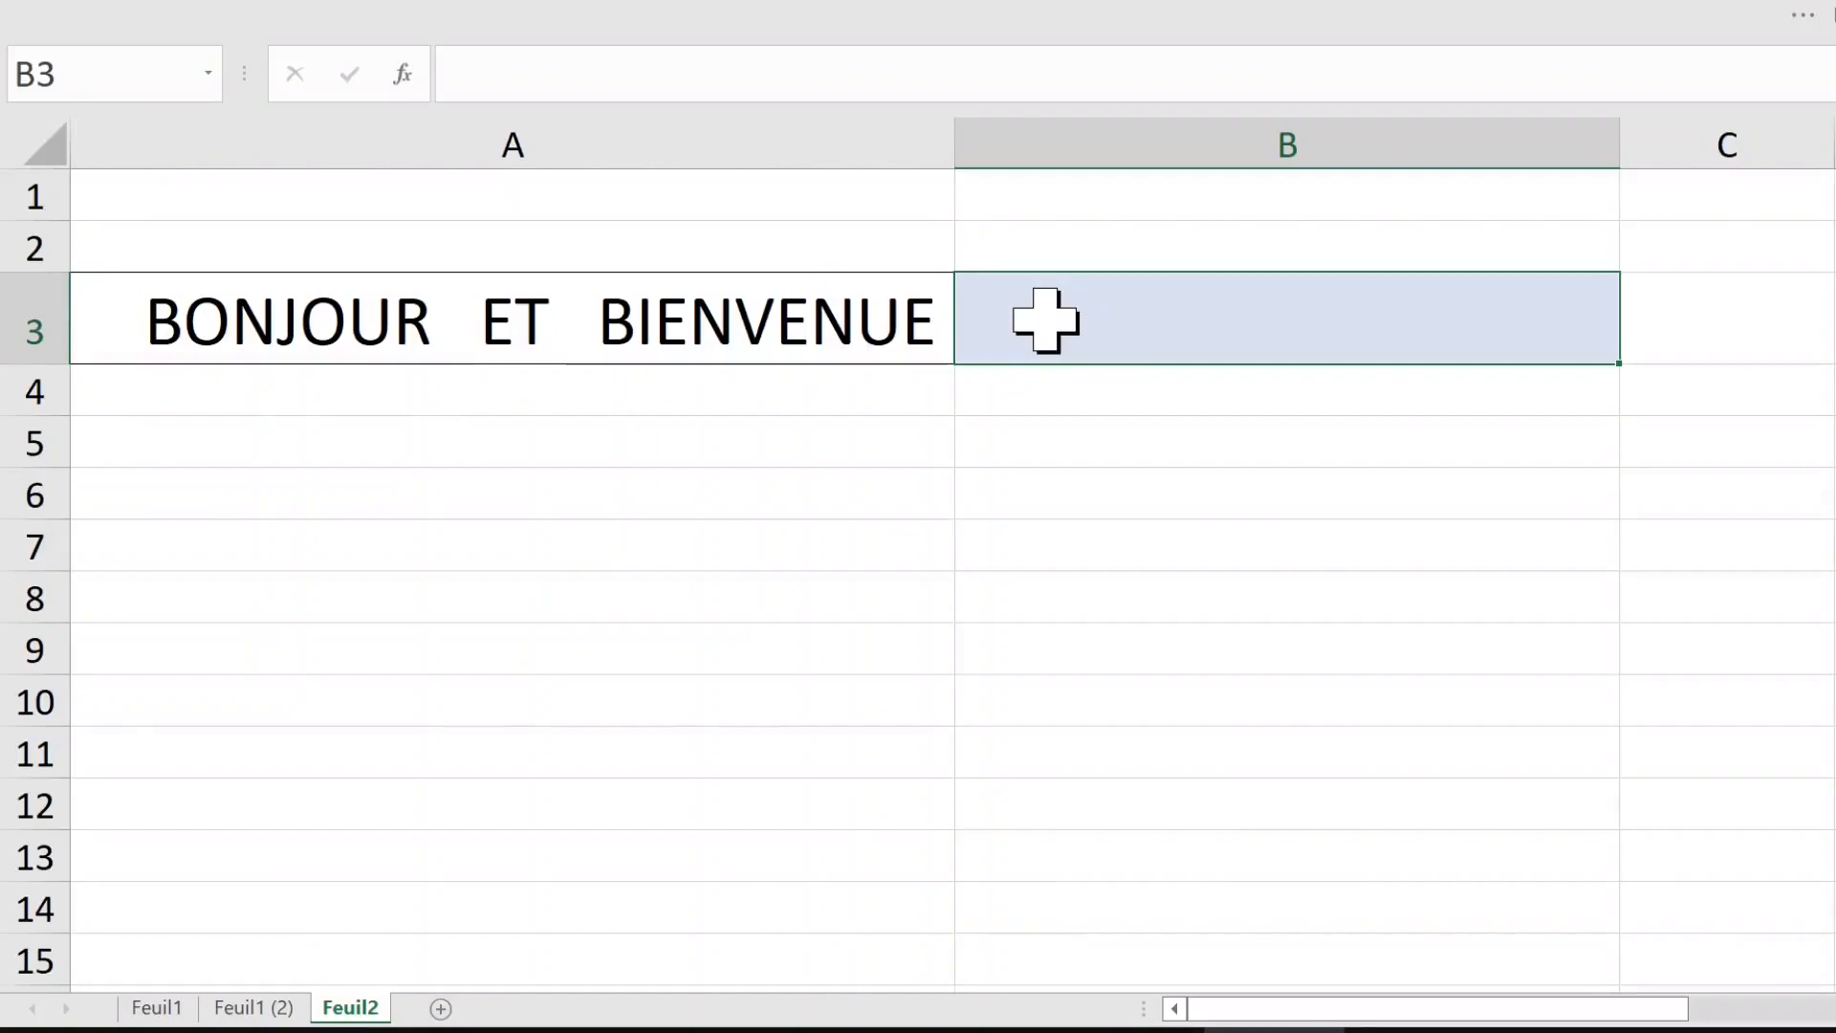
# Step: Insert the SUPPRESPACE function in B3 with A3 as its text argument, and auto-fit column B
pyautogui.click(572, 70)
pyautogui.click(440, 170)
pyautogui.scroll(-3, 536, 478)
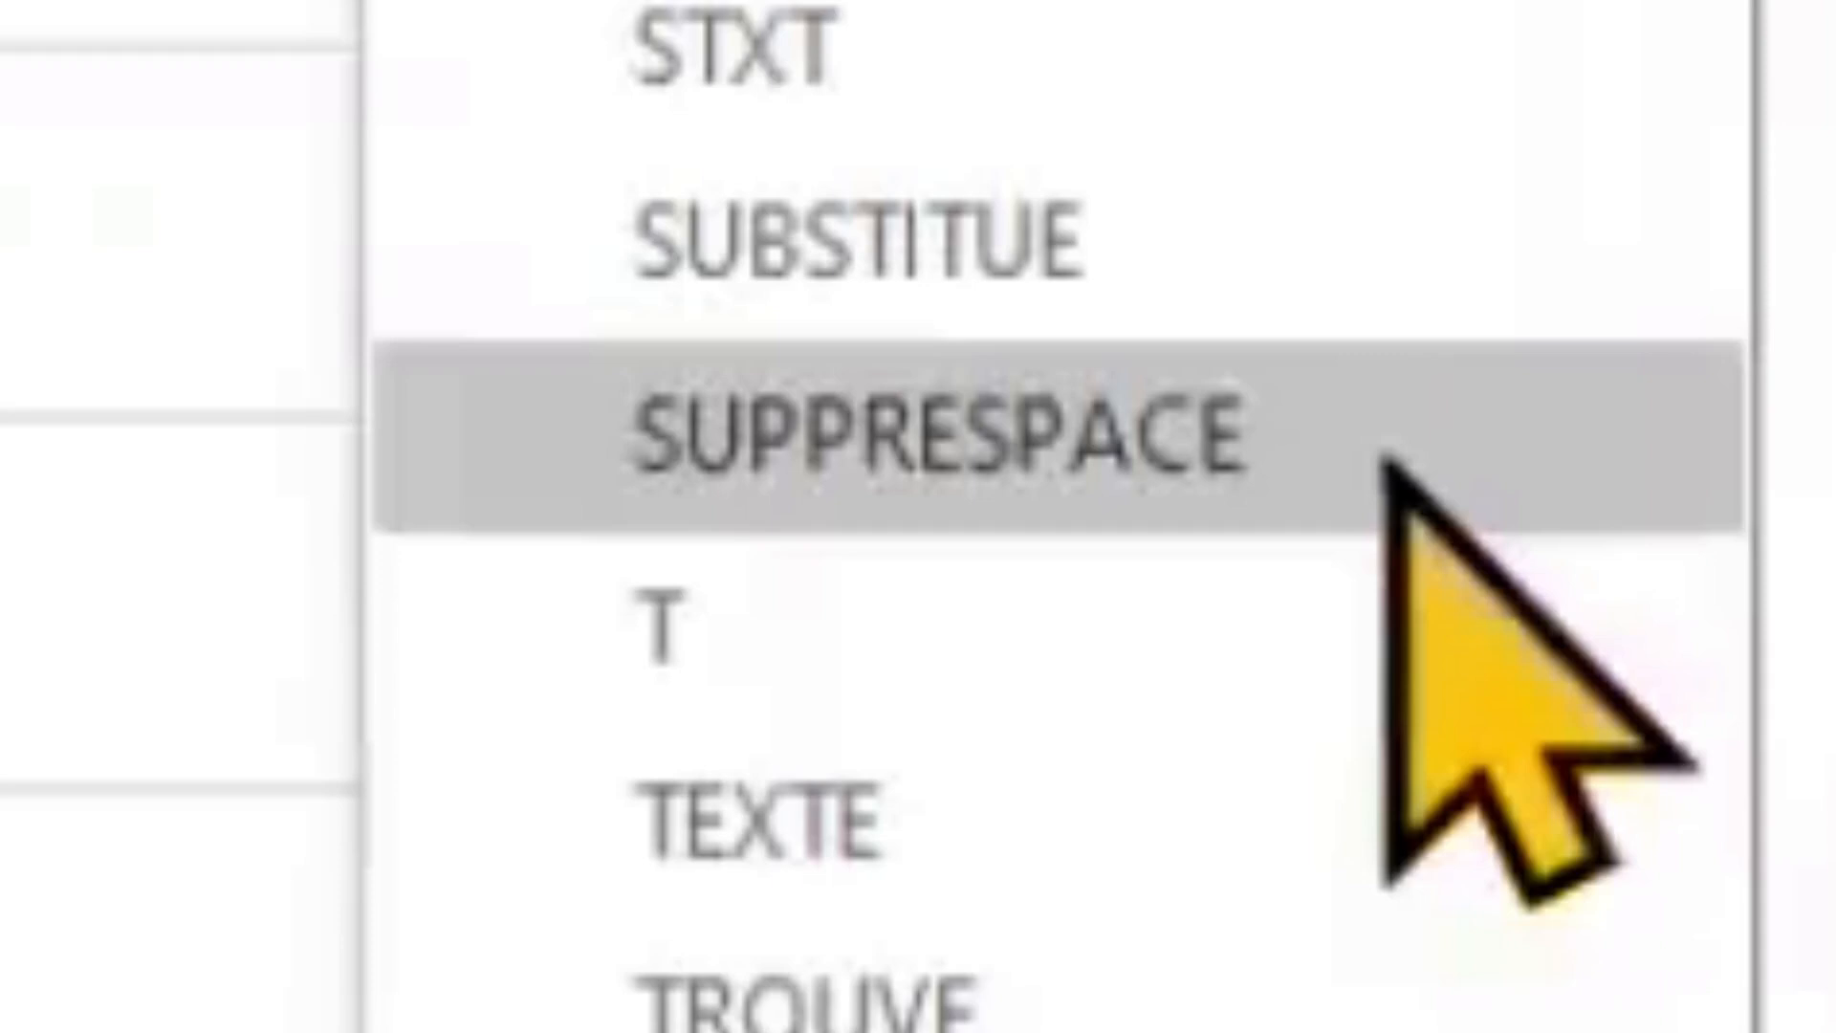
pyautogui.click(1386, 464)
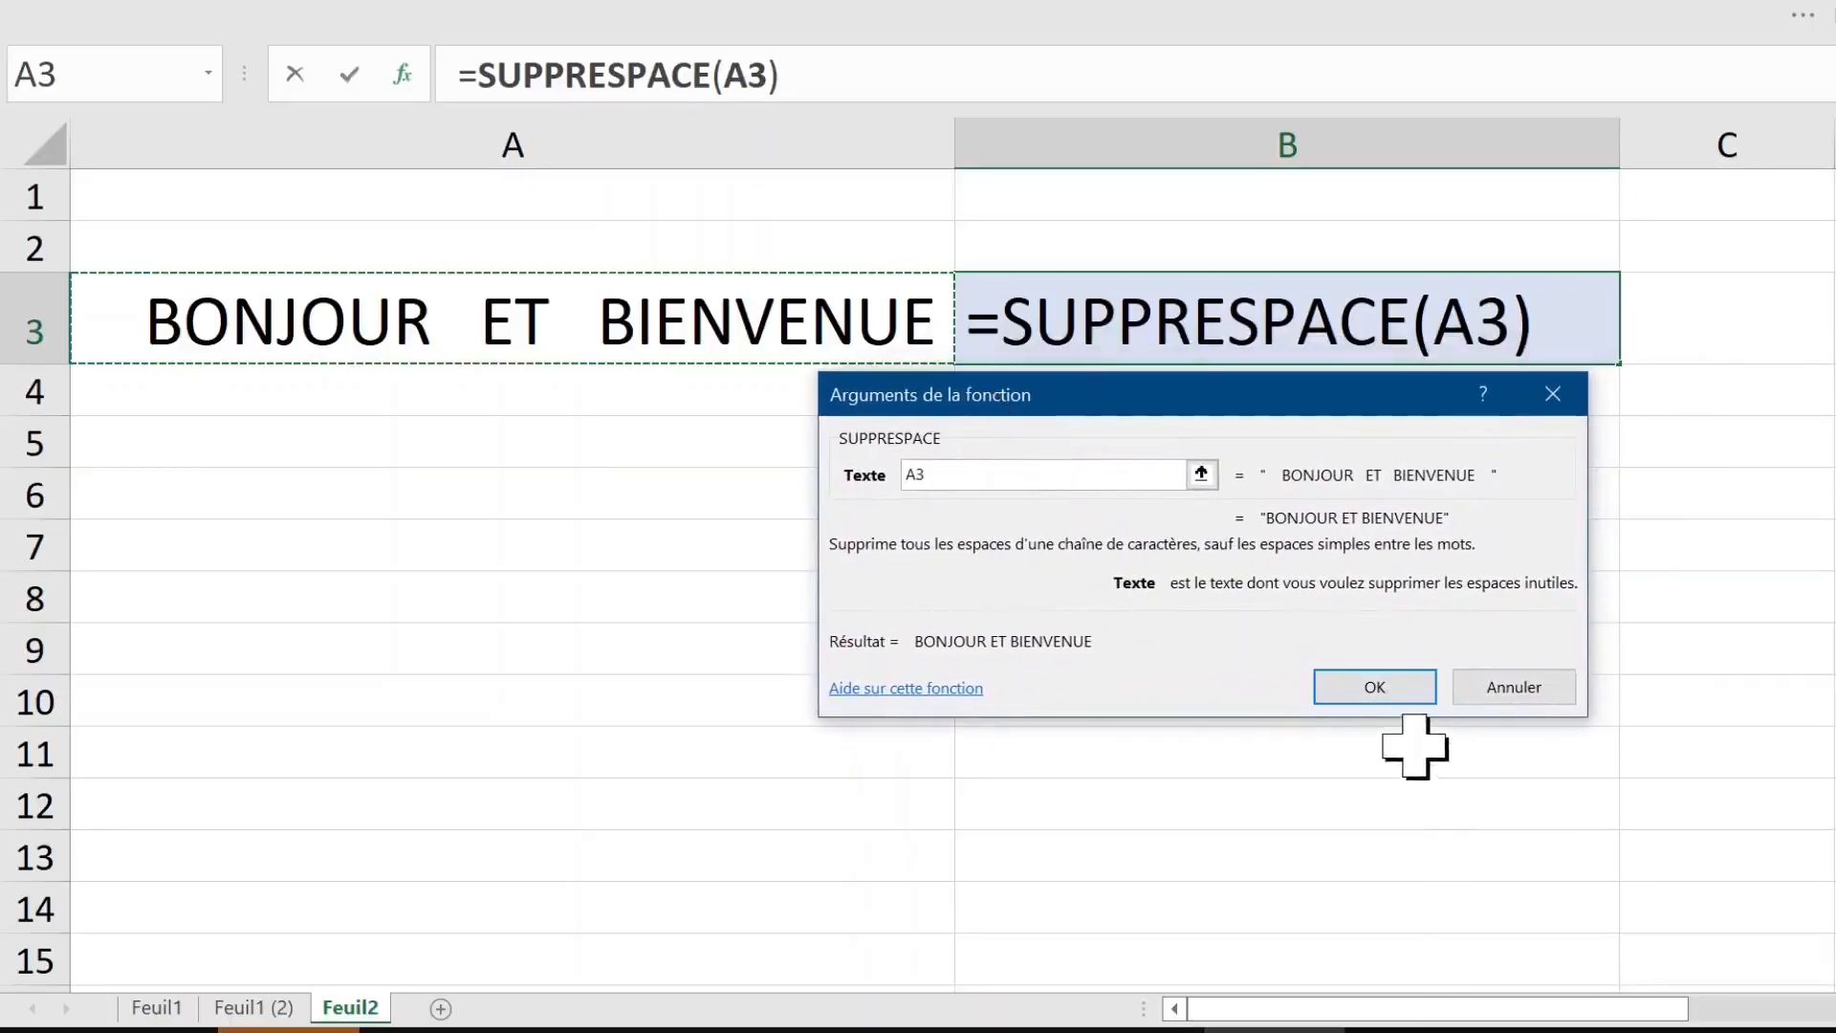
pyautogui.click(1374, 686)
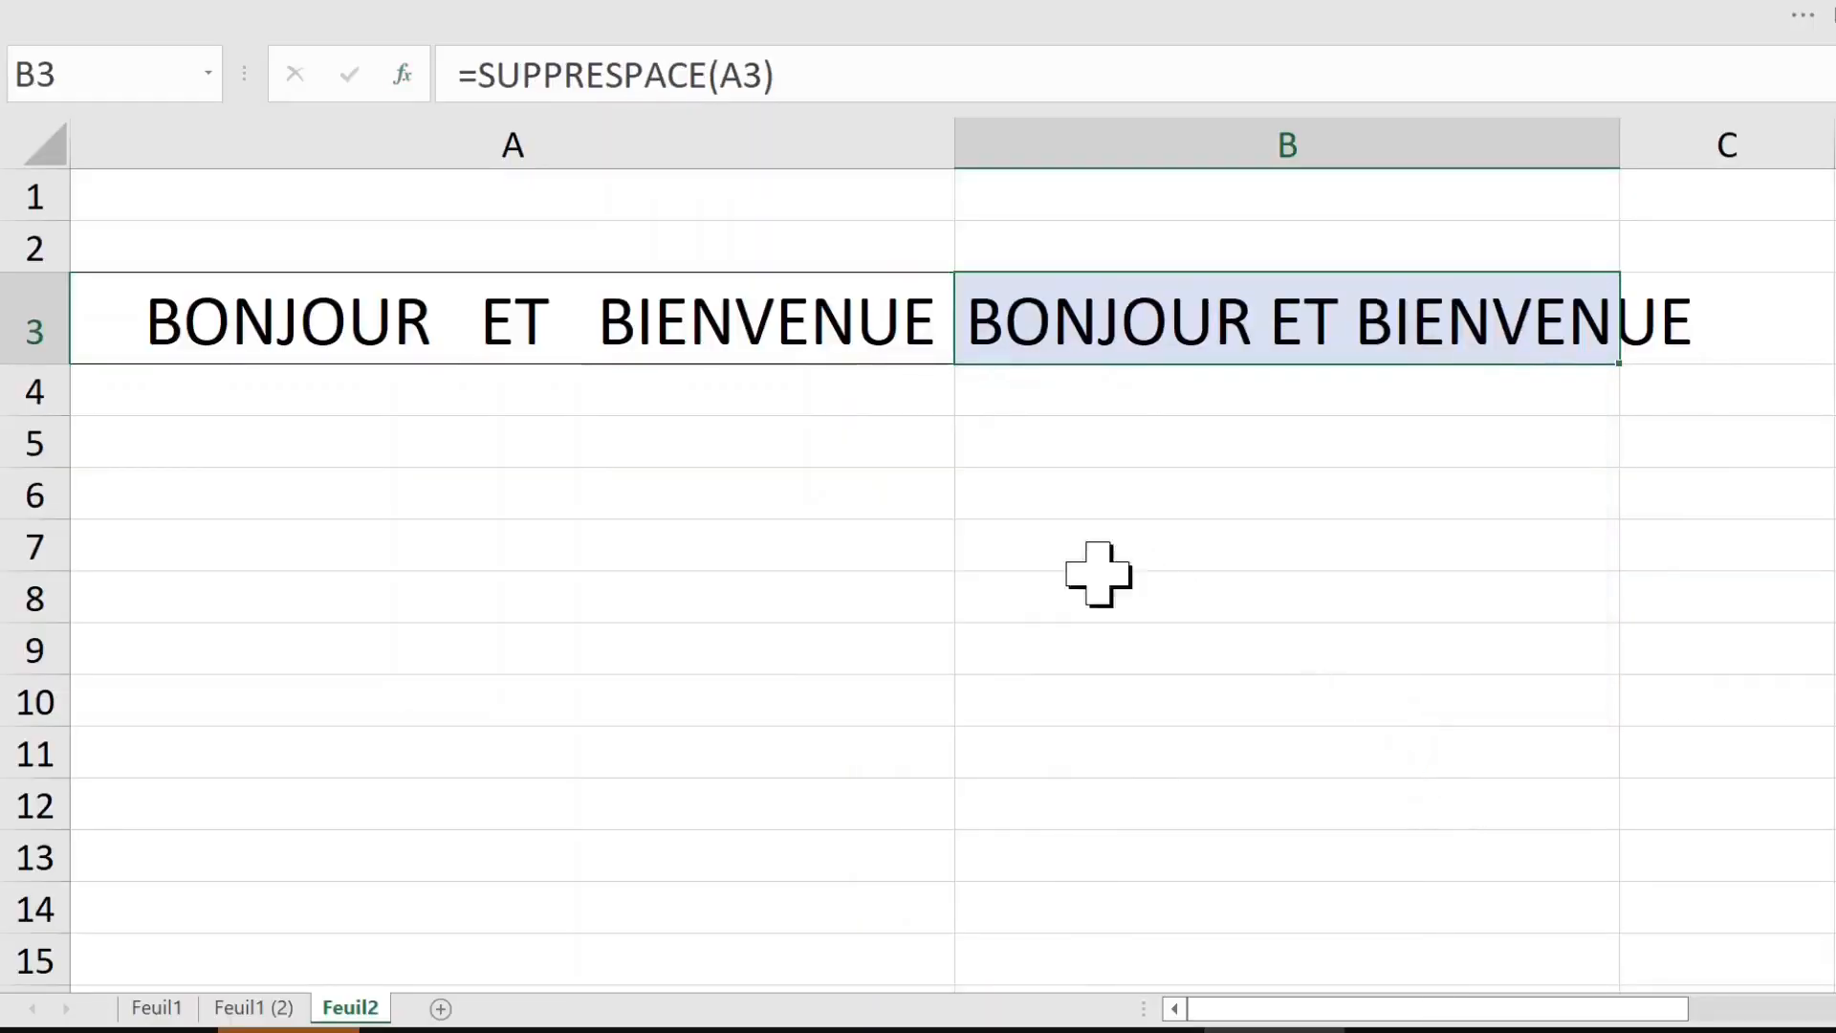
pyautogui.doubleClick(1619, 145)
pyautogui.moveTo(789, 79); pyautogui.dragTo(425, 75)
pyautogui.press('Escape')
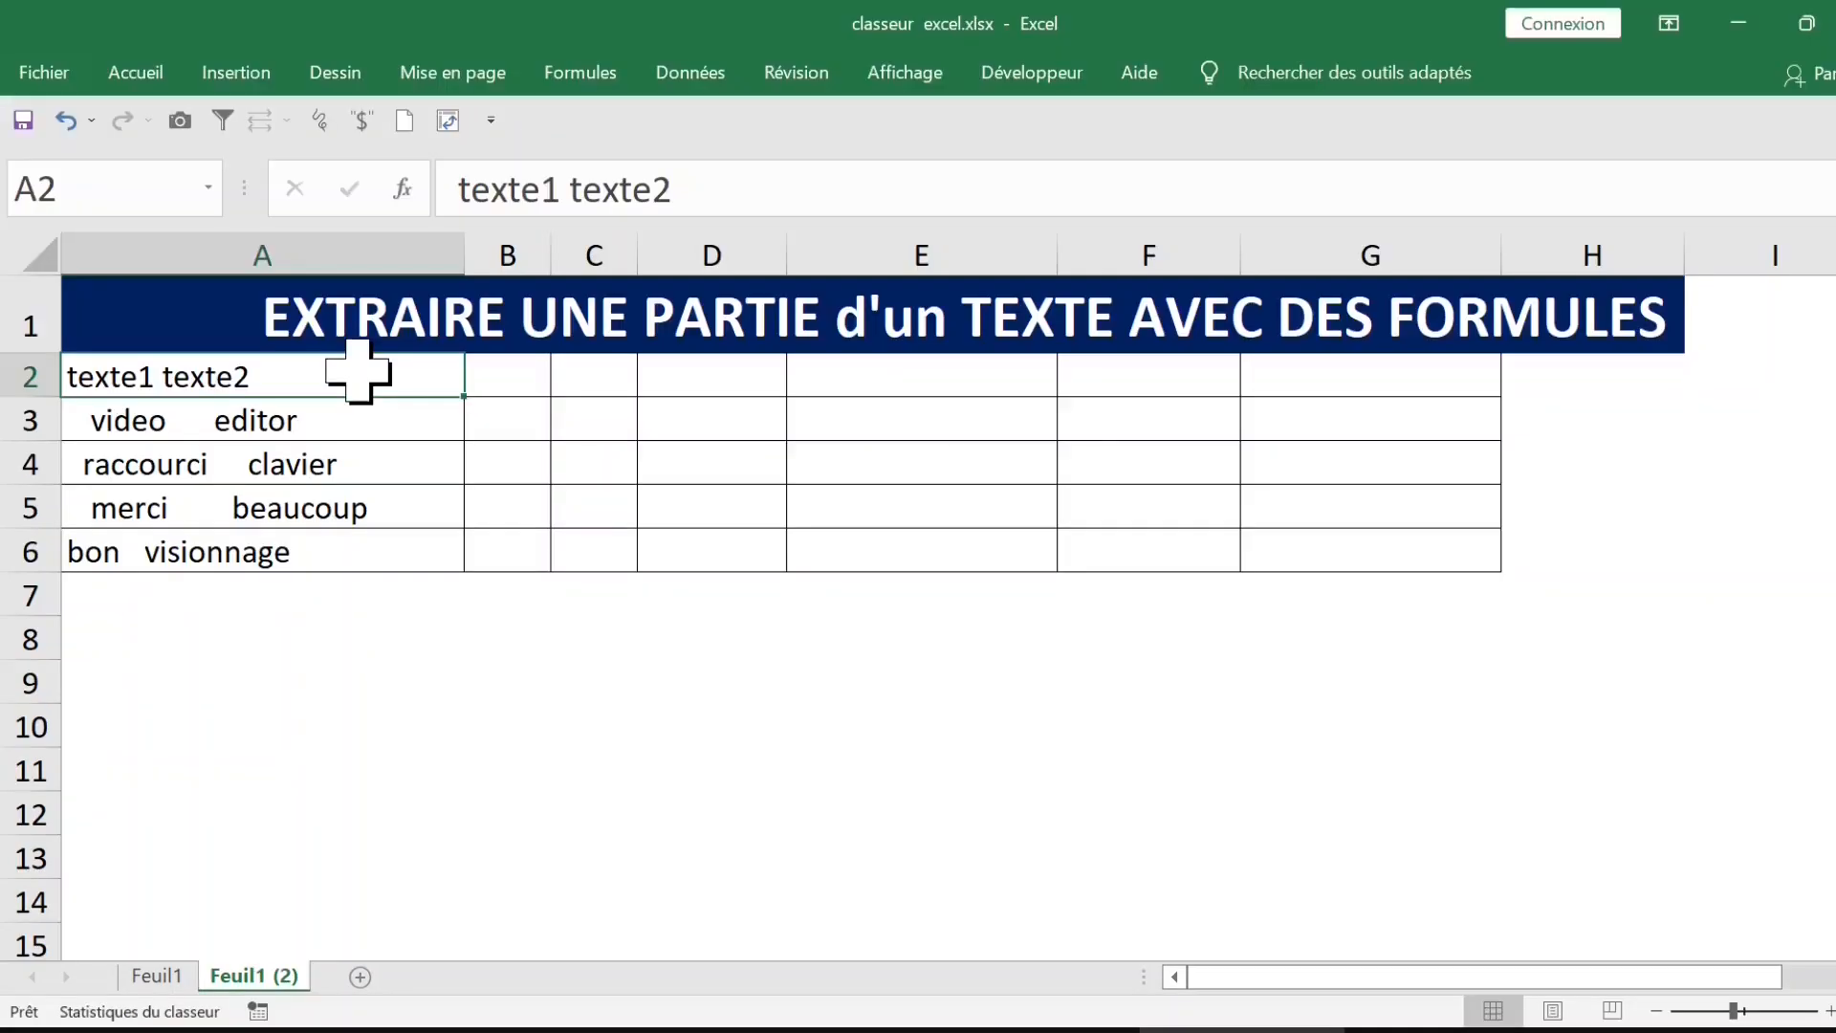
# Step: Examine the source texts in column A of sheet Feuil1 (2), checking the extra spaces in A3
pyautogui.click(500, 378)
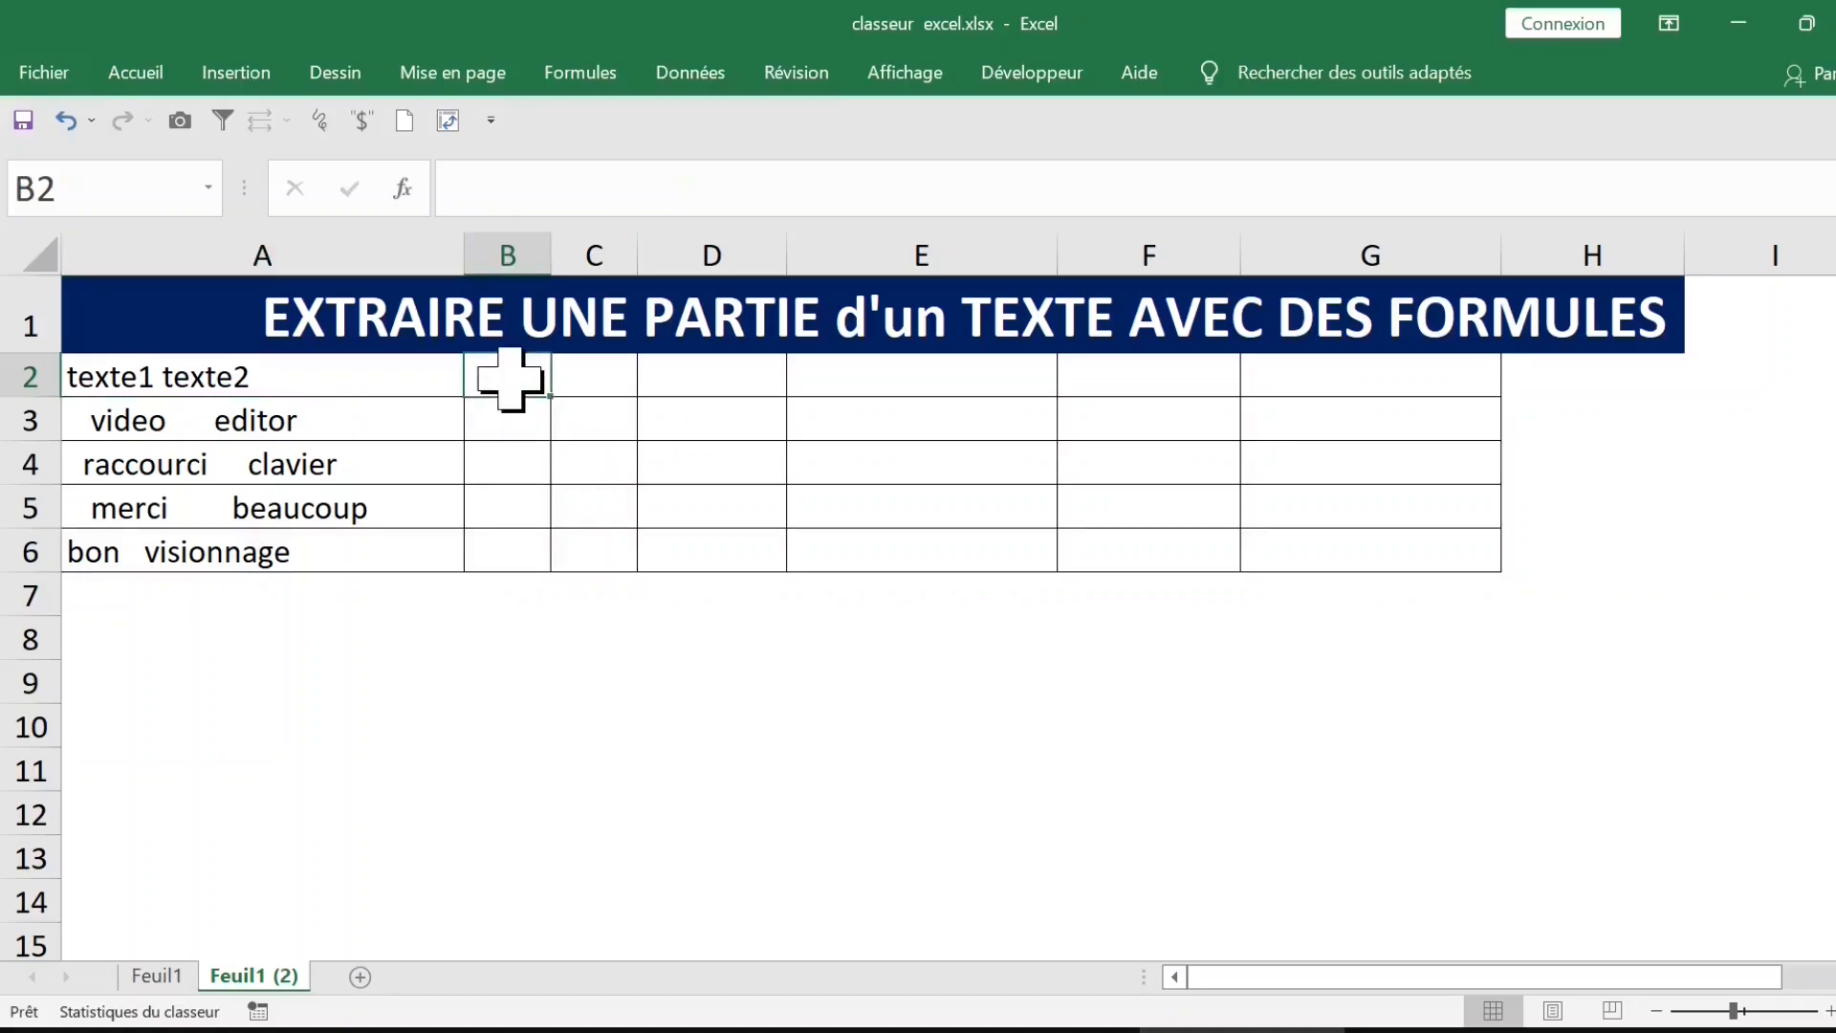
pyautogui.click(379, 375)
pyautogui.click(508, 375)
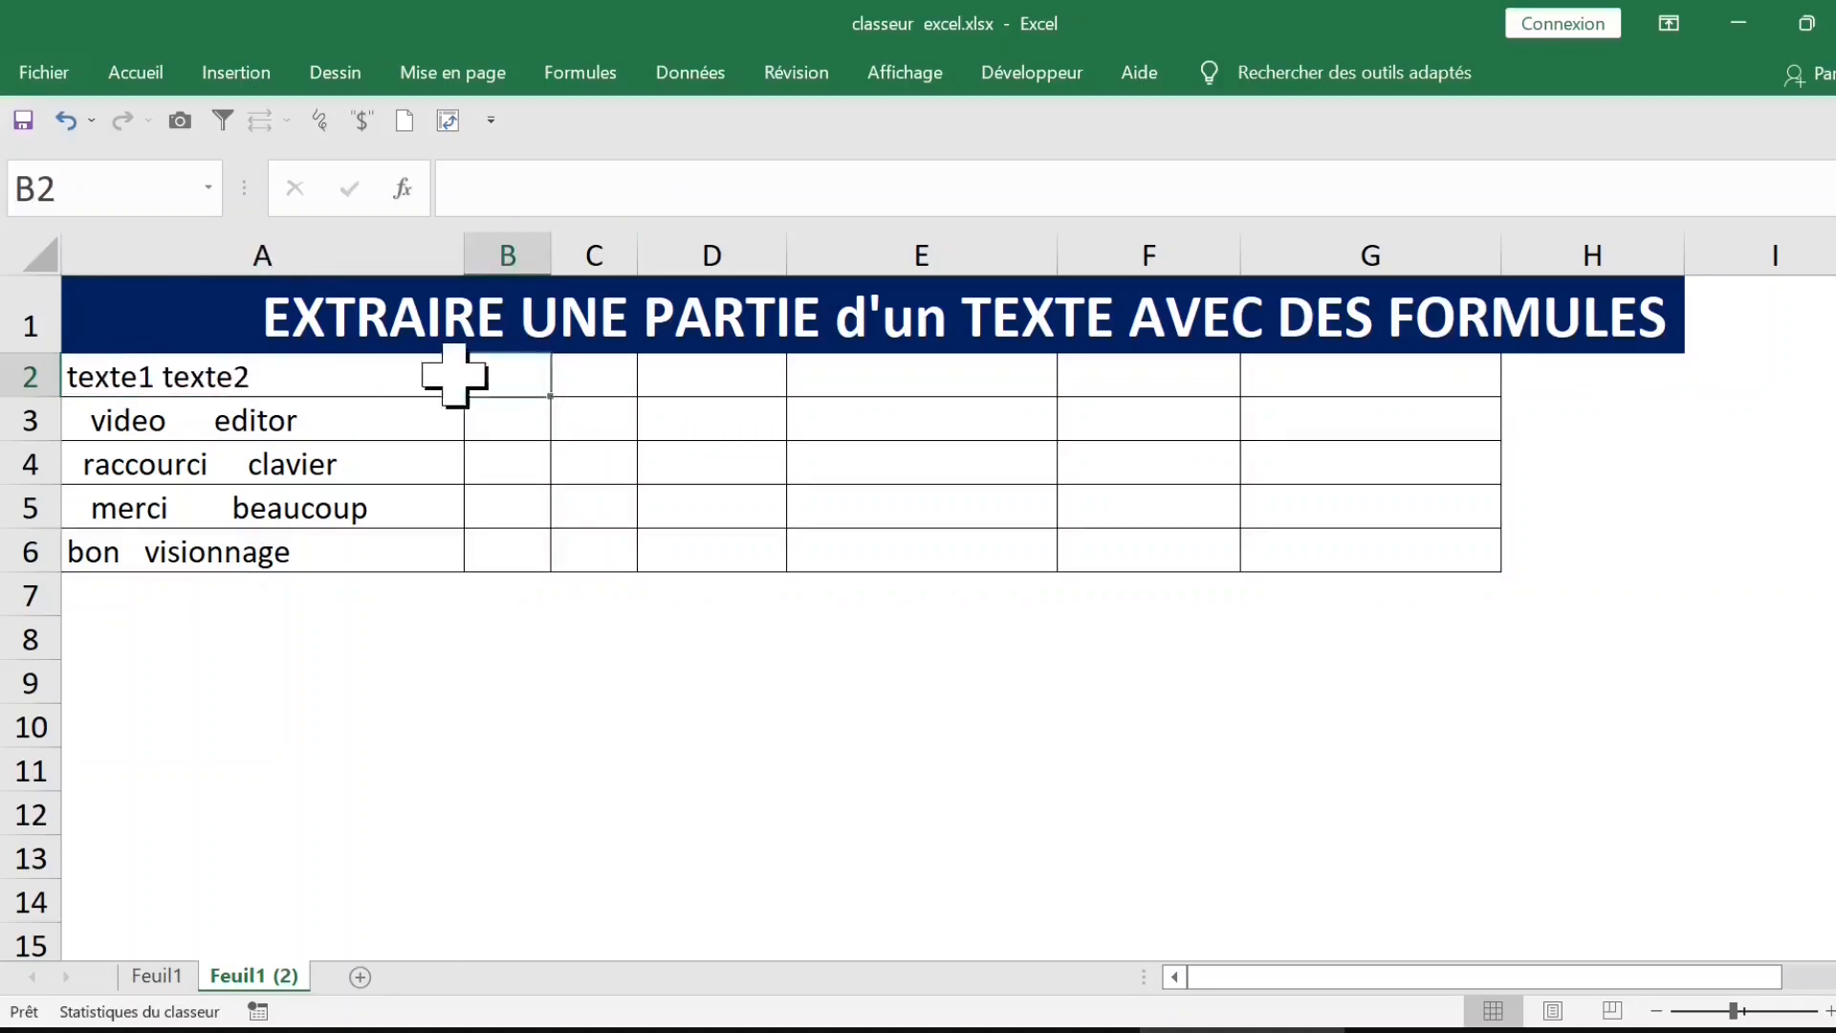
pyautogui.click(526, 421)
pyautogui.click(520, 373)
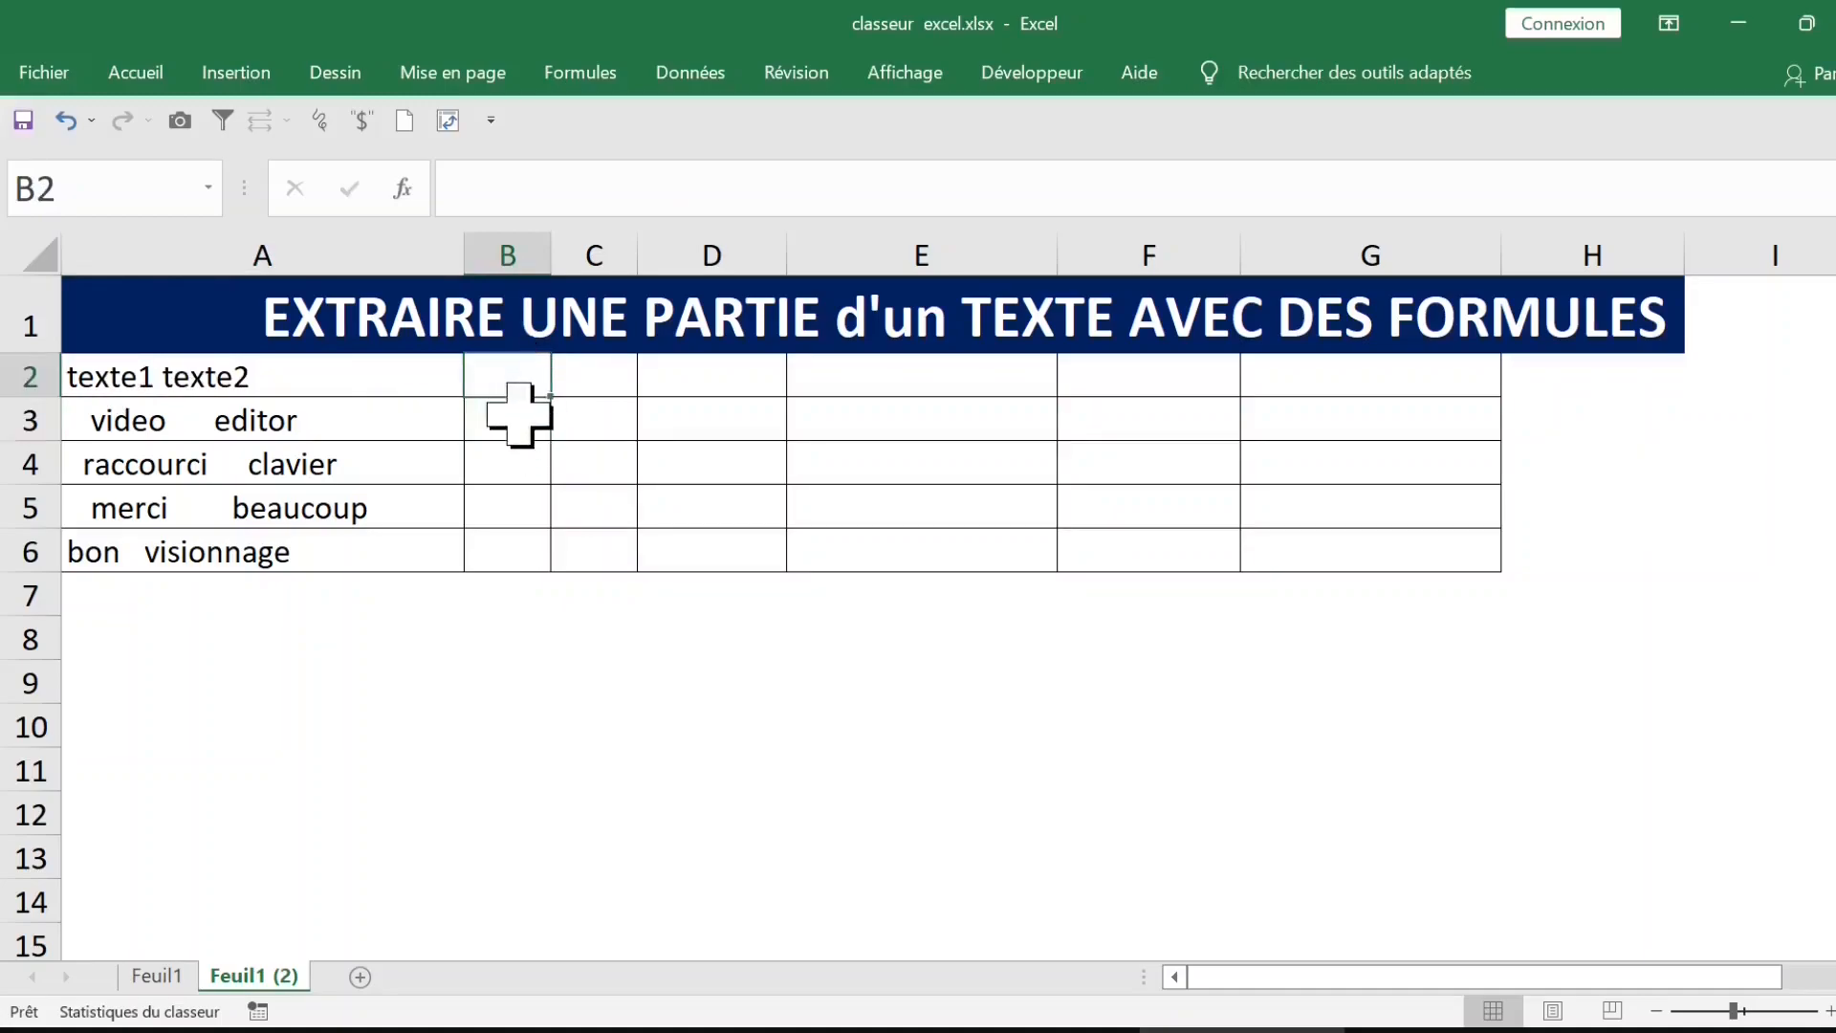
pyautogui.click(360, 402)
pyautogui.click(803, 186)
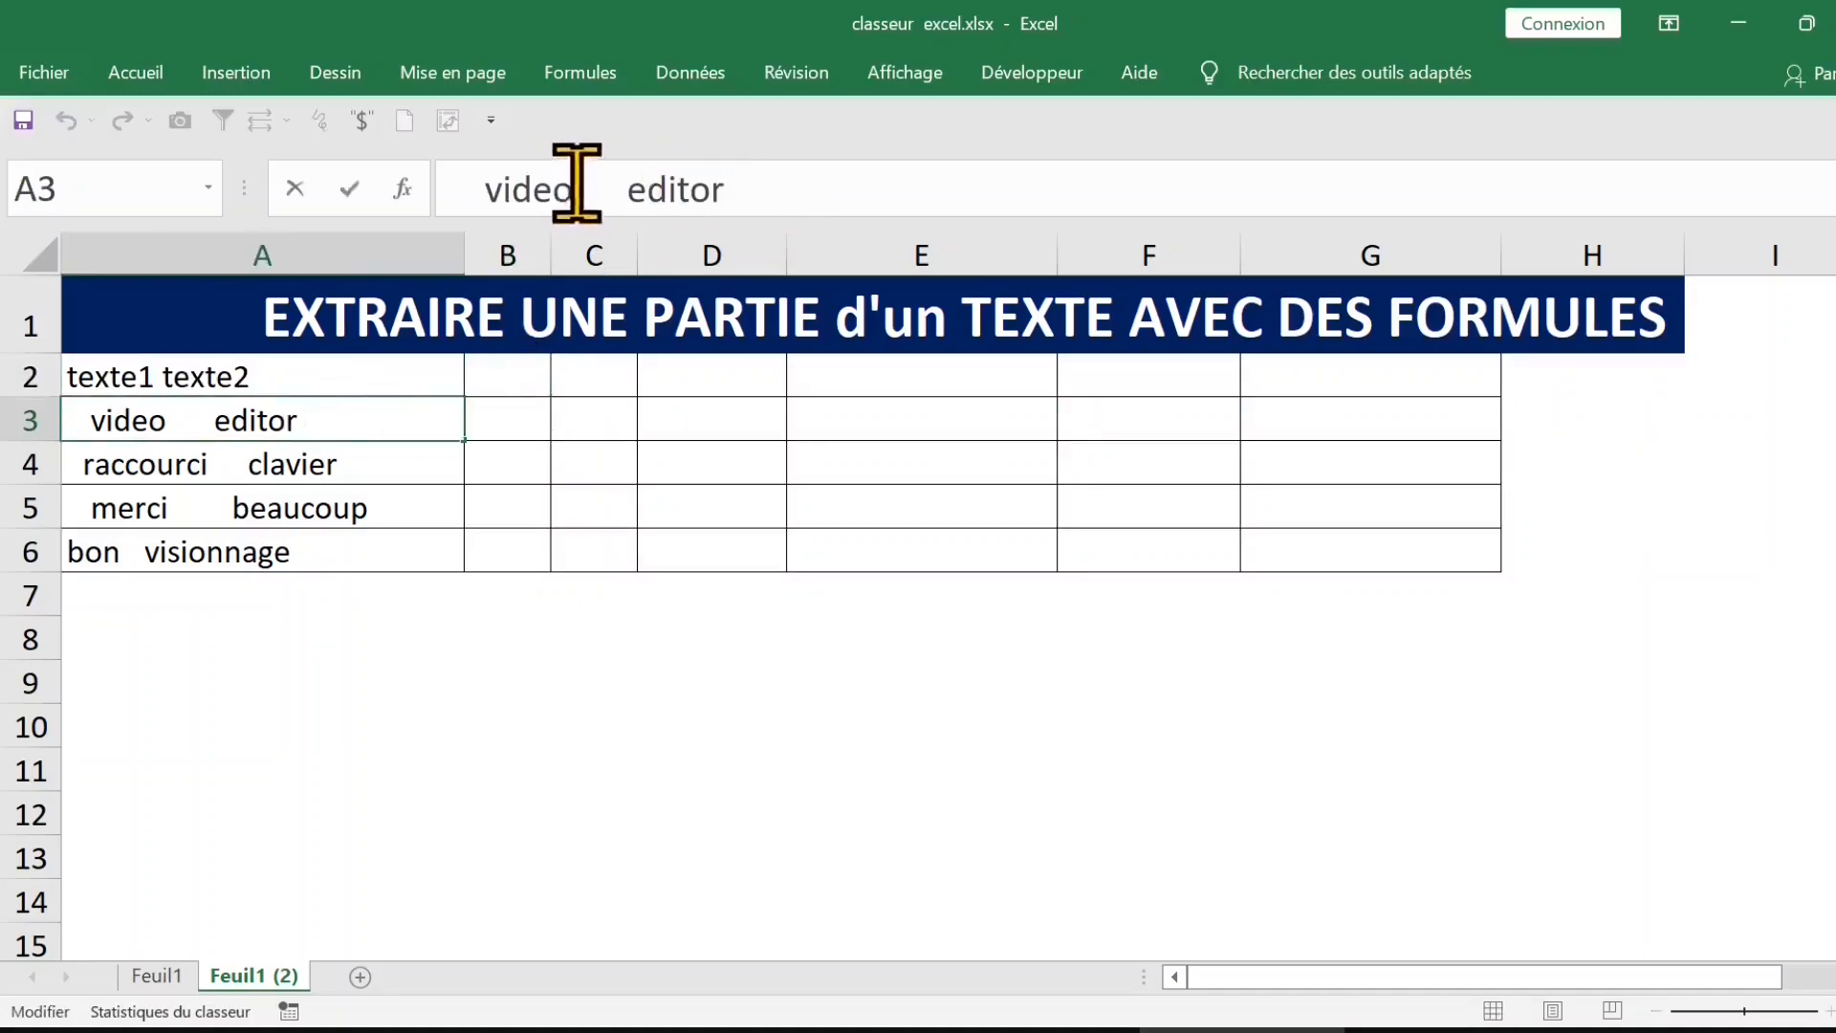
# Step: Enter the formula =SUPPRESPACE(A2) in B2 to strip the extra spaces
pyautogui.click(541, 388)
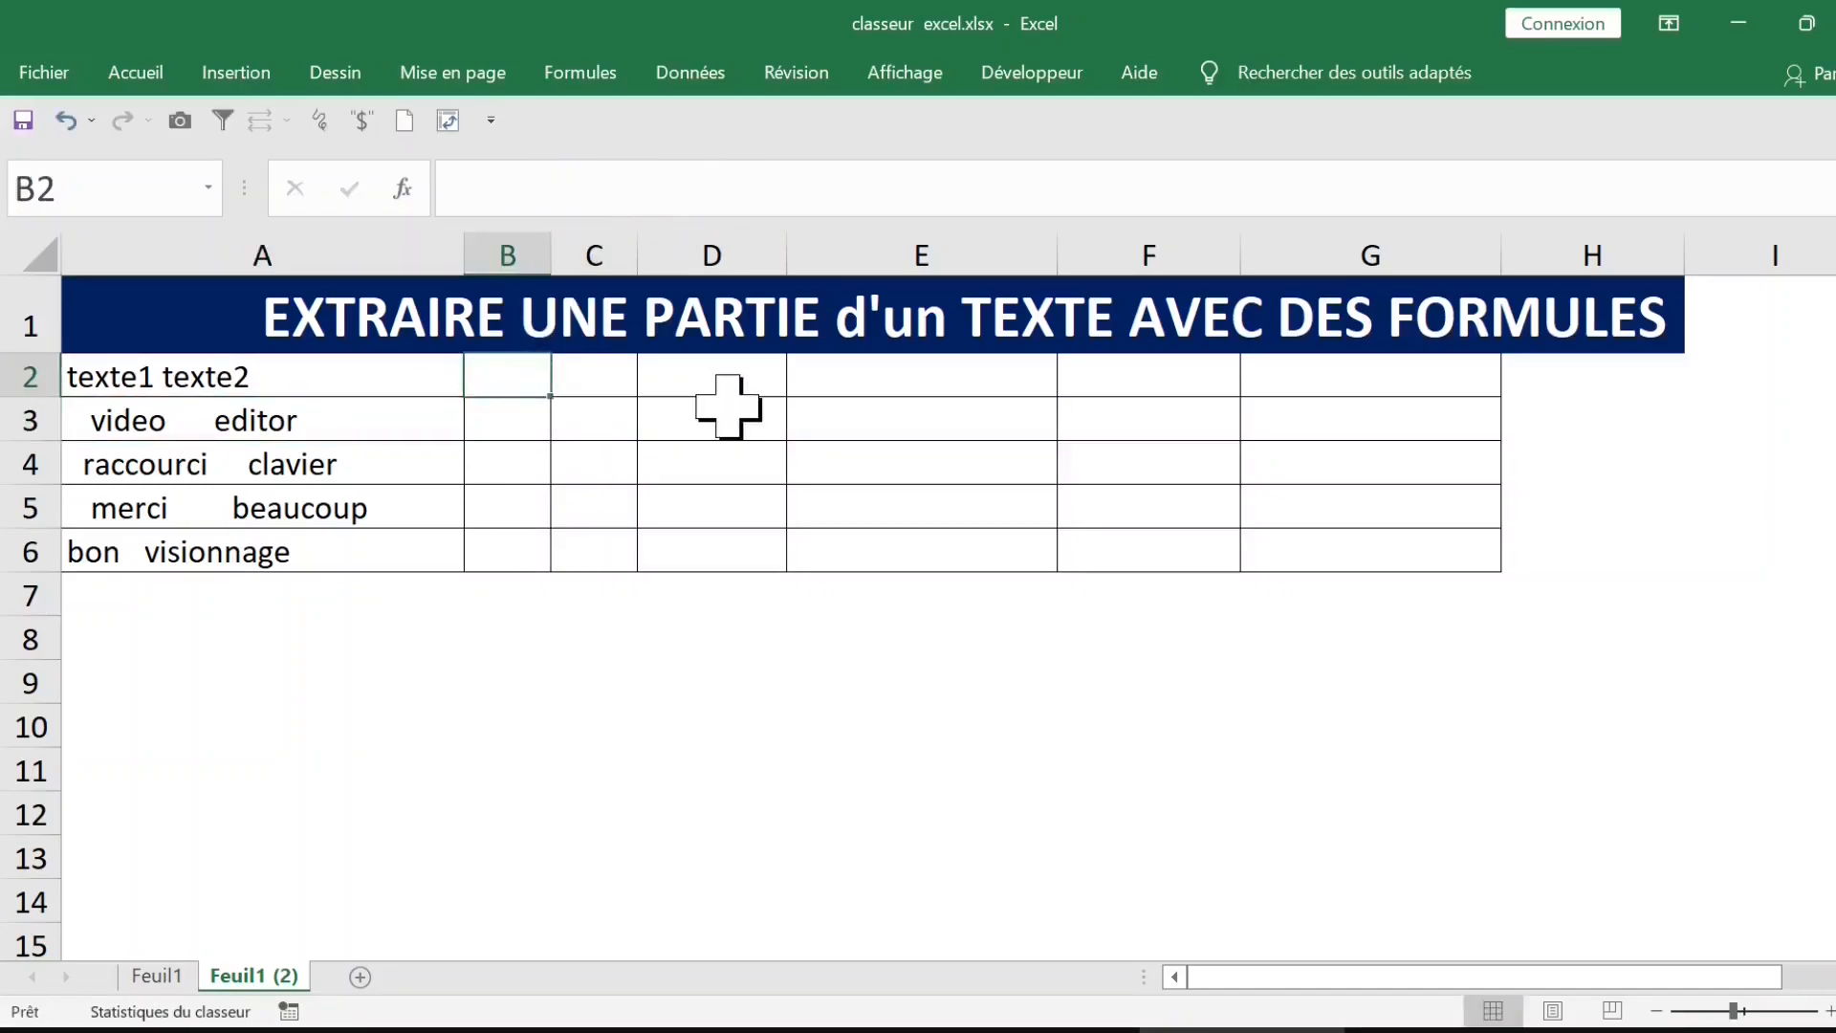
pyautogui.write('=suppr')
pyautogui.press('Tab')
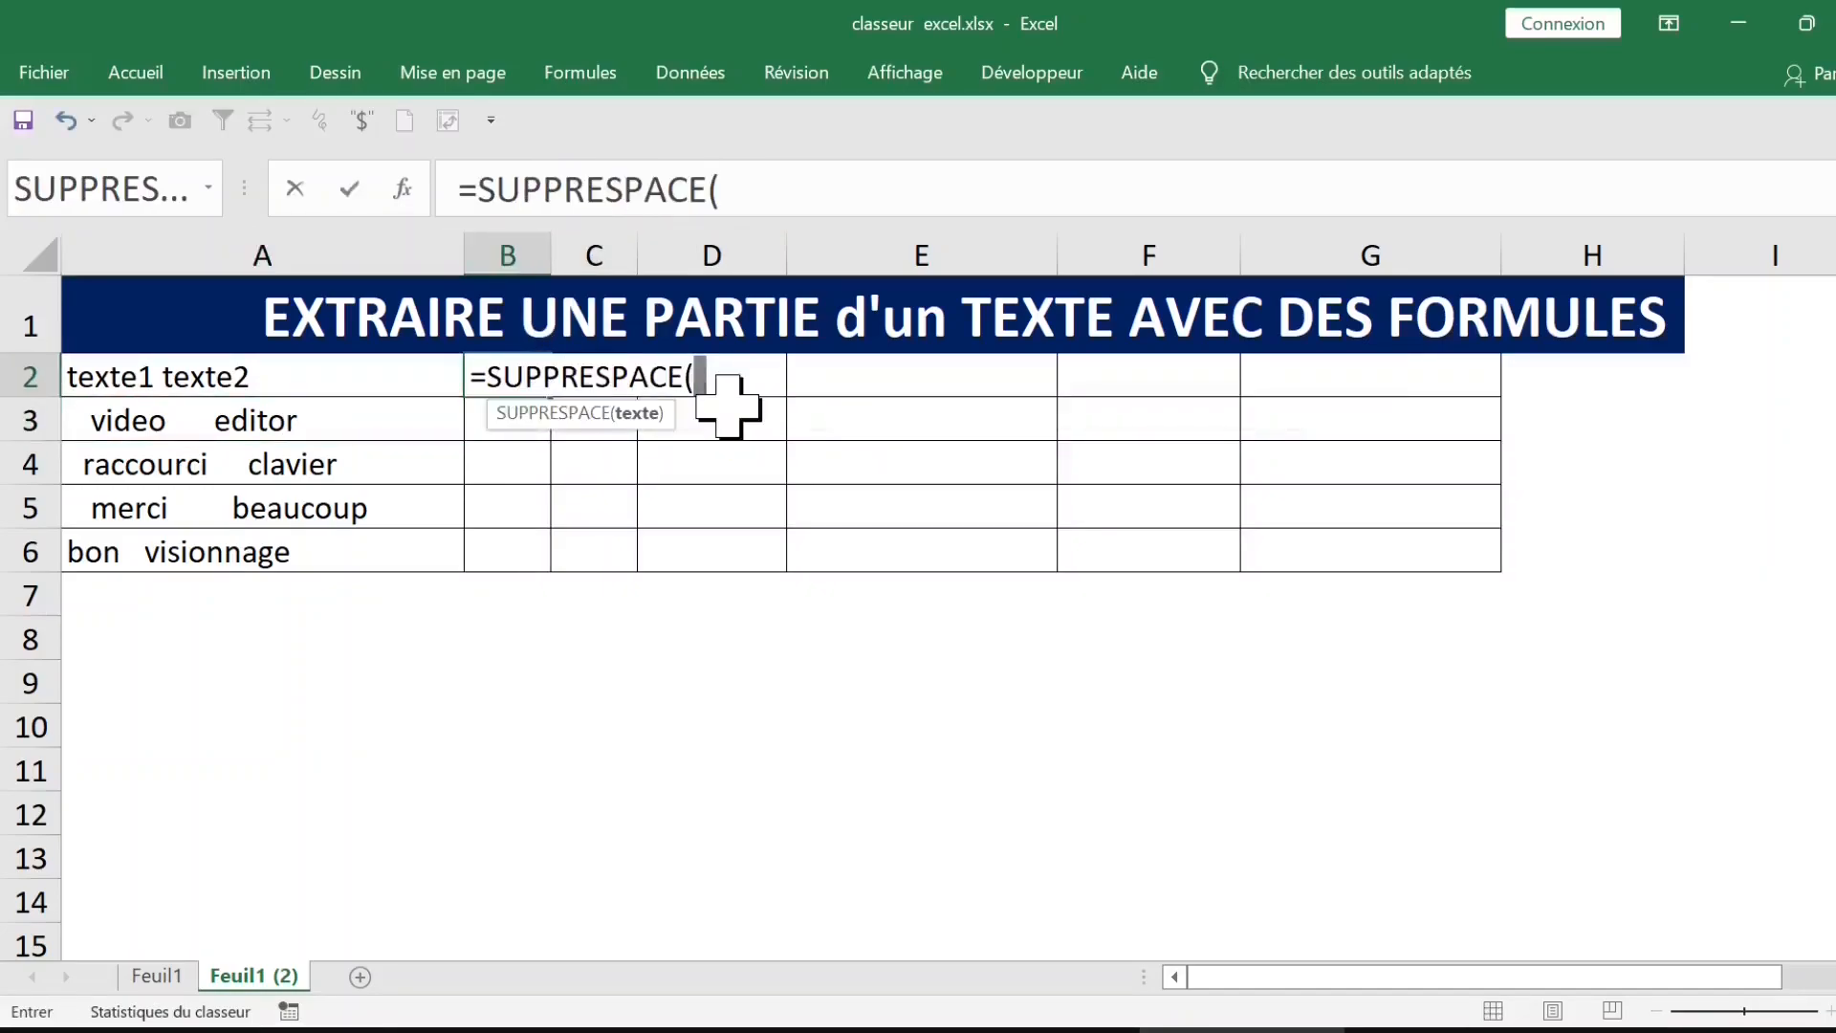
pyautogui.click(301, 377)
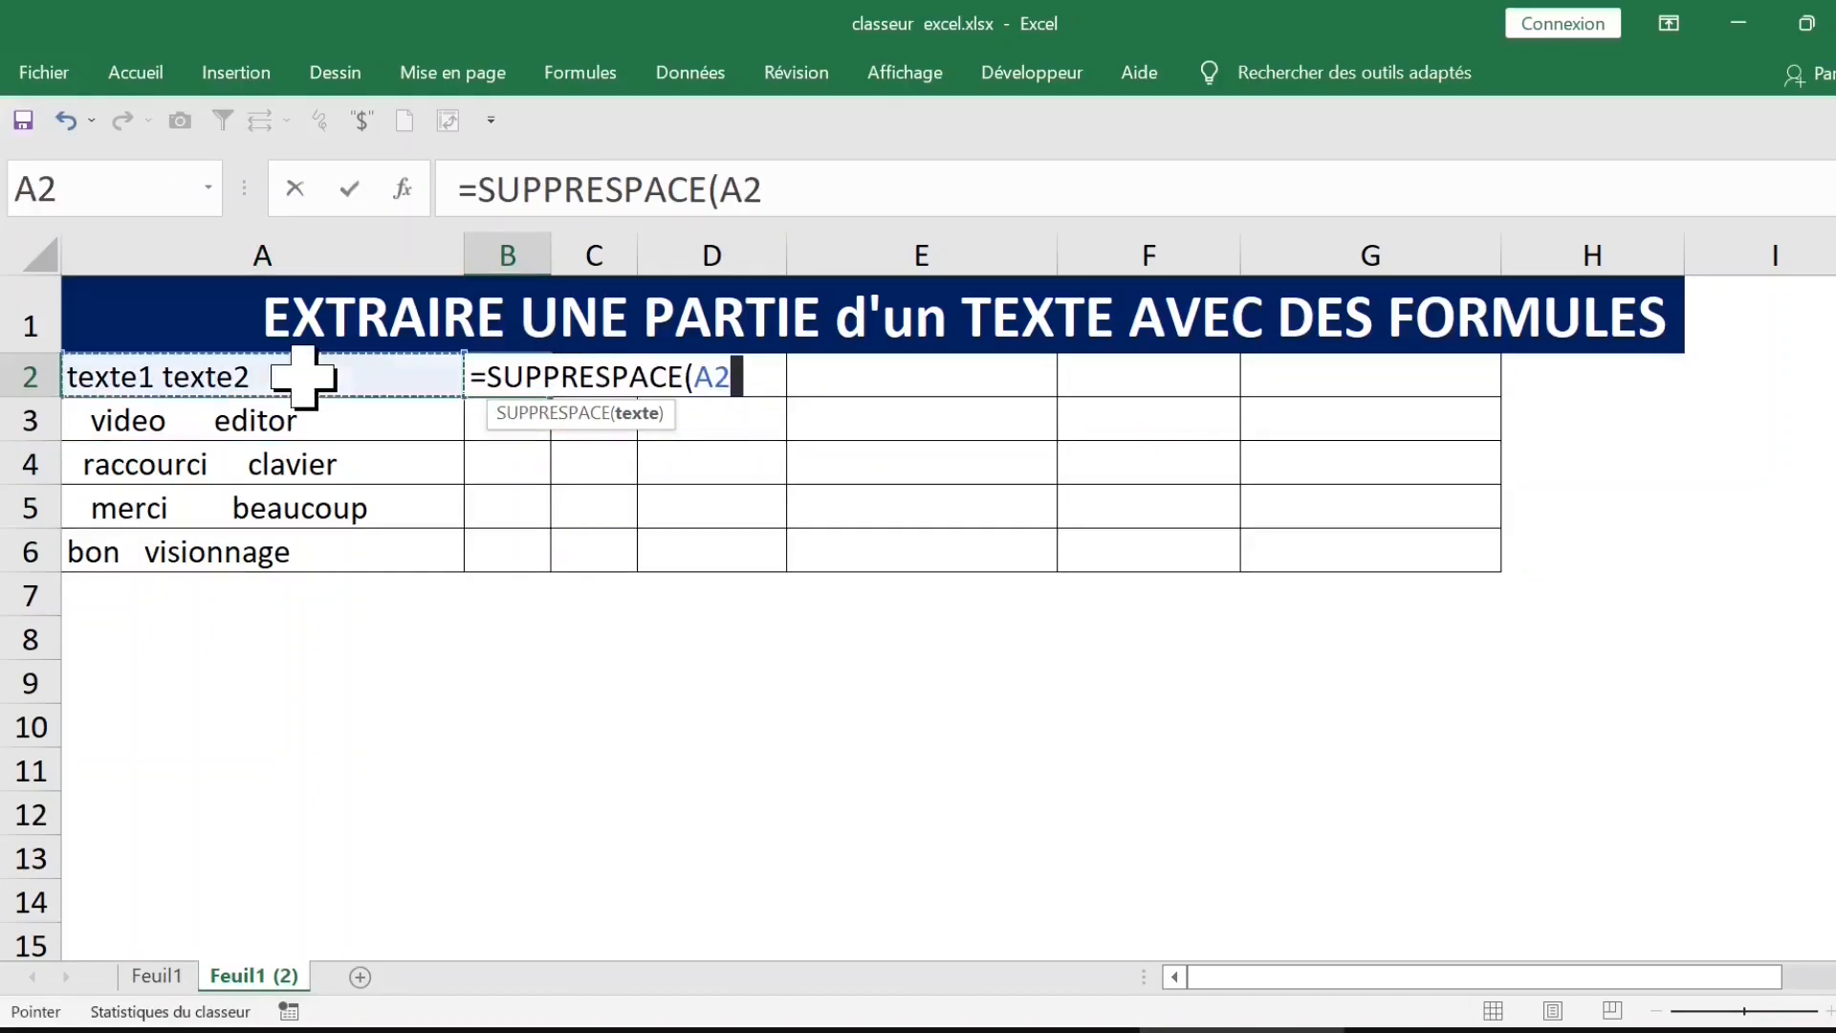
pyautogui.press('Return')
# Step: Fill the SUPPRESPACE formula from B2 down to B6 and auto-fit column B to its contents
pyautogui.click(526, 383)
pyautogui.doubleClick(552, 396)
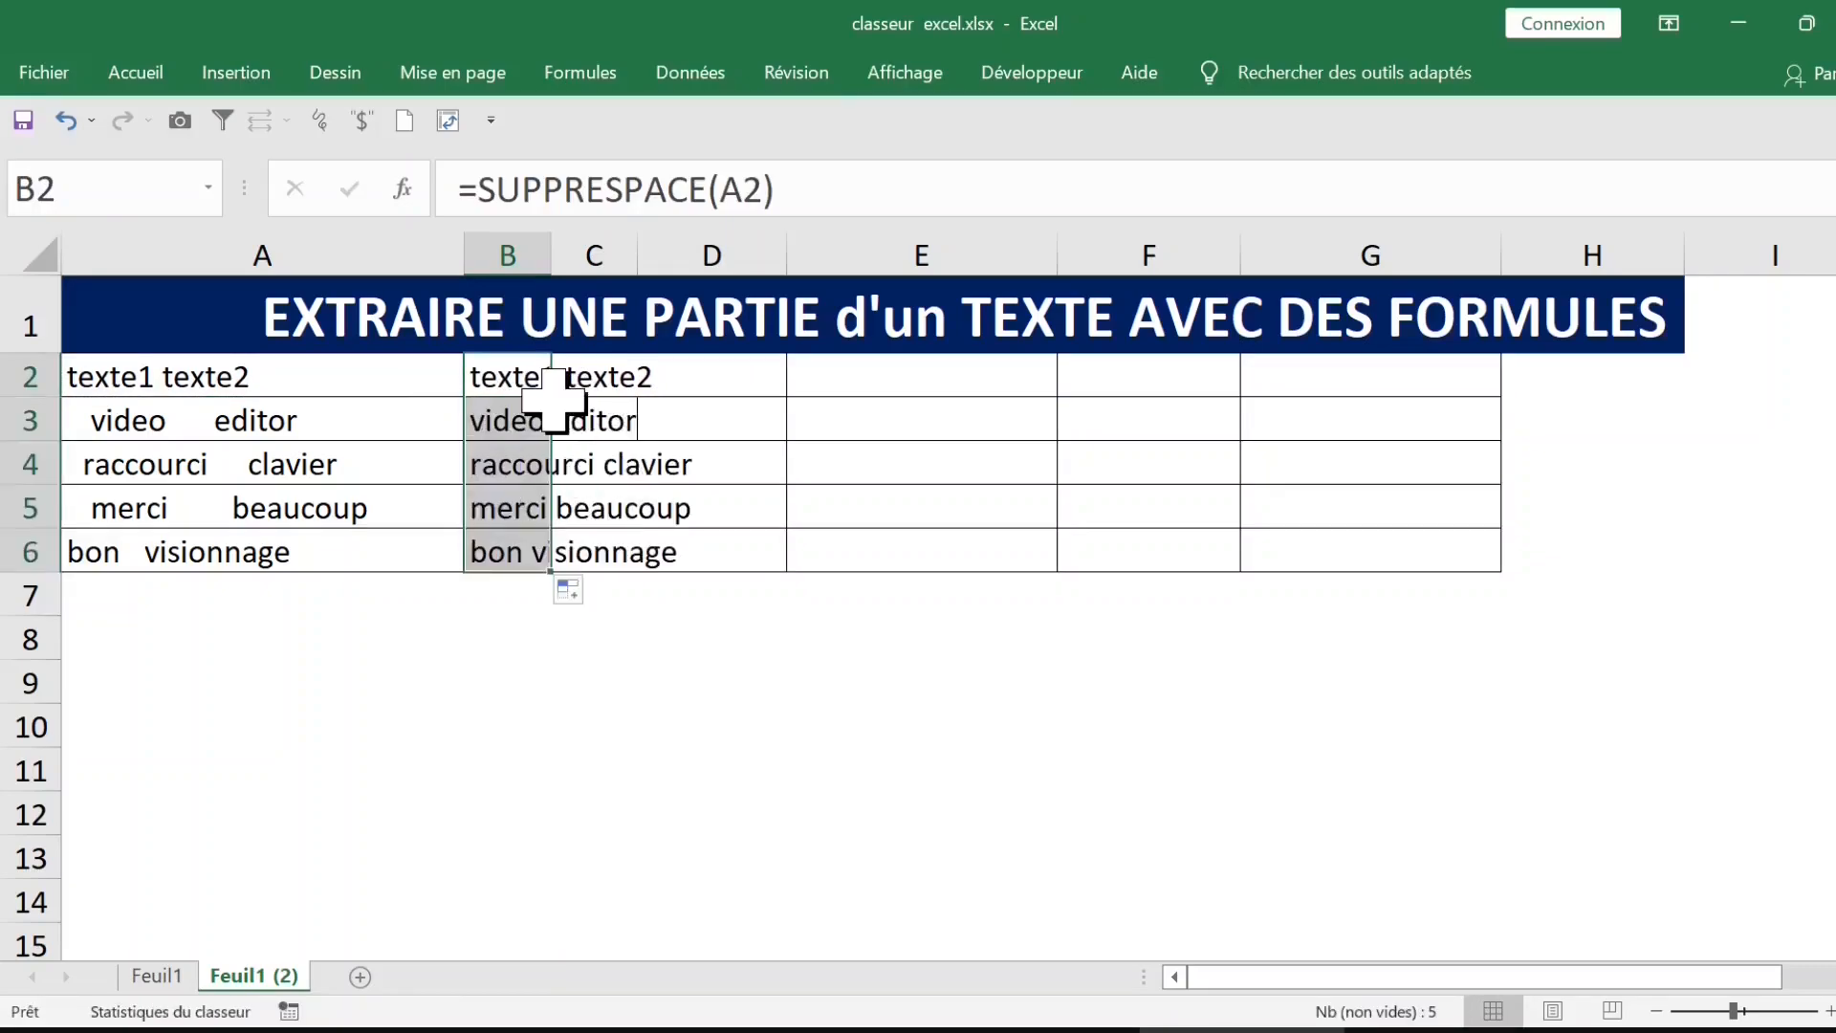
pyautogui.doubleClick(551, 254)
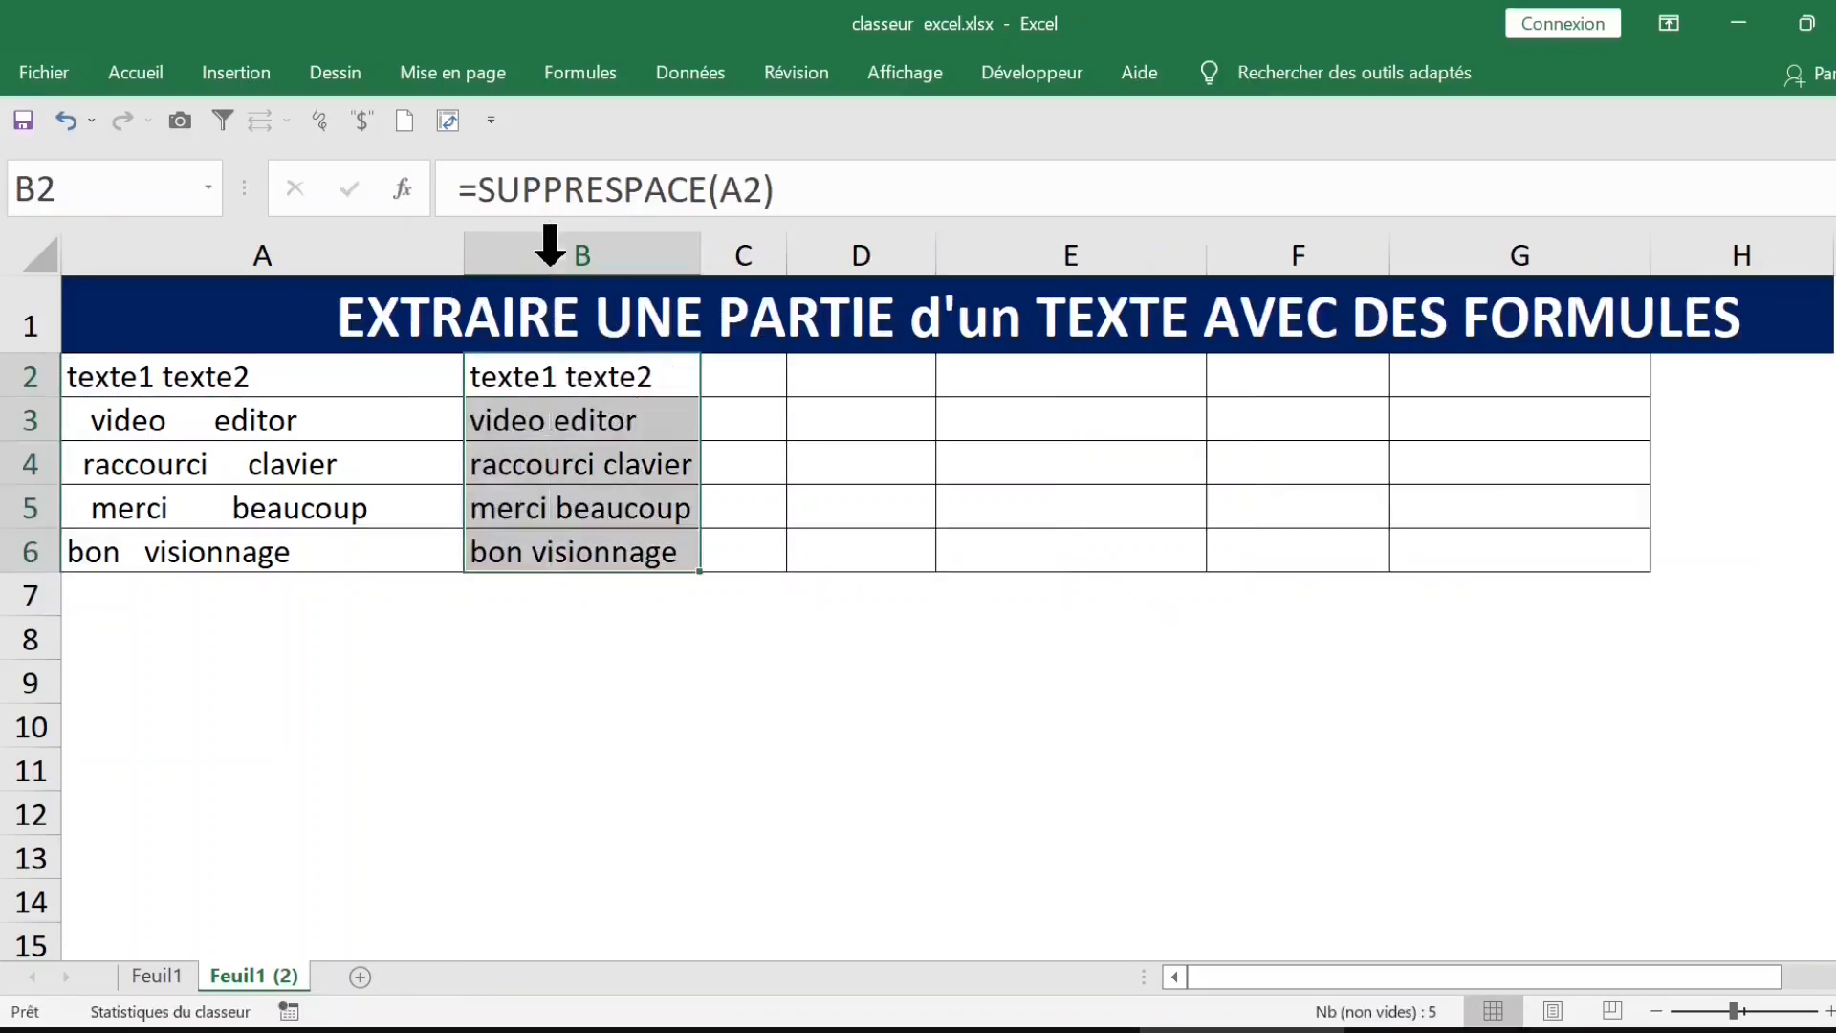
pyautogui.click(635, 418)
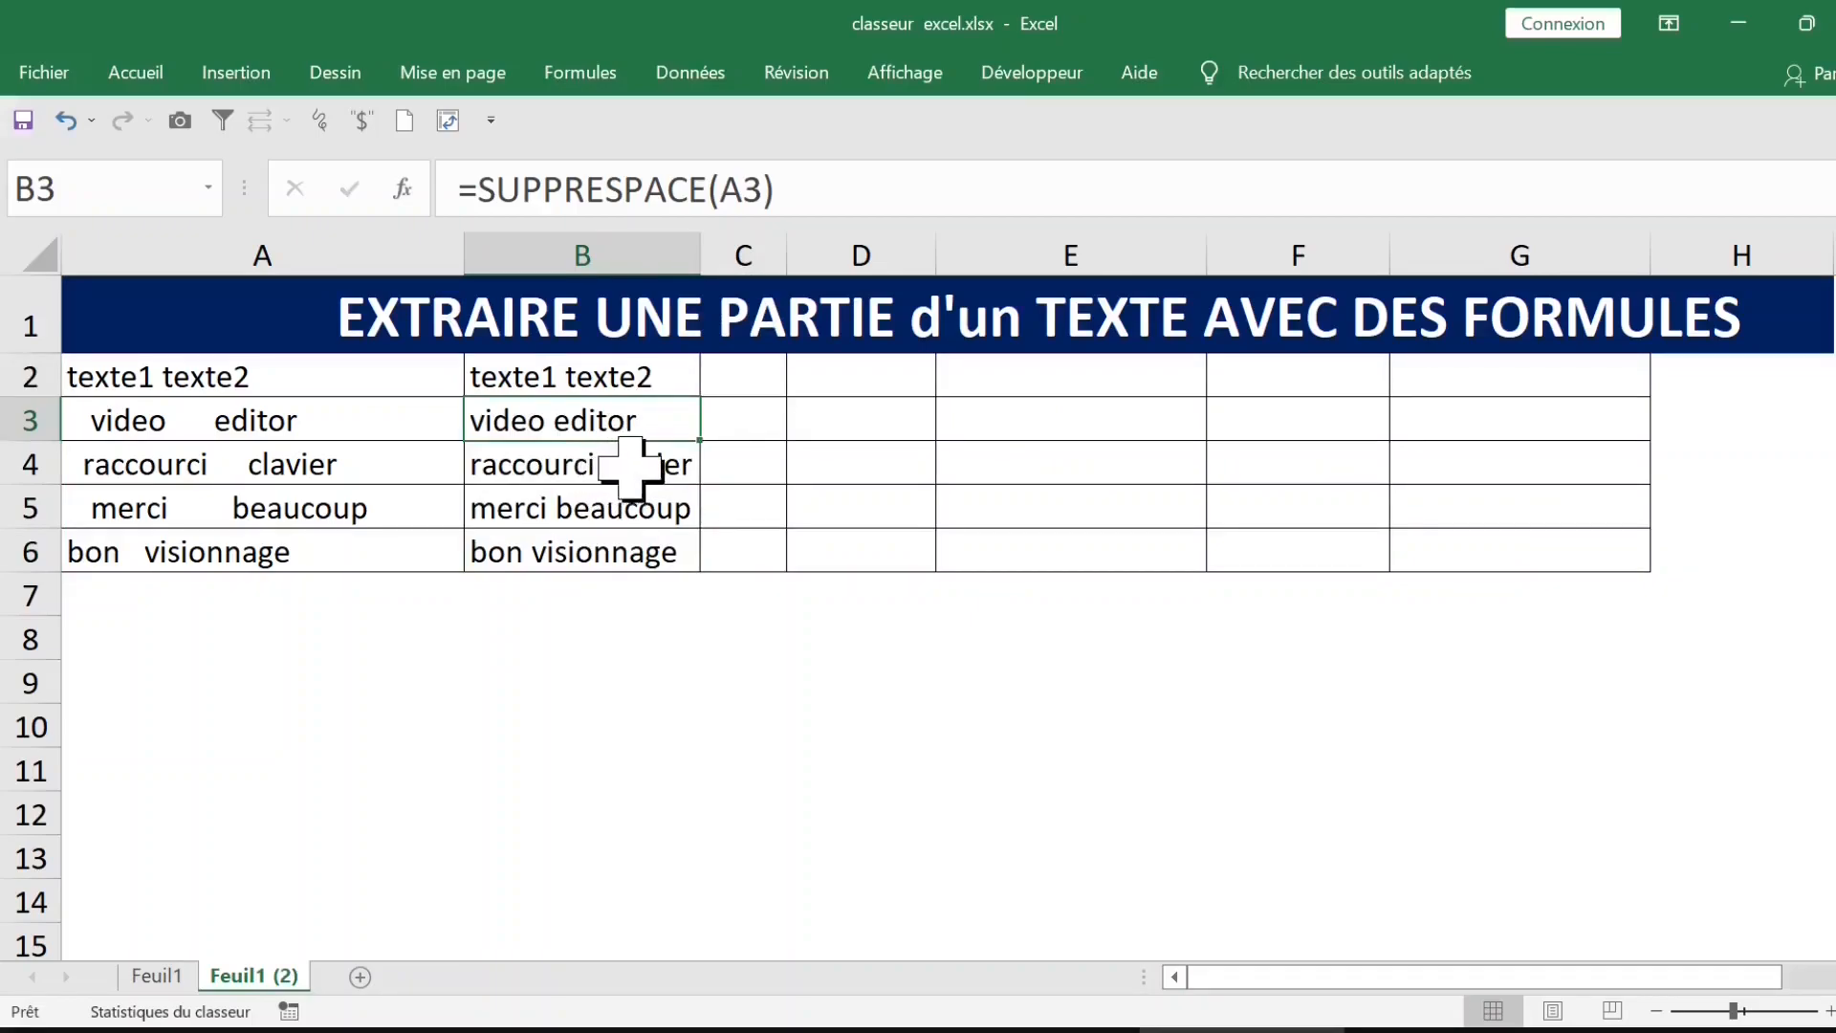
# Step: Count the characters with =NBCAR(A2) in C2 and fill the formula across C2:D6
pyautogui.click(745, 371)
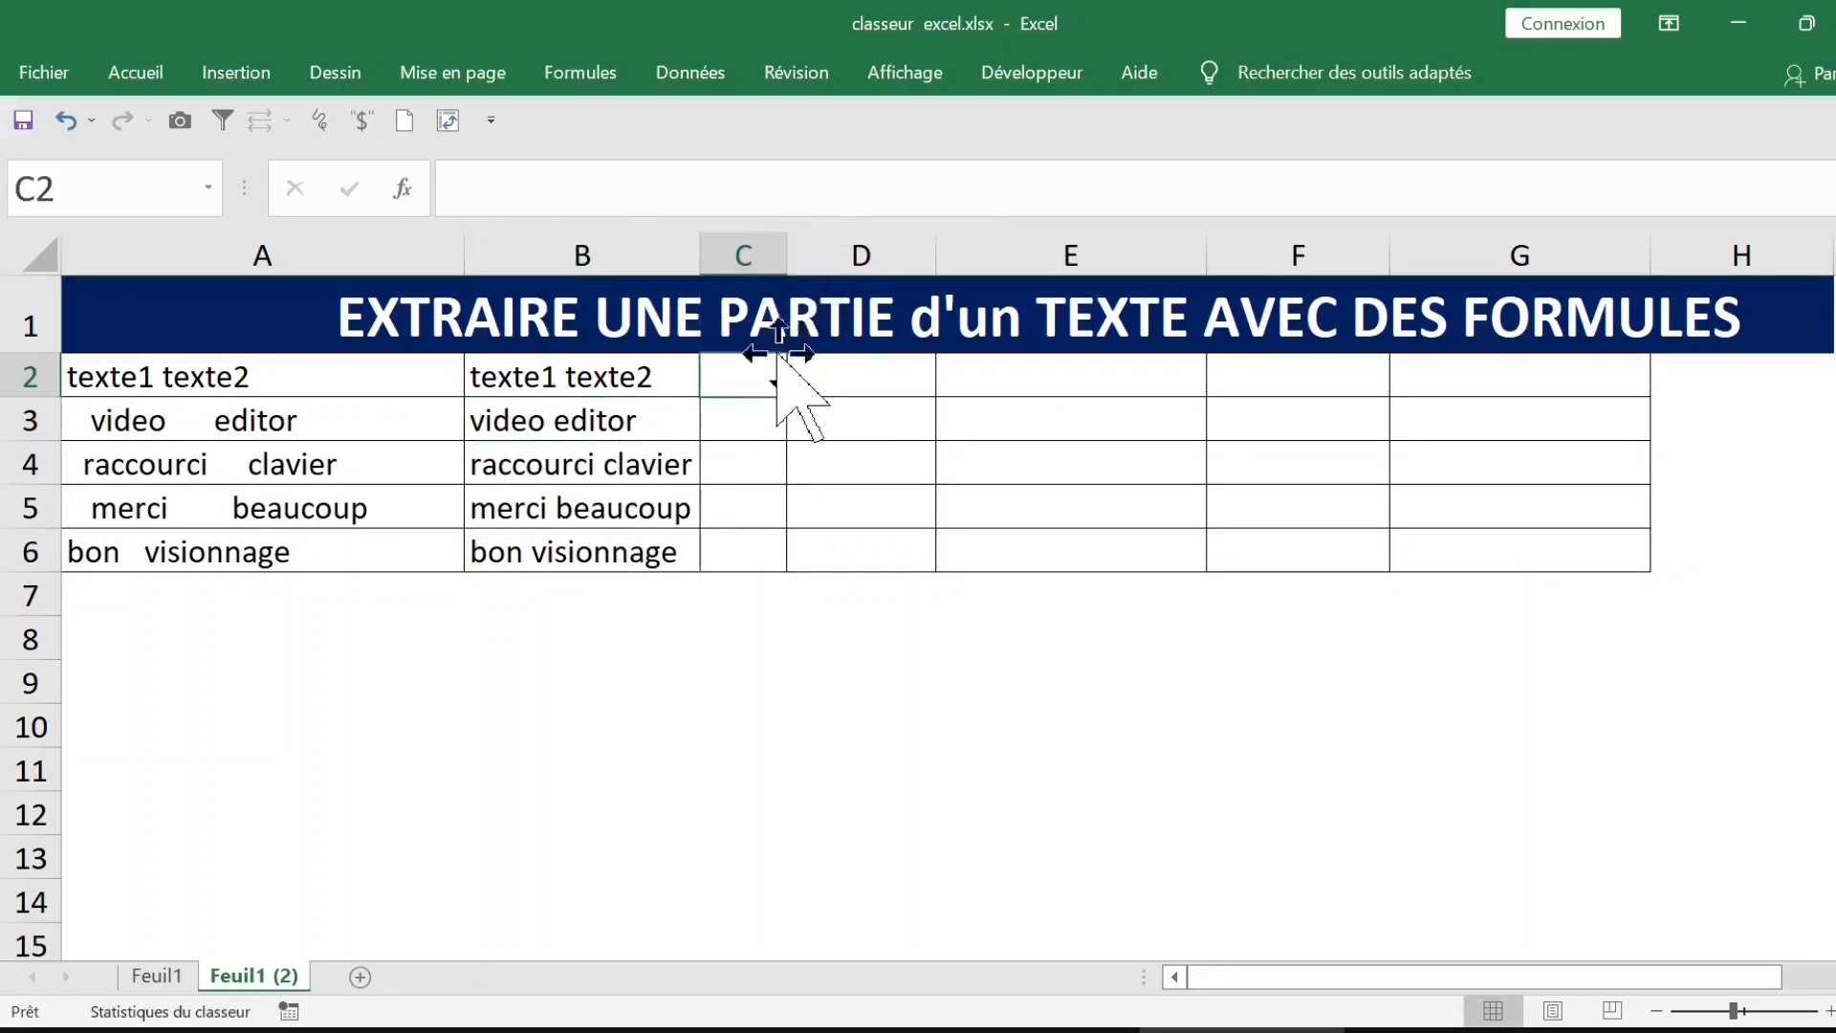
pyautogui.write('=')
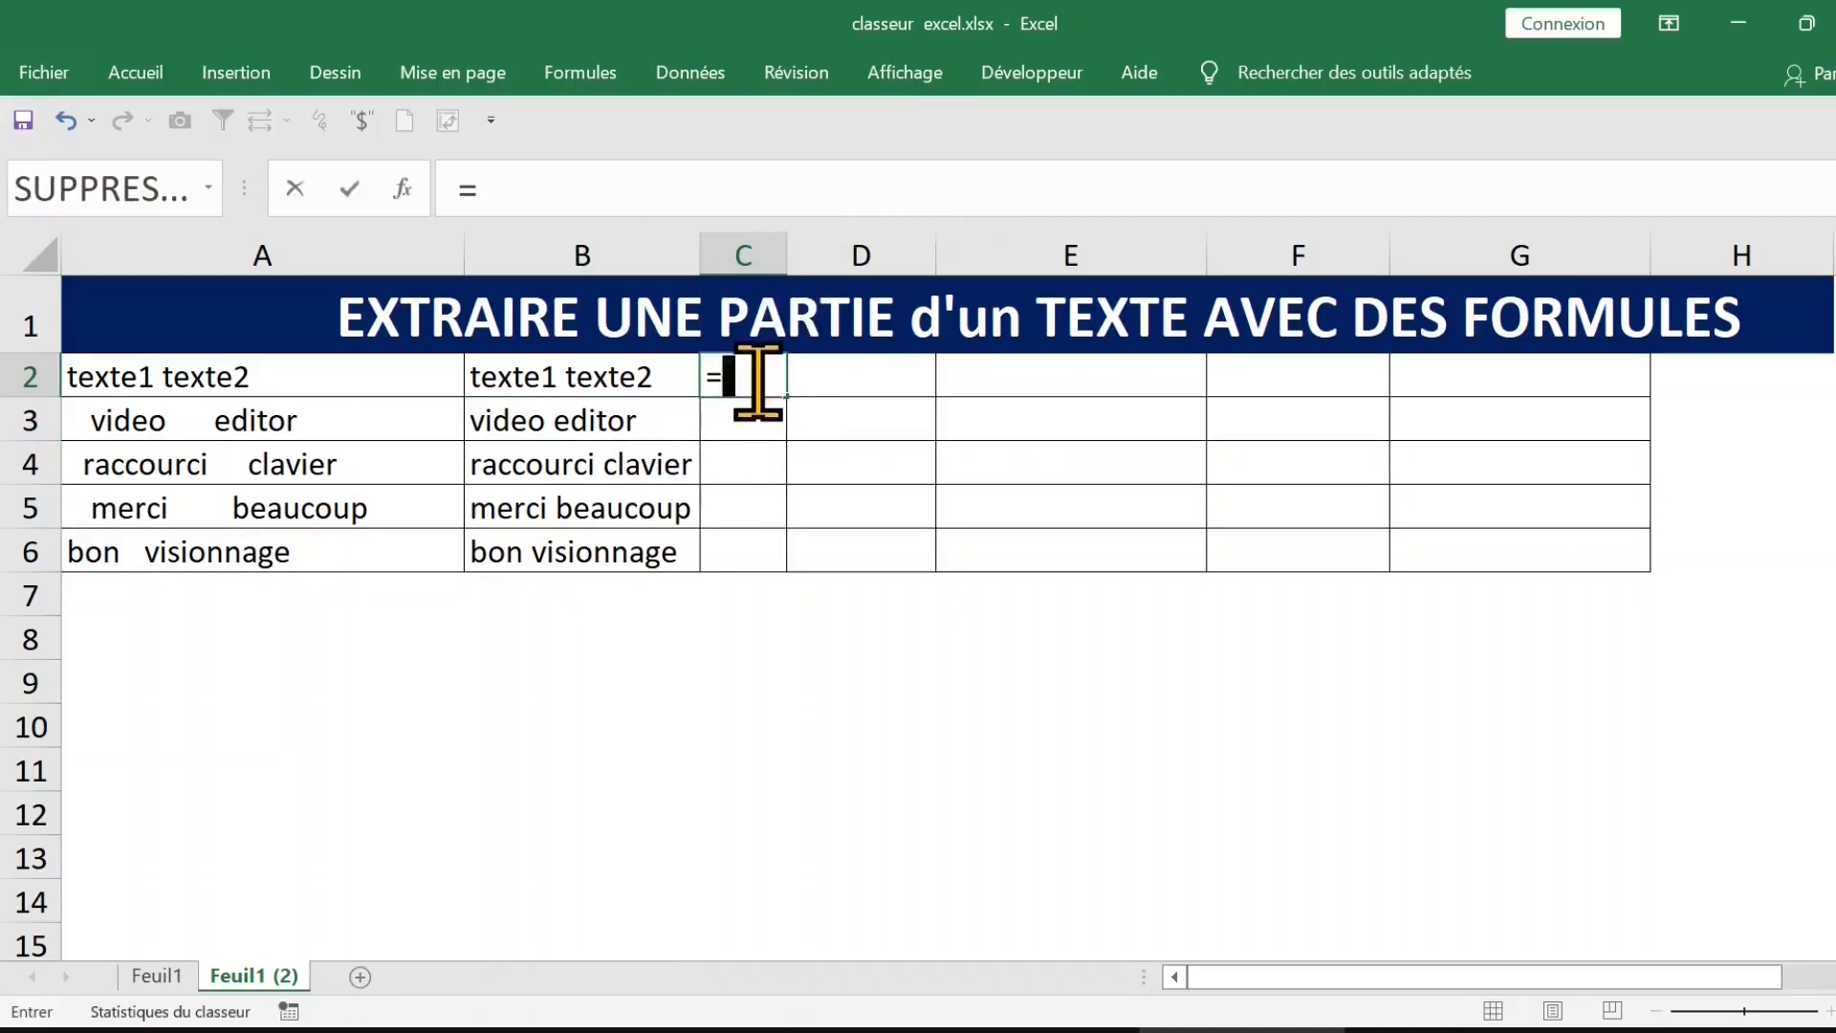
pyautogui.write('nbcar')
pyautogui.press('Tab')
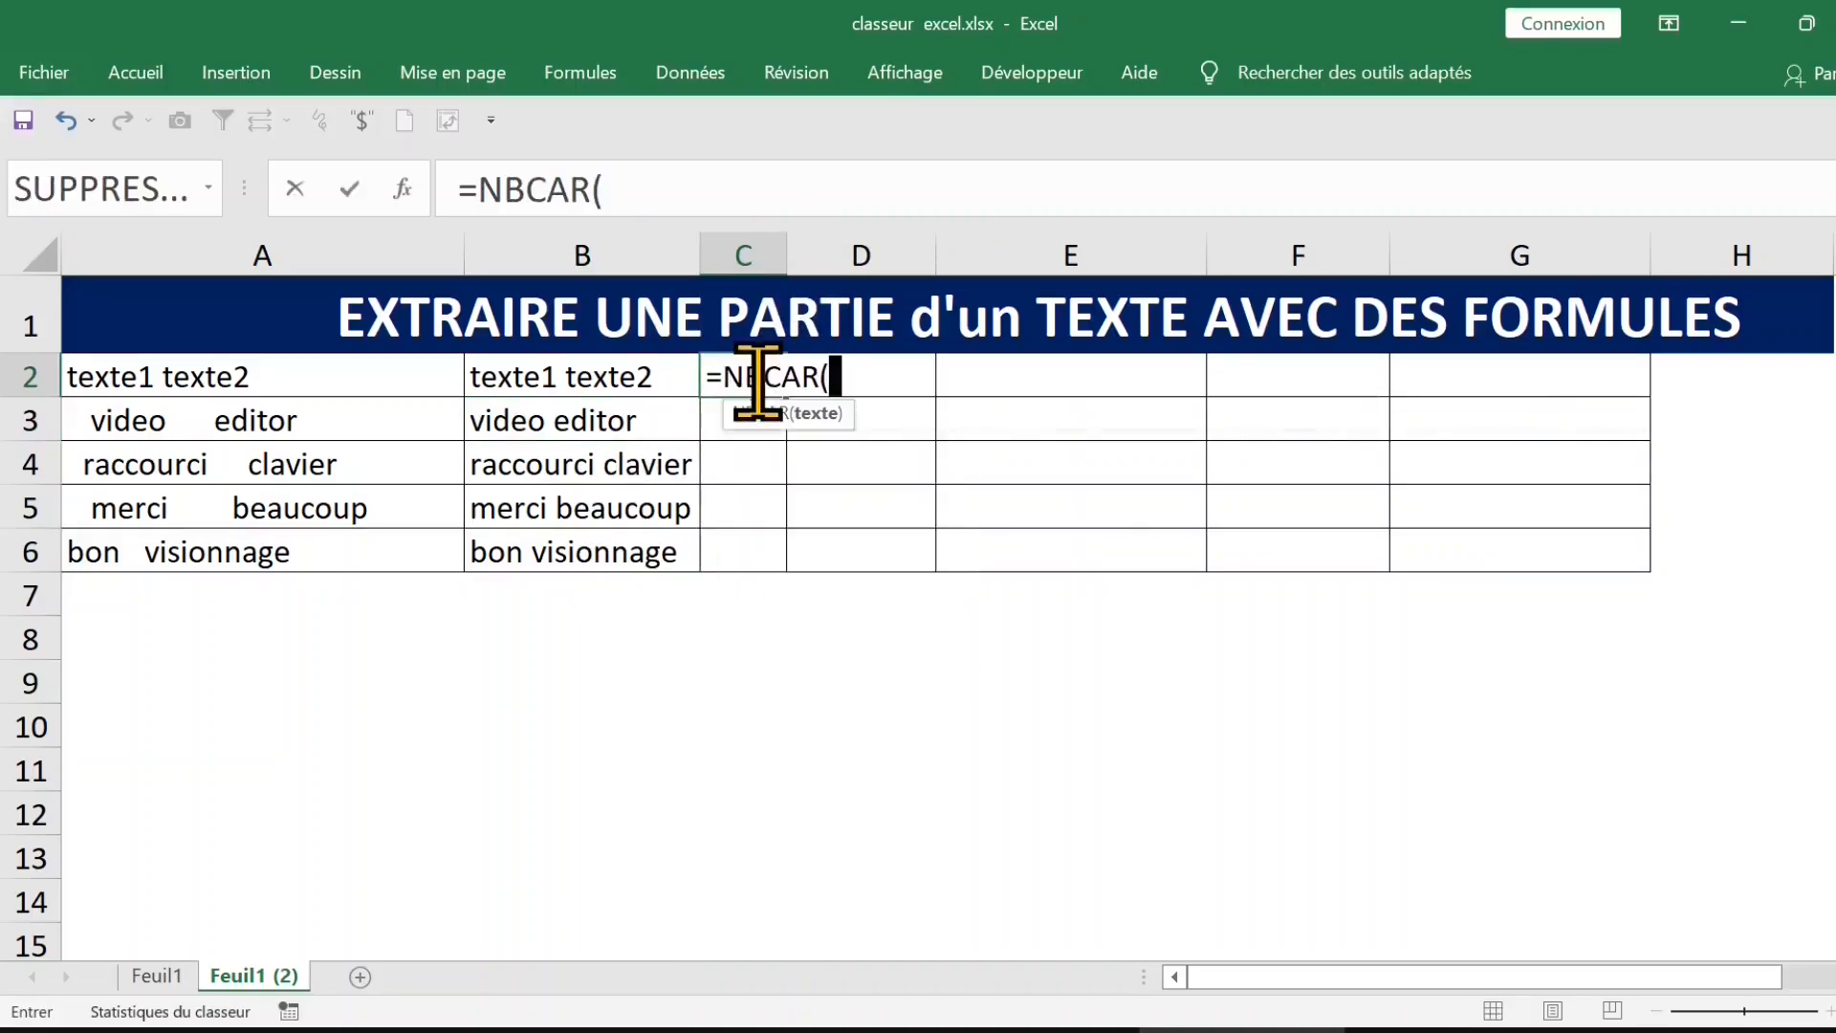
pyautogui.click(256, 376)
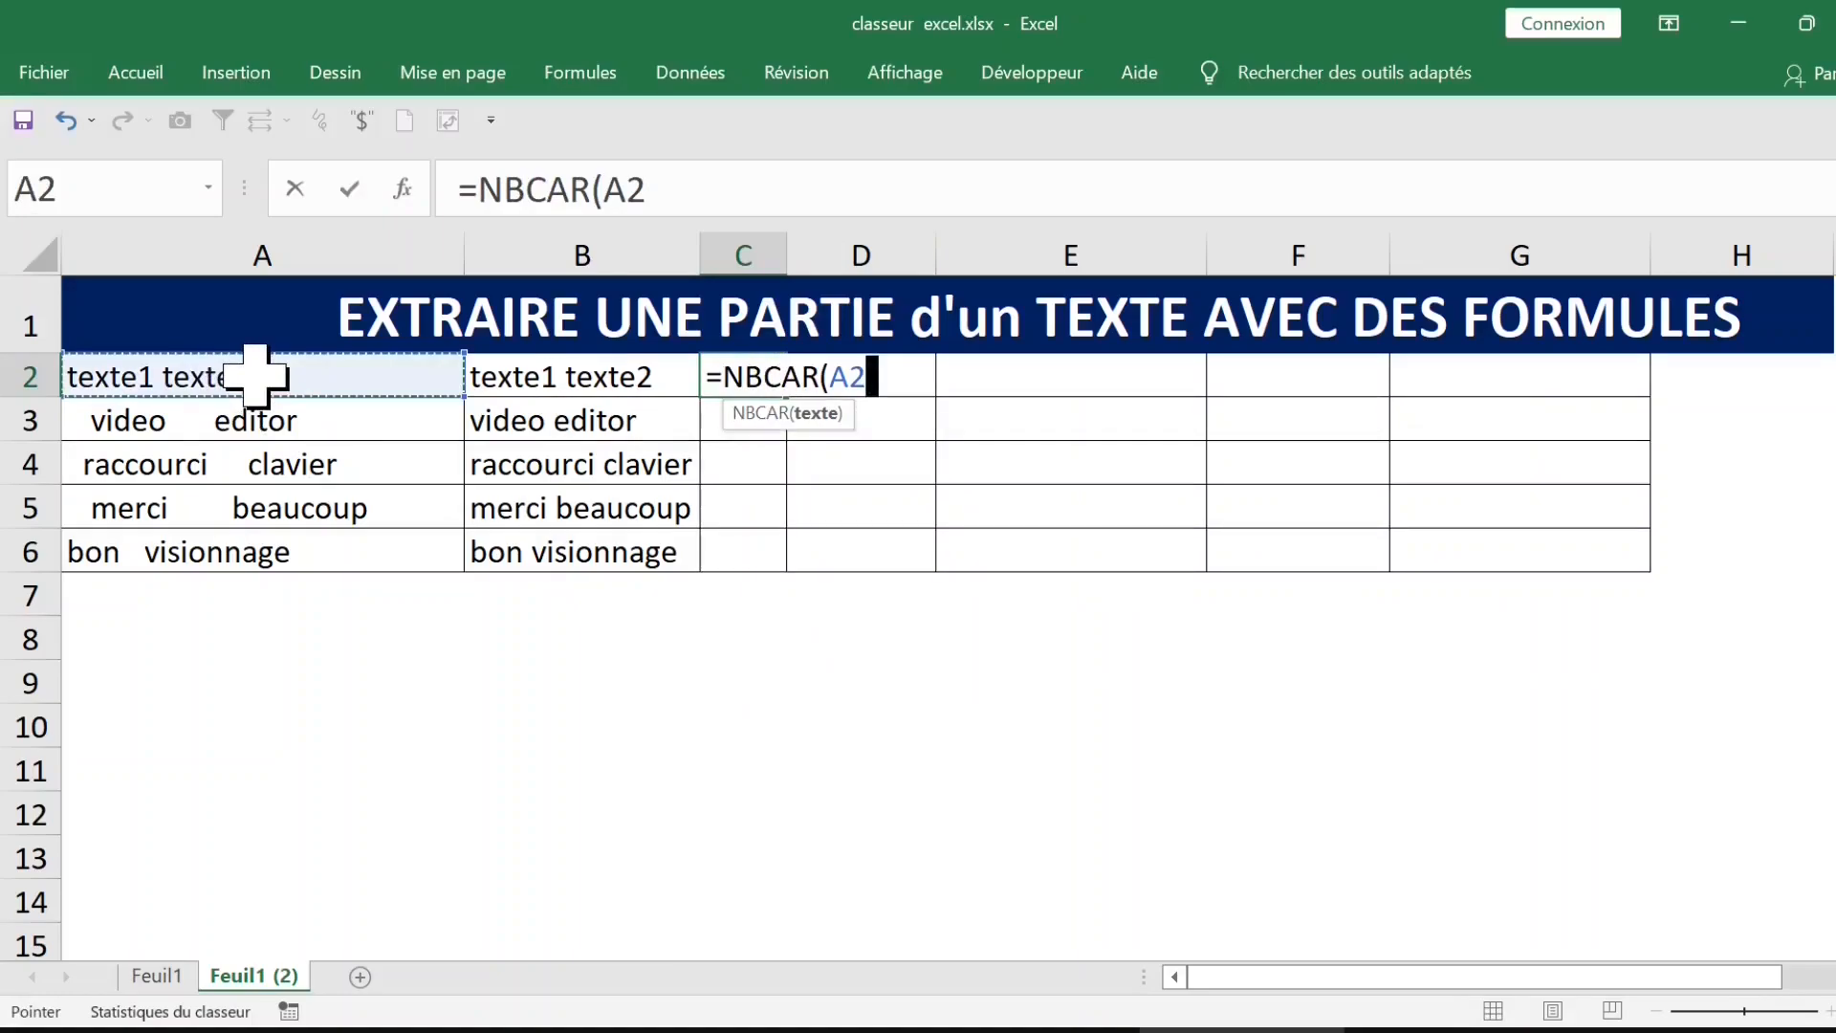
pyautogui.press('Return')
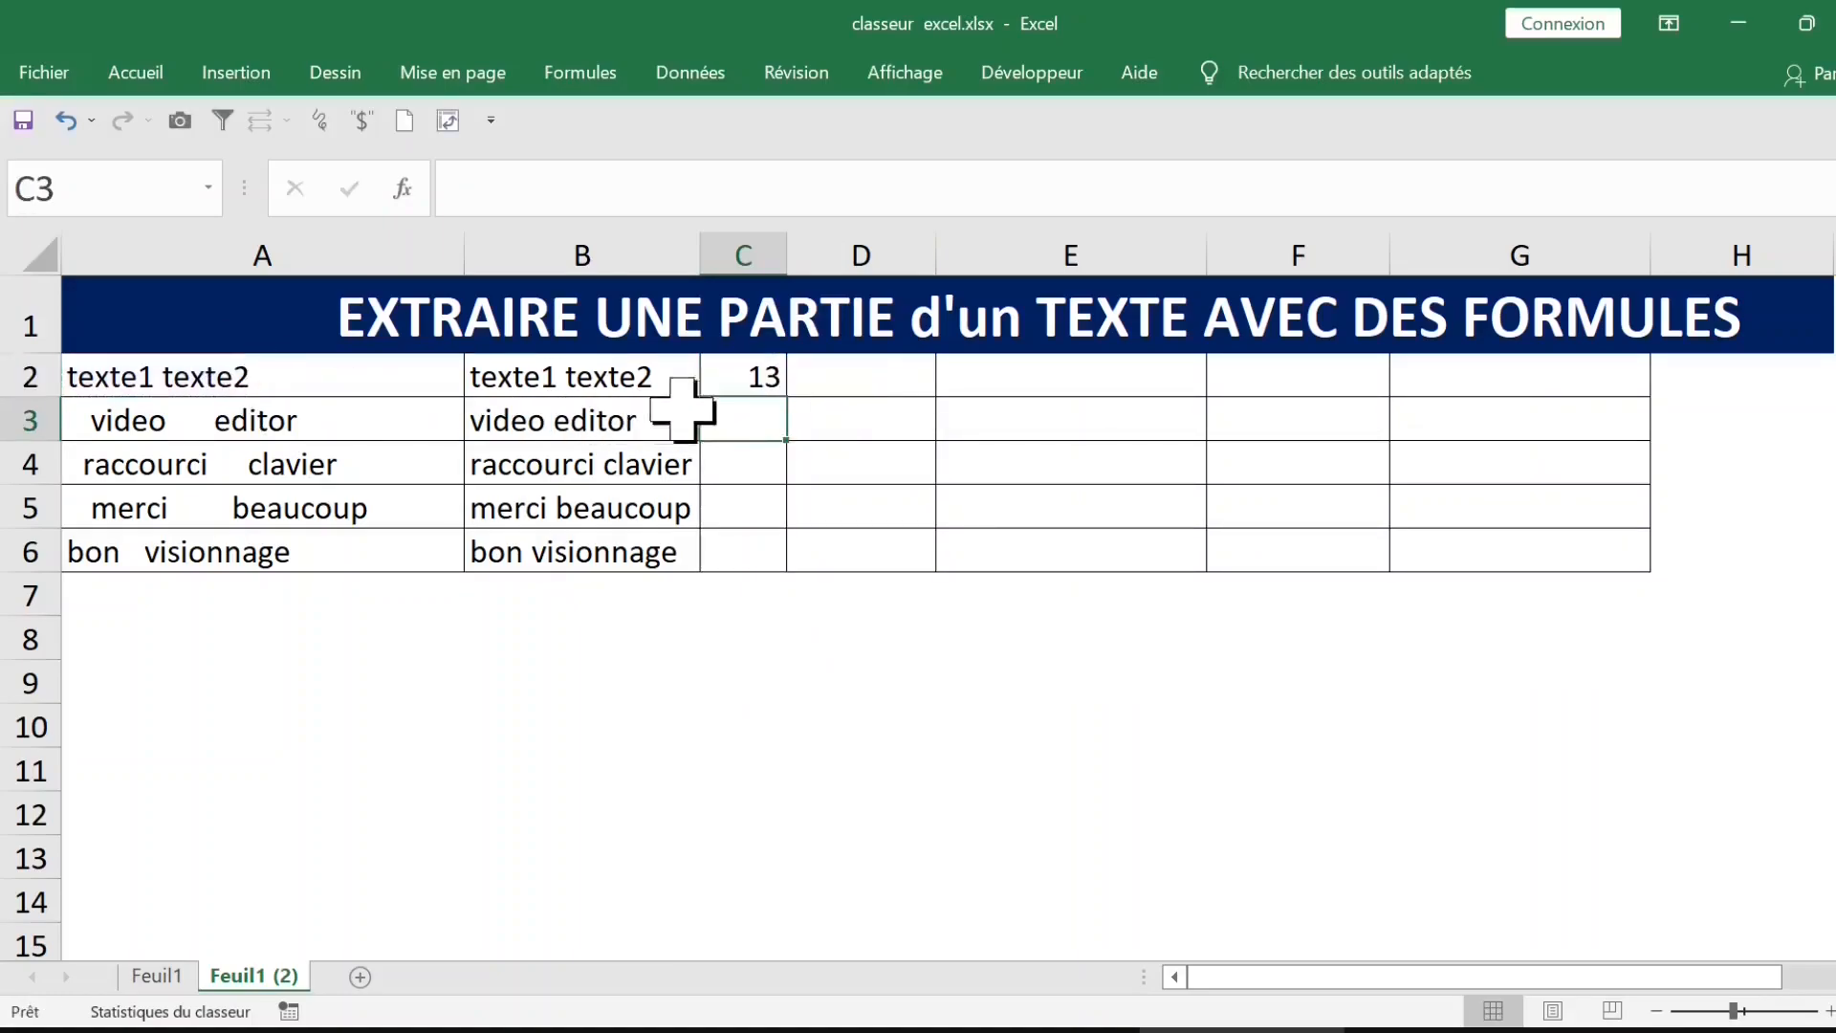
pyautogui.click(762, 378)
pyautogui.moveTo(785, 394); pyautogui.dragTo(938, 568)
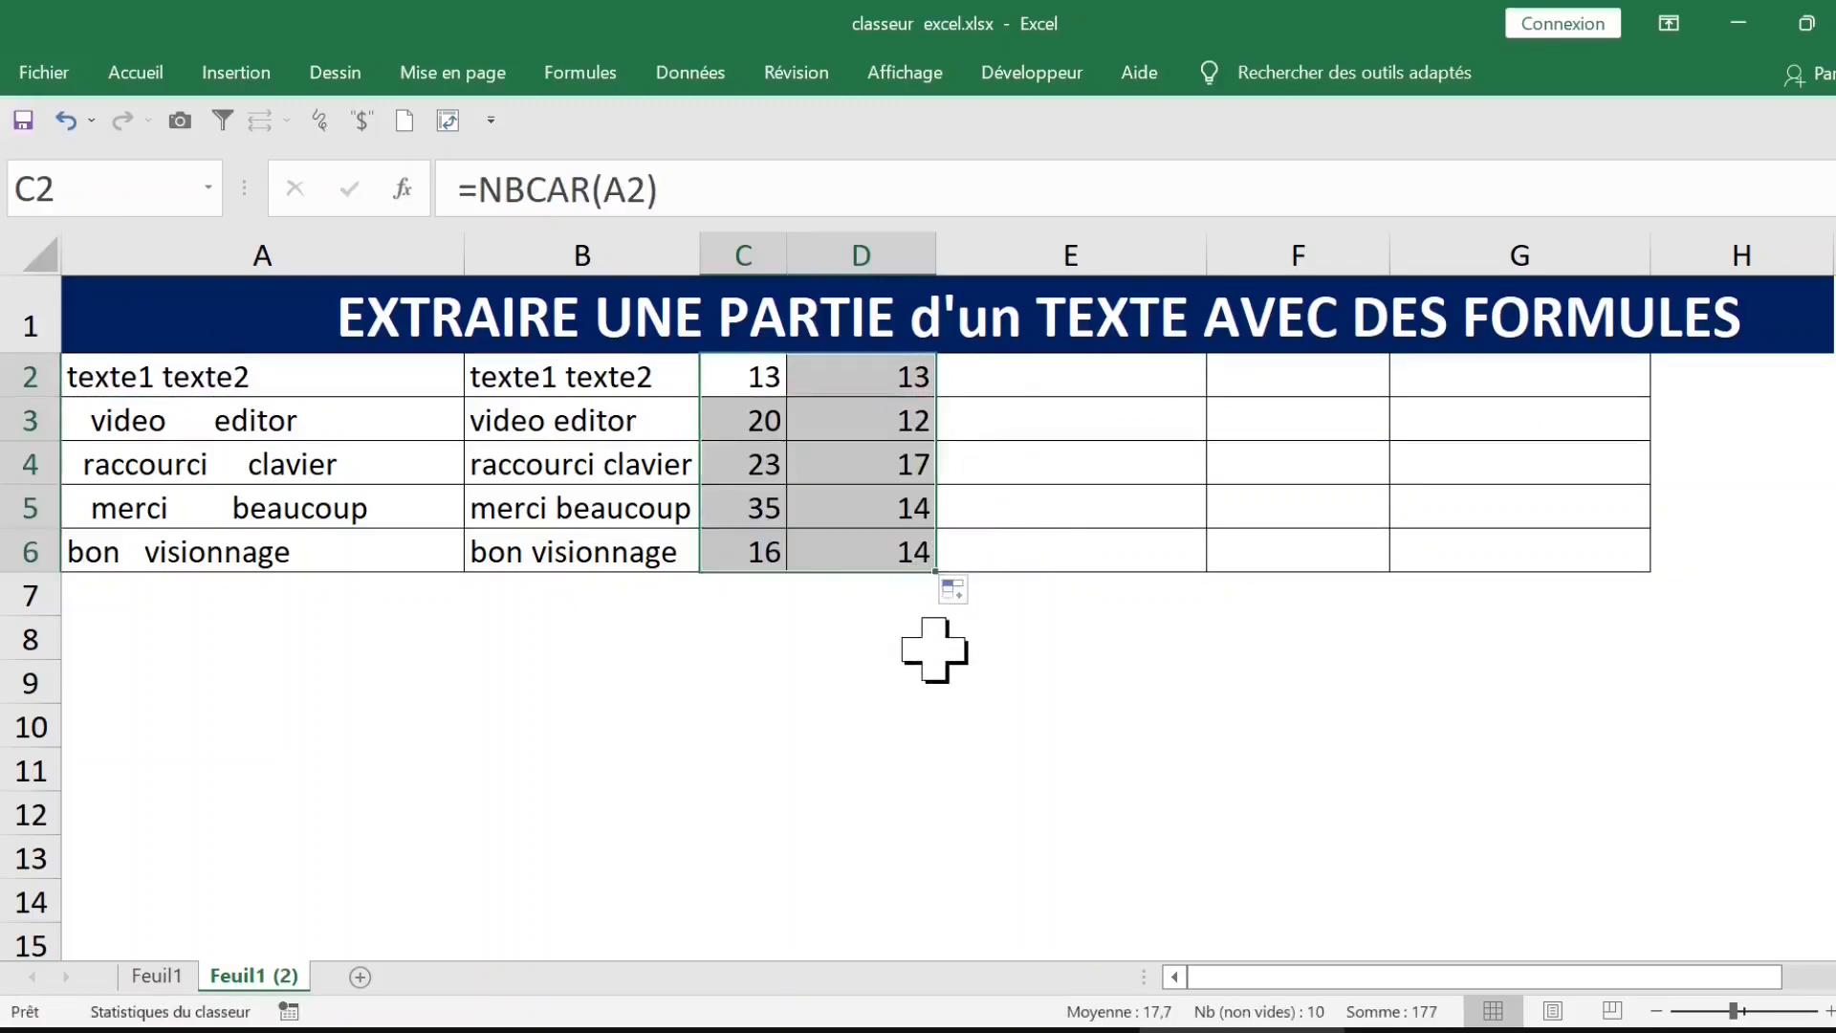
# Step: Compare the character counts of the original and cleaned texts, and clear C2:D6
pyautogui.click(755, 426)
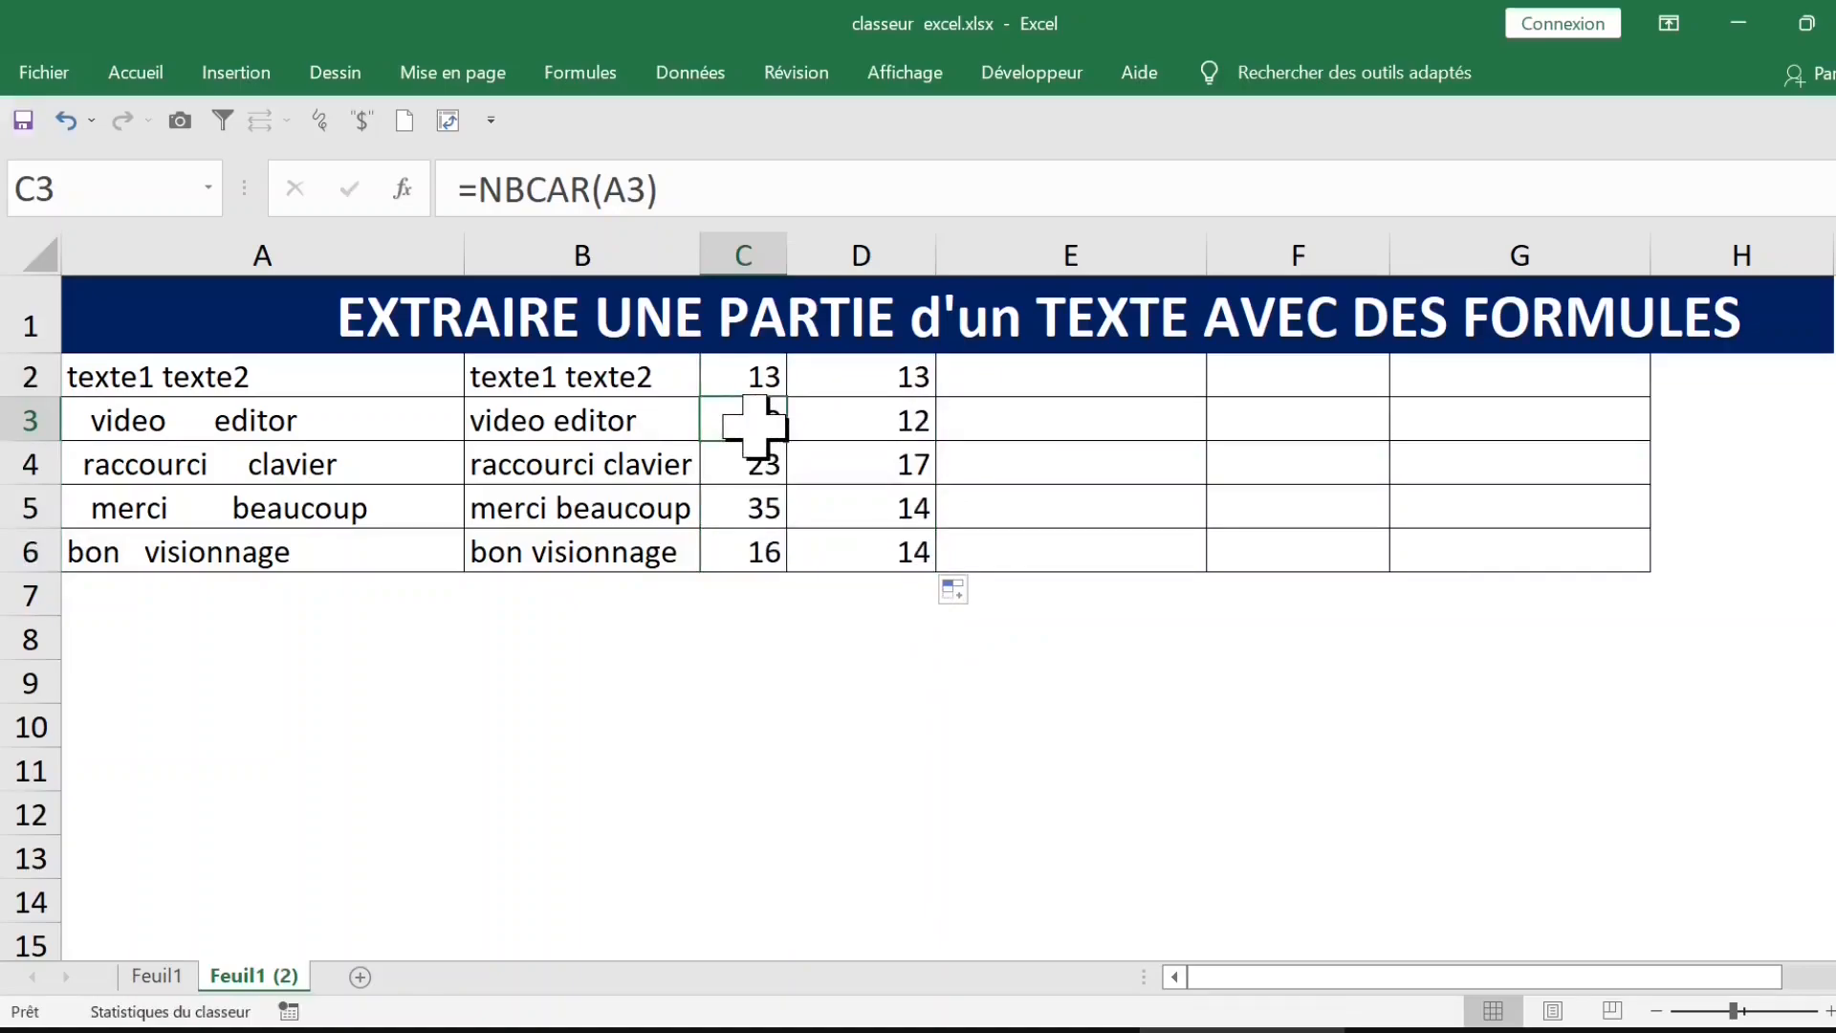
pyautogui.click(813, 418)
pyautogui.click(765, 375)
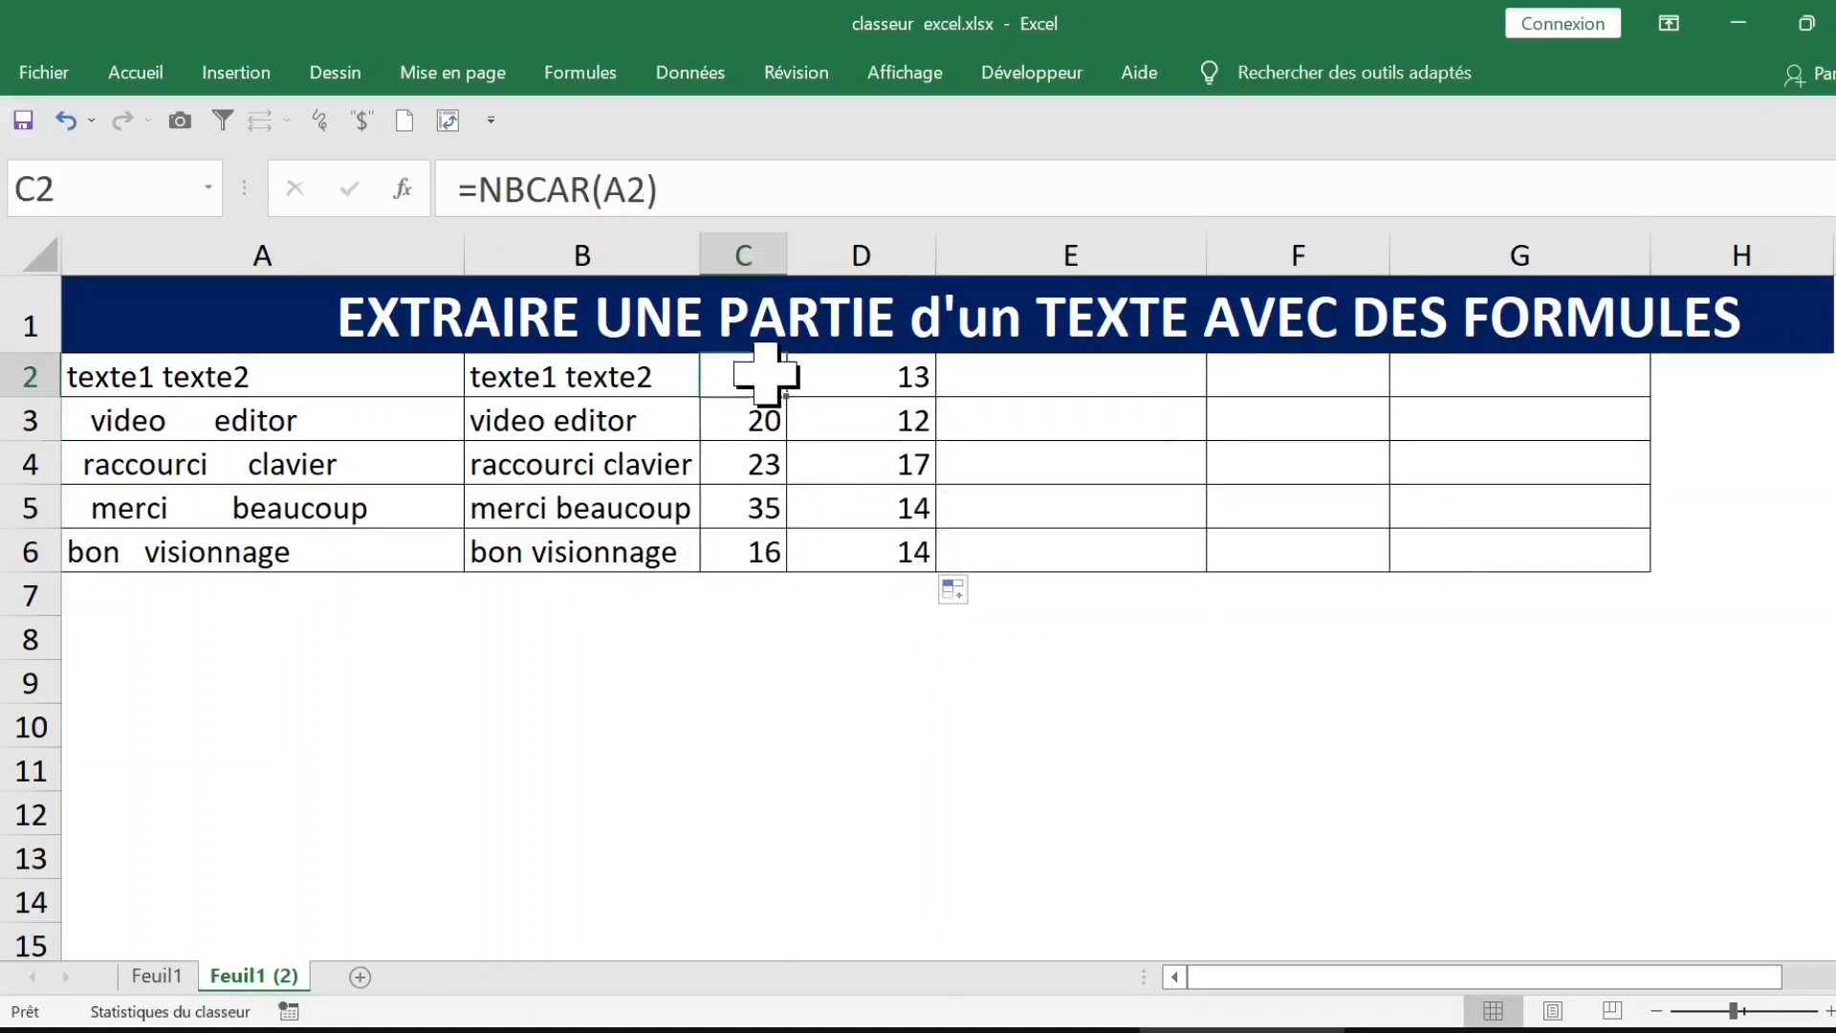
pyautogui.moveTo(765, 375); pyautogui.dragTo(888, 547)
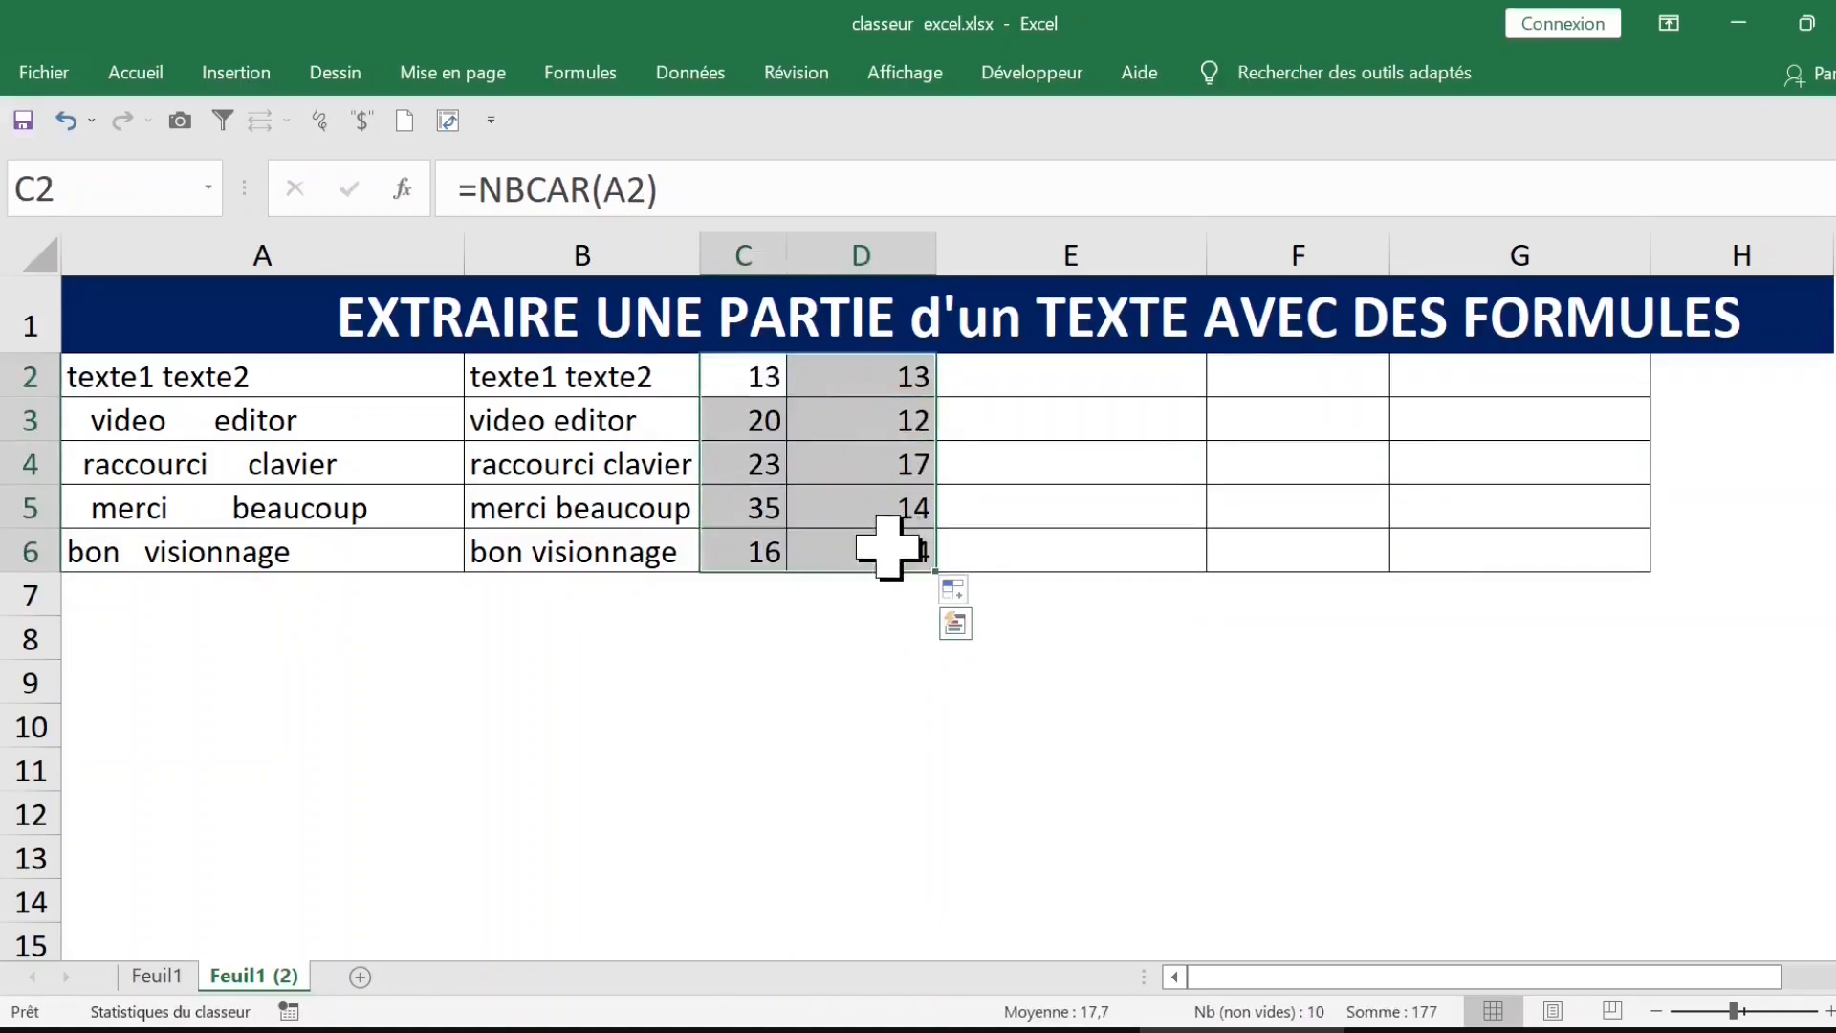
pyautogui.press('Delete')
# Step: Shade the cleaned texts in B2:B6 with a light blue theme fill colour
pyautogui.moveTo(574, 375); pyautogui.dragTo(594, 534)
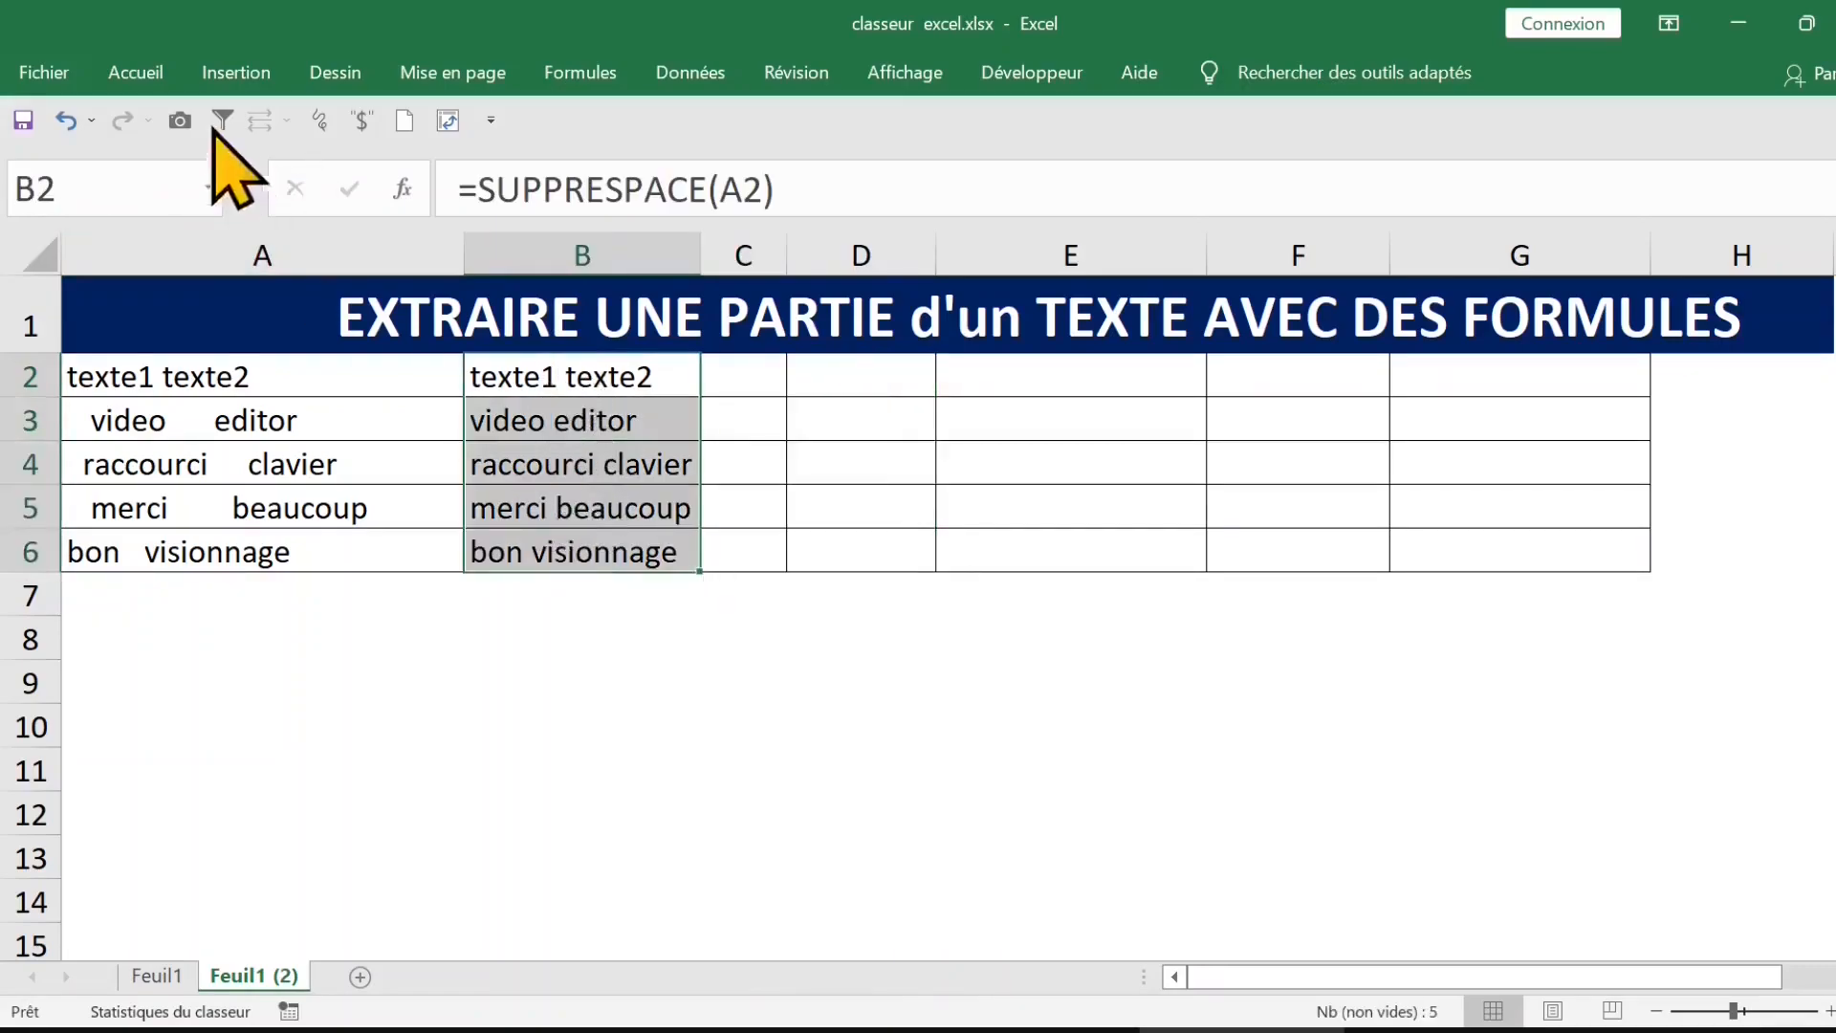
pyautogui.click(141, 72)
pyautogui.click(390, 176)
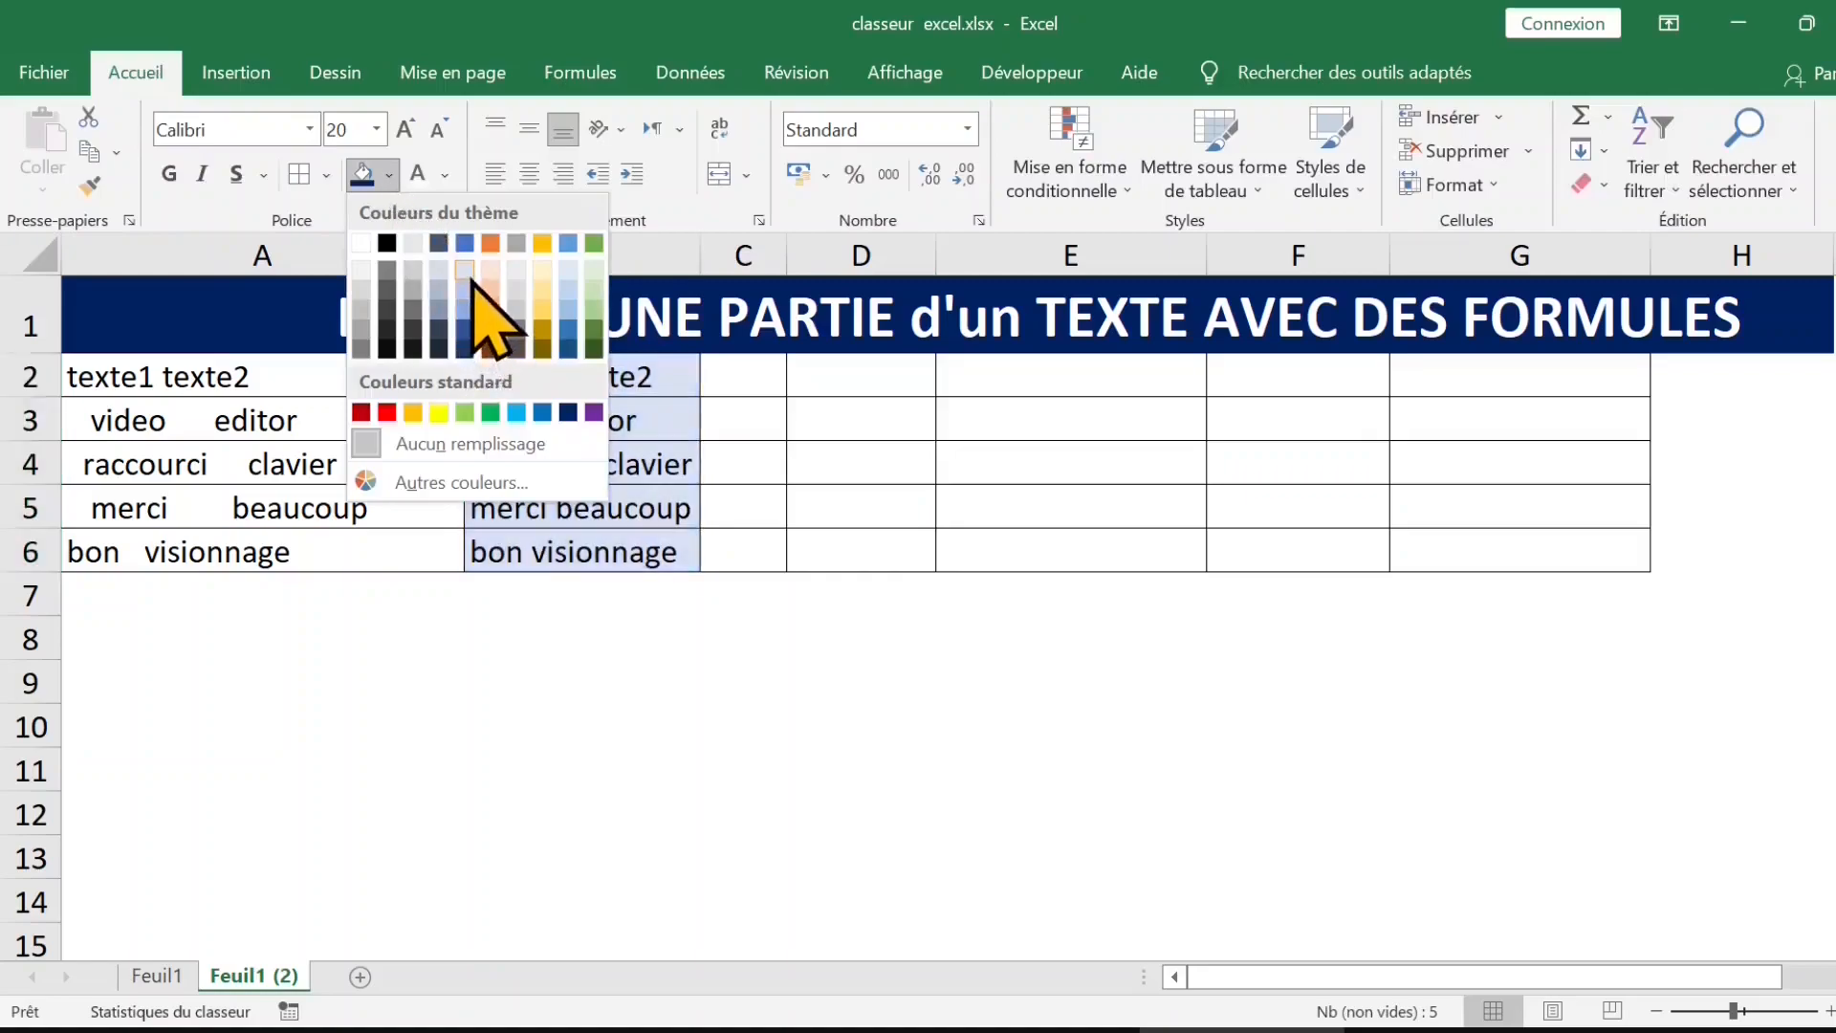
pyautogui.click(472, 277)
# Step: Enter the formula =GAUCHE(B2;6) in C2 to extract the first six characters
pyautogui.click(743, 375)
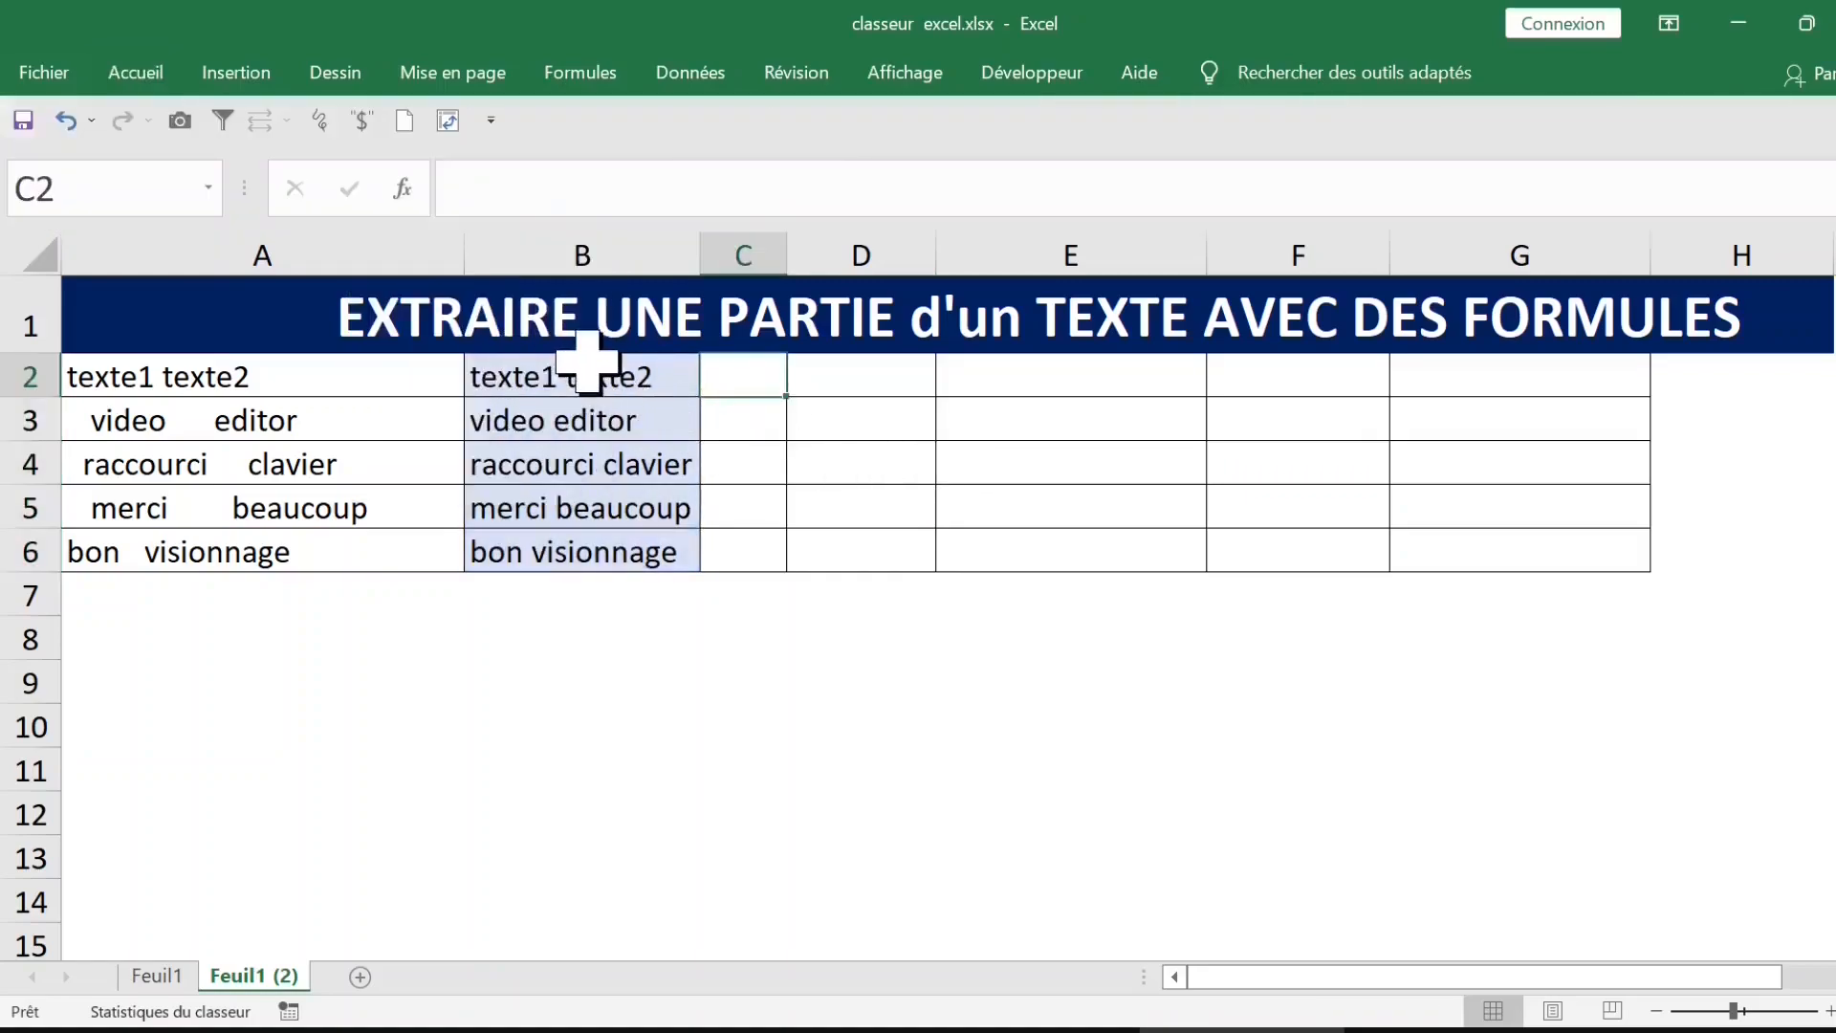
pyautogui.write('=')
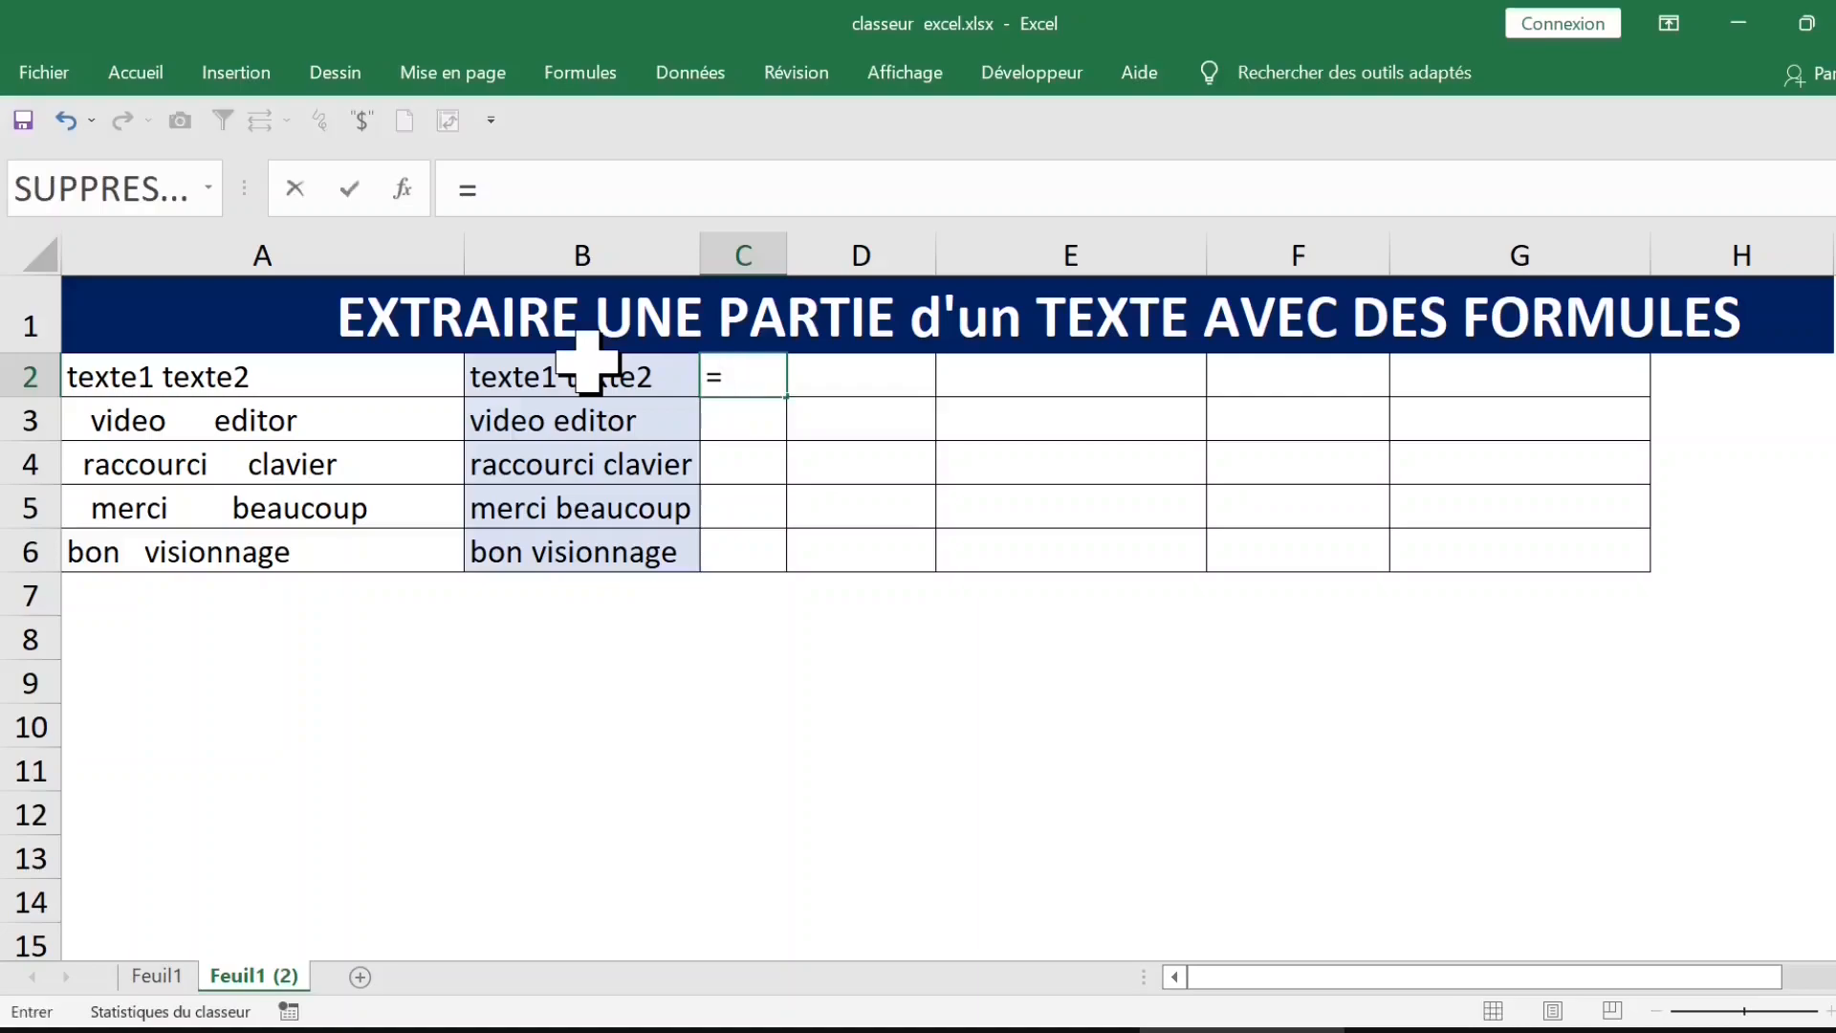
pyautogui.write('gauche')
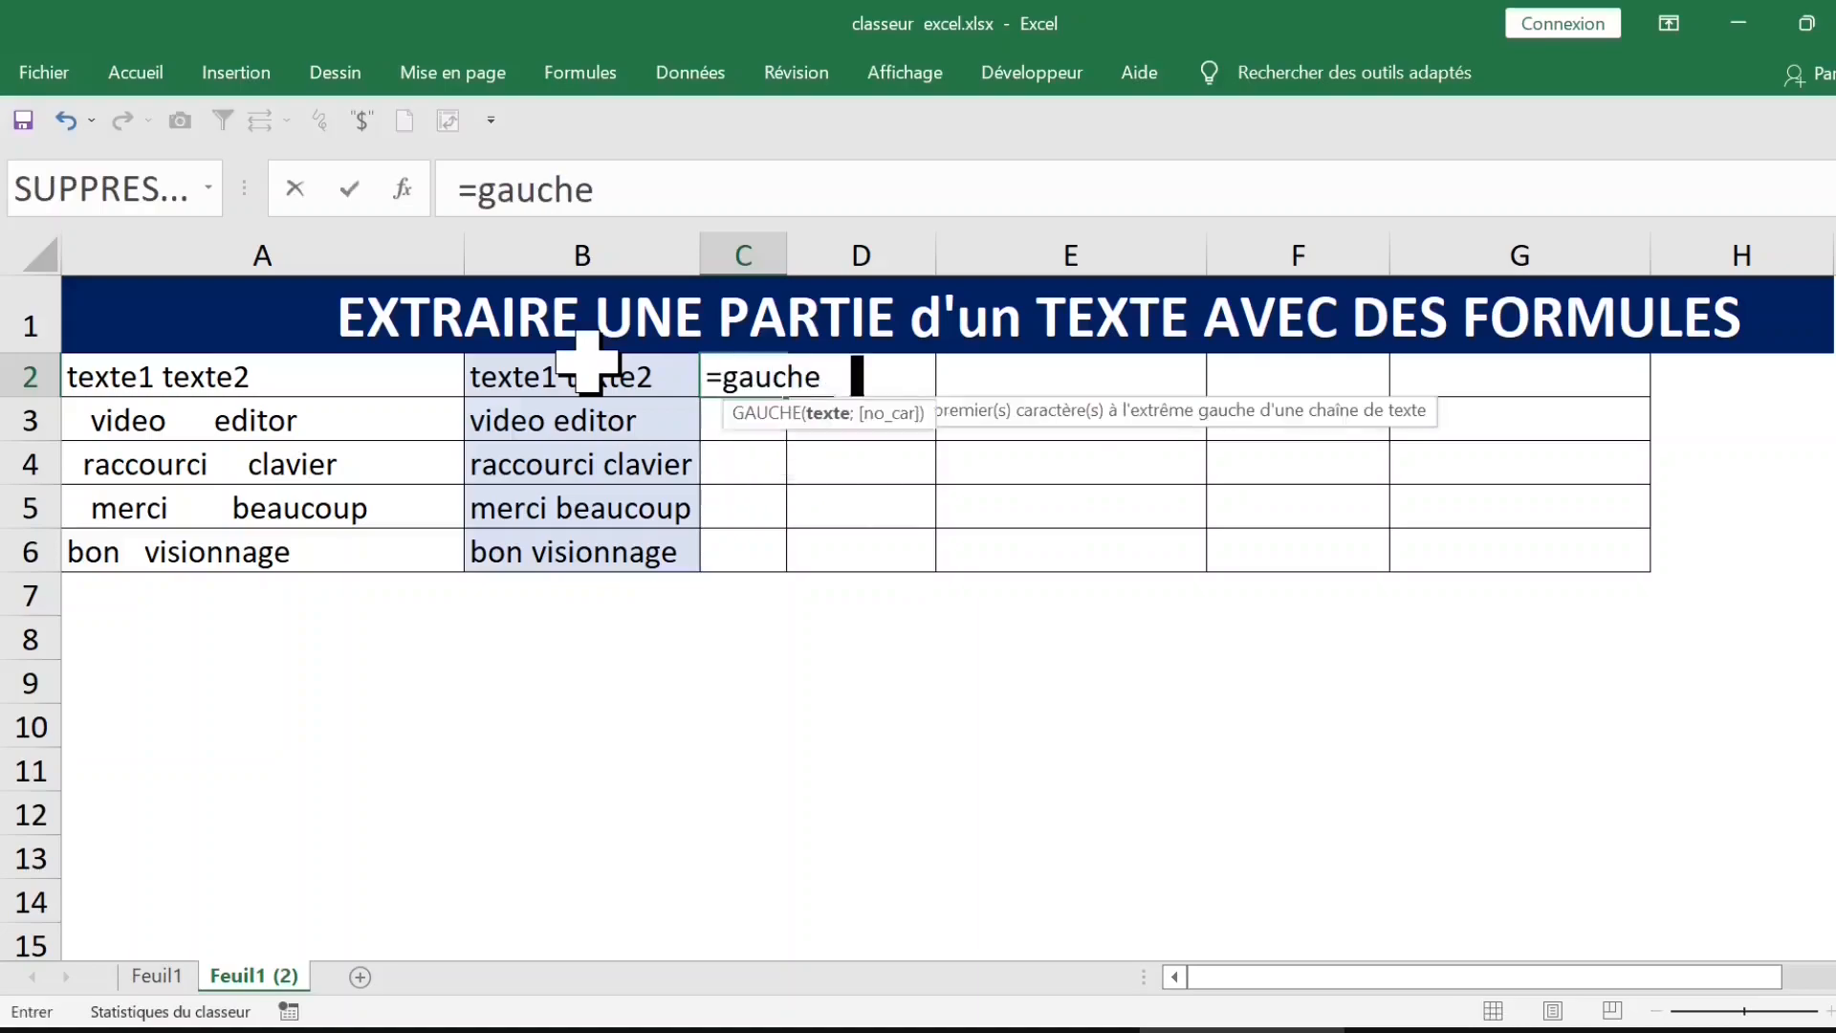
pyautogui.press('Tab')
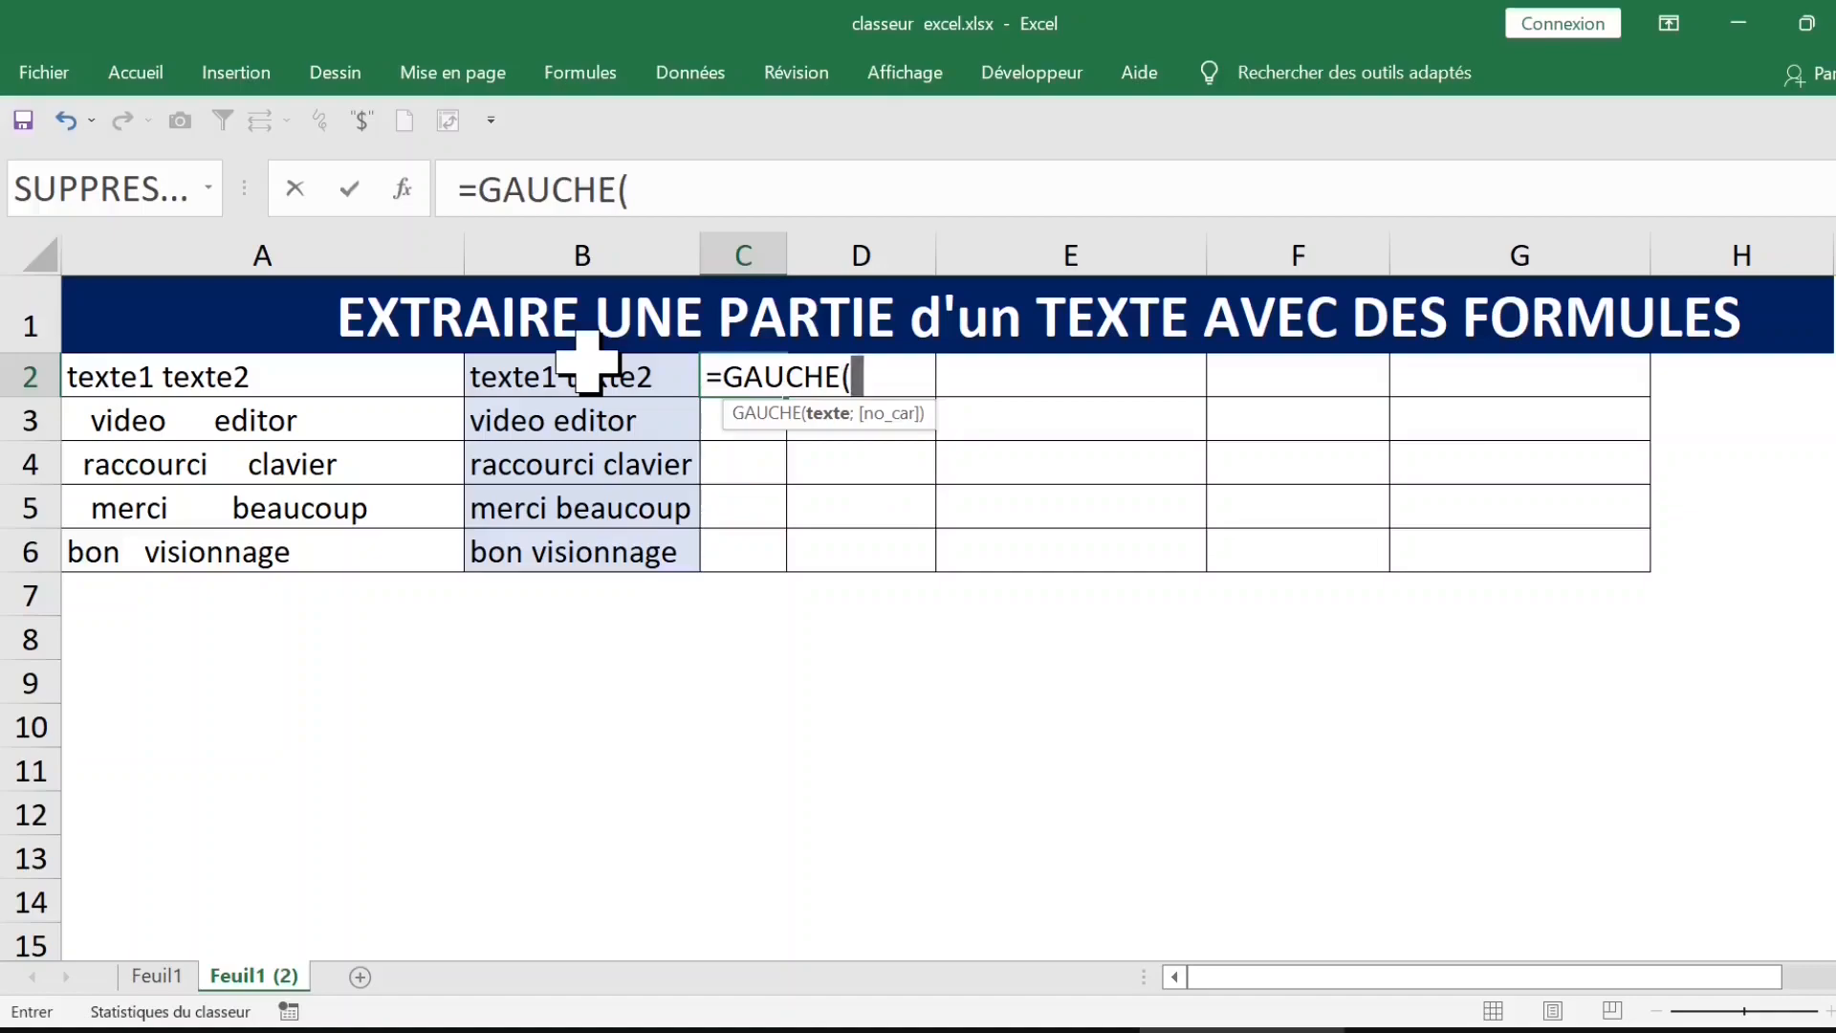
pyautogui.click(581, 375)
pyautogui.write(';')
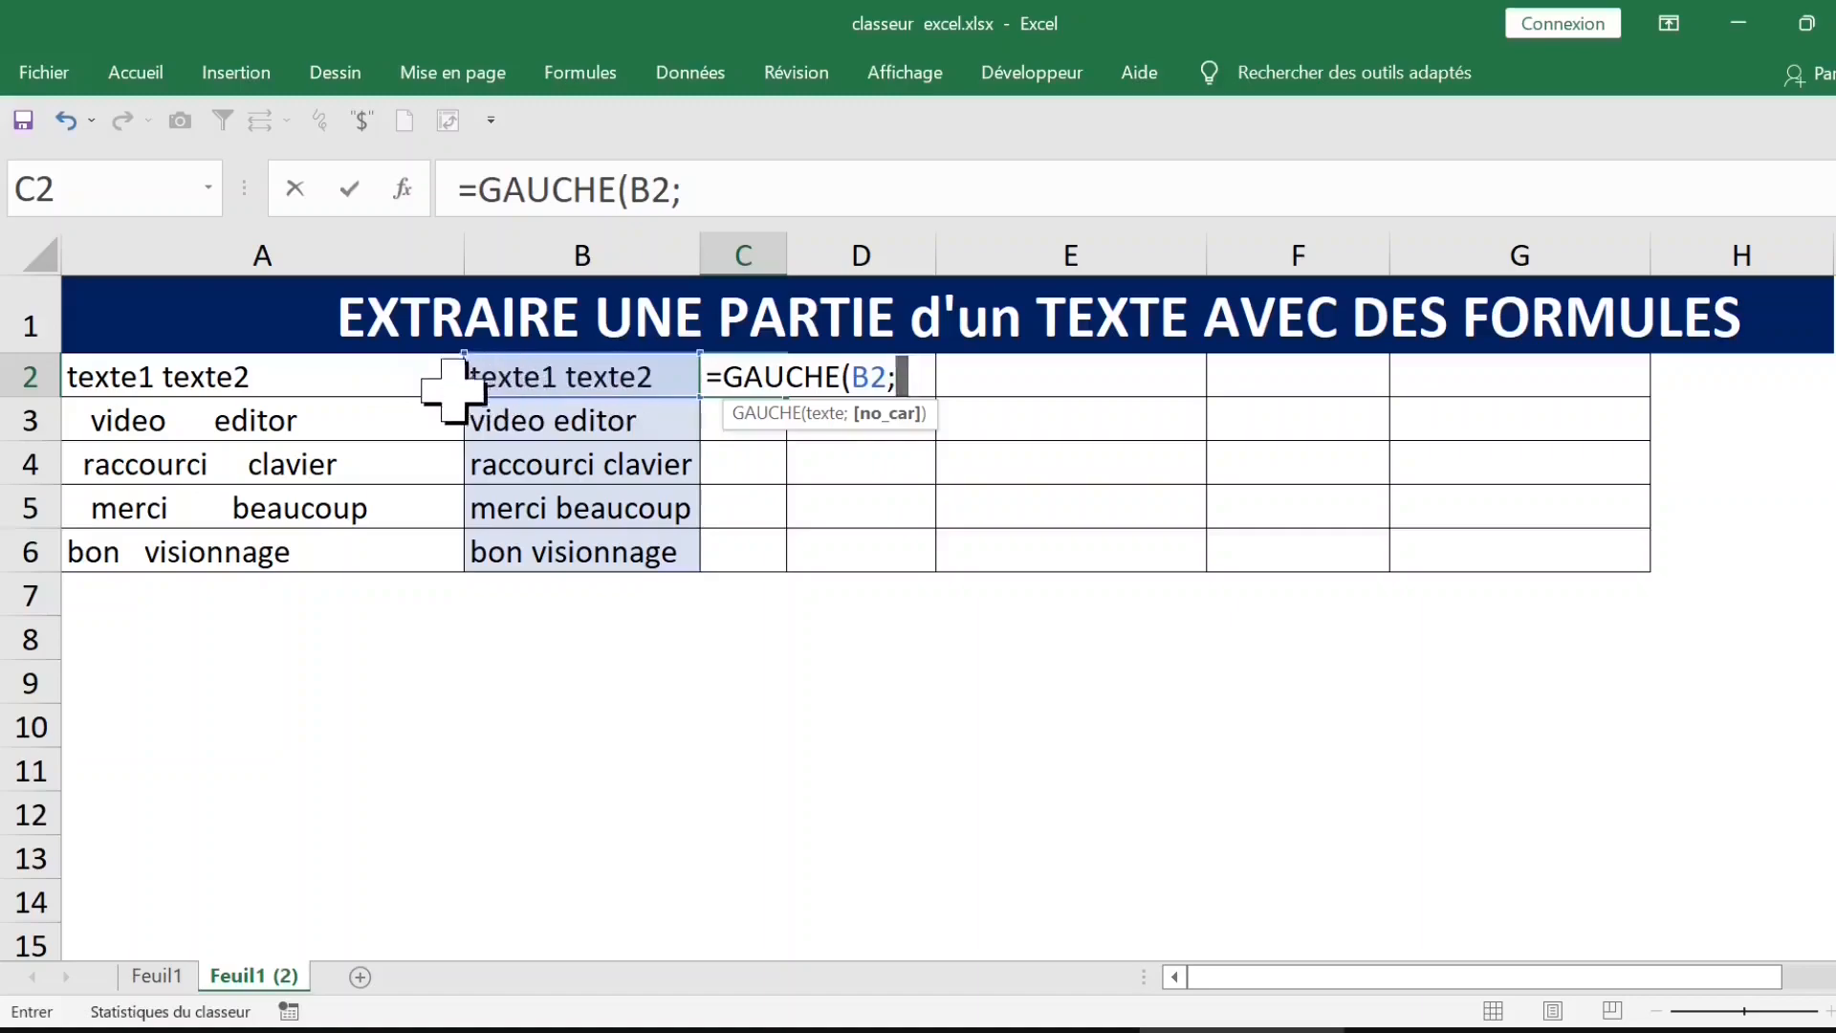
pyautogui.write('6)')
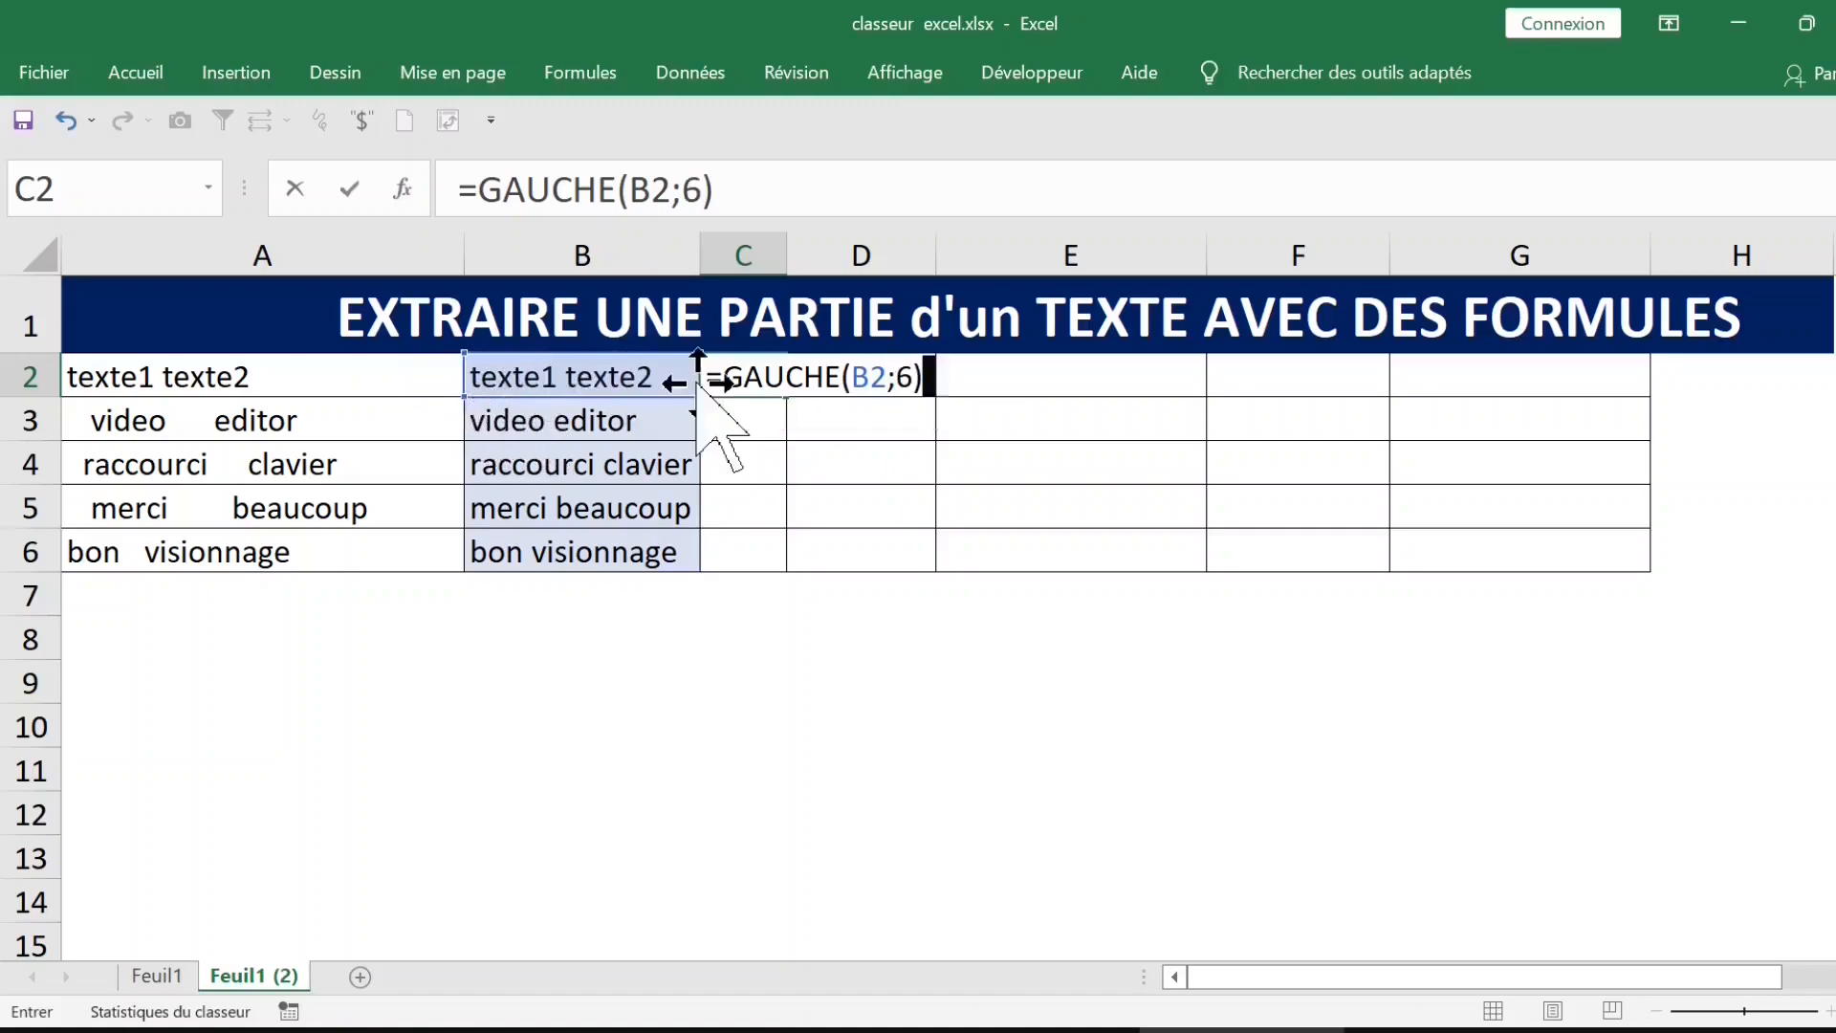
pyautogui.press('Return')
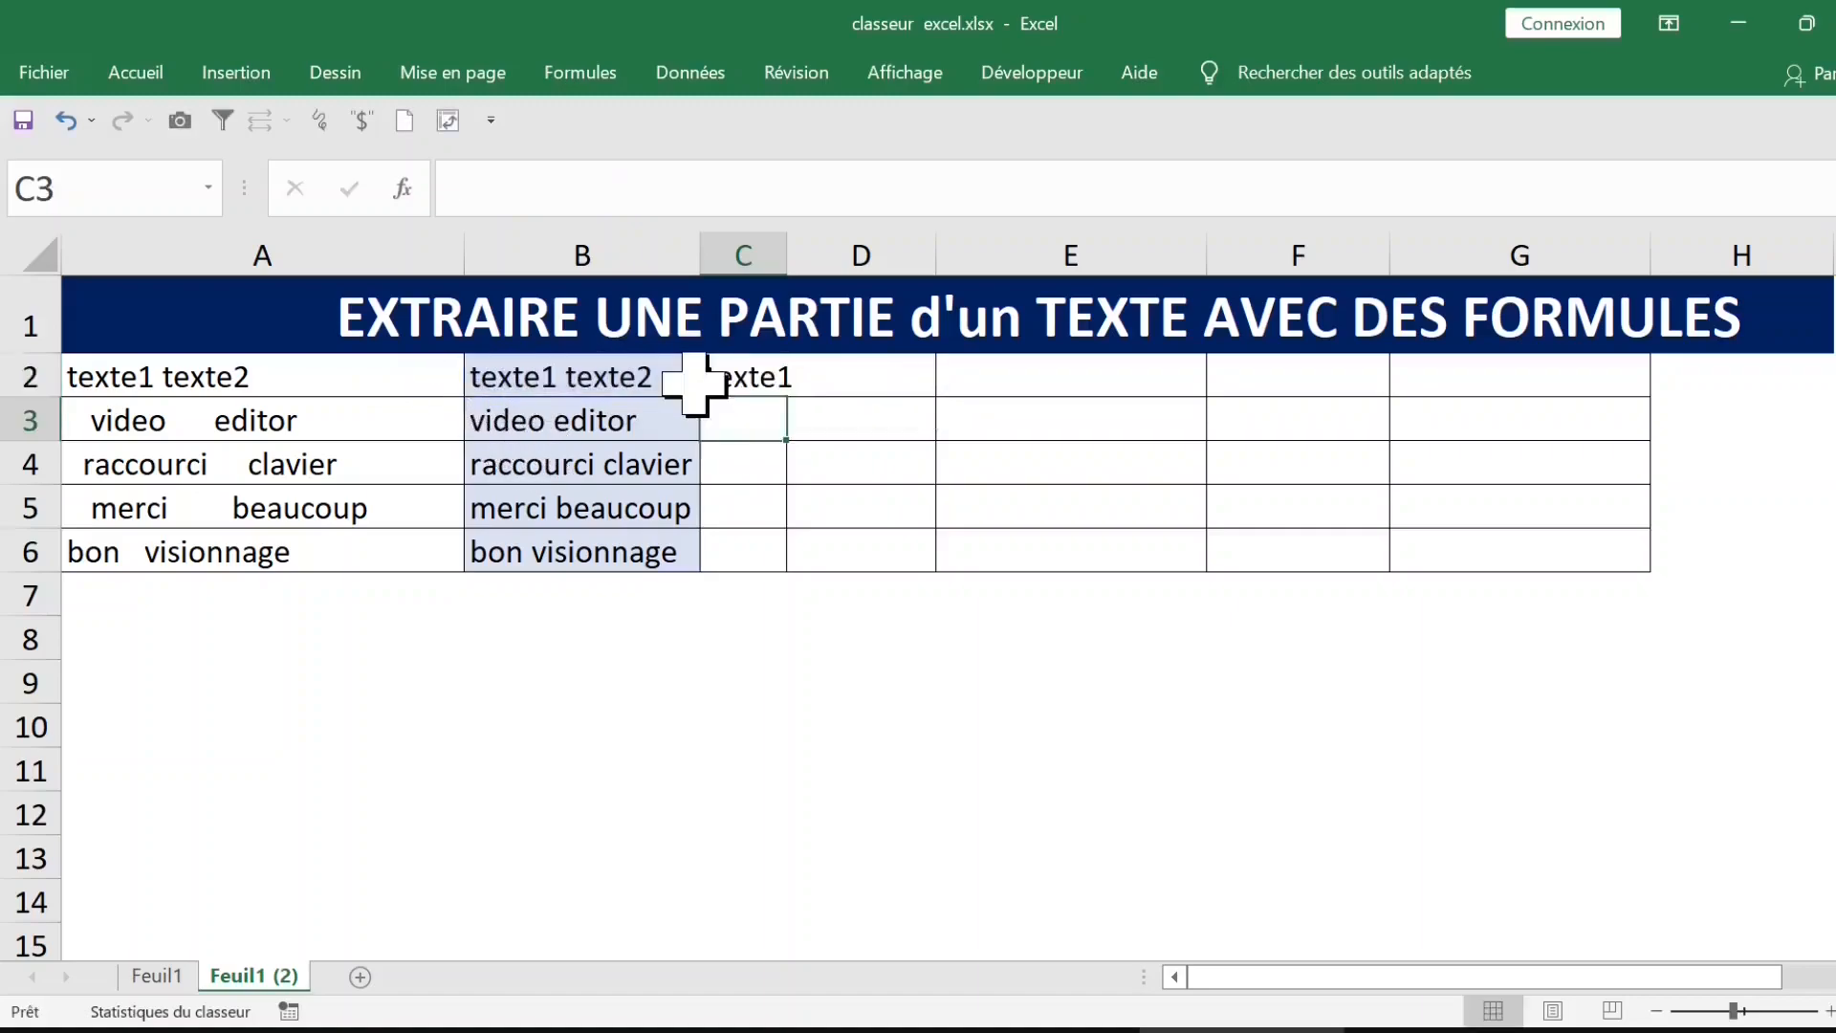
# Step: Fill the GAUCHE formula from C2 down to C6 and auto-fit column C to its contents
pyautogui.click(776, 377)
pyautogui.doubleClick(790, 260)
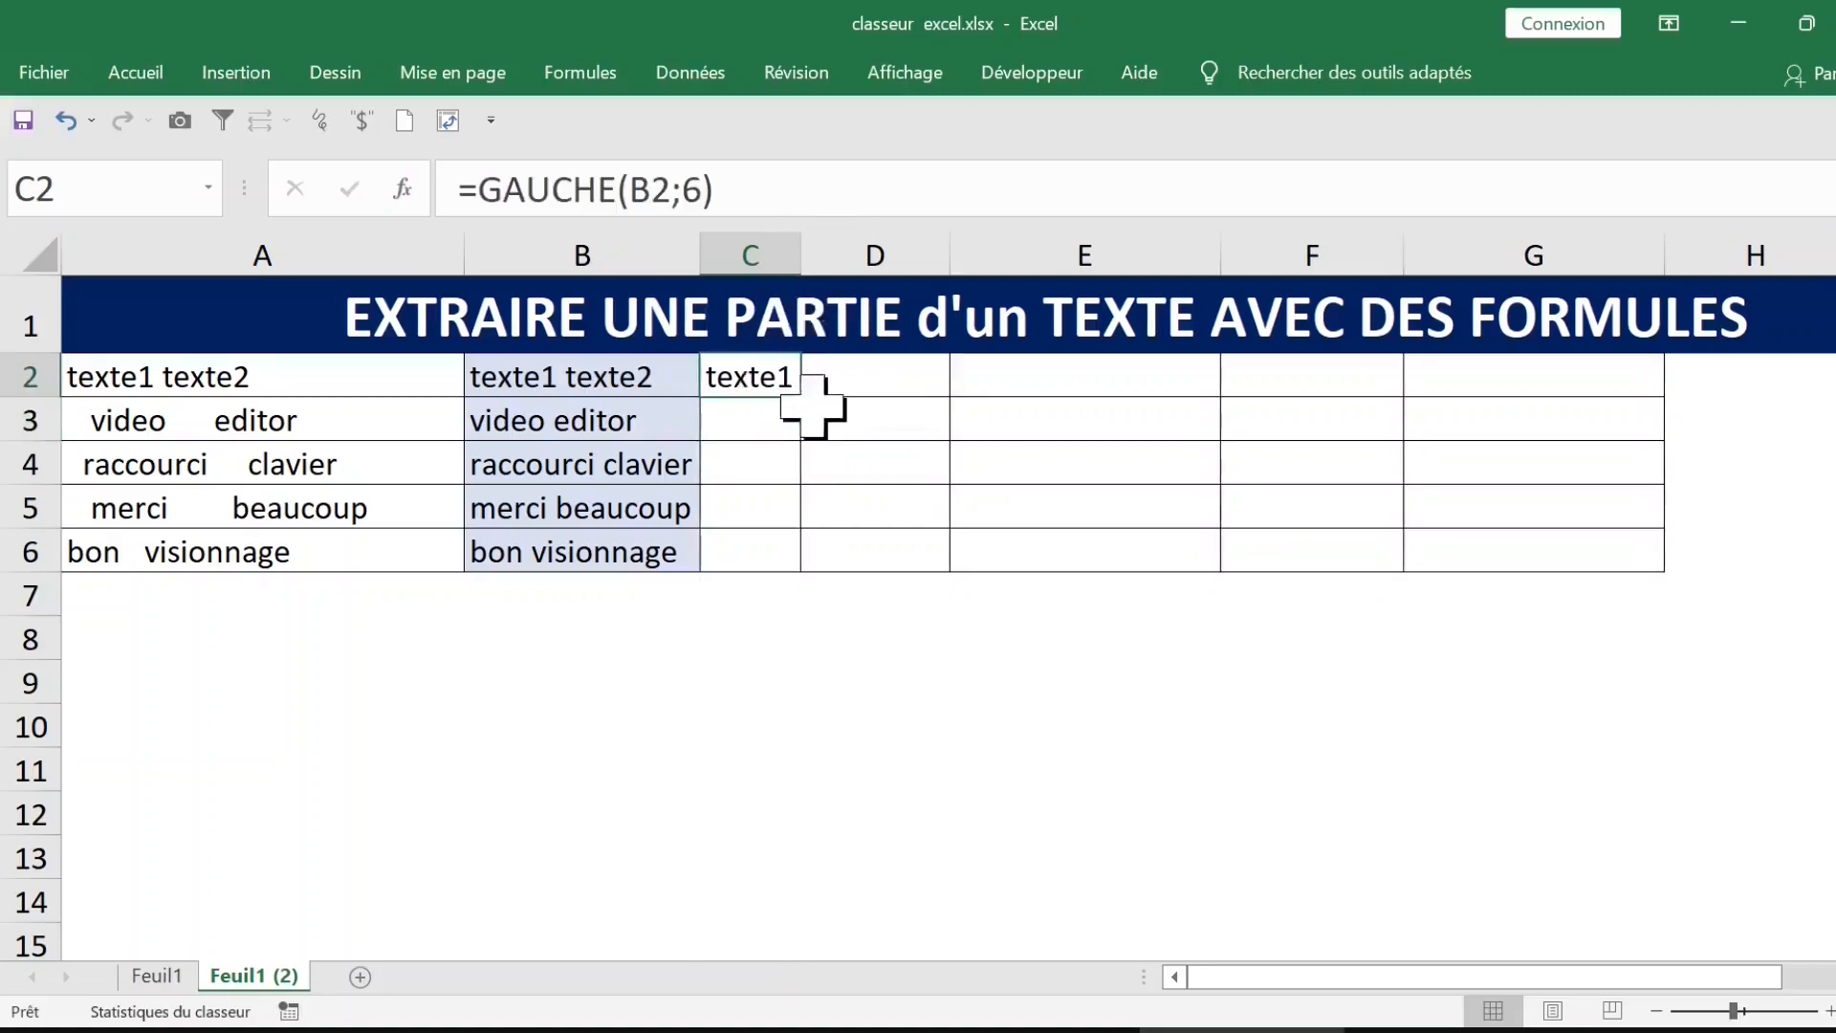
pyautogui.moveTo(801, 396); pyautogui.dragTo(799, 565)
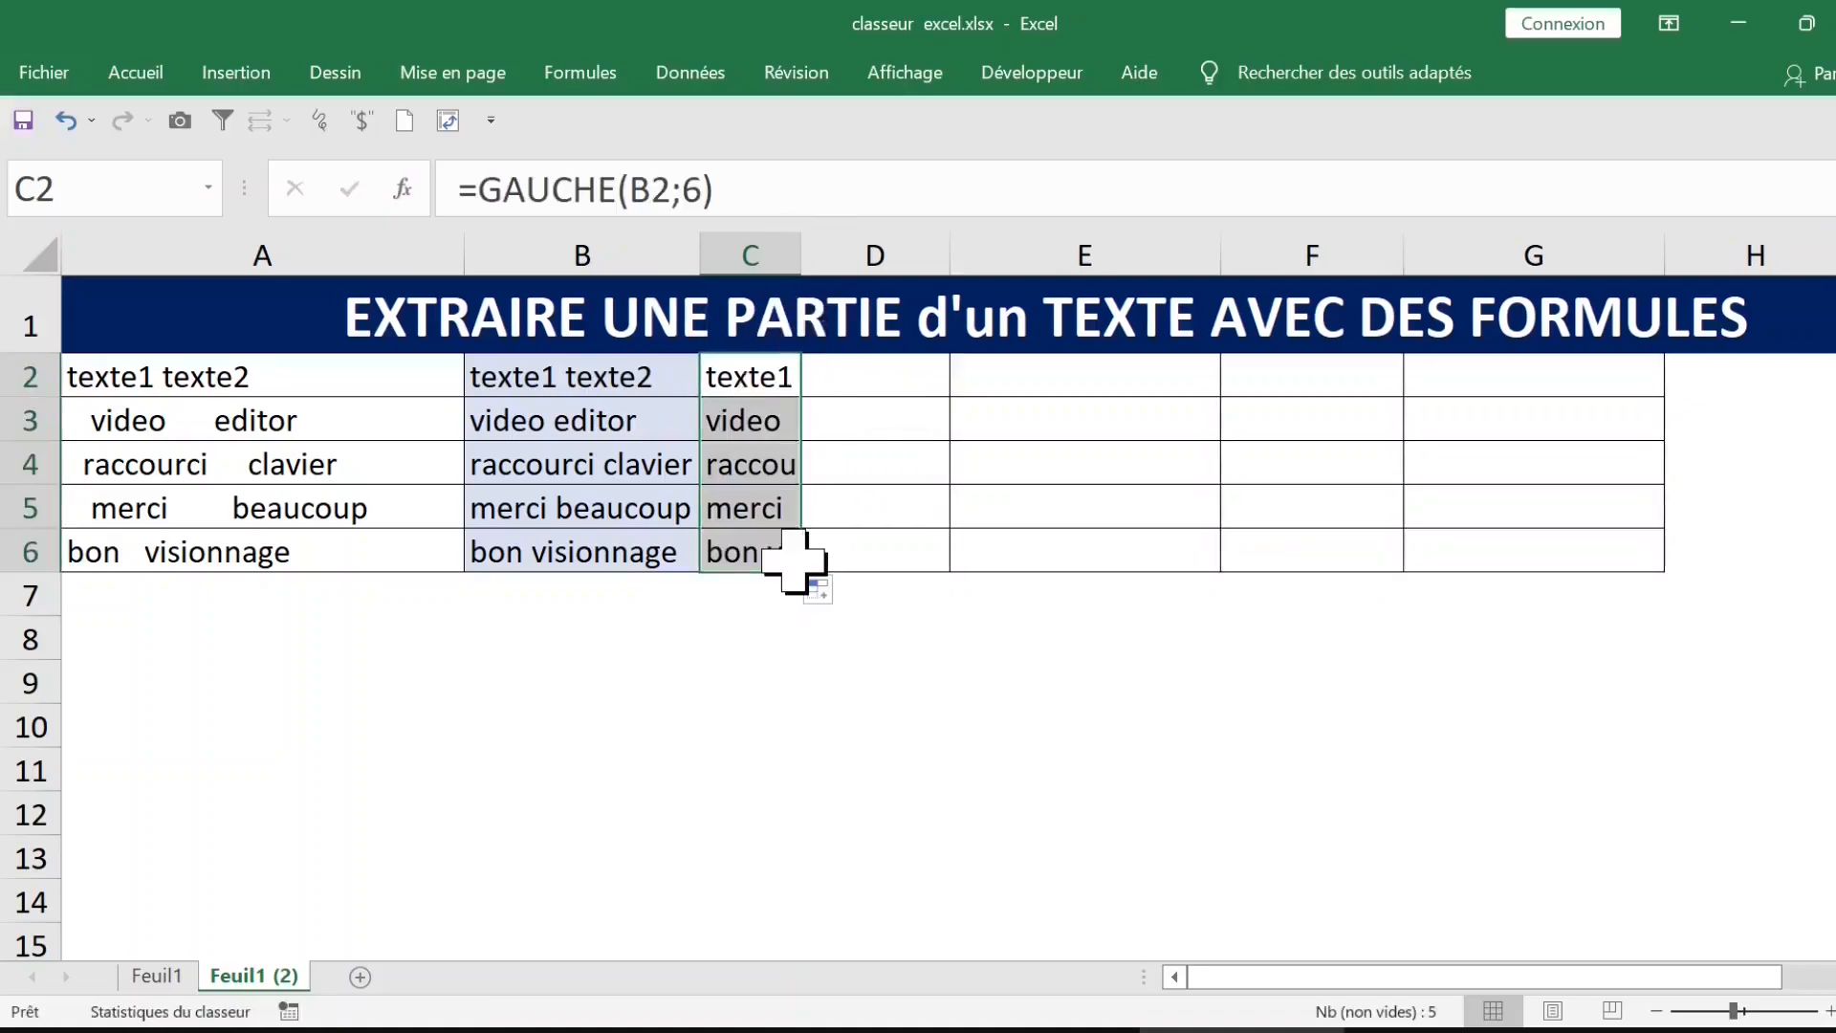
pyautogui.doubleClick(809, 251)
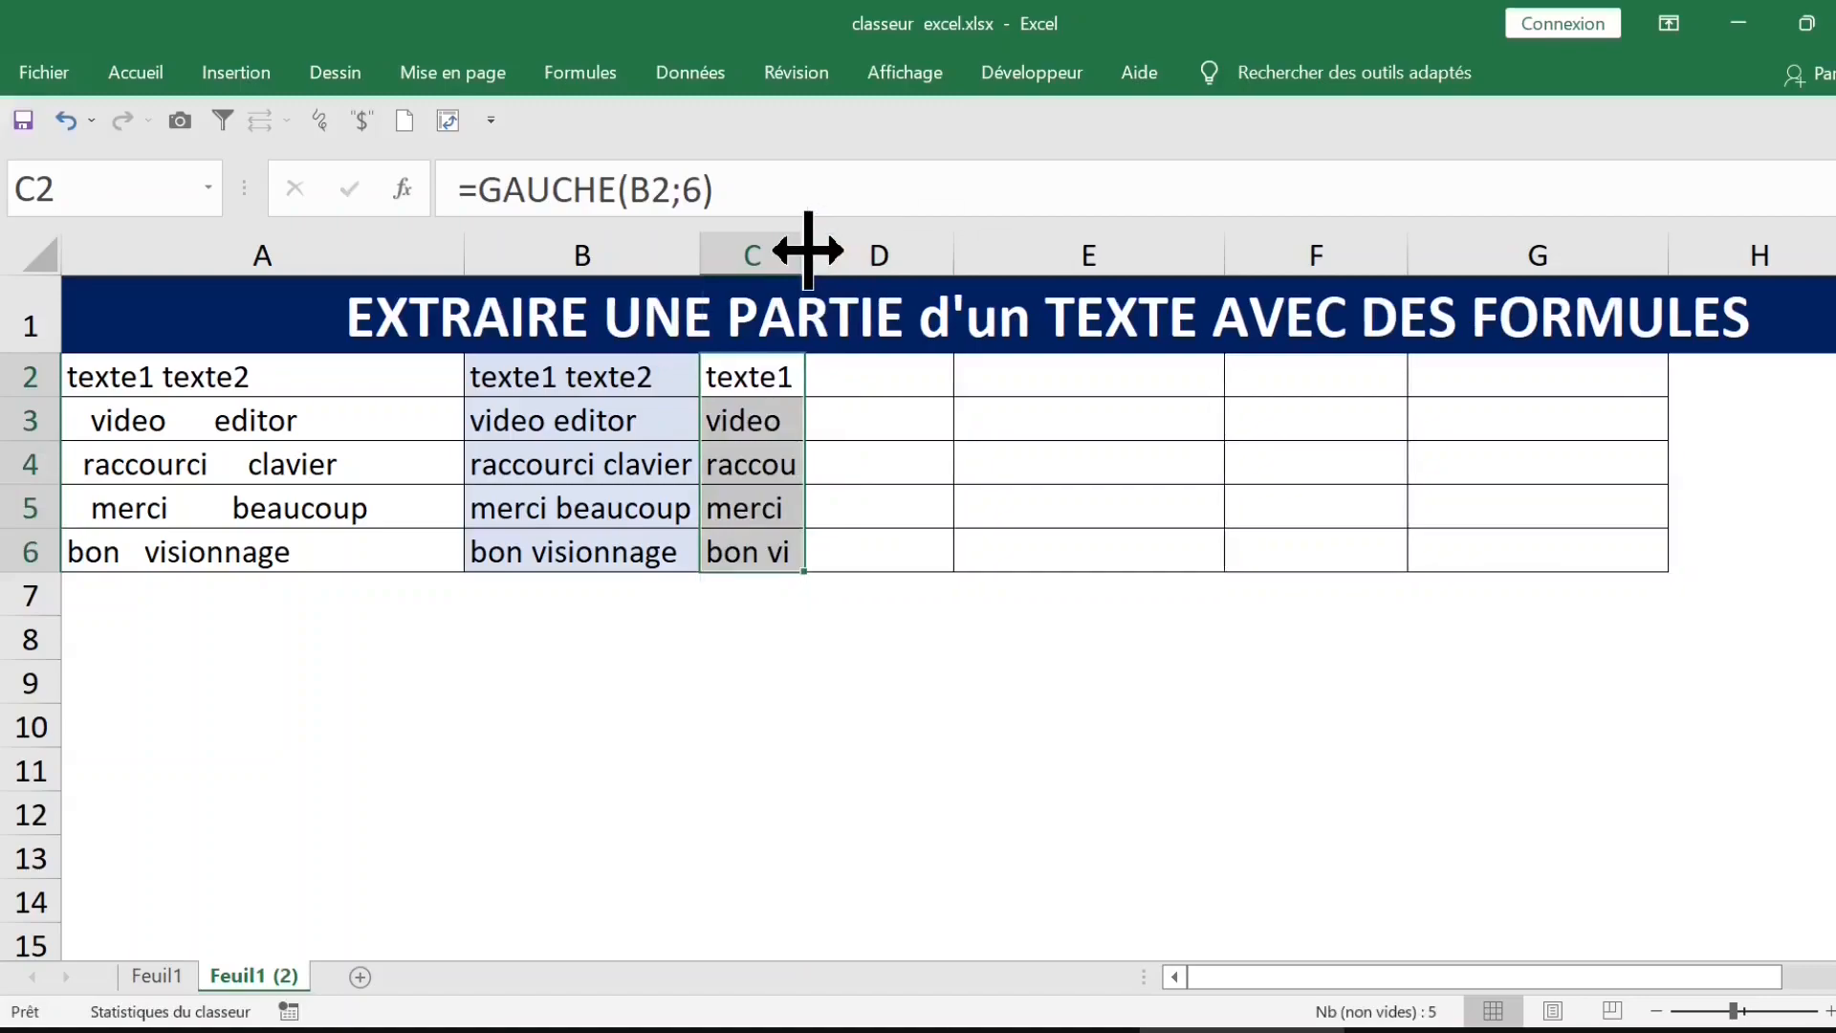
# Step: Widen column C and compare the cleaned texts in column B with their extracted parts
pyautogui.moveTo(808, 251); pyautogui.dragTo(906, 249)
pyautogui.click(604, 417)
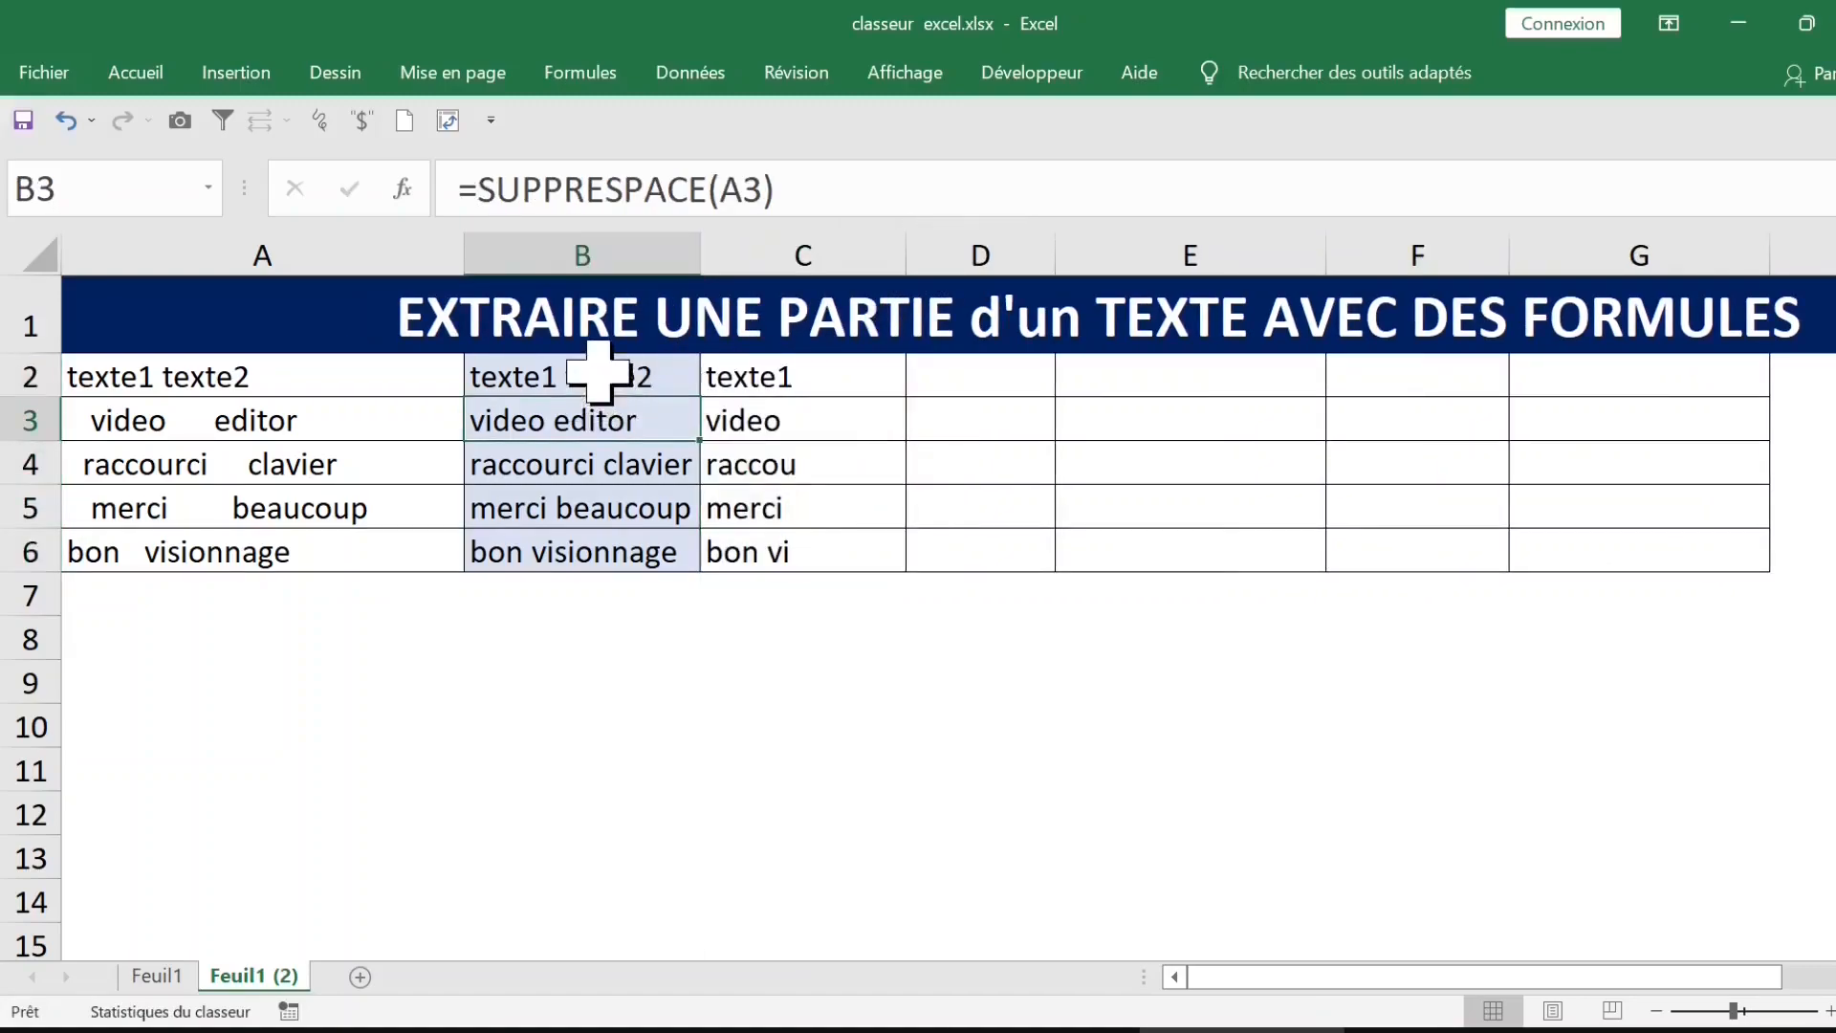
pyautogui.click(605, 382)
pyautogui.click(765, 421)
pyautogui.click(784, 377)
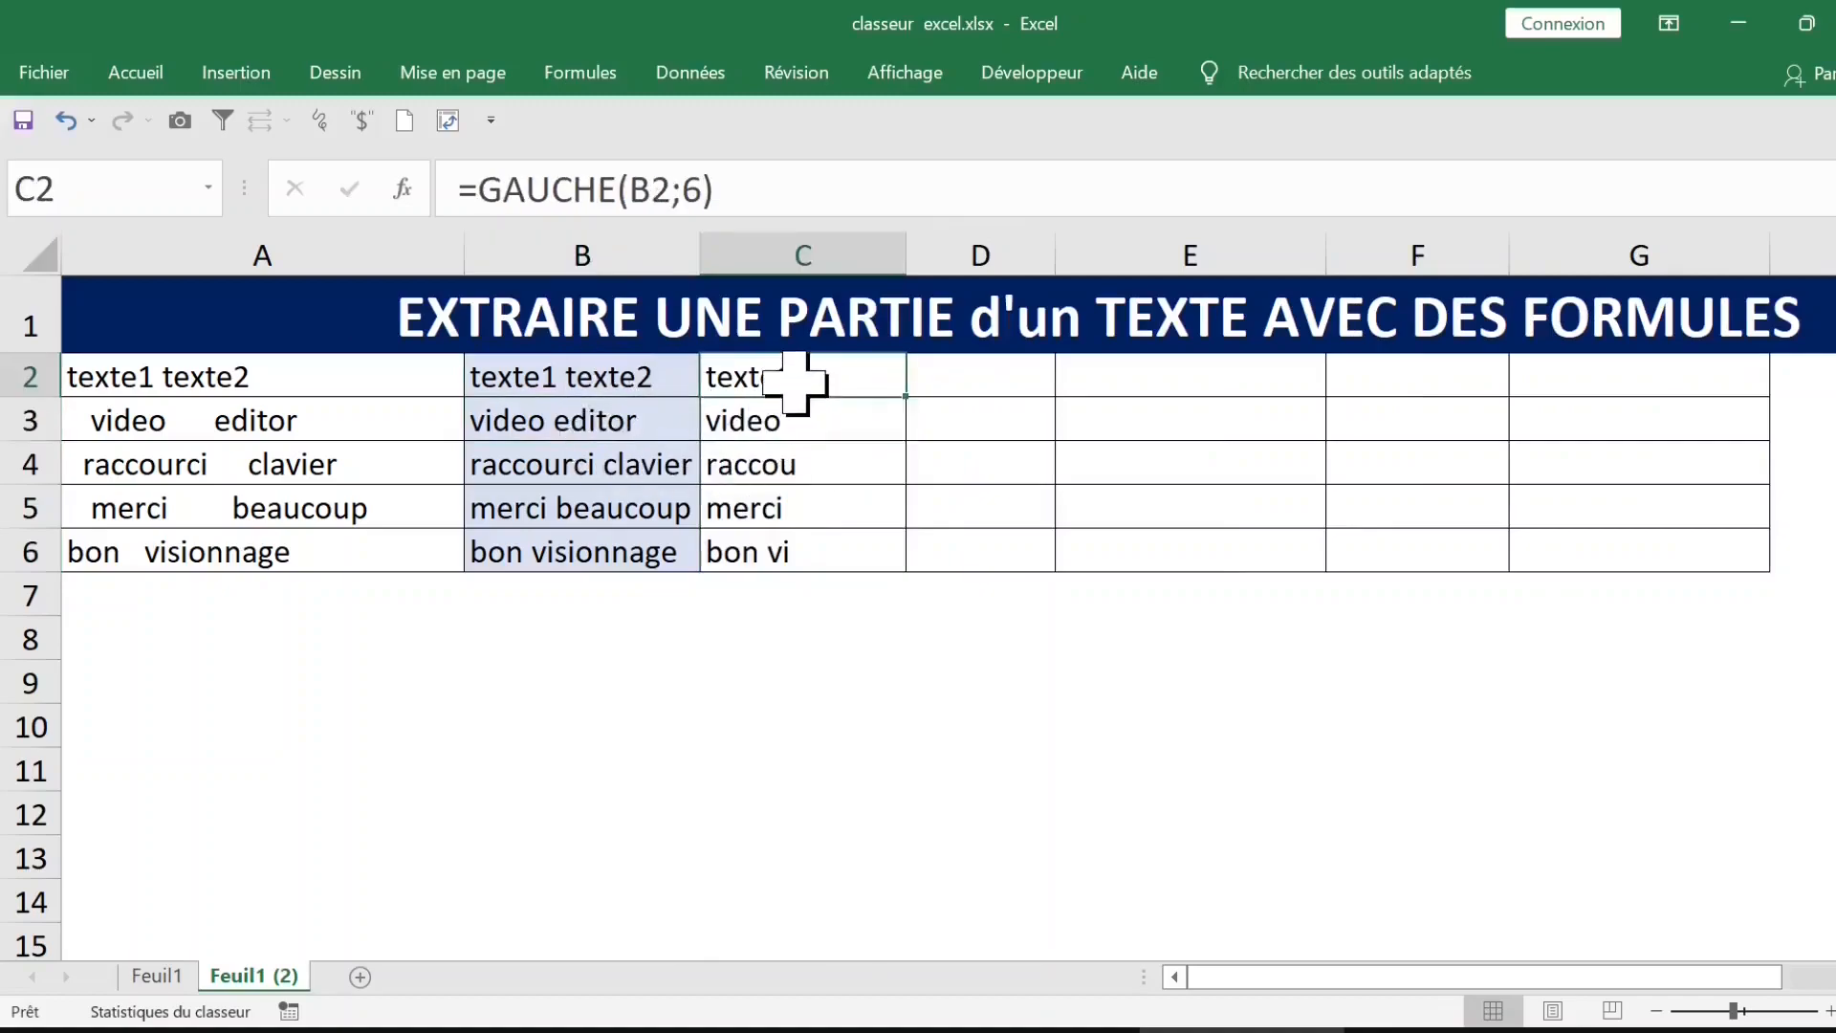
# Step: Check the character-count argument of the GAUCHE formula in C2, and clear the extracted results from C2:C6
pyautogui.click(688, 180)
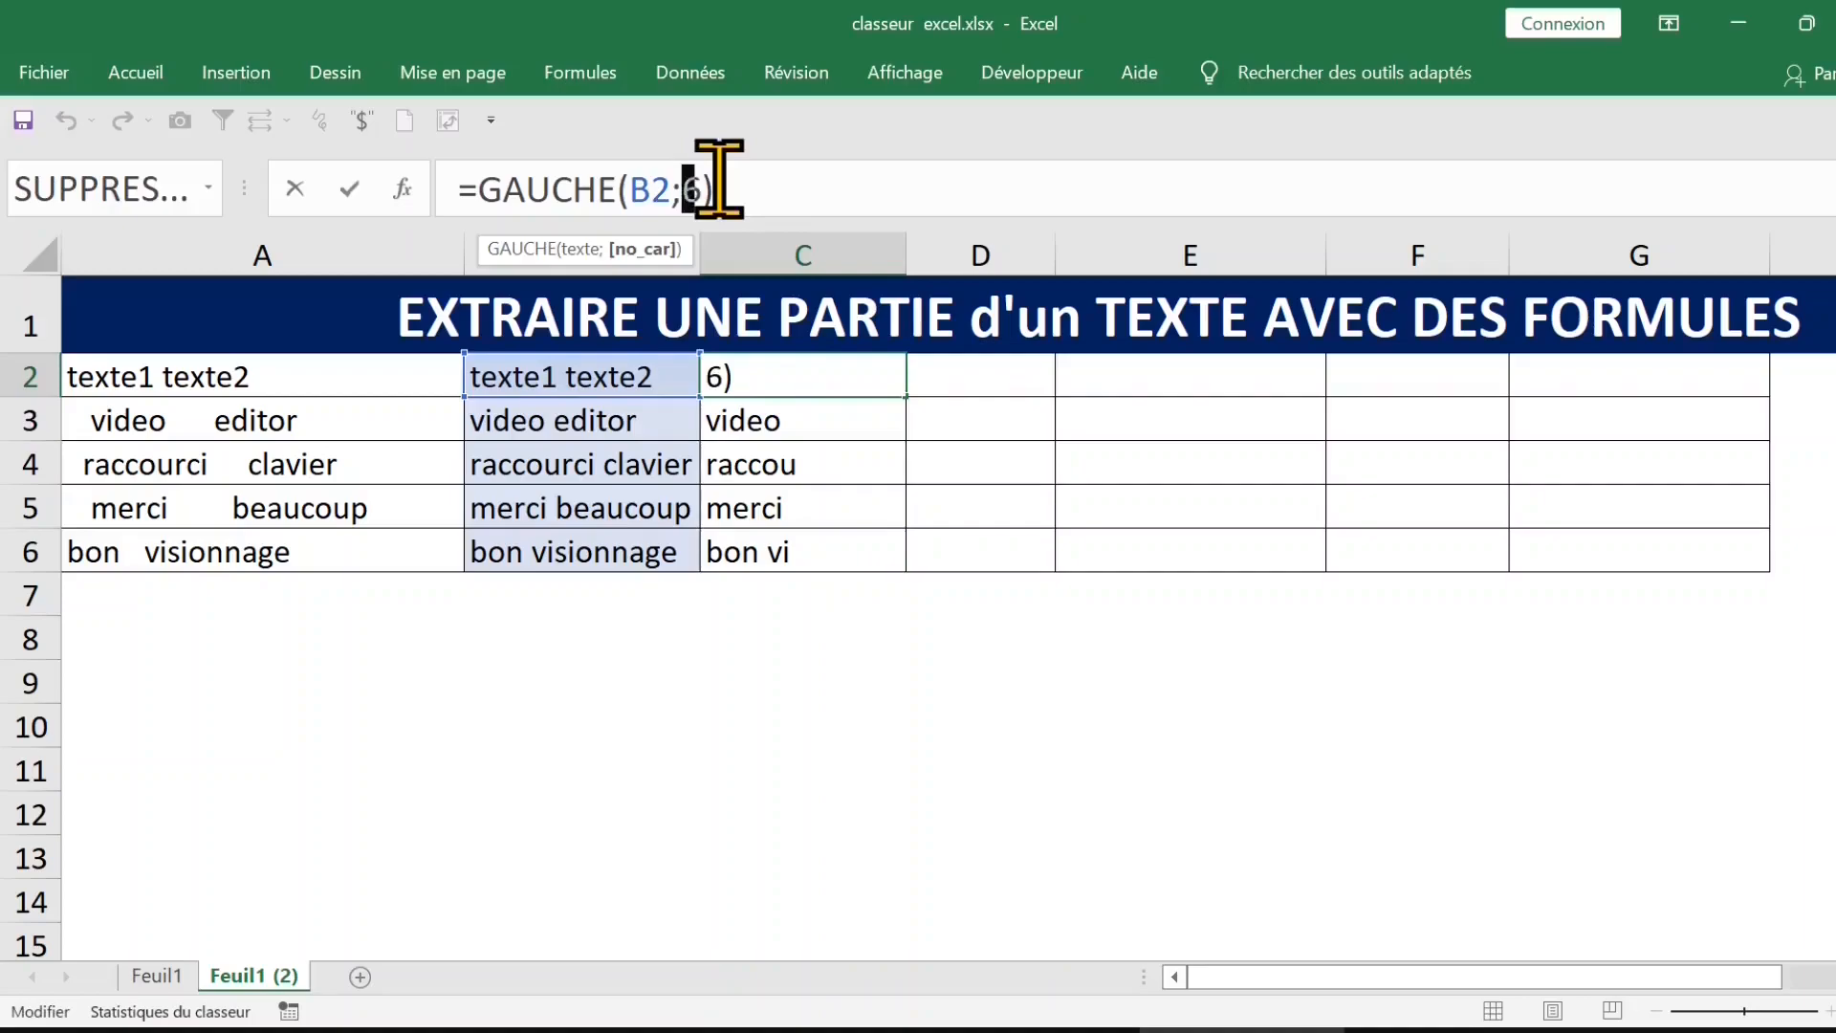
pyautogui.press('Escape')
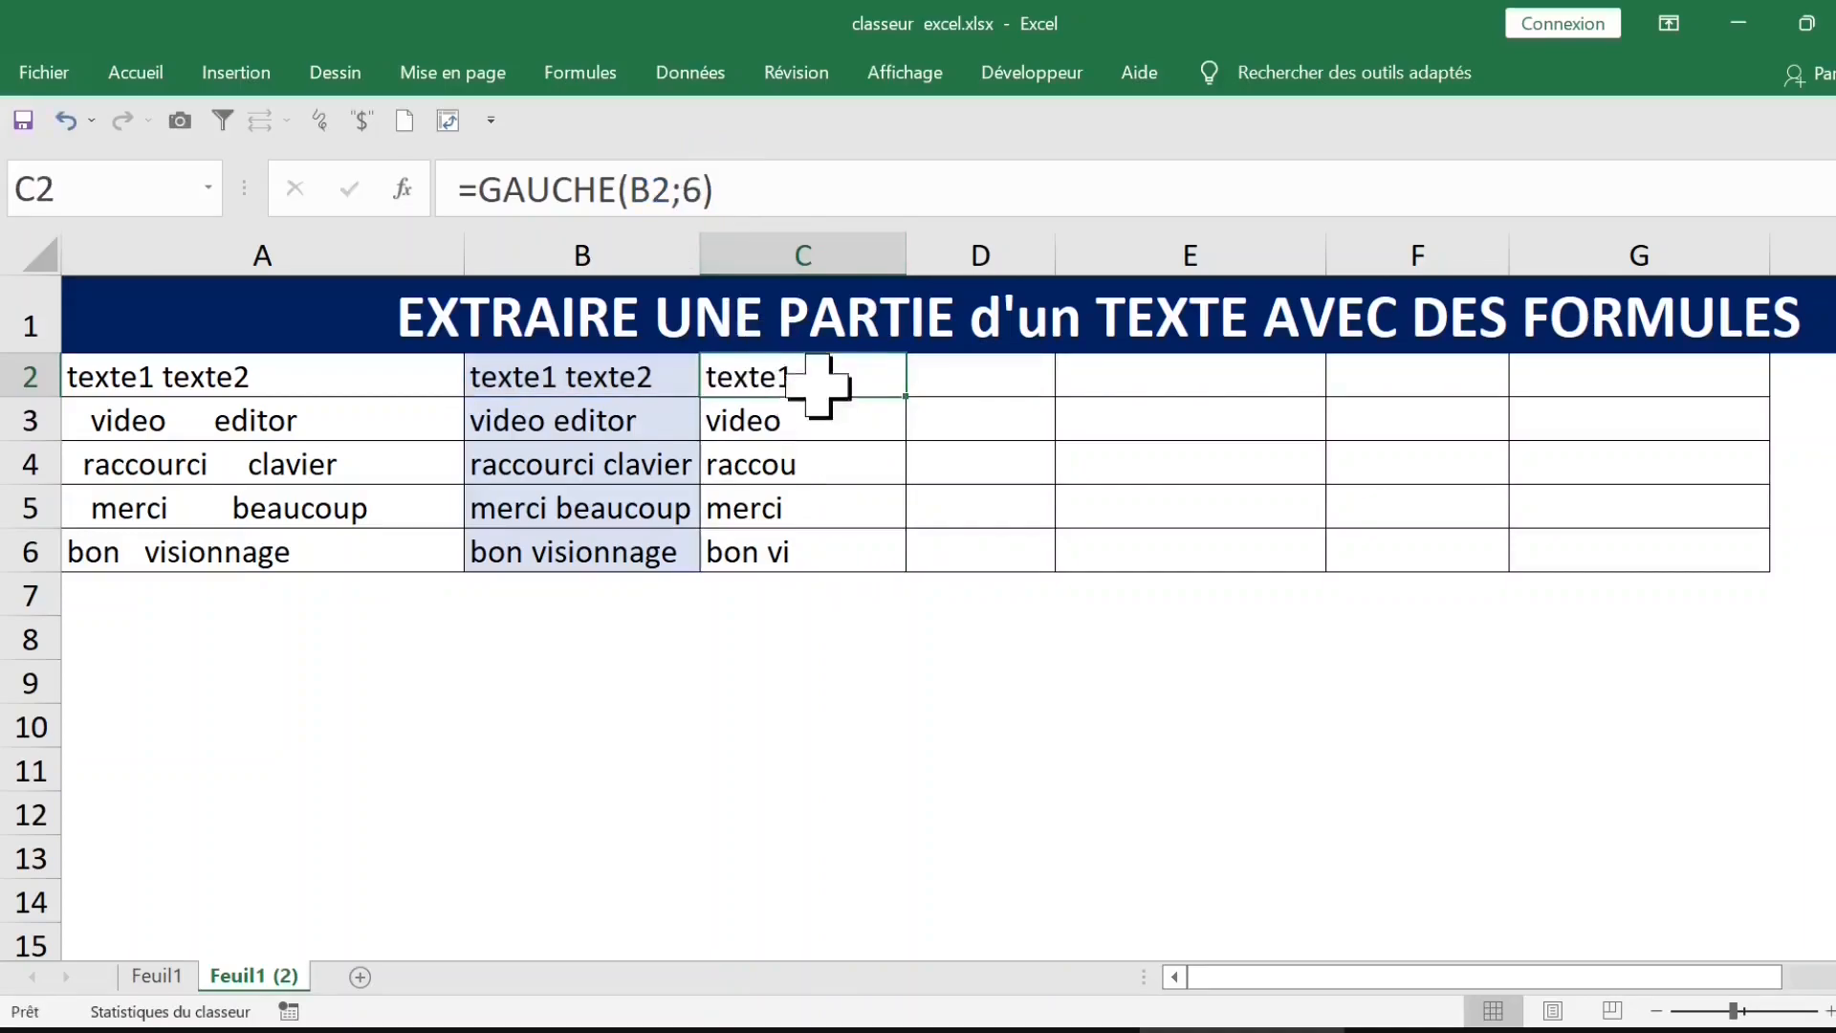
pyautogui.hotkey('ctrl', 'z')
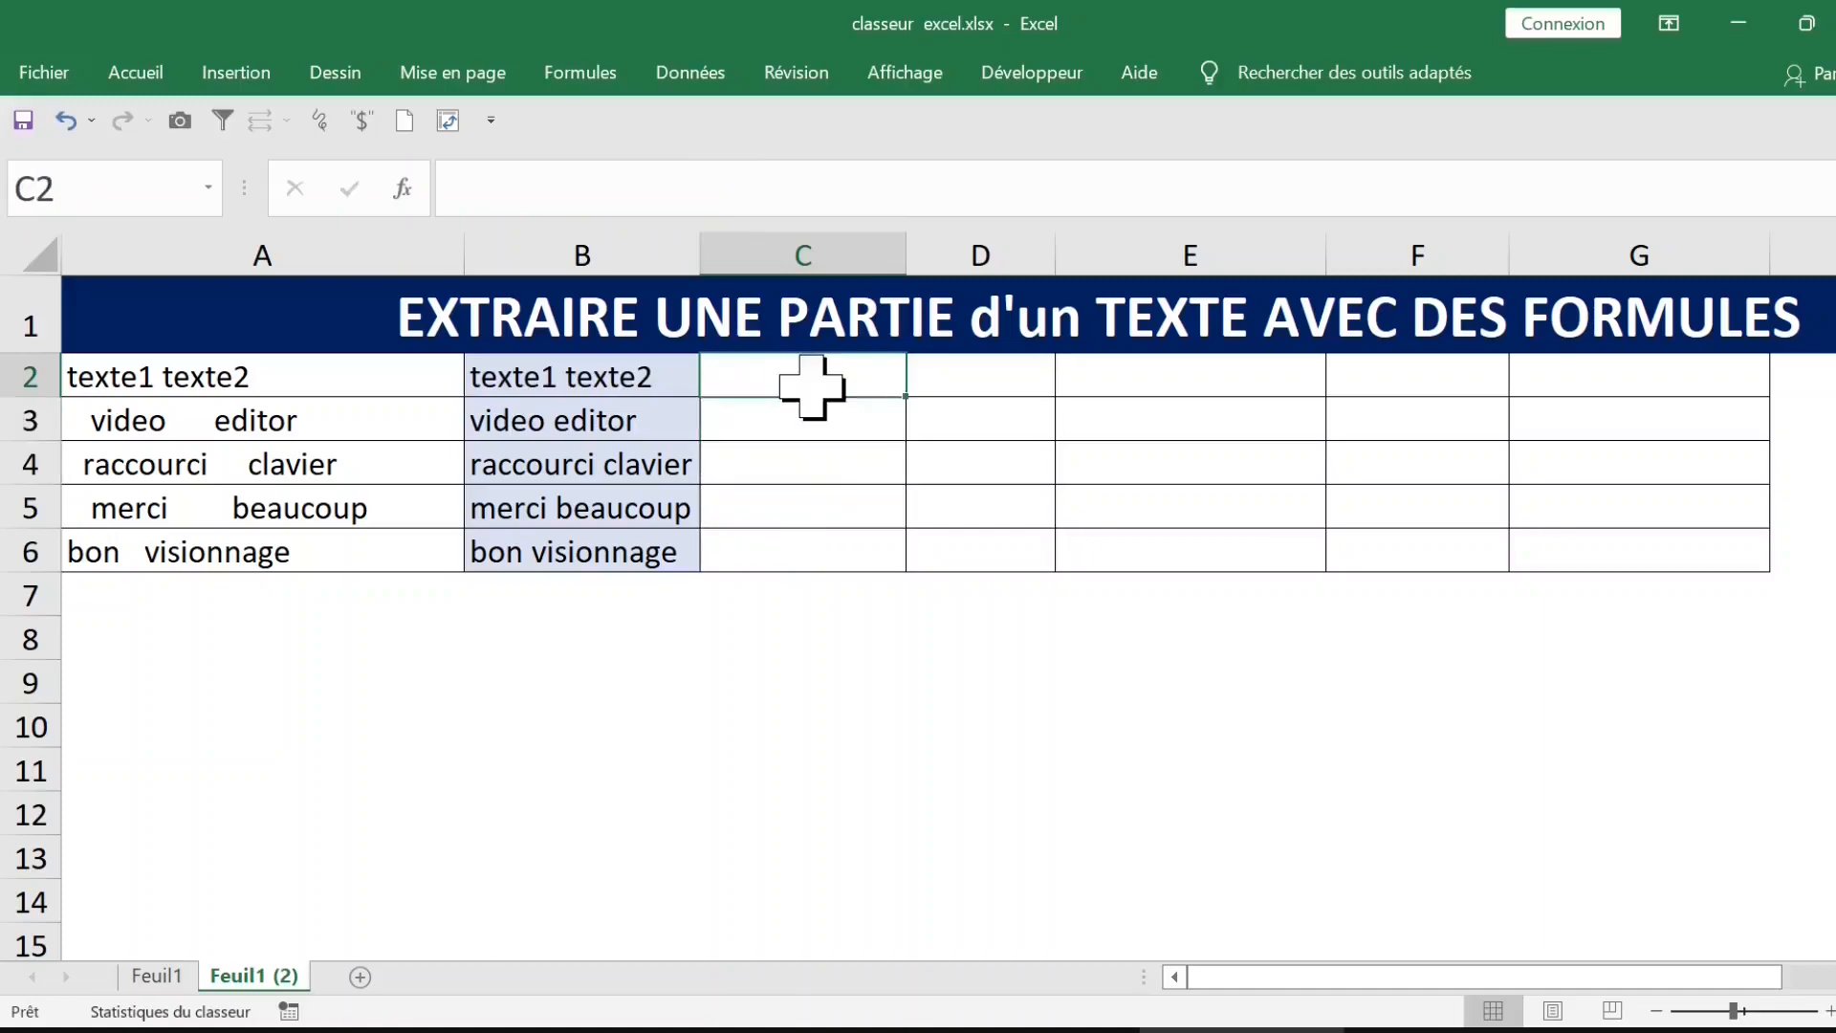
# Step: Enter the formula =CHERCHE(" ";B2) in C2 to find the position of the space in the cleaned text
pyautogui.write('=cherch')
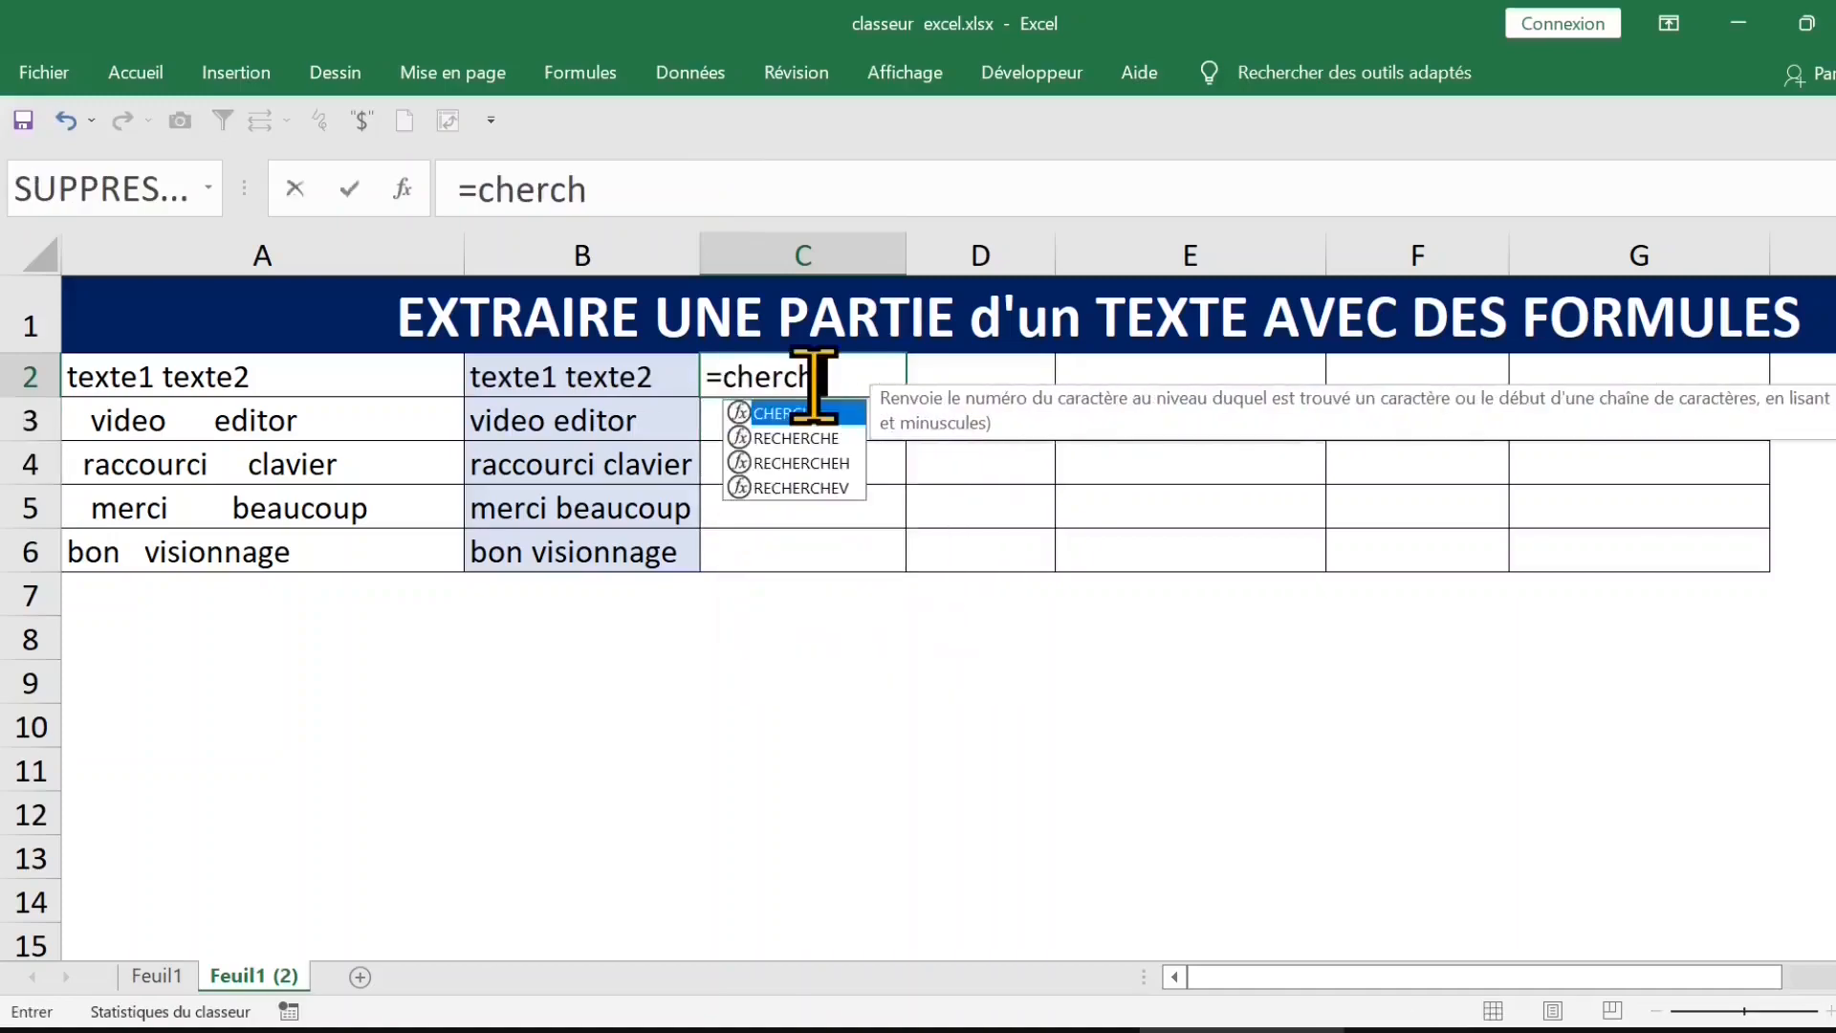
pyautogui.press('Tab')
pyautogui.write('" ";')
pyautogui.click(578, 375)
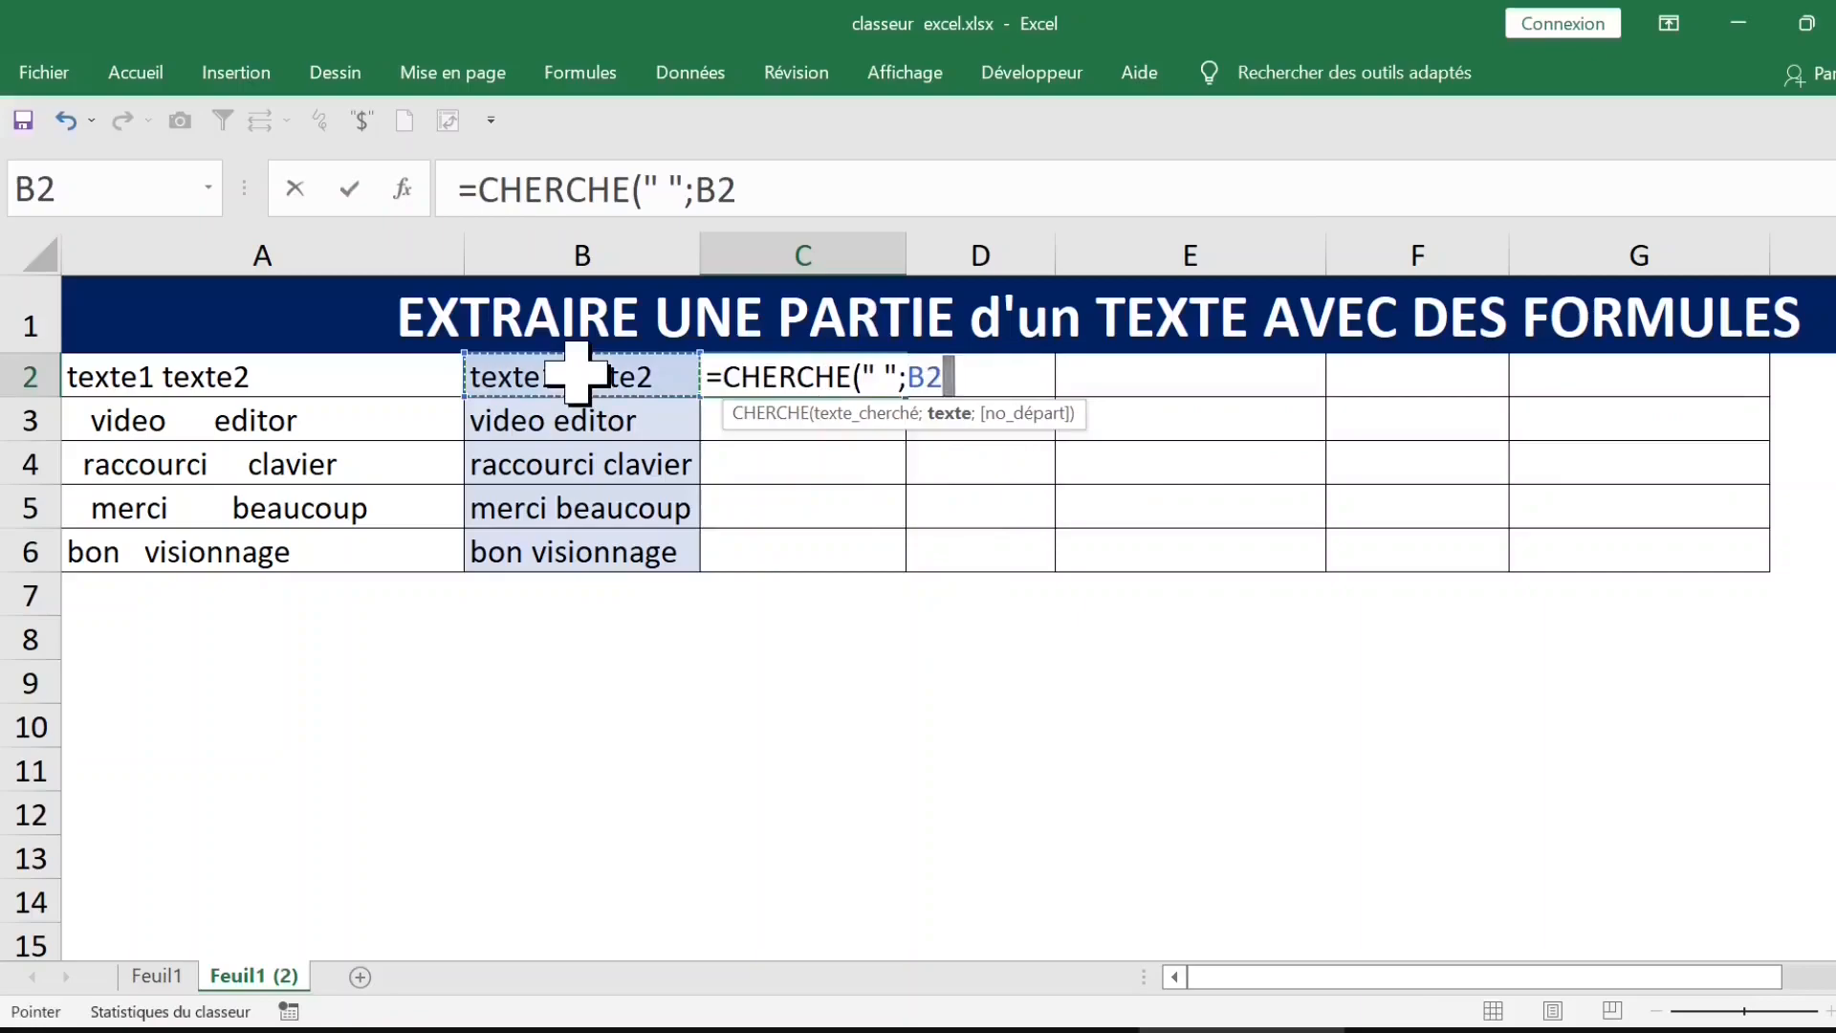
pyautogui.press('Return')
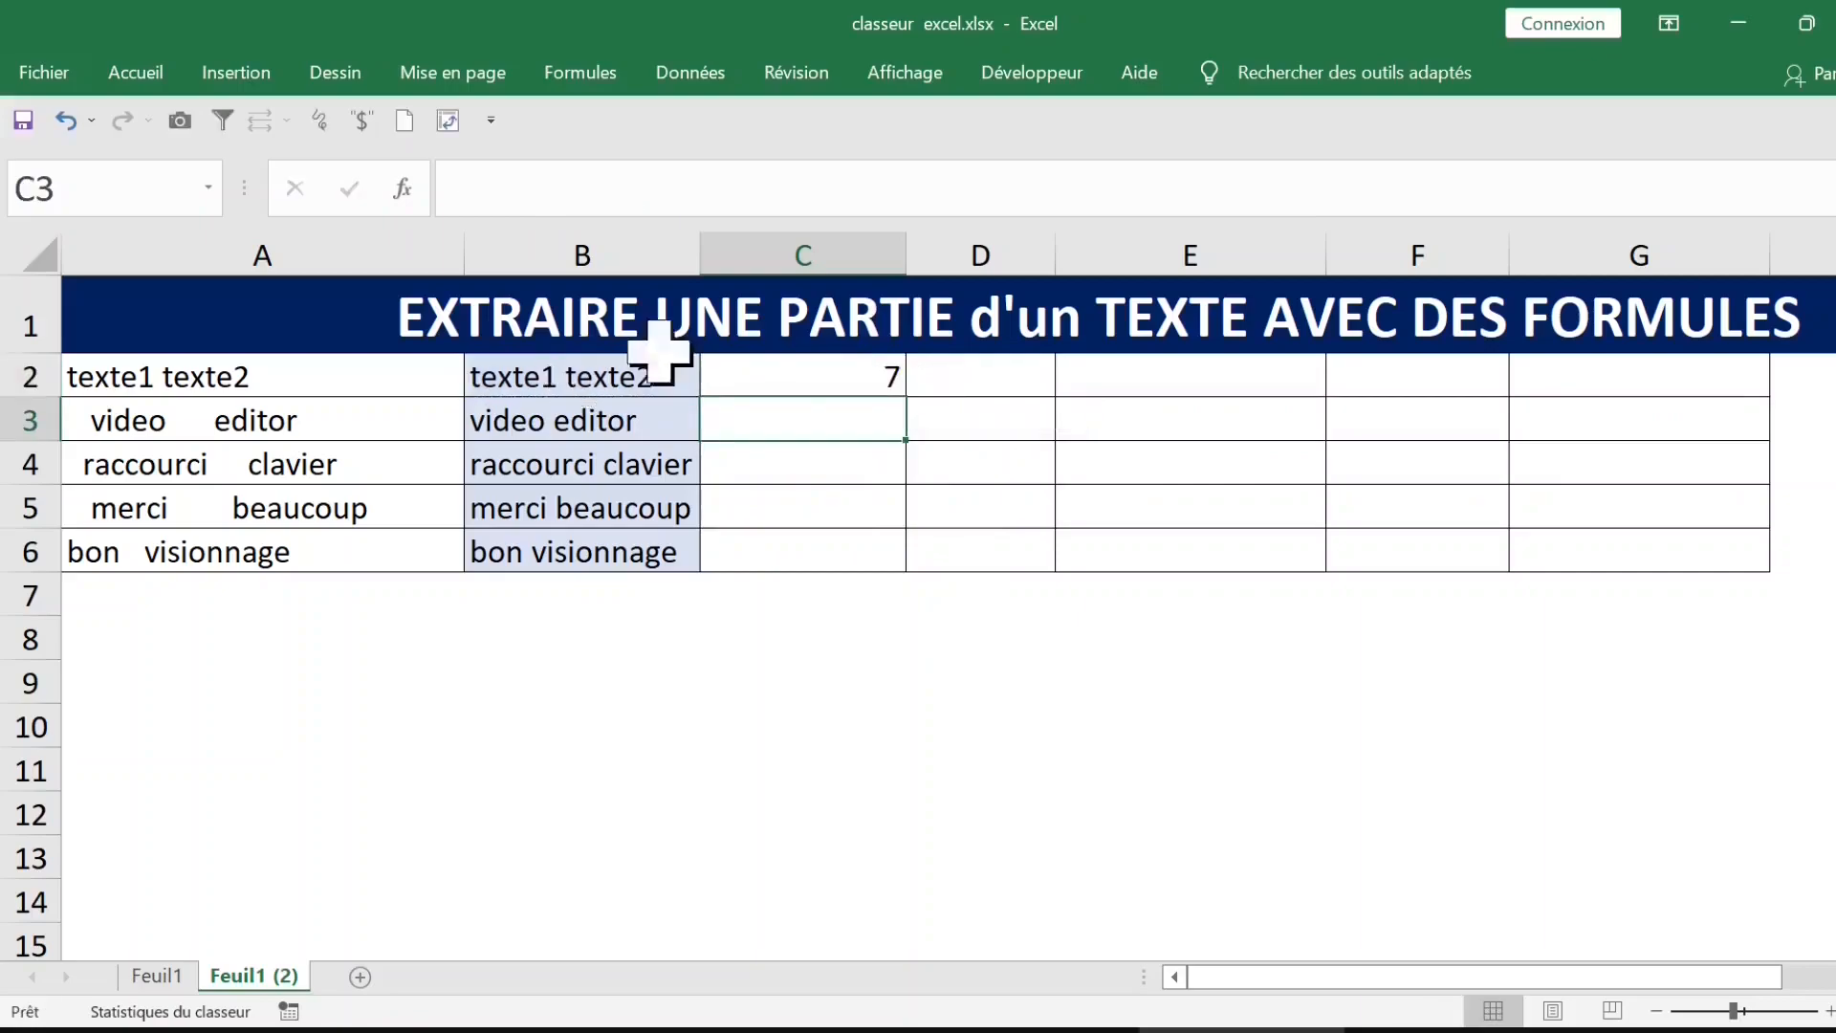
# Step: Fill the CHERCHE formula from C2 down to C6 and review the space positions
pyautogui.click(819, 377)
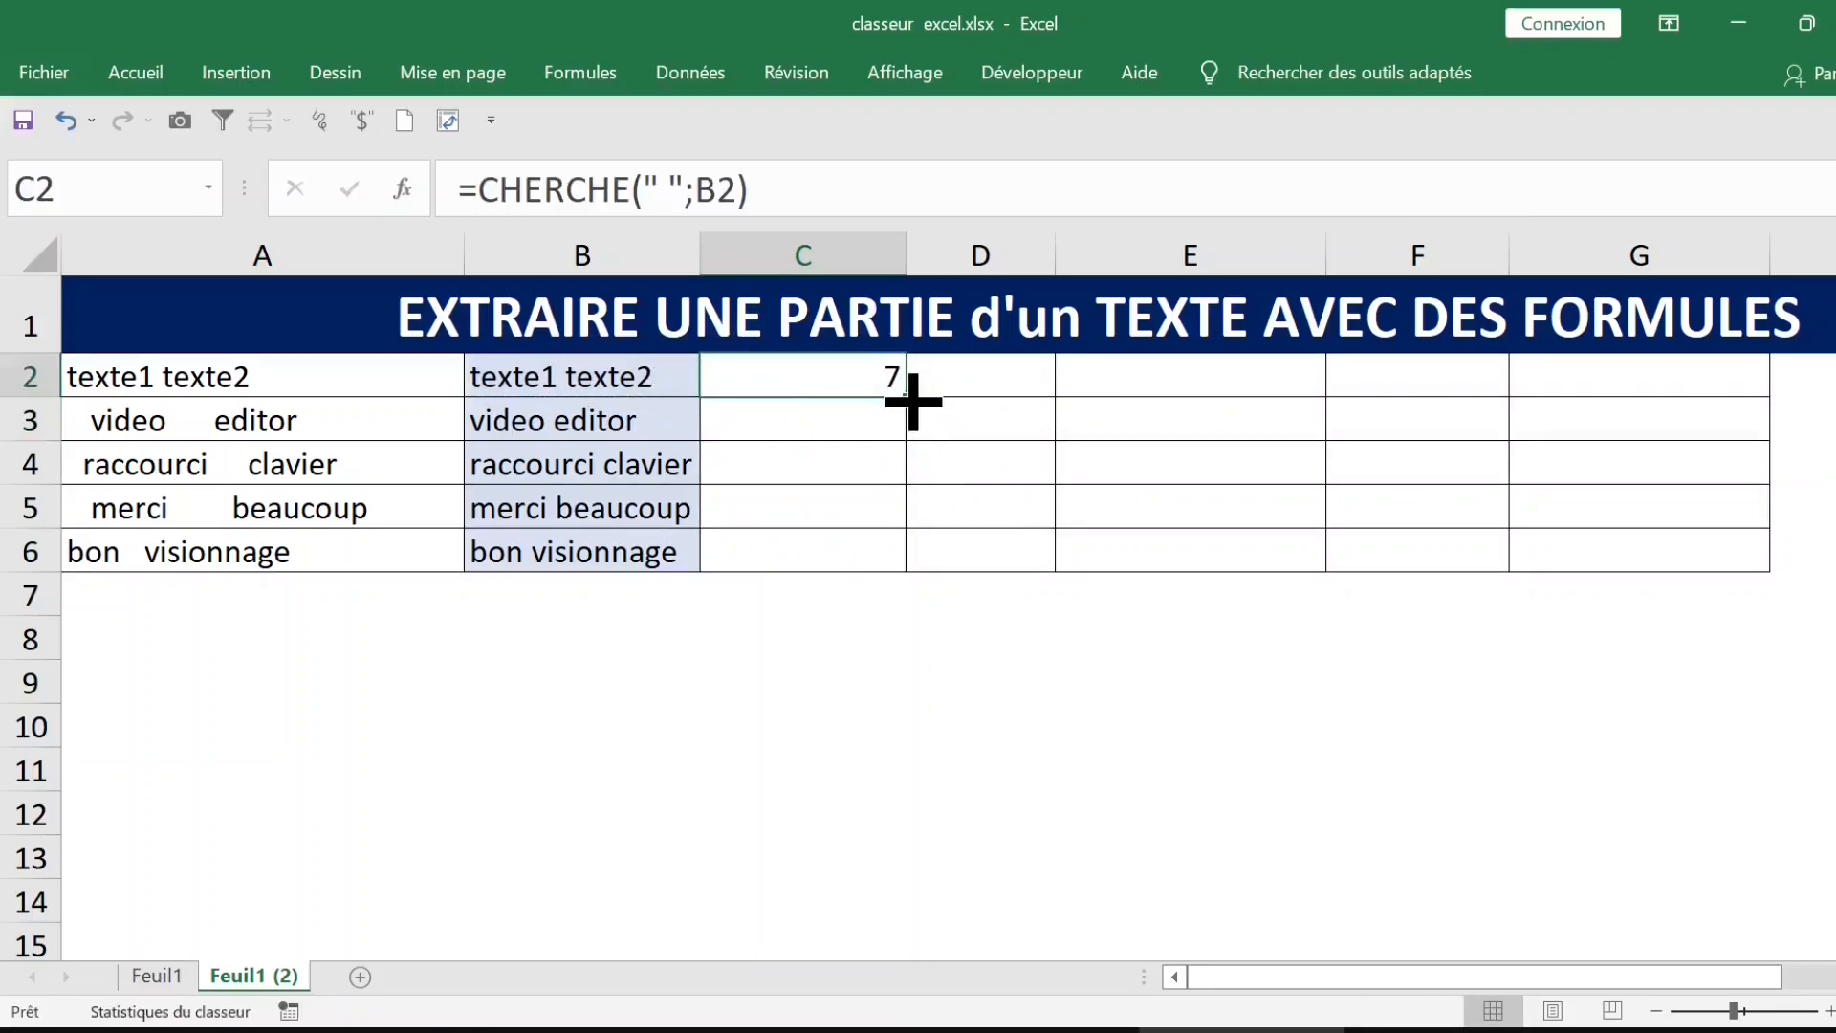
pyautogui.doubleClick(908, 399)
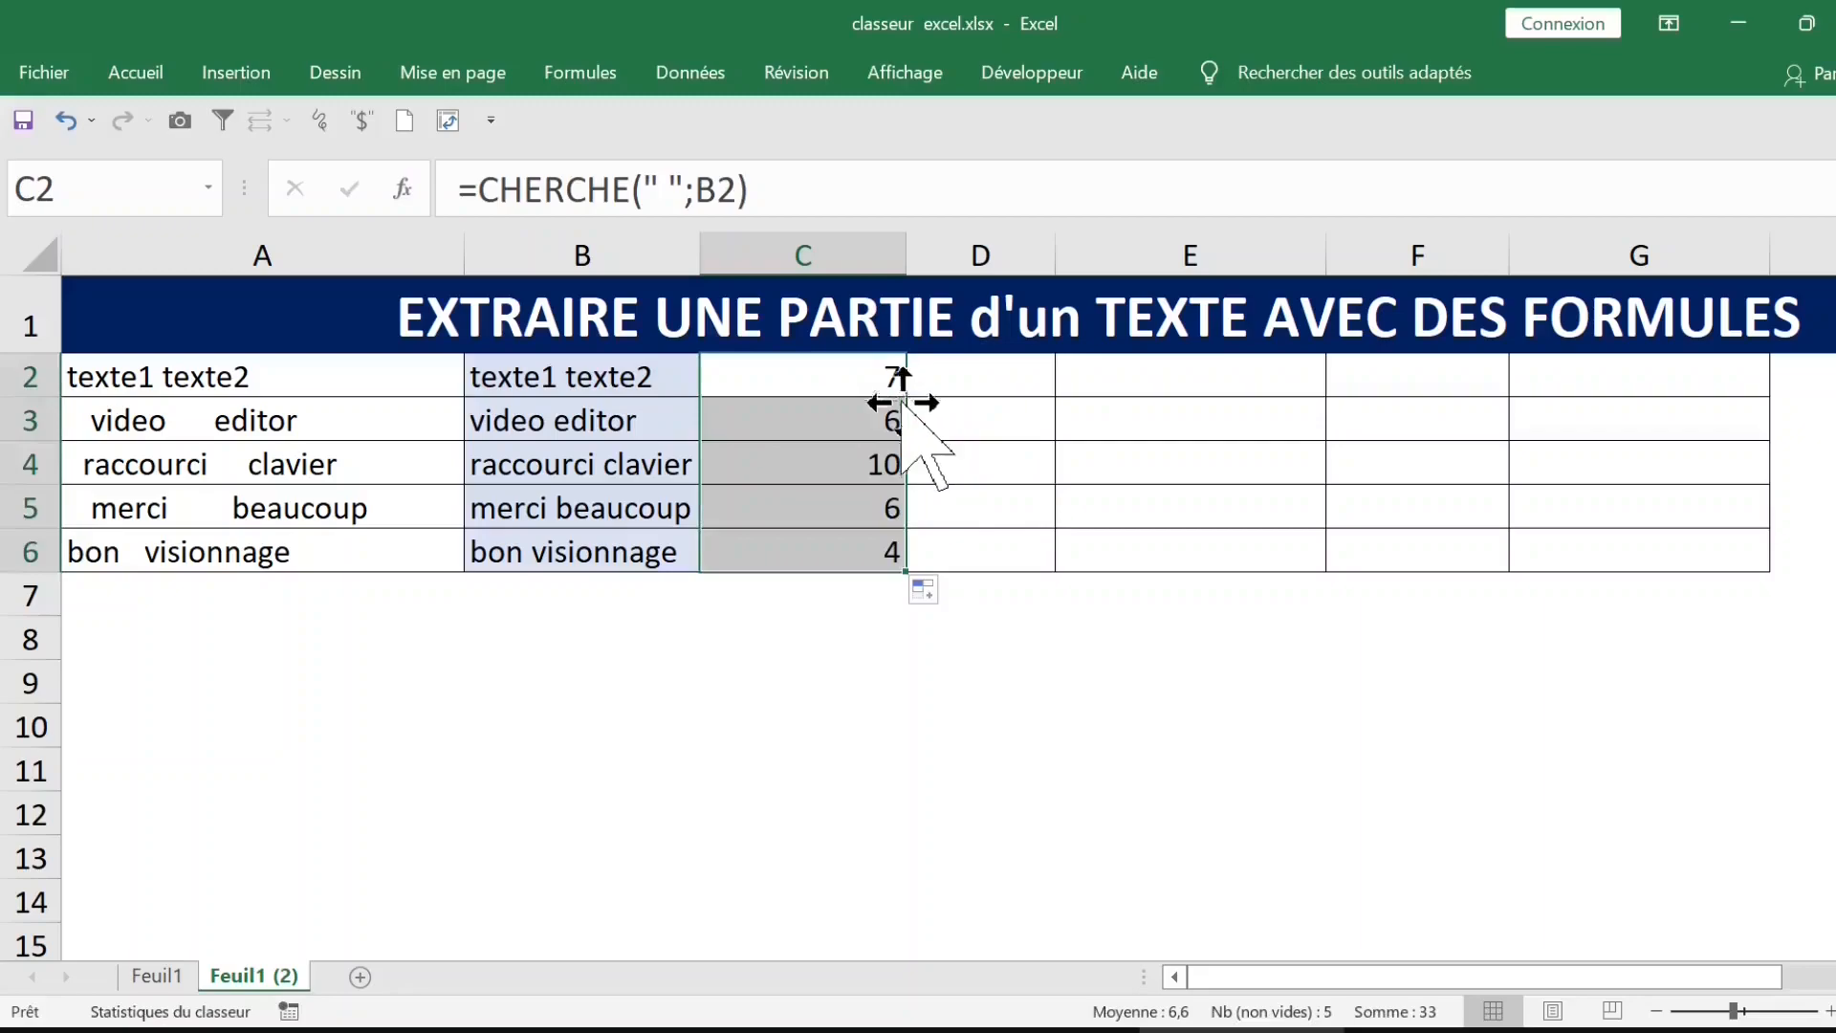
pyautogui.click(568, 377)
pyautogui.click(800, 418)
pyautogui.click(819, 463)
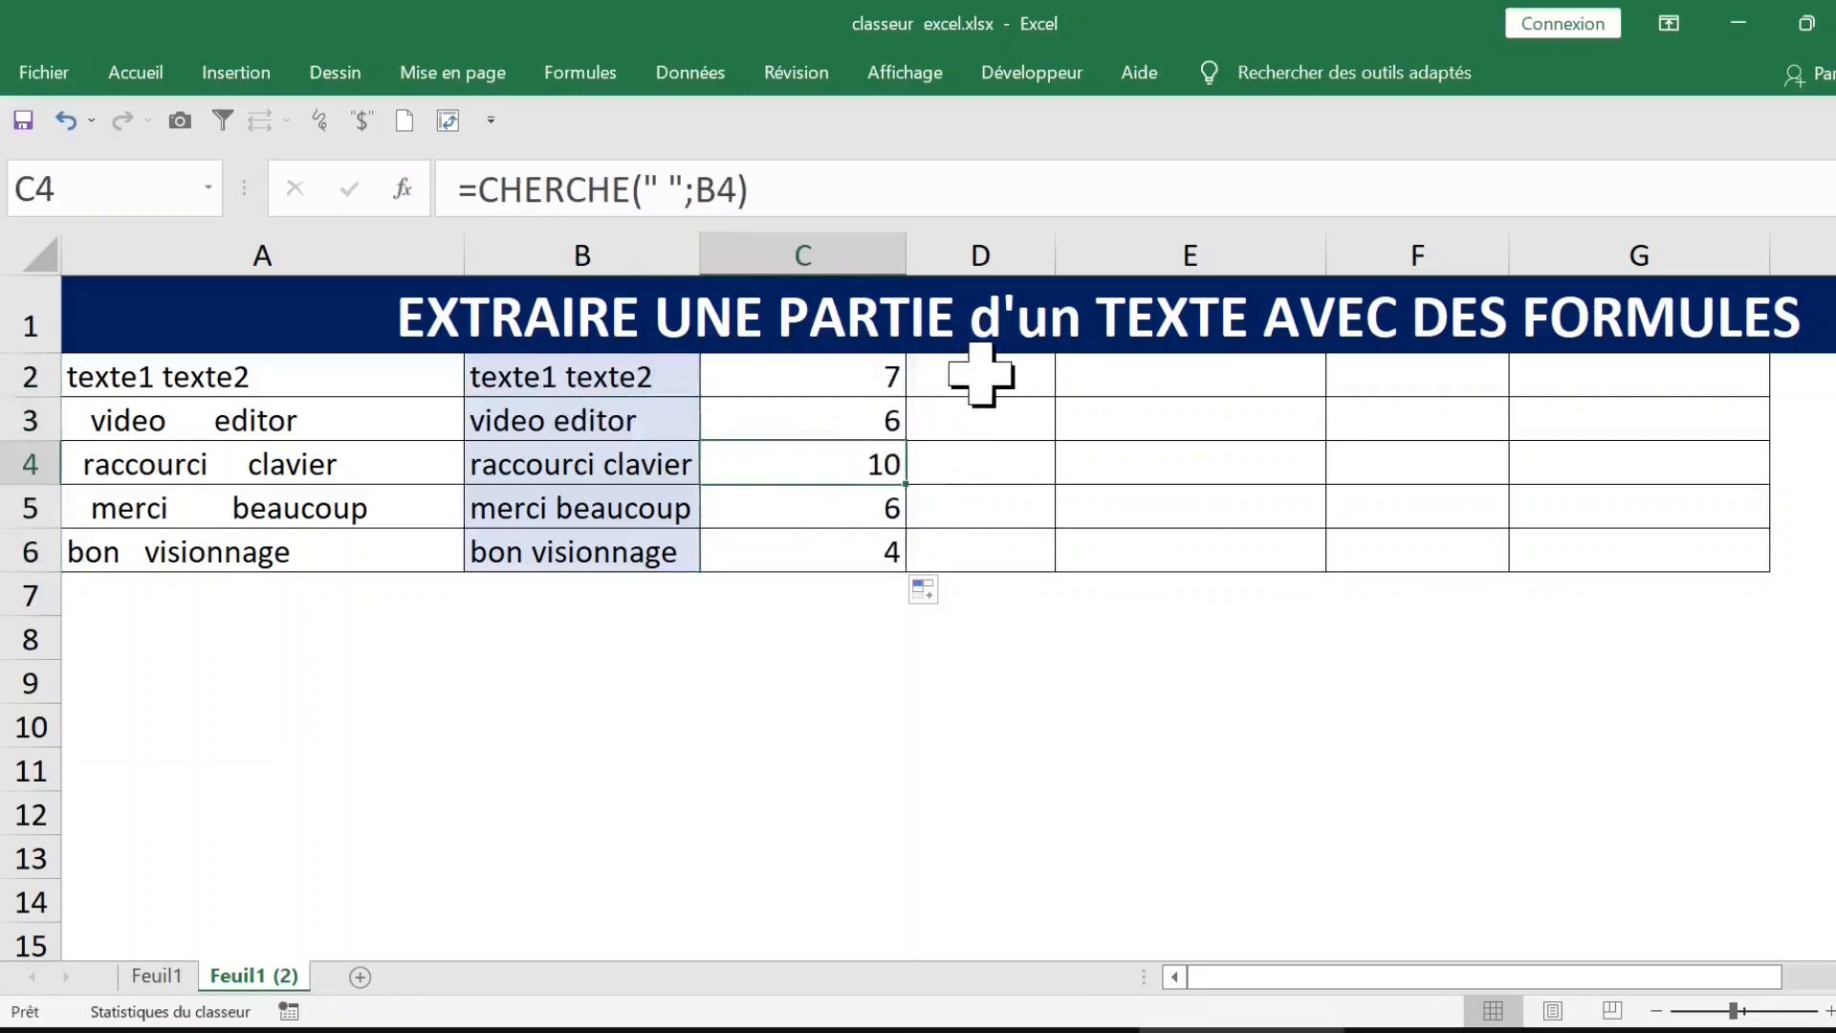
# Step: Enter the formula =GAUCHE(B2;C2-1) in D2 to extract the text before the space
pyautogui.click(981, 375)
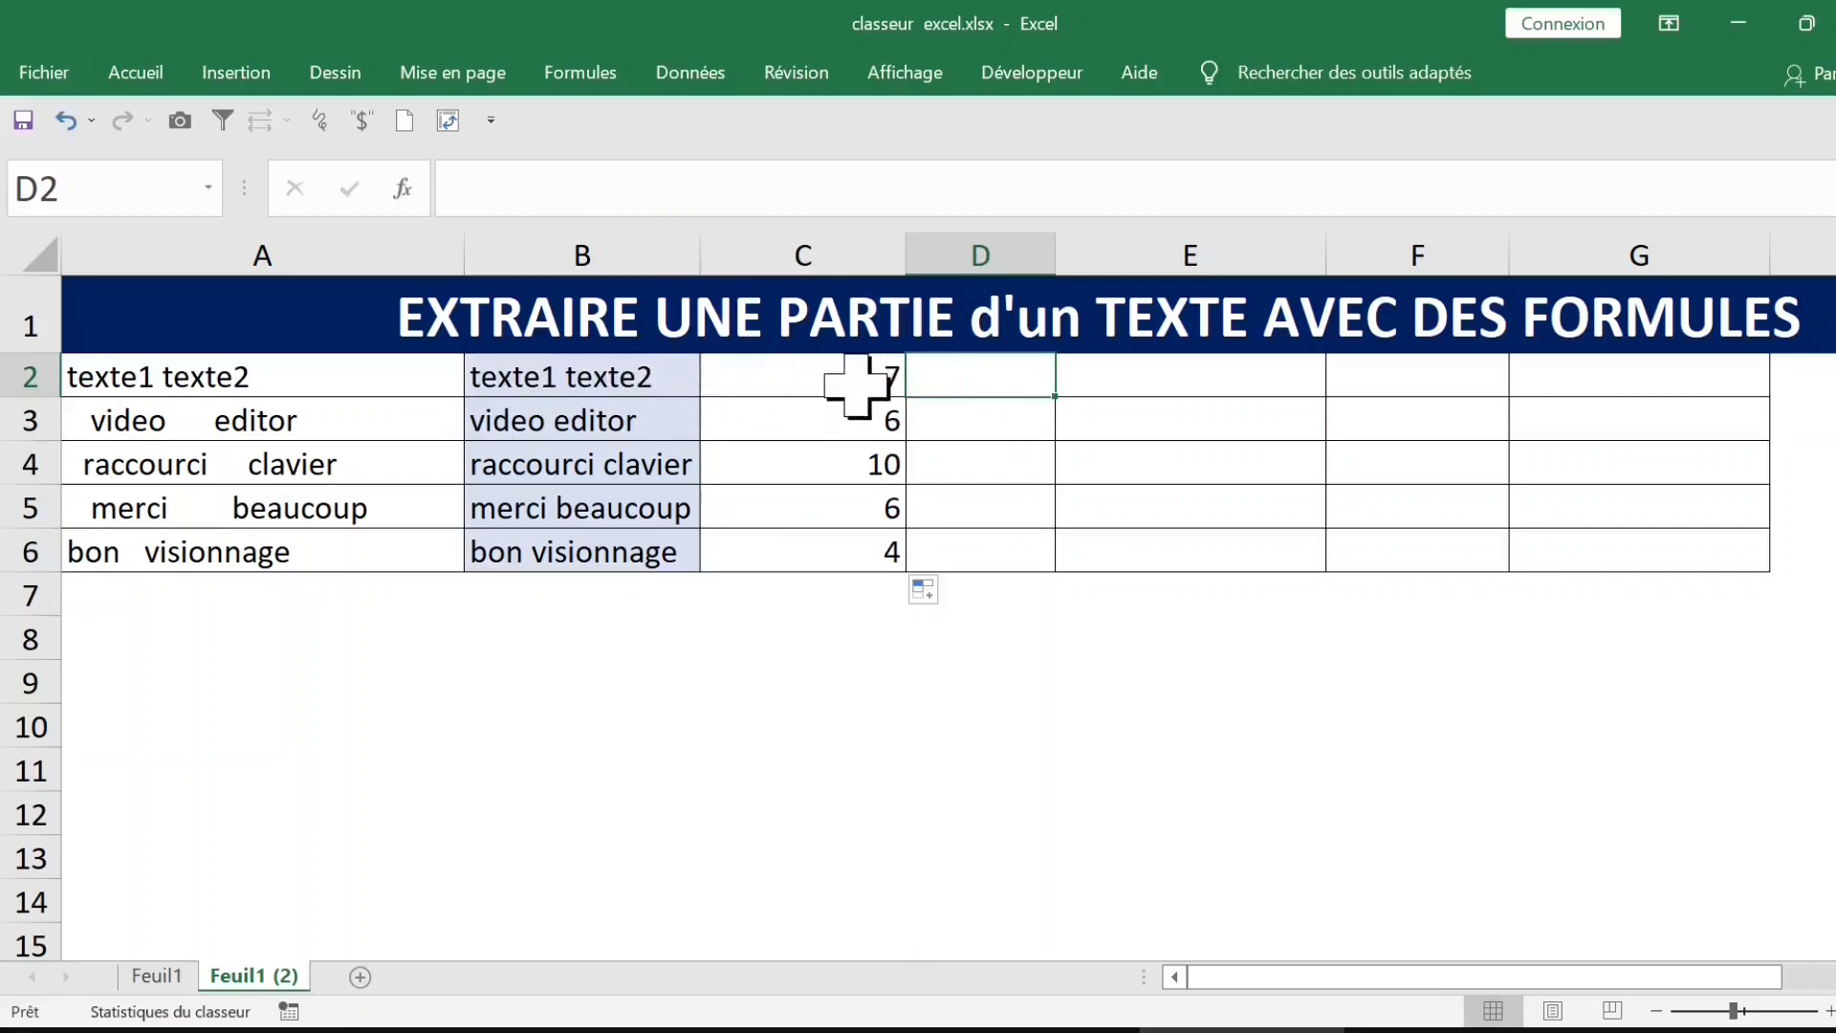
pyautogui.write('=gauc')
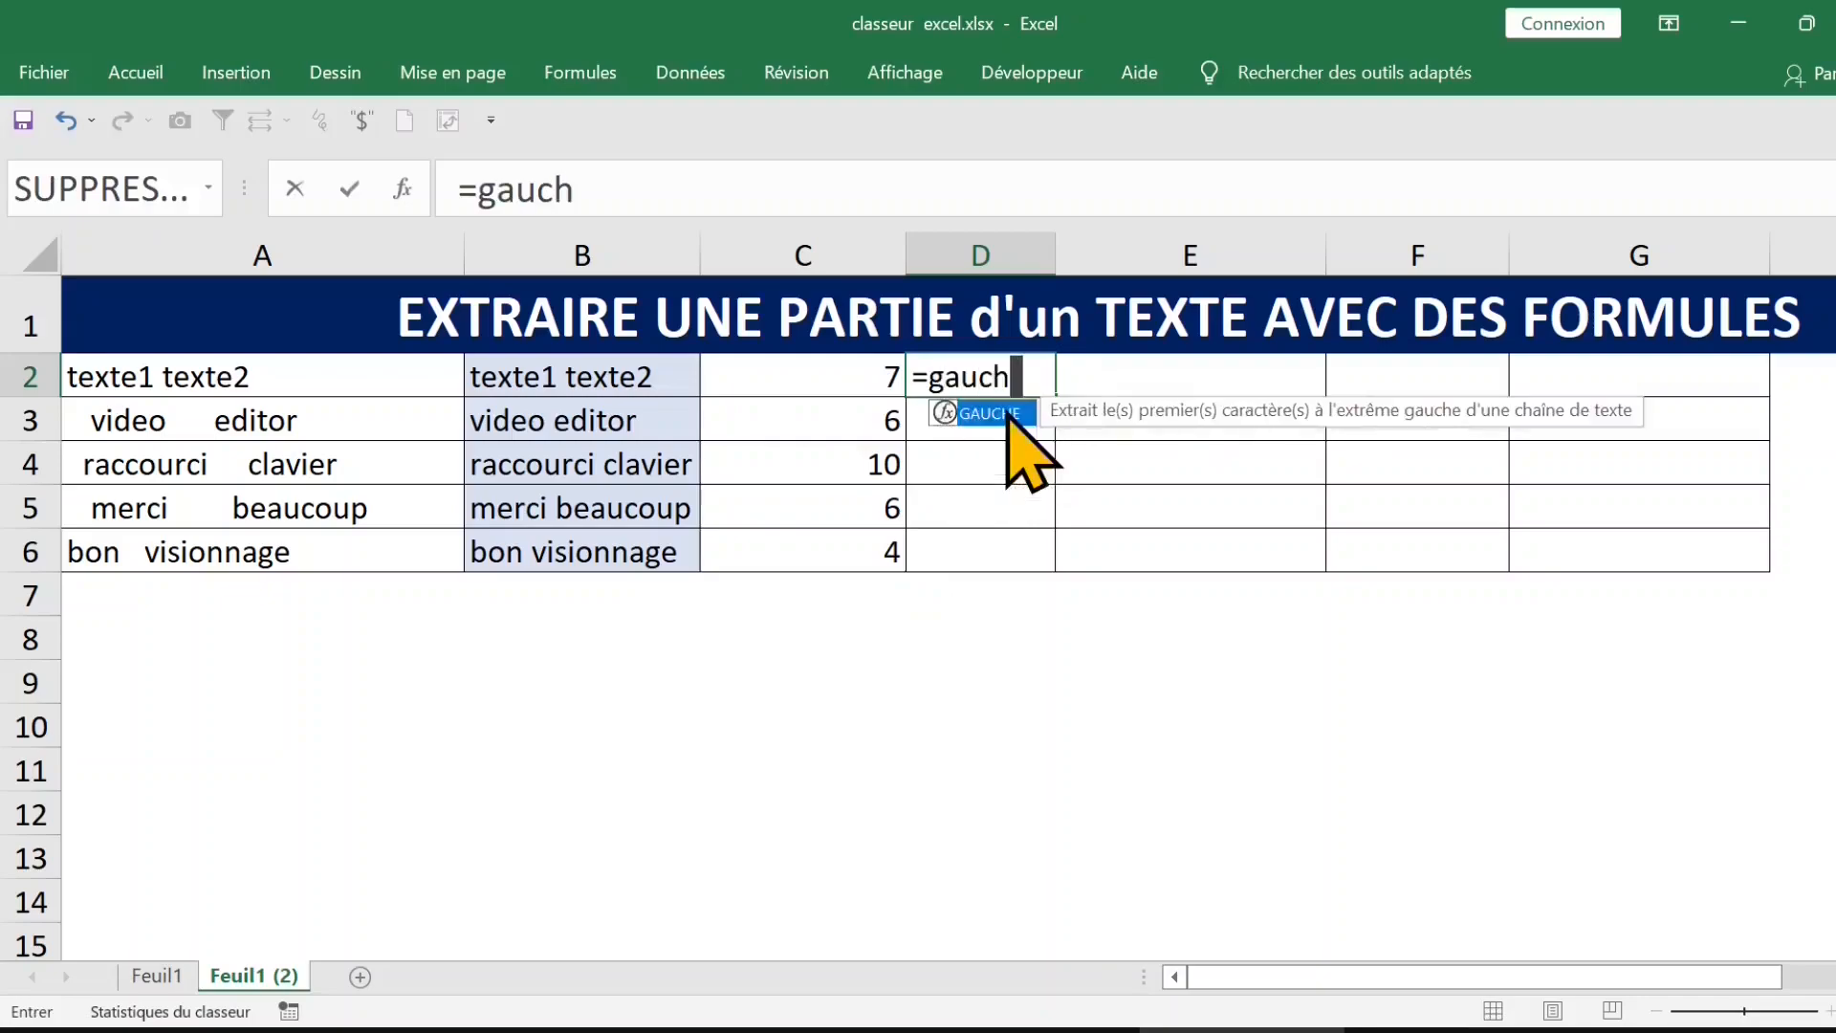
pyautogui.write('h')
pyautogui.press('Tab')
pyautogui.click(668, 373)
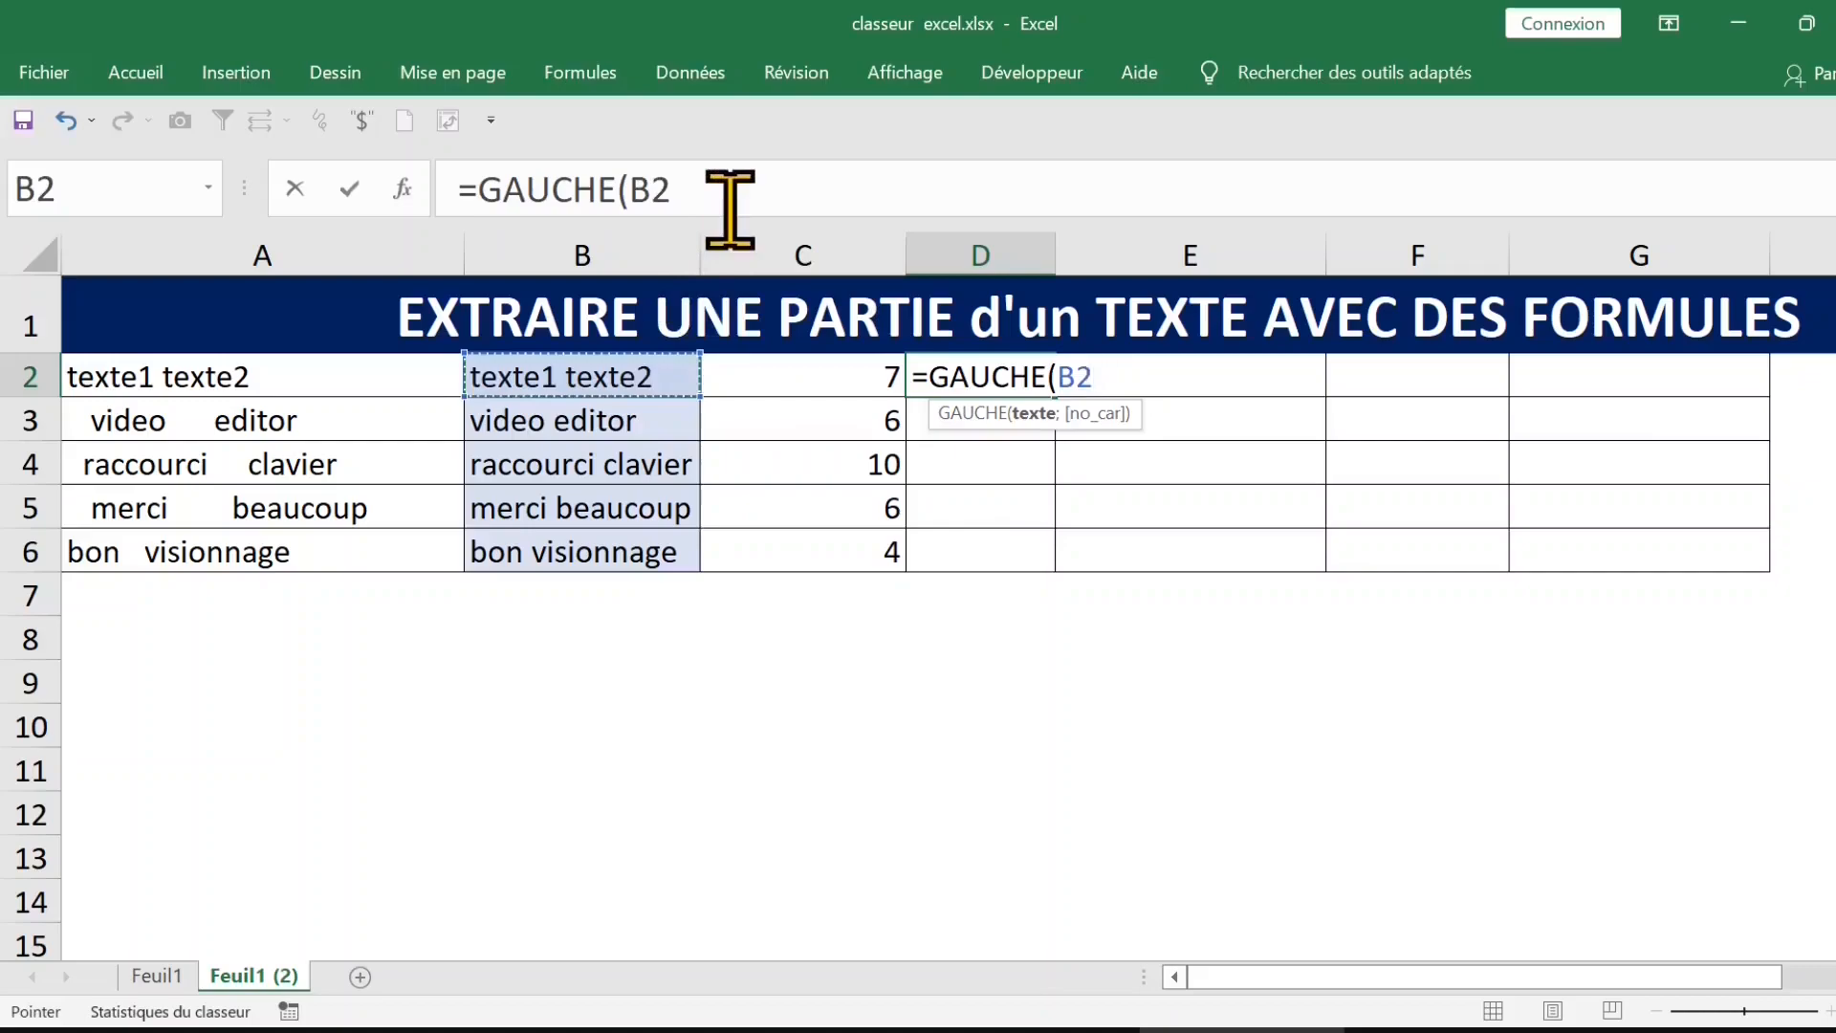
pyautogui.write(';')
pyautogui.click(861, 383)
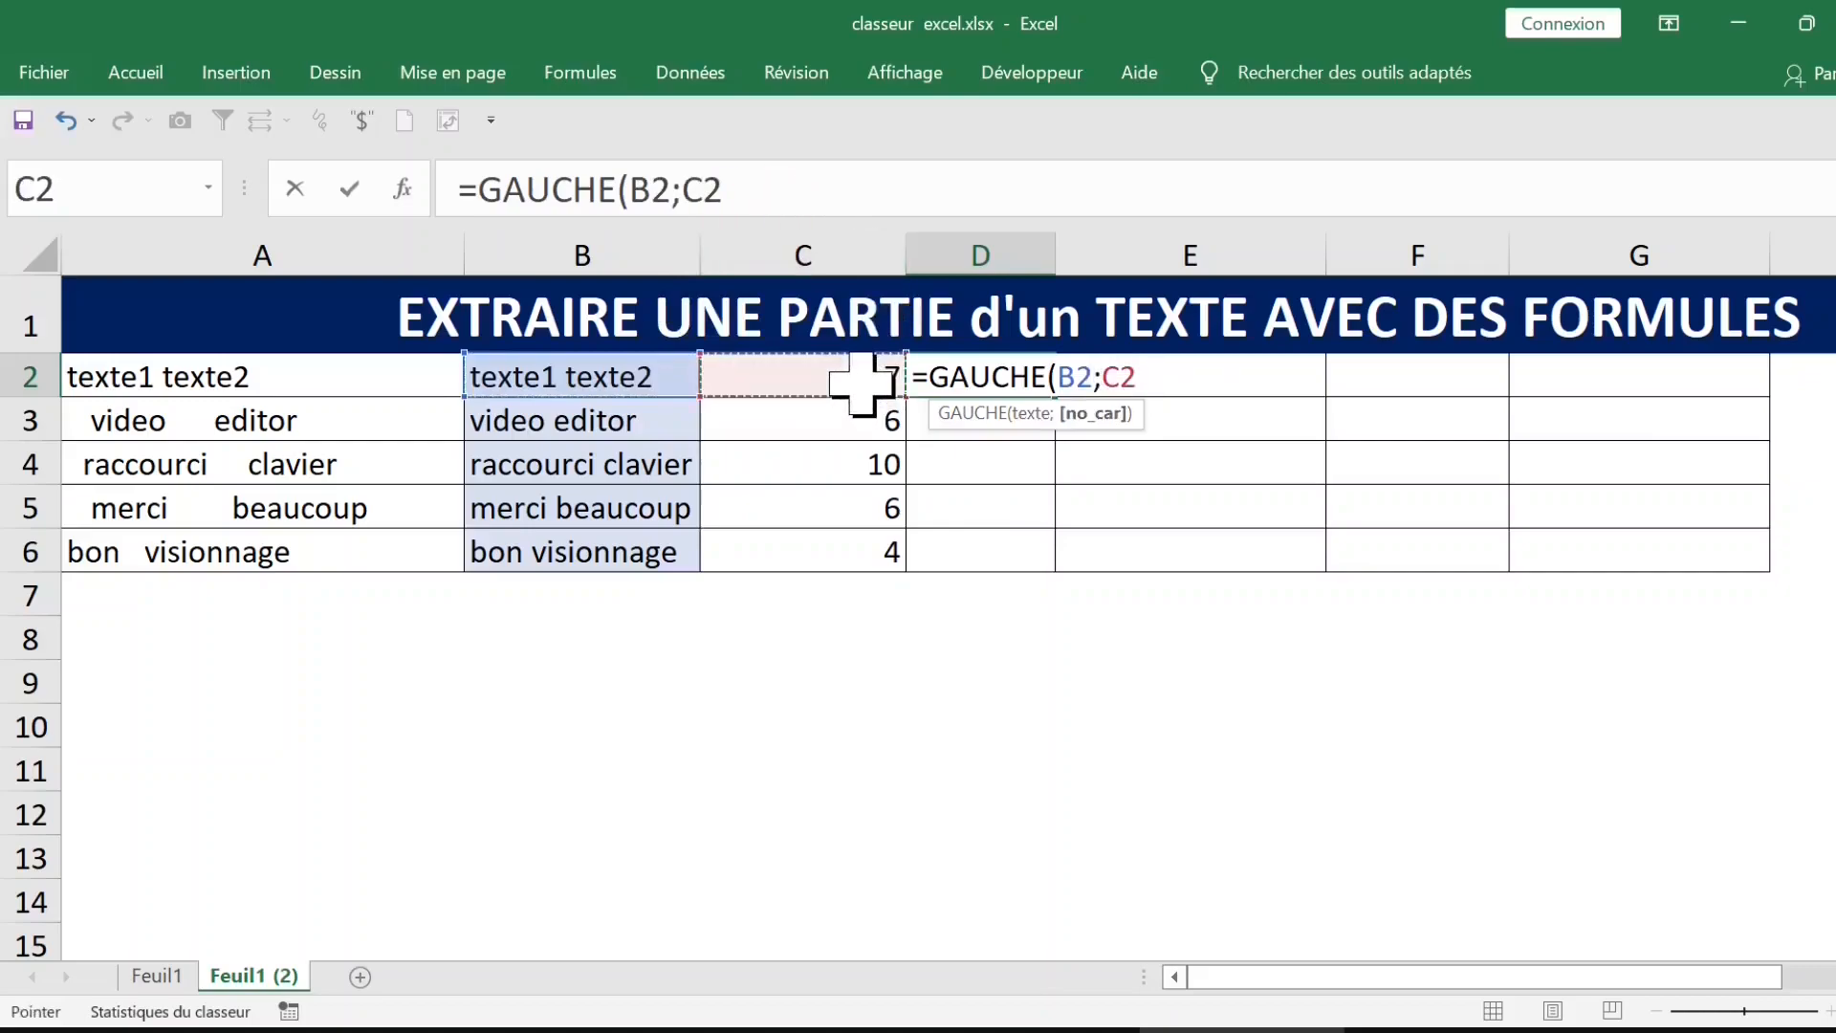
pyautogui.write('-1)')
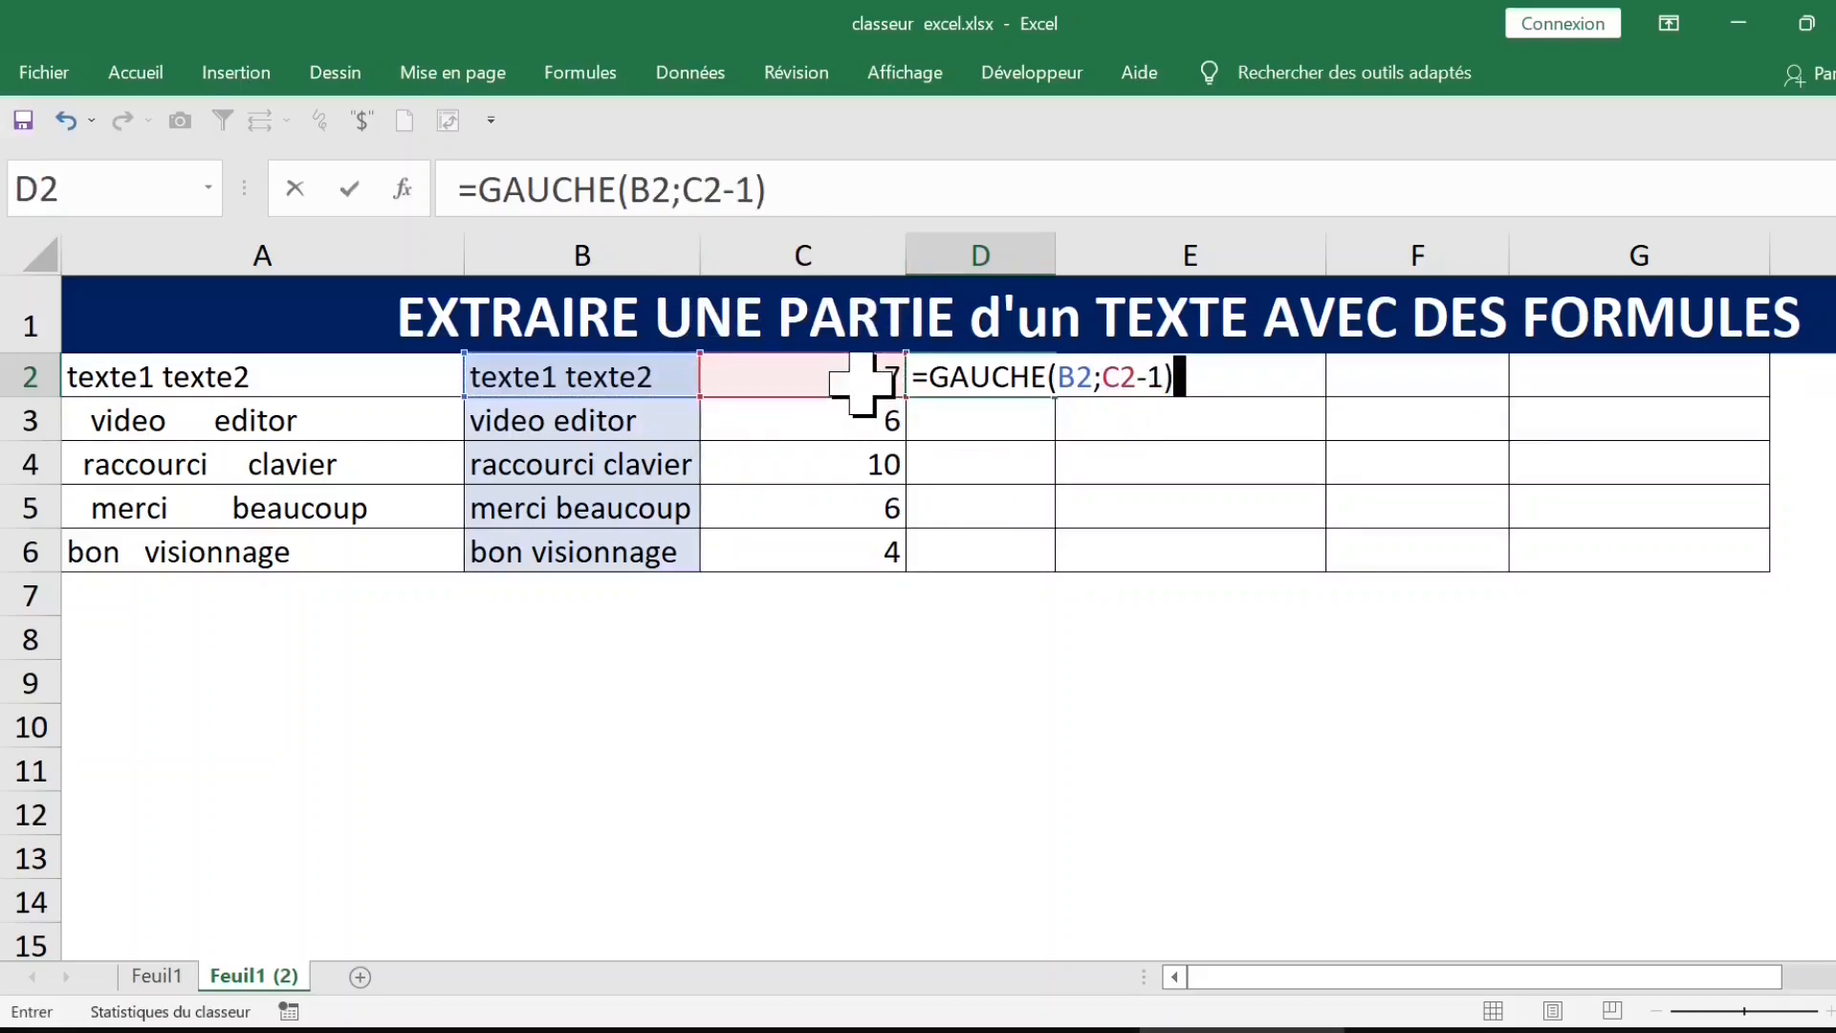
pyautogui.press('Return')
# Step: Fill the GAUCHE formula from D2 down to D6 and review the extracted first words
pyautogui.click(956, 388)
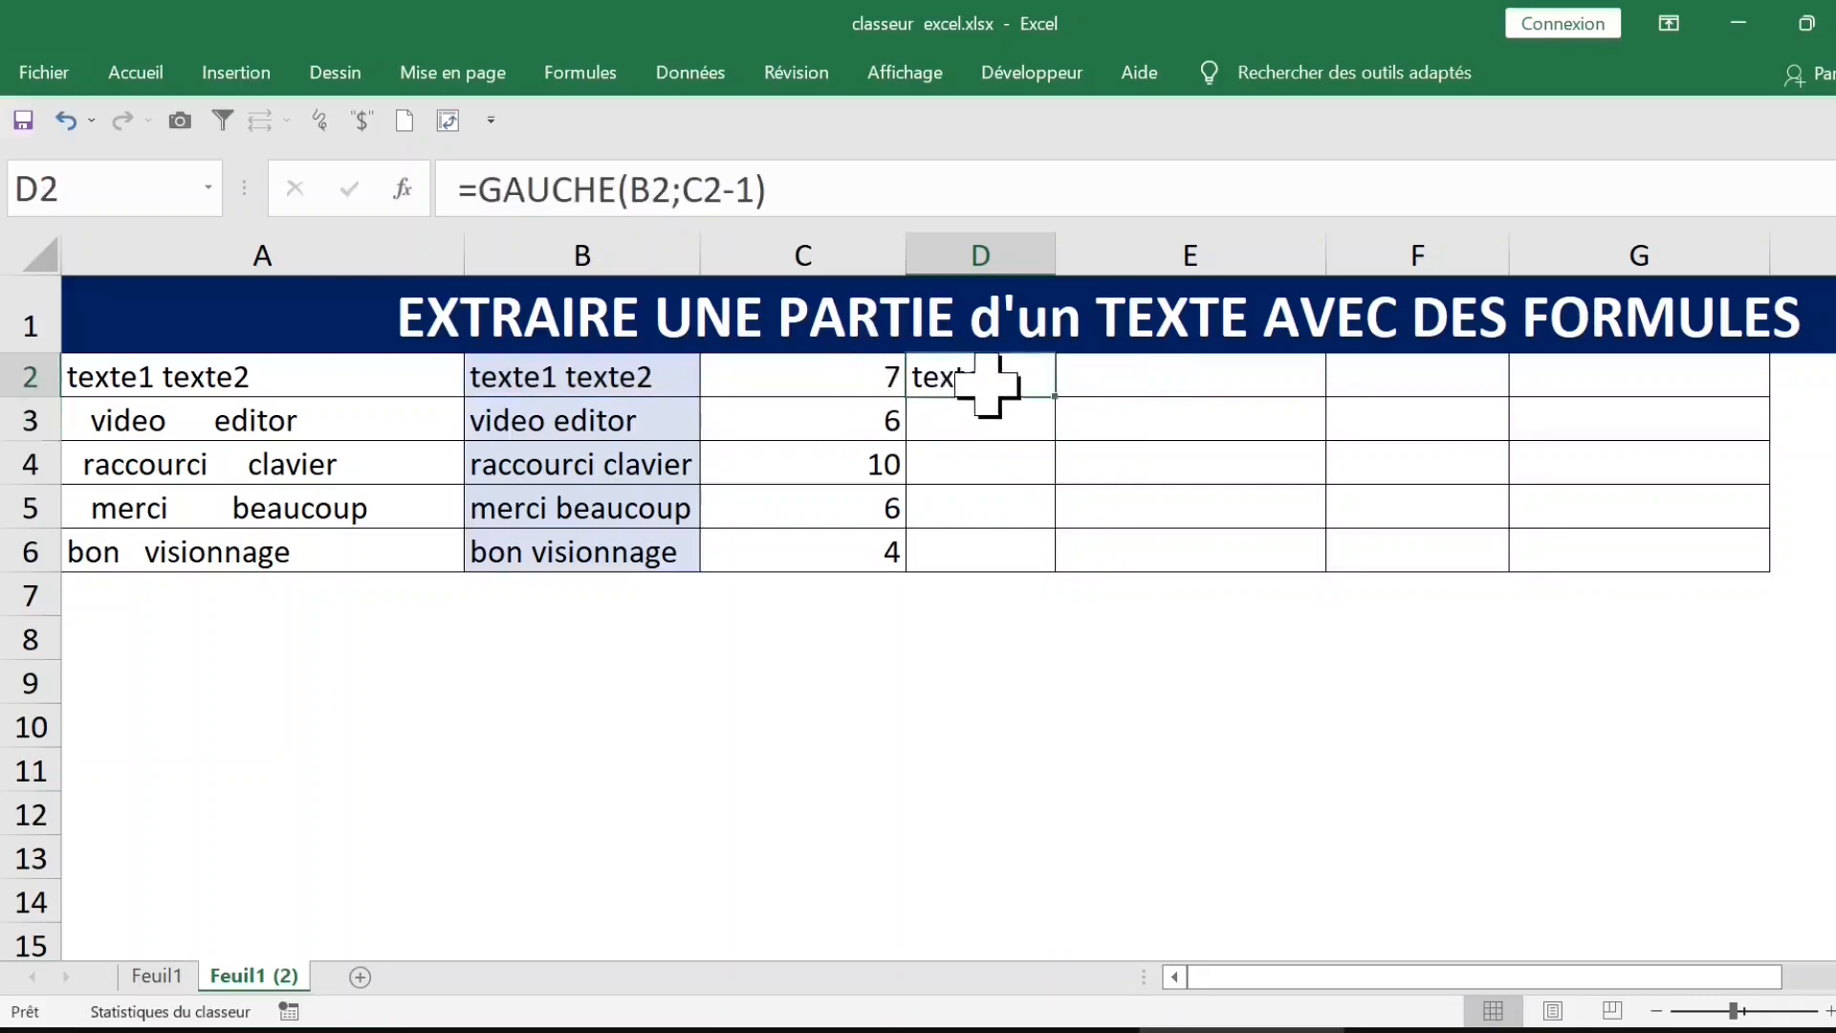
pyautogui.doubleClick(1064, 400)
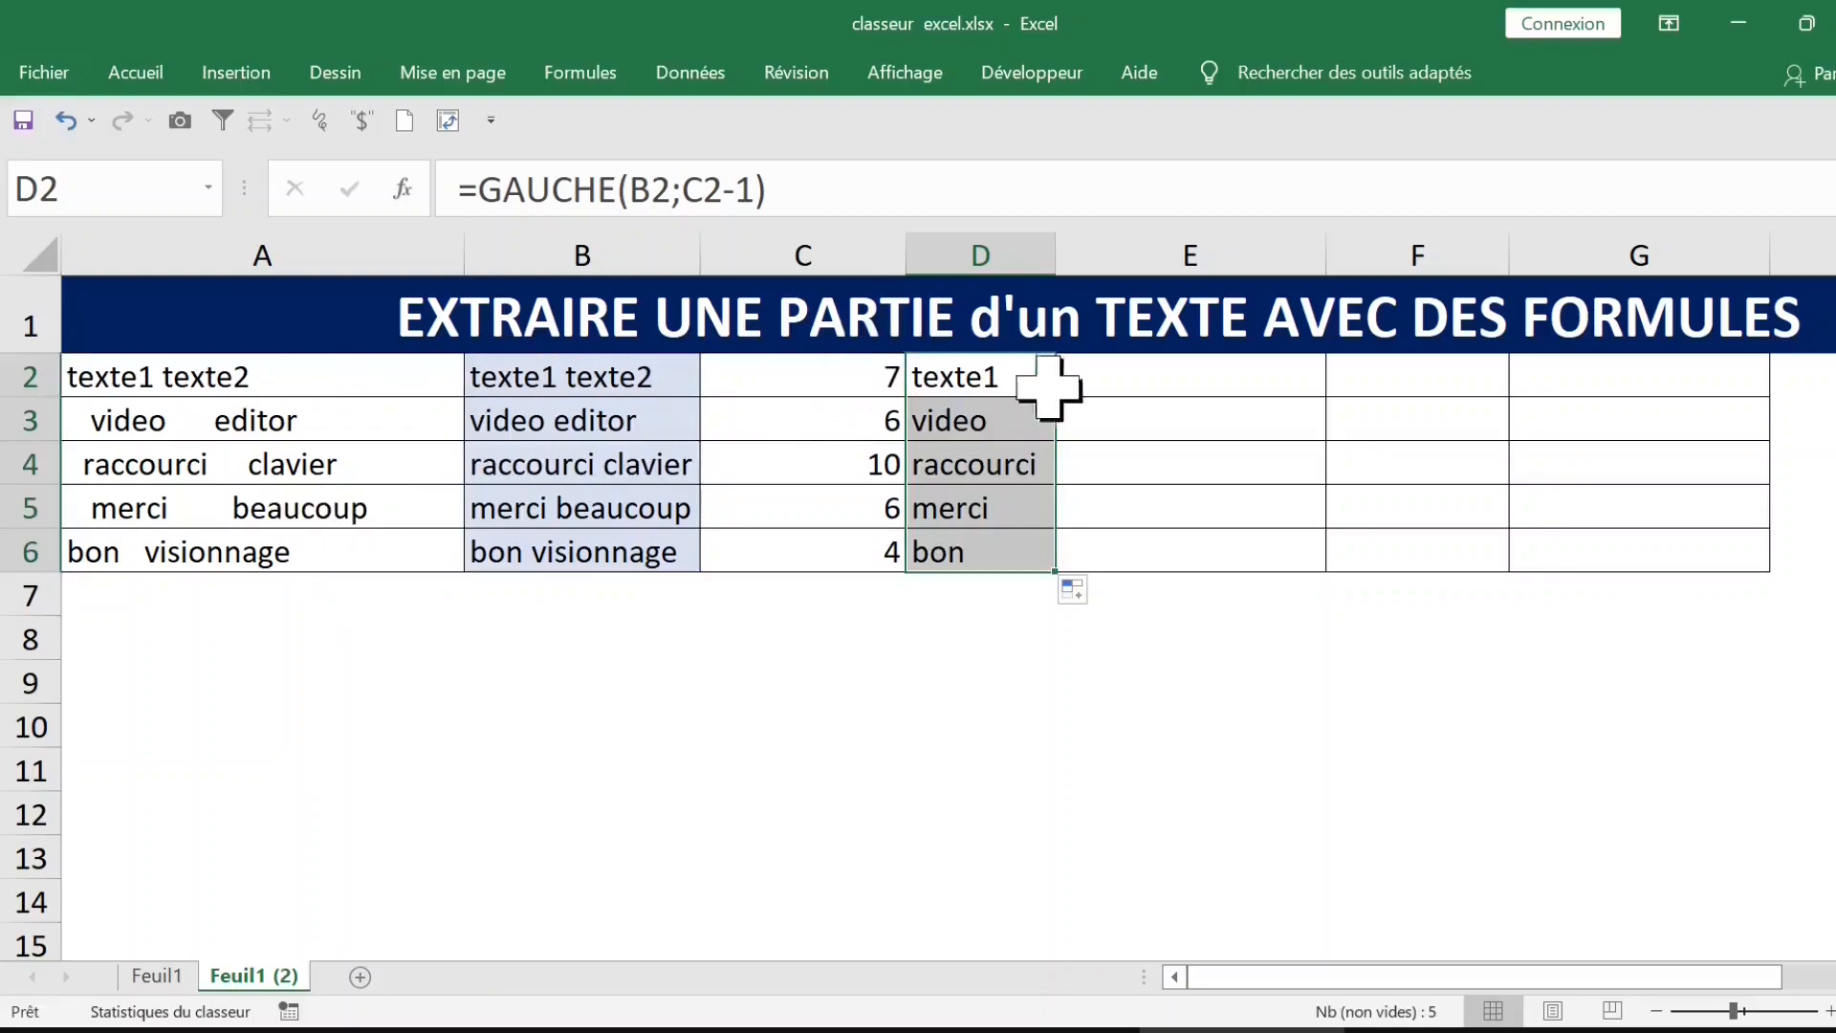
pyautogui.click(1189, 381)
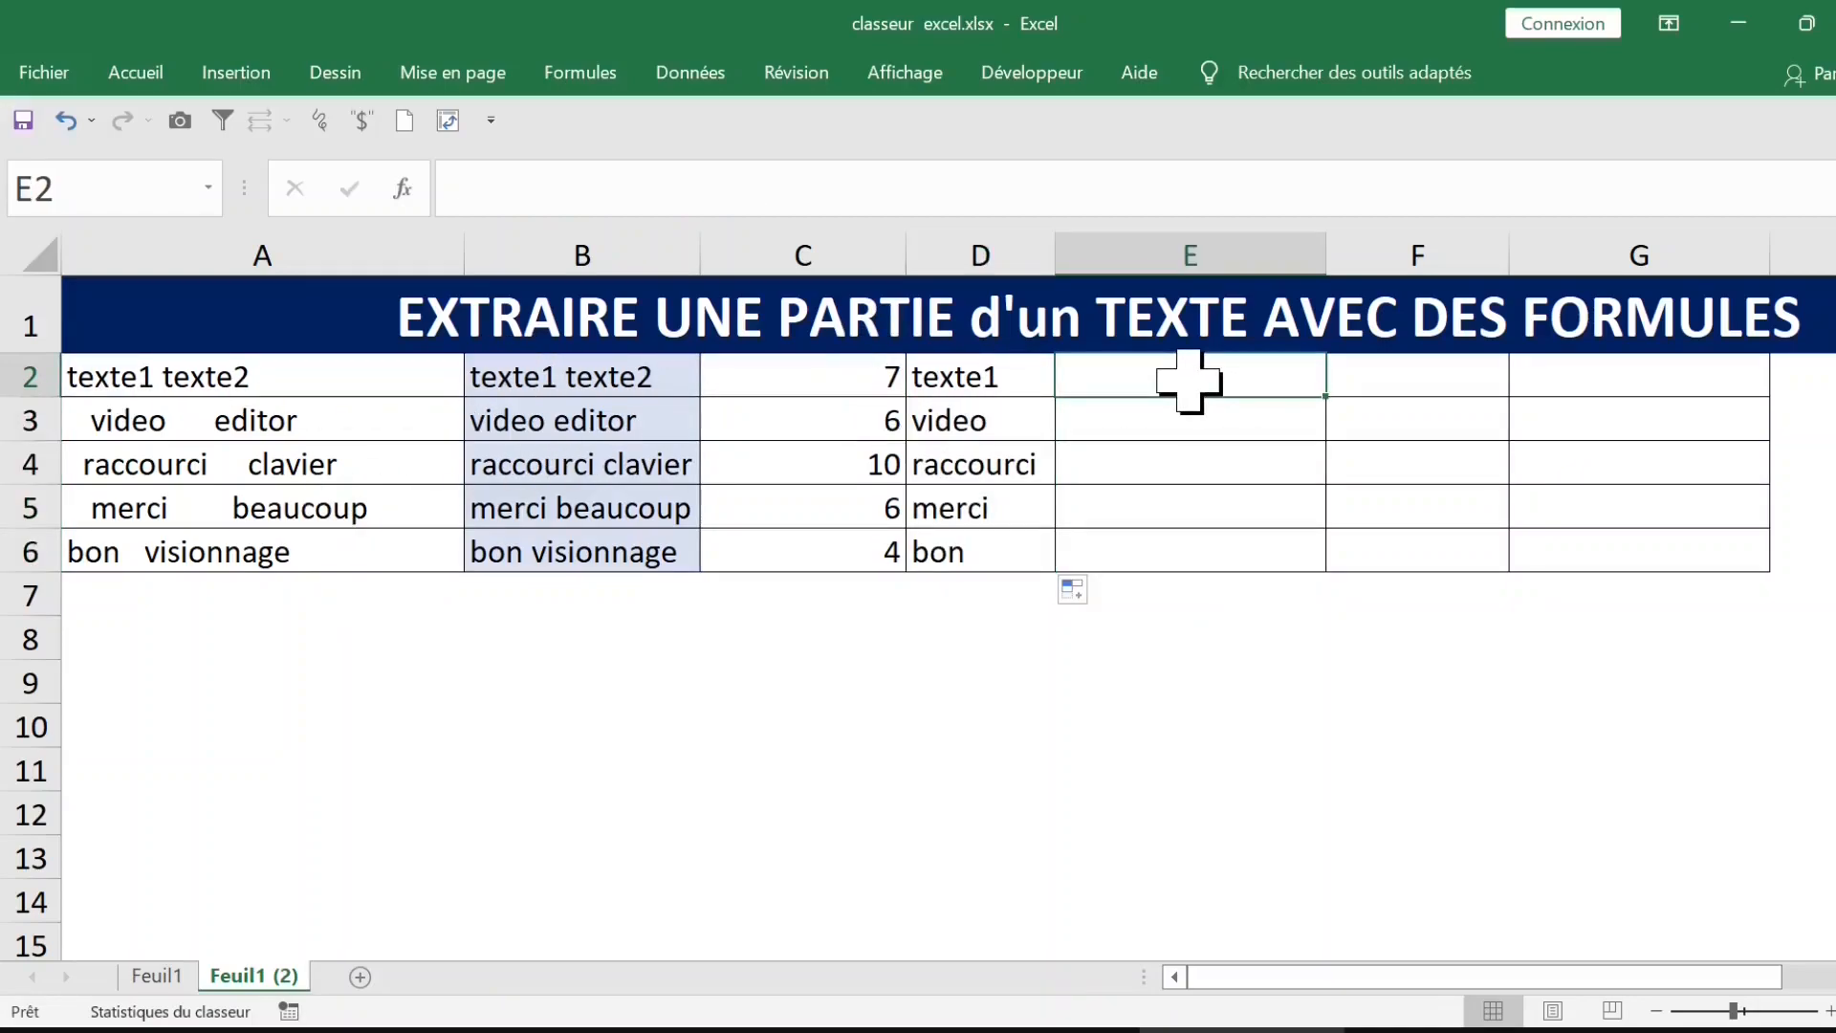
pyautogui.click(989, 383)
pyautogui.hotkey('ctrl', 'shift', 'Down')
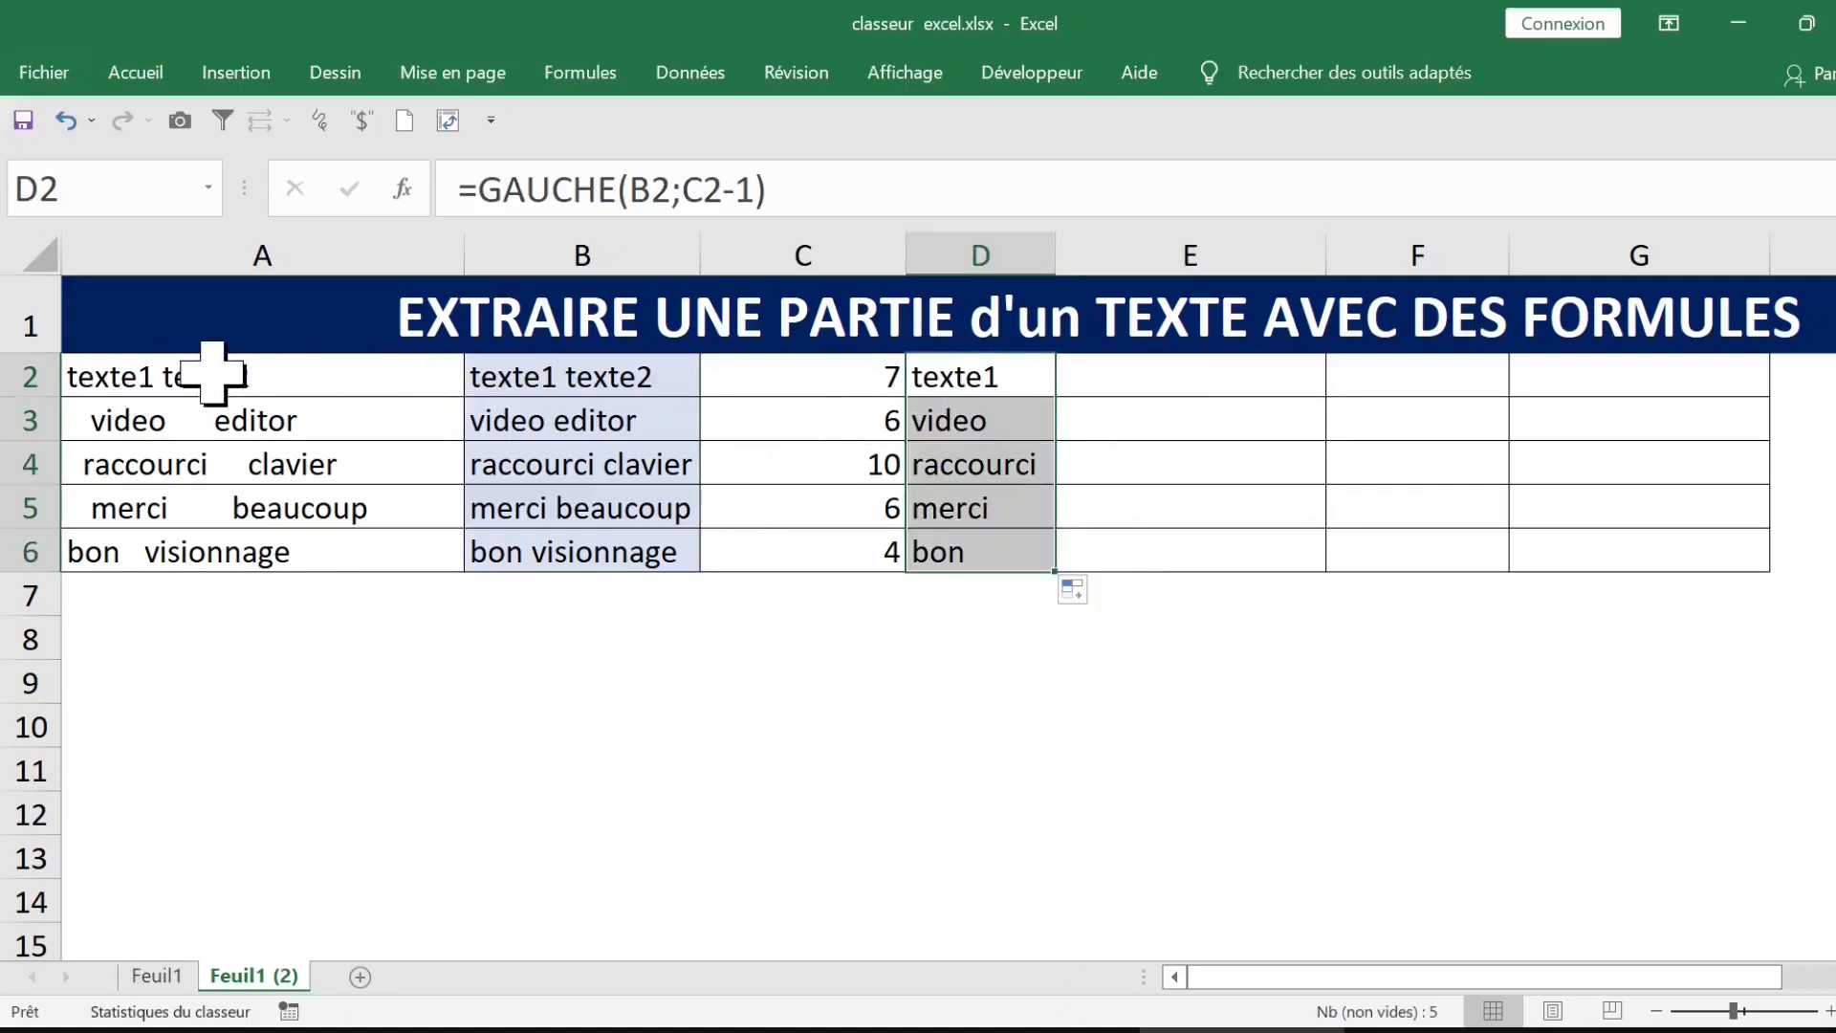
pyautogui.click(1137, 375)
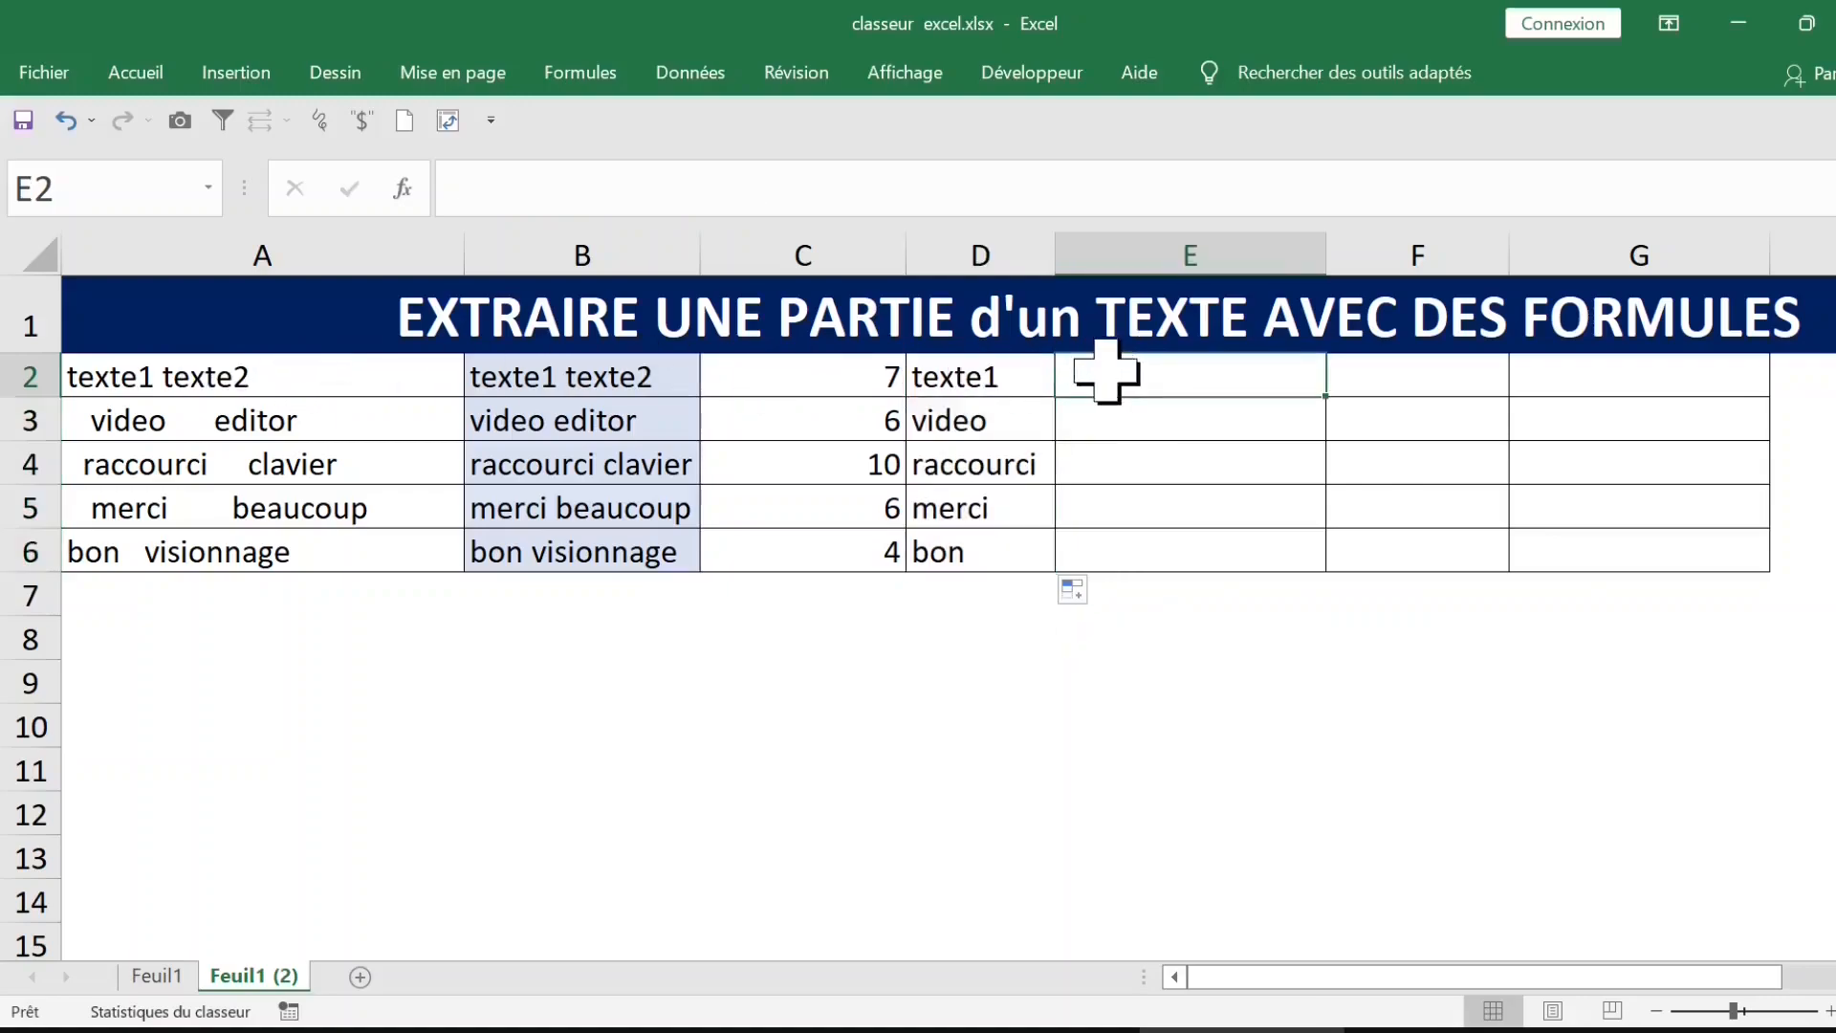
pyautogui.click(335, 380)
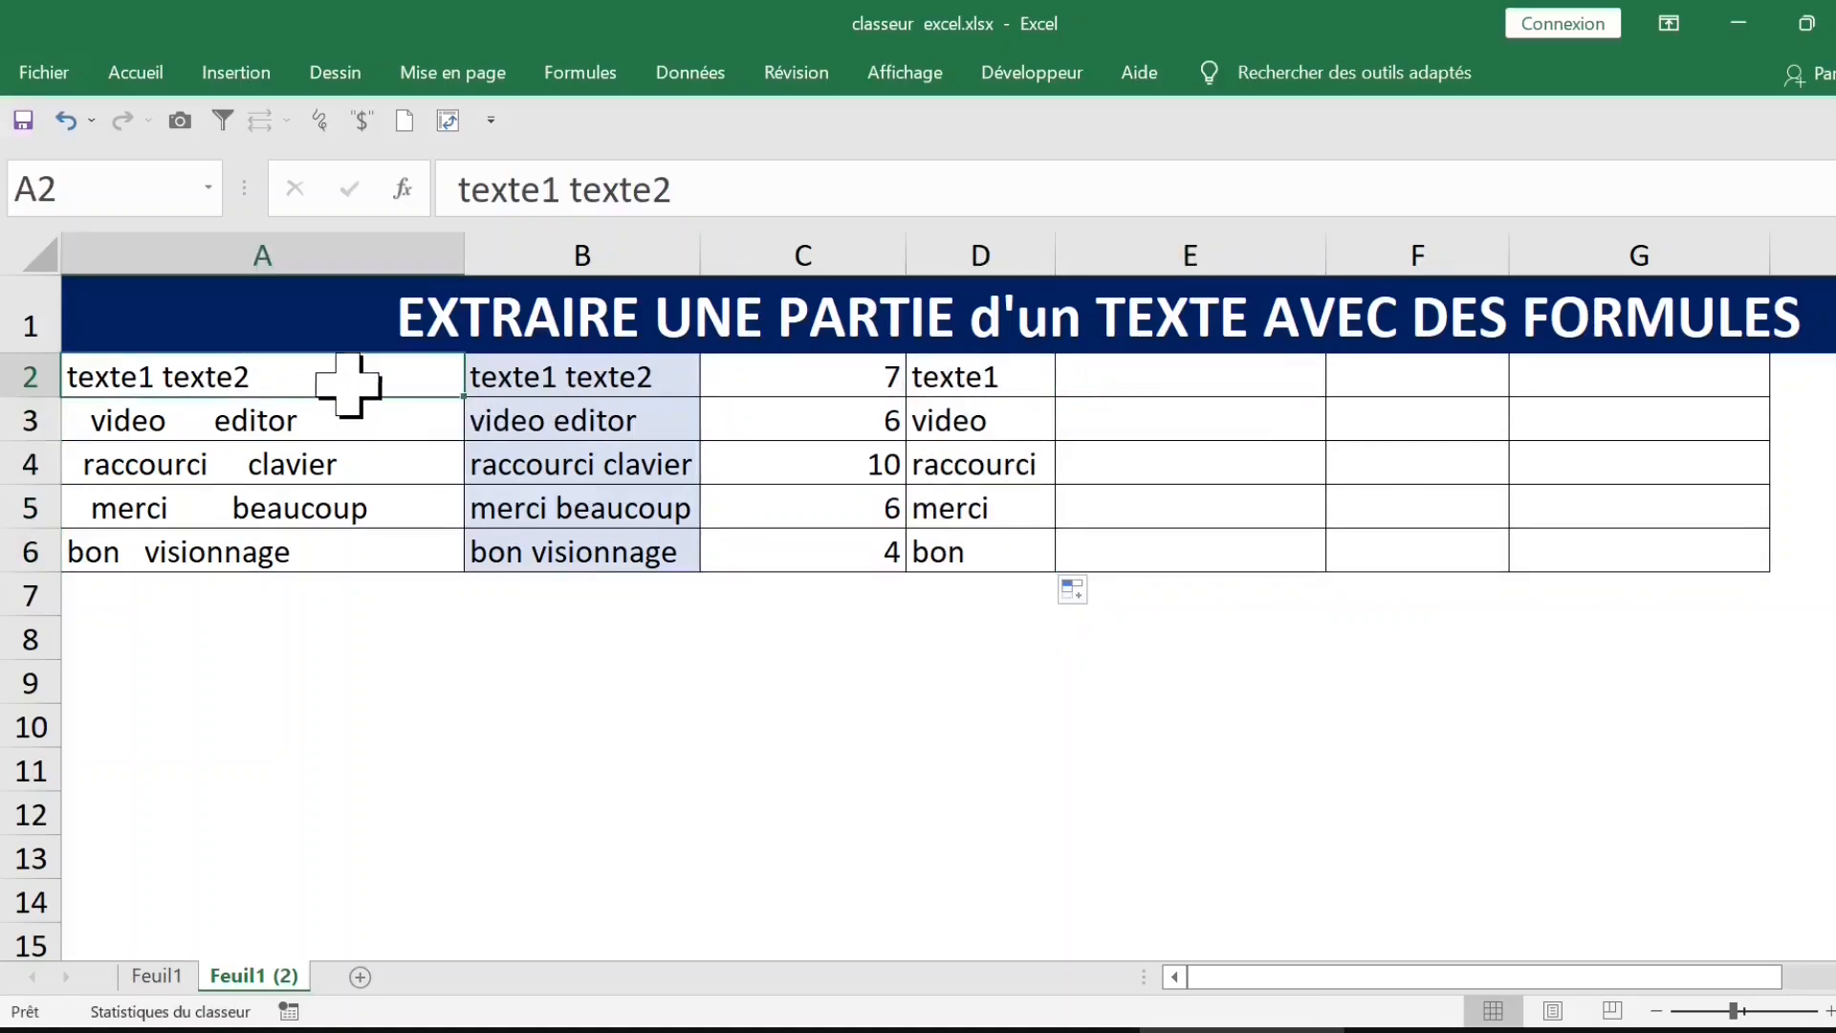
# Step: Enter =STXT(B2;C2+1;100) in E2 to extract the text after the space, and fill it down to E6
pyautogui.click(1152, 380)
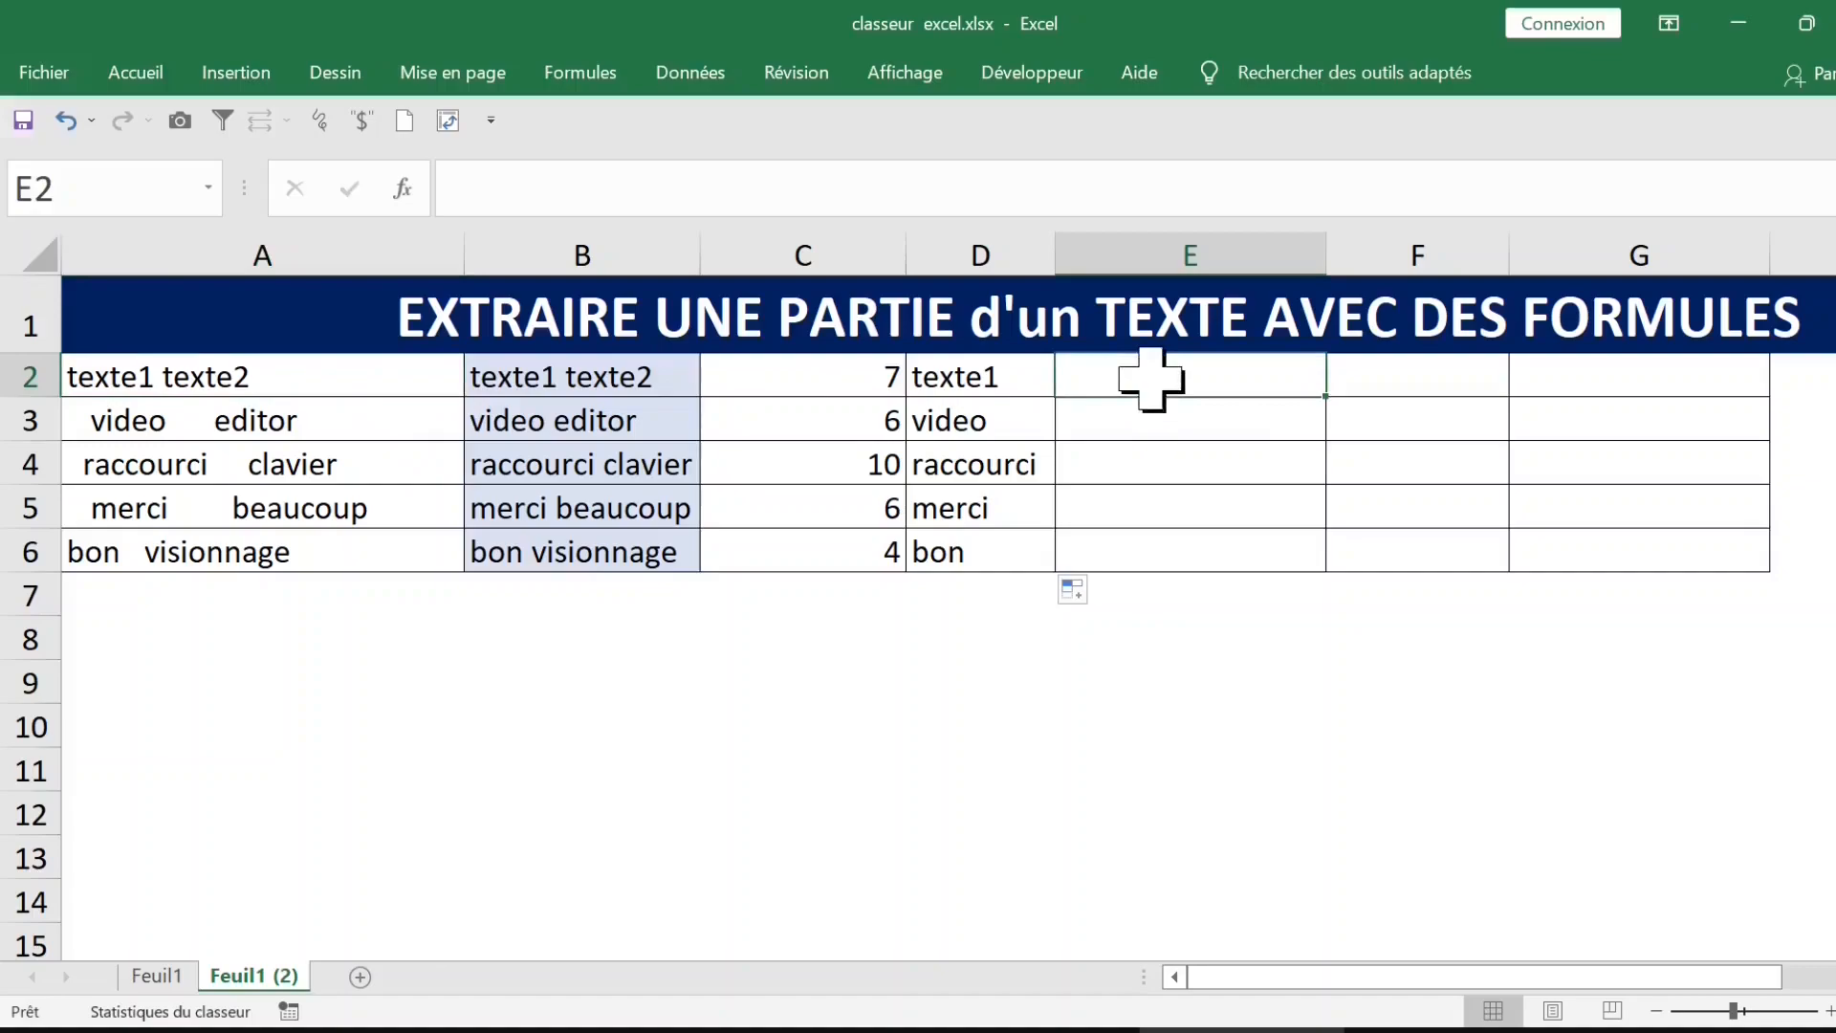
pyautogui.write('=stxt')
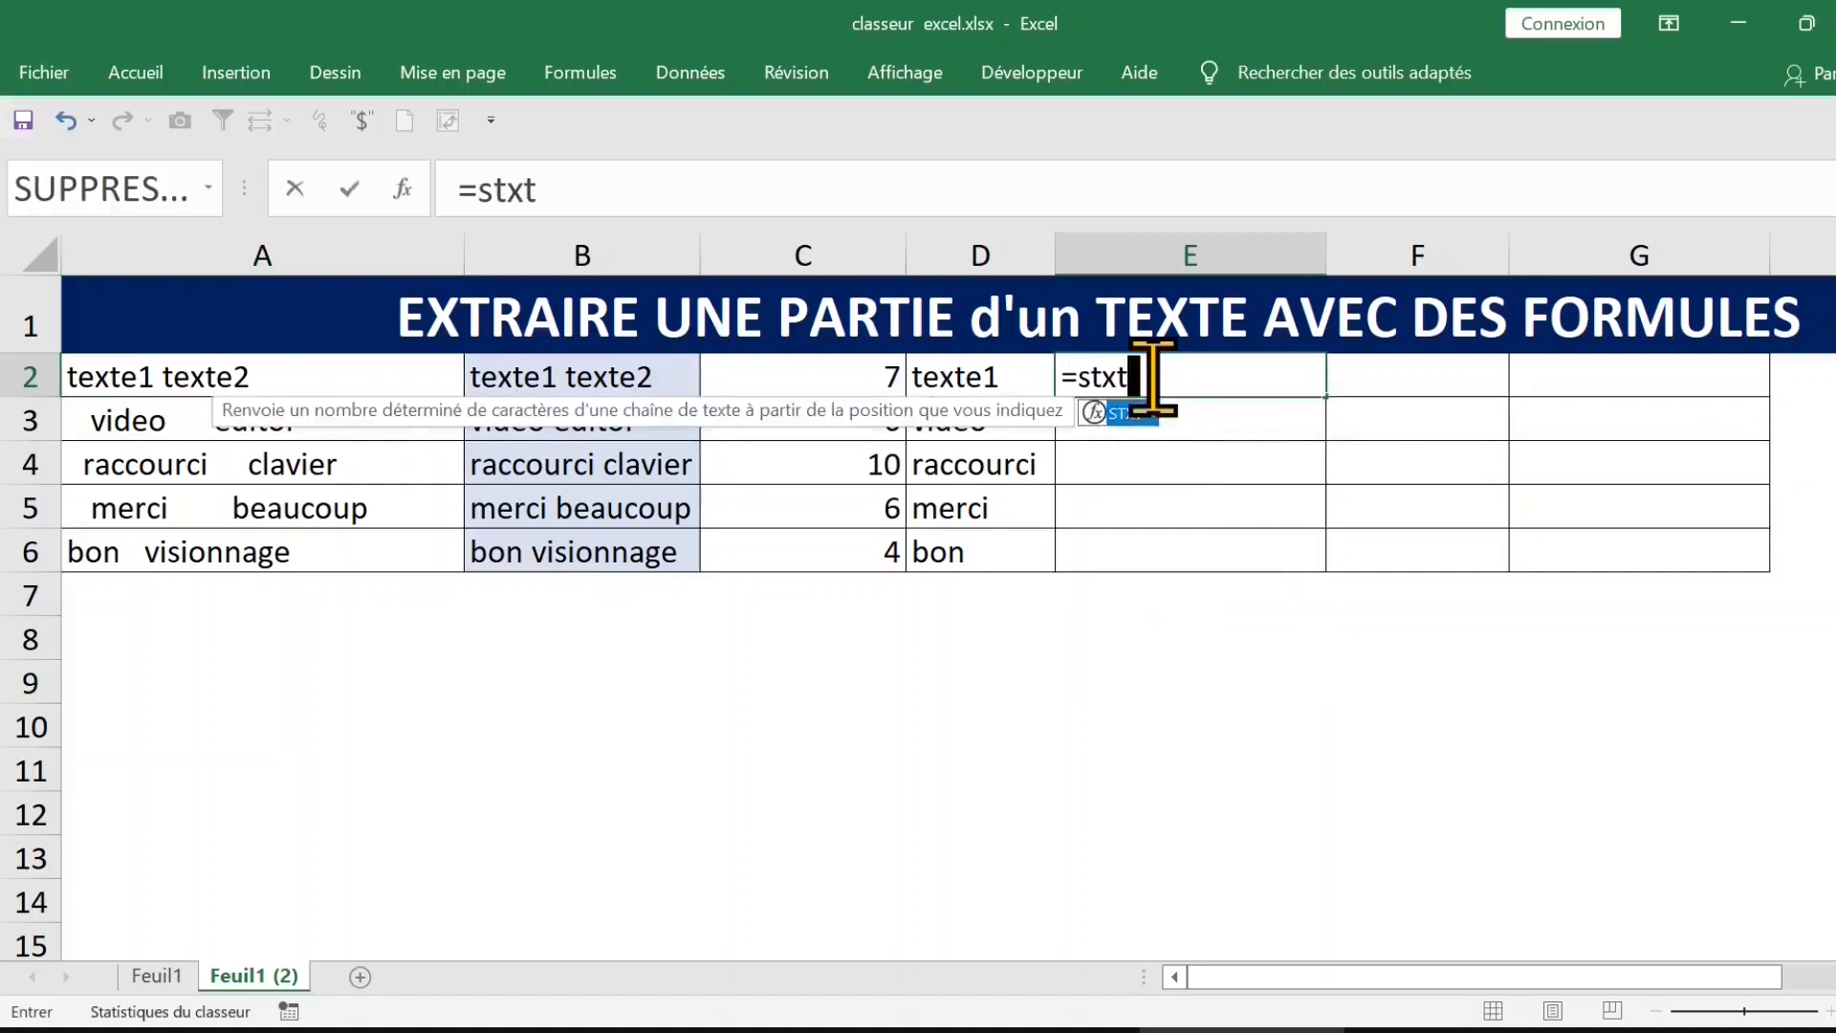
pyautogui.press('Tab')
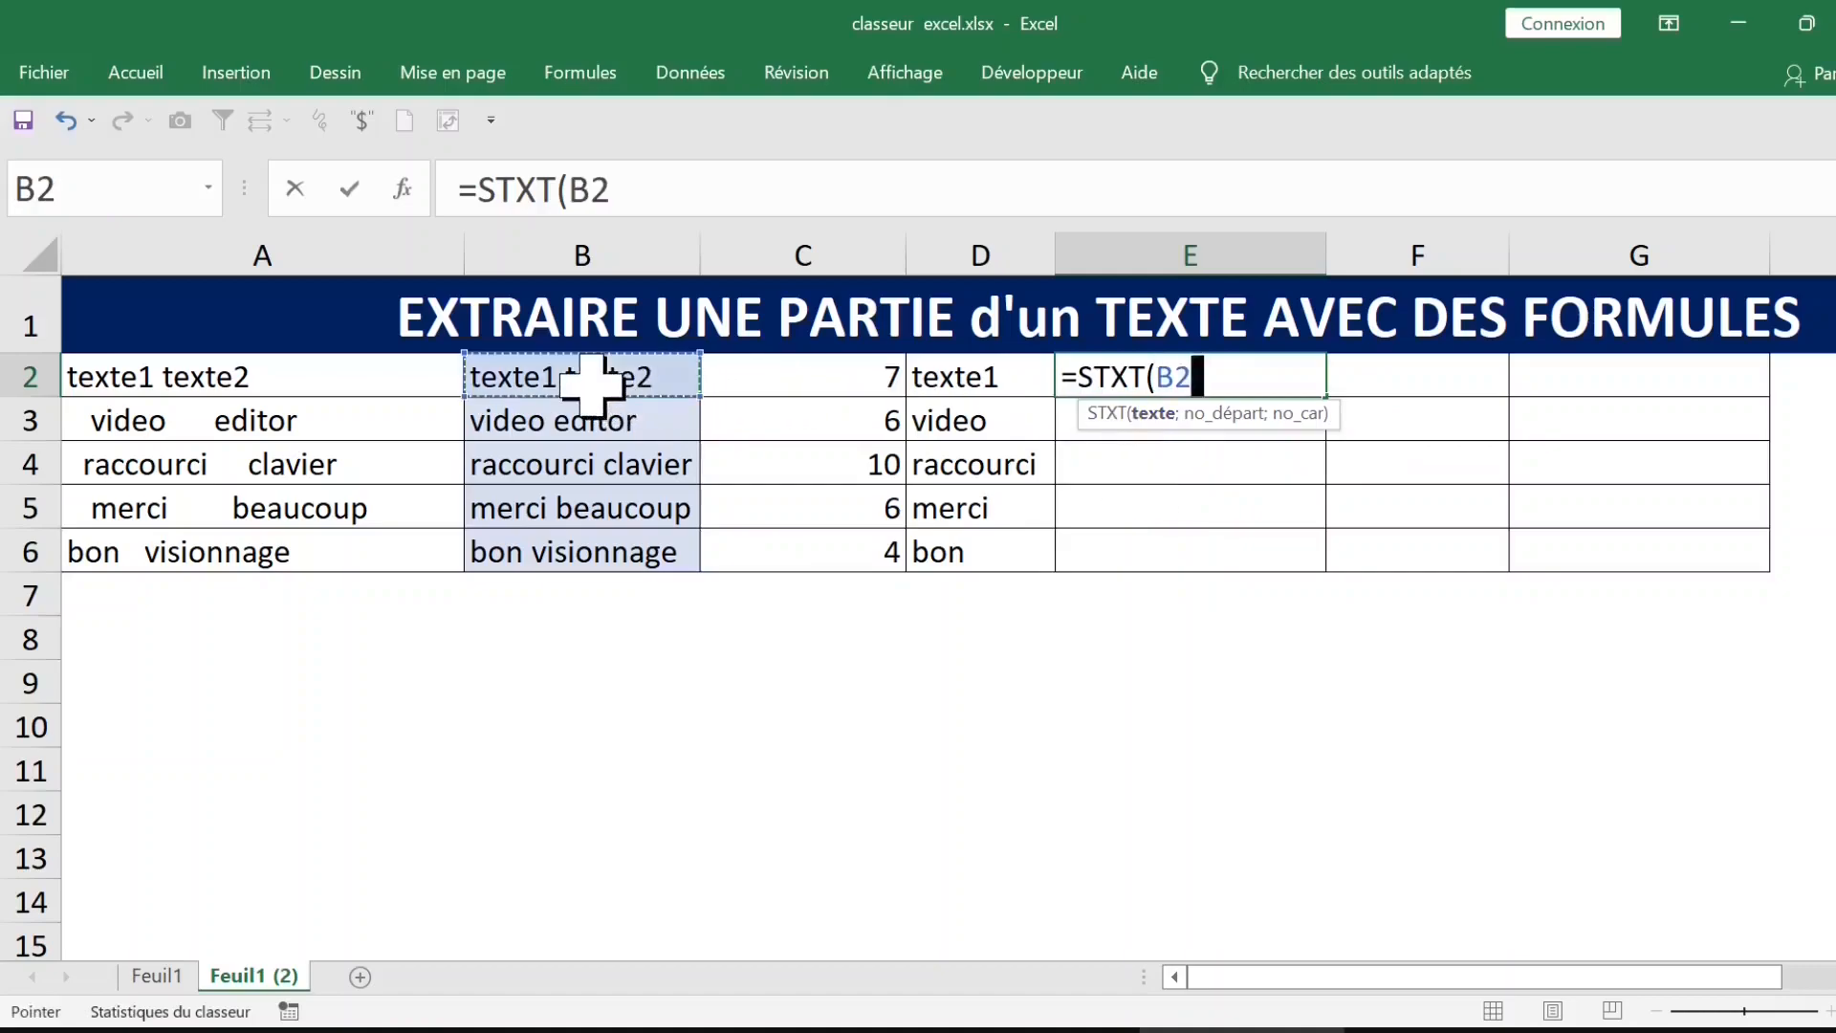
pyautogui.write(';')
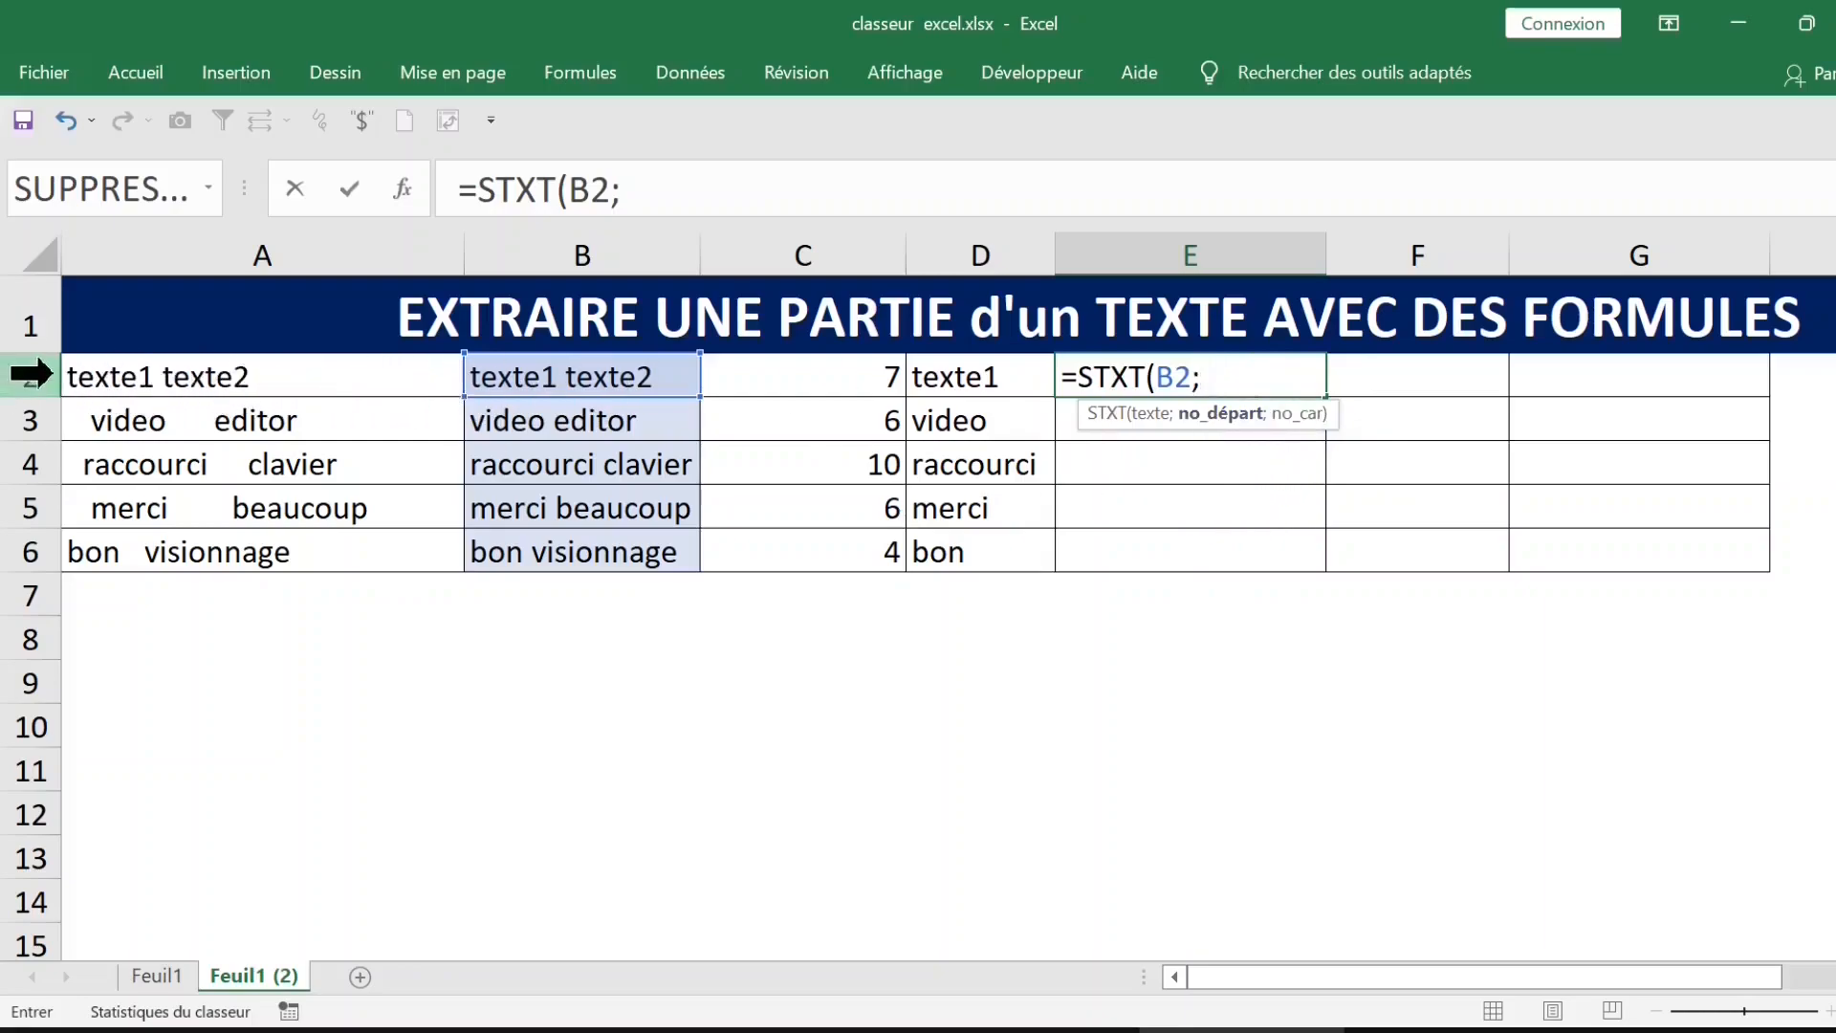
pyautogui.click(857, 378)
pyautogui.click(697, 182)
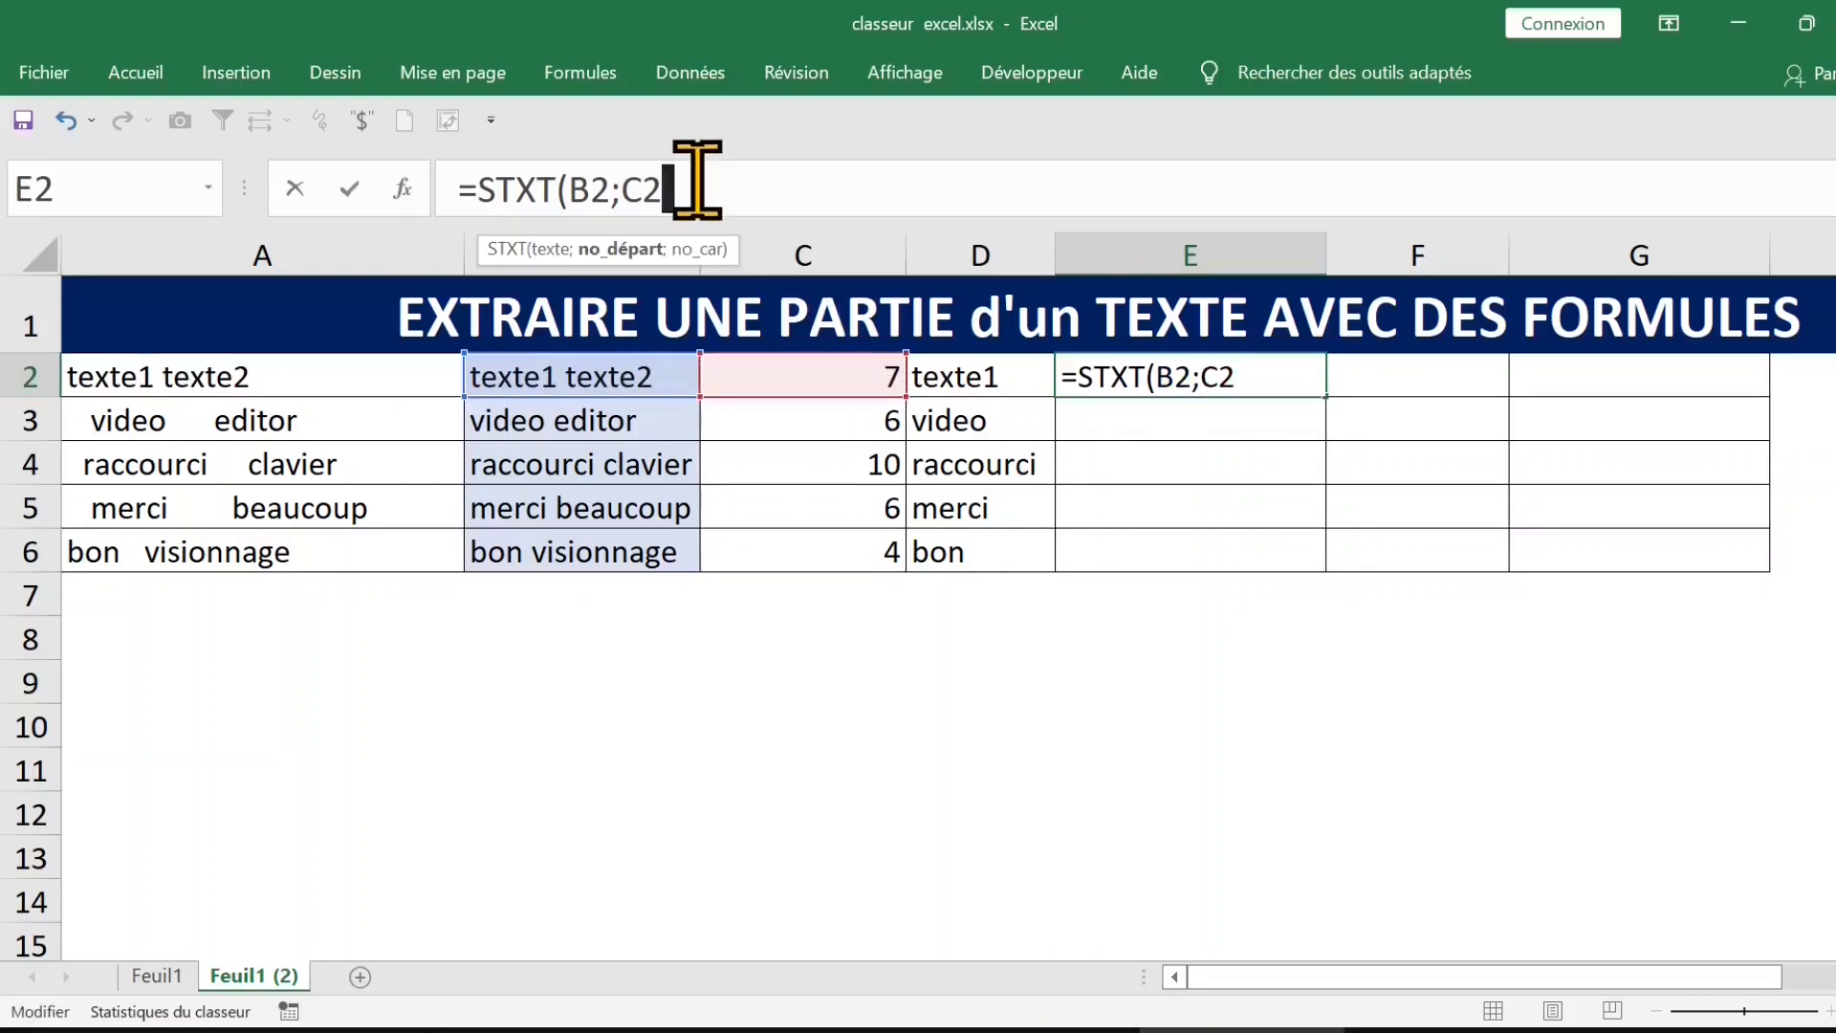
pyautogui.write('+1;100')
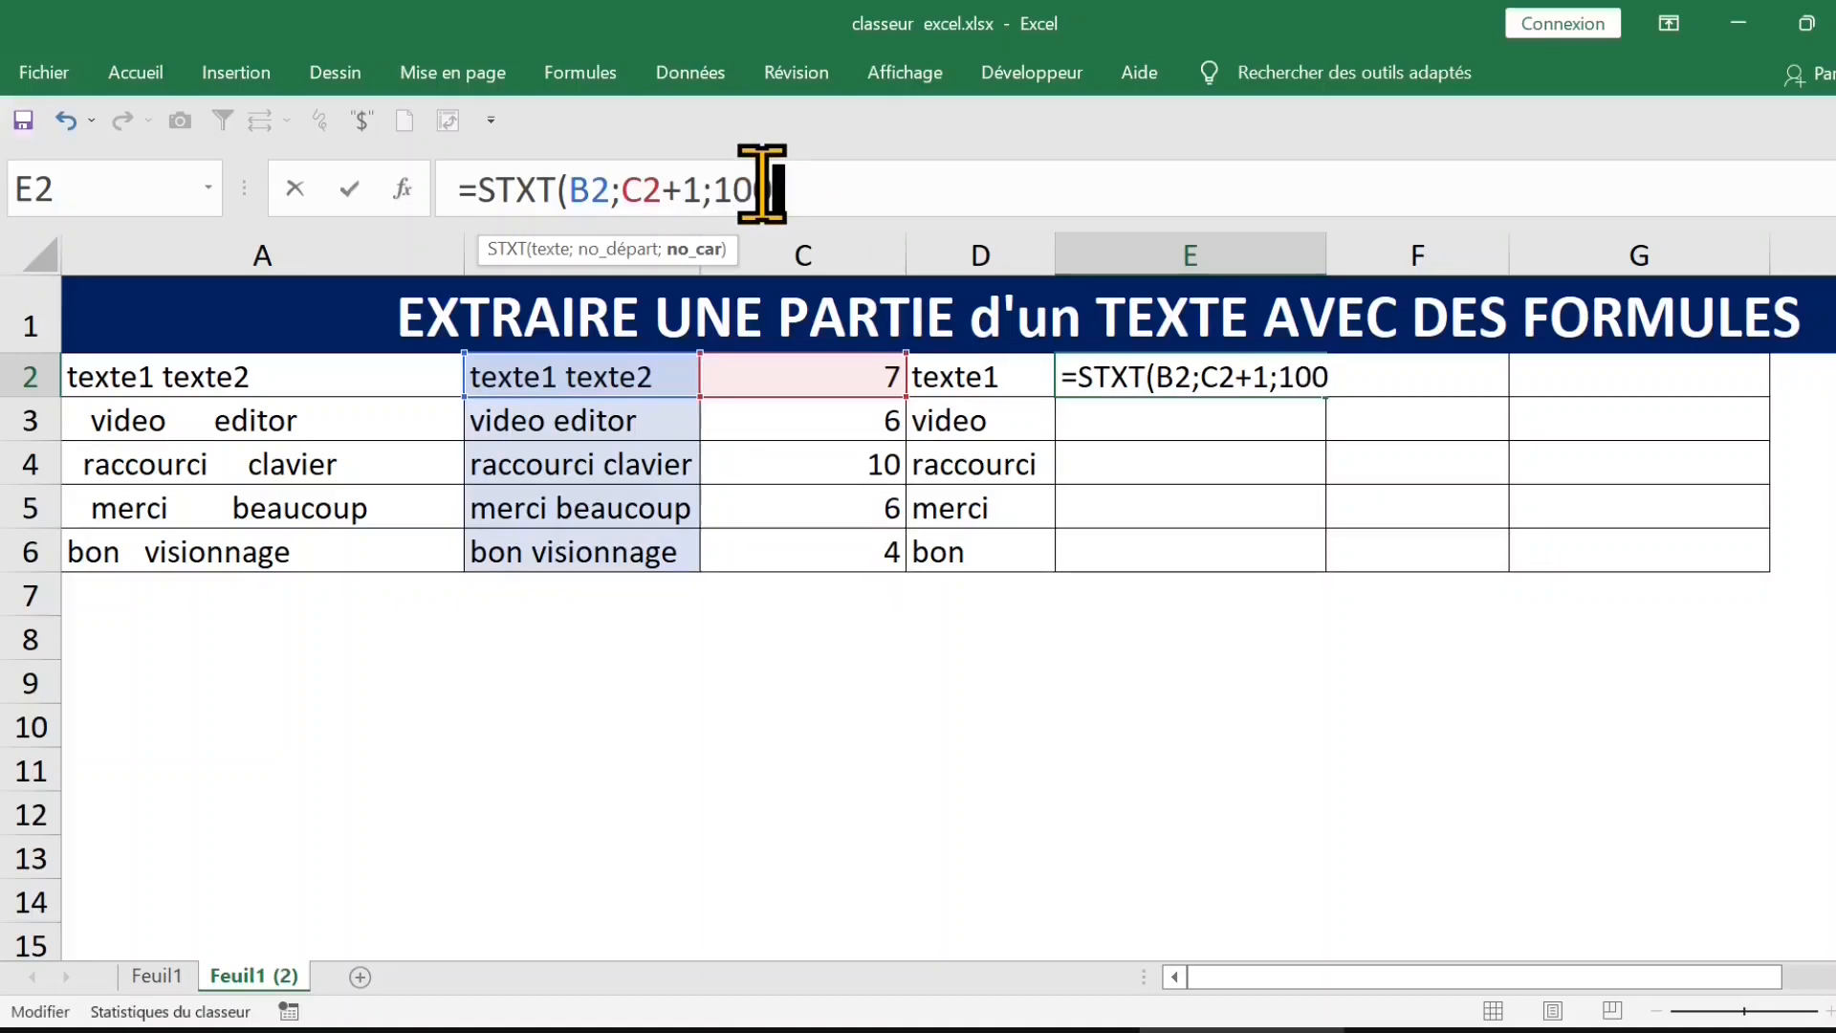
pyautogui.write(')')
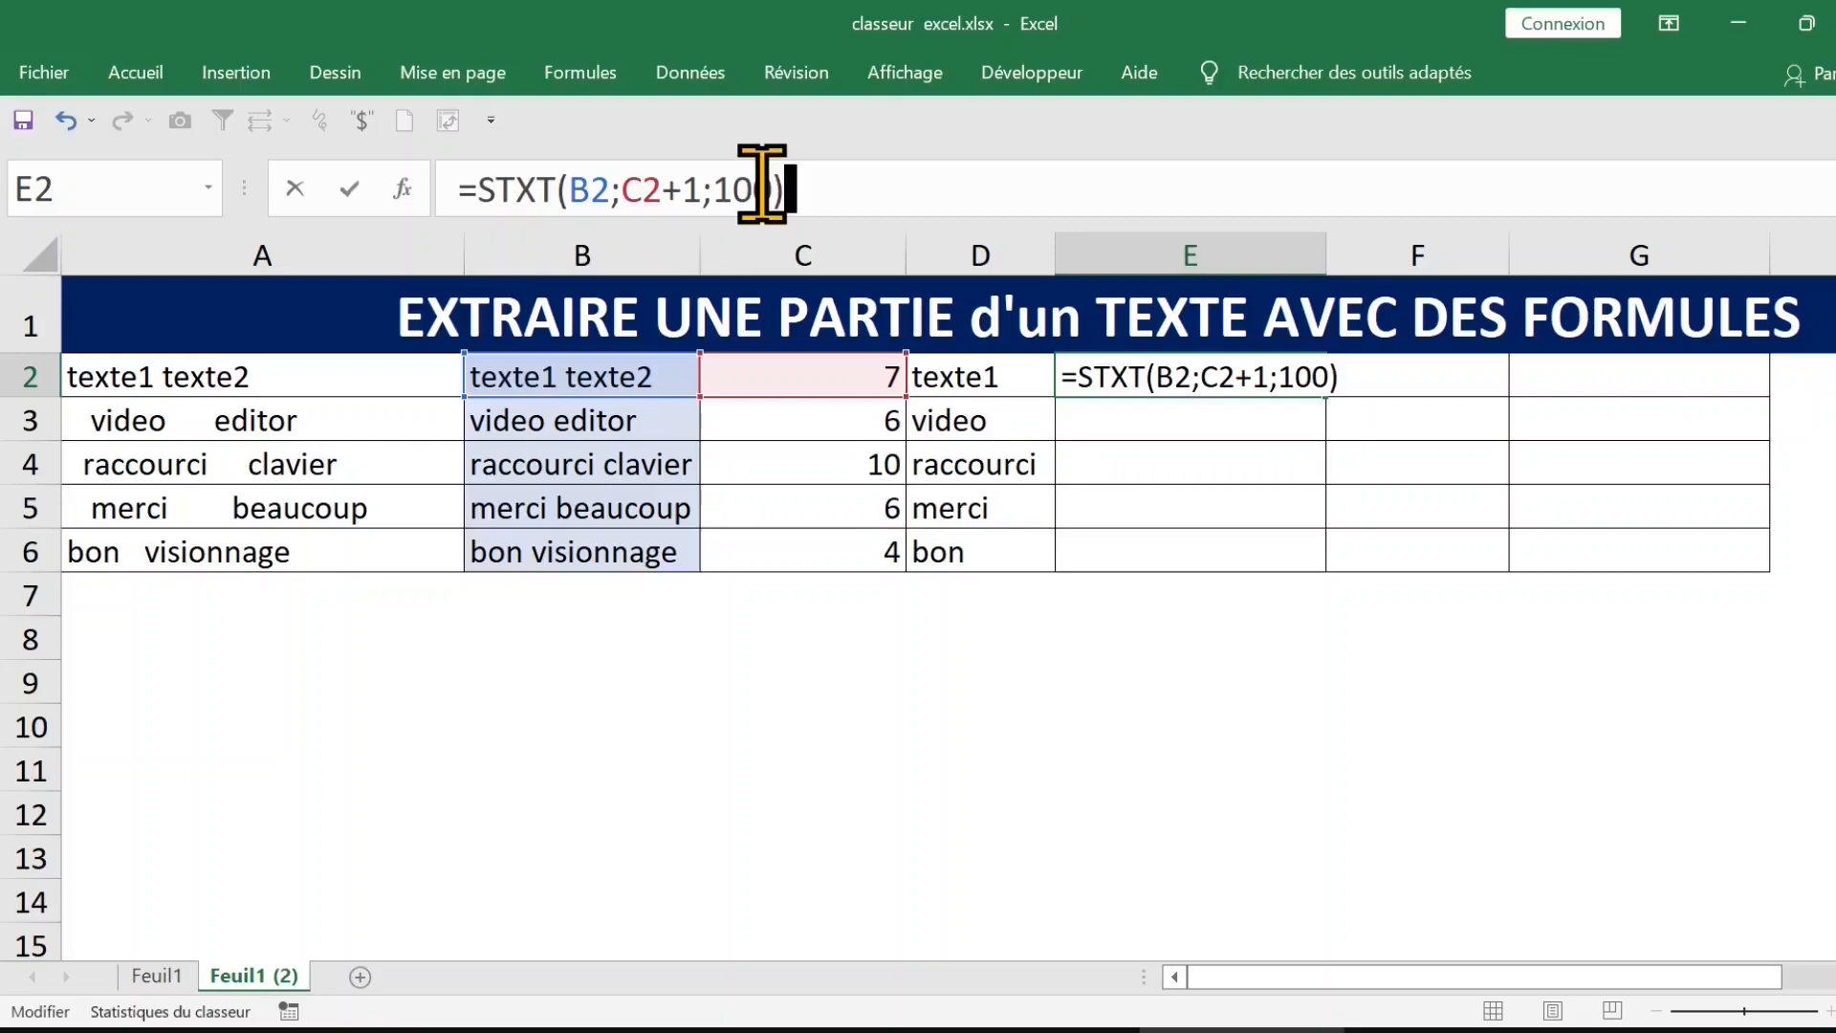
pyautogui.hotkey('ctrl', 'Return')
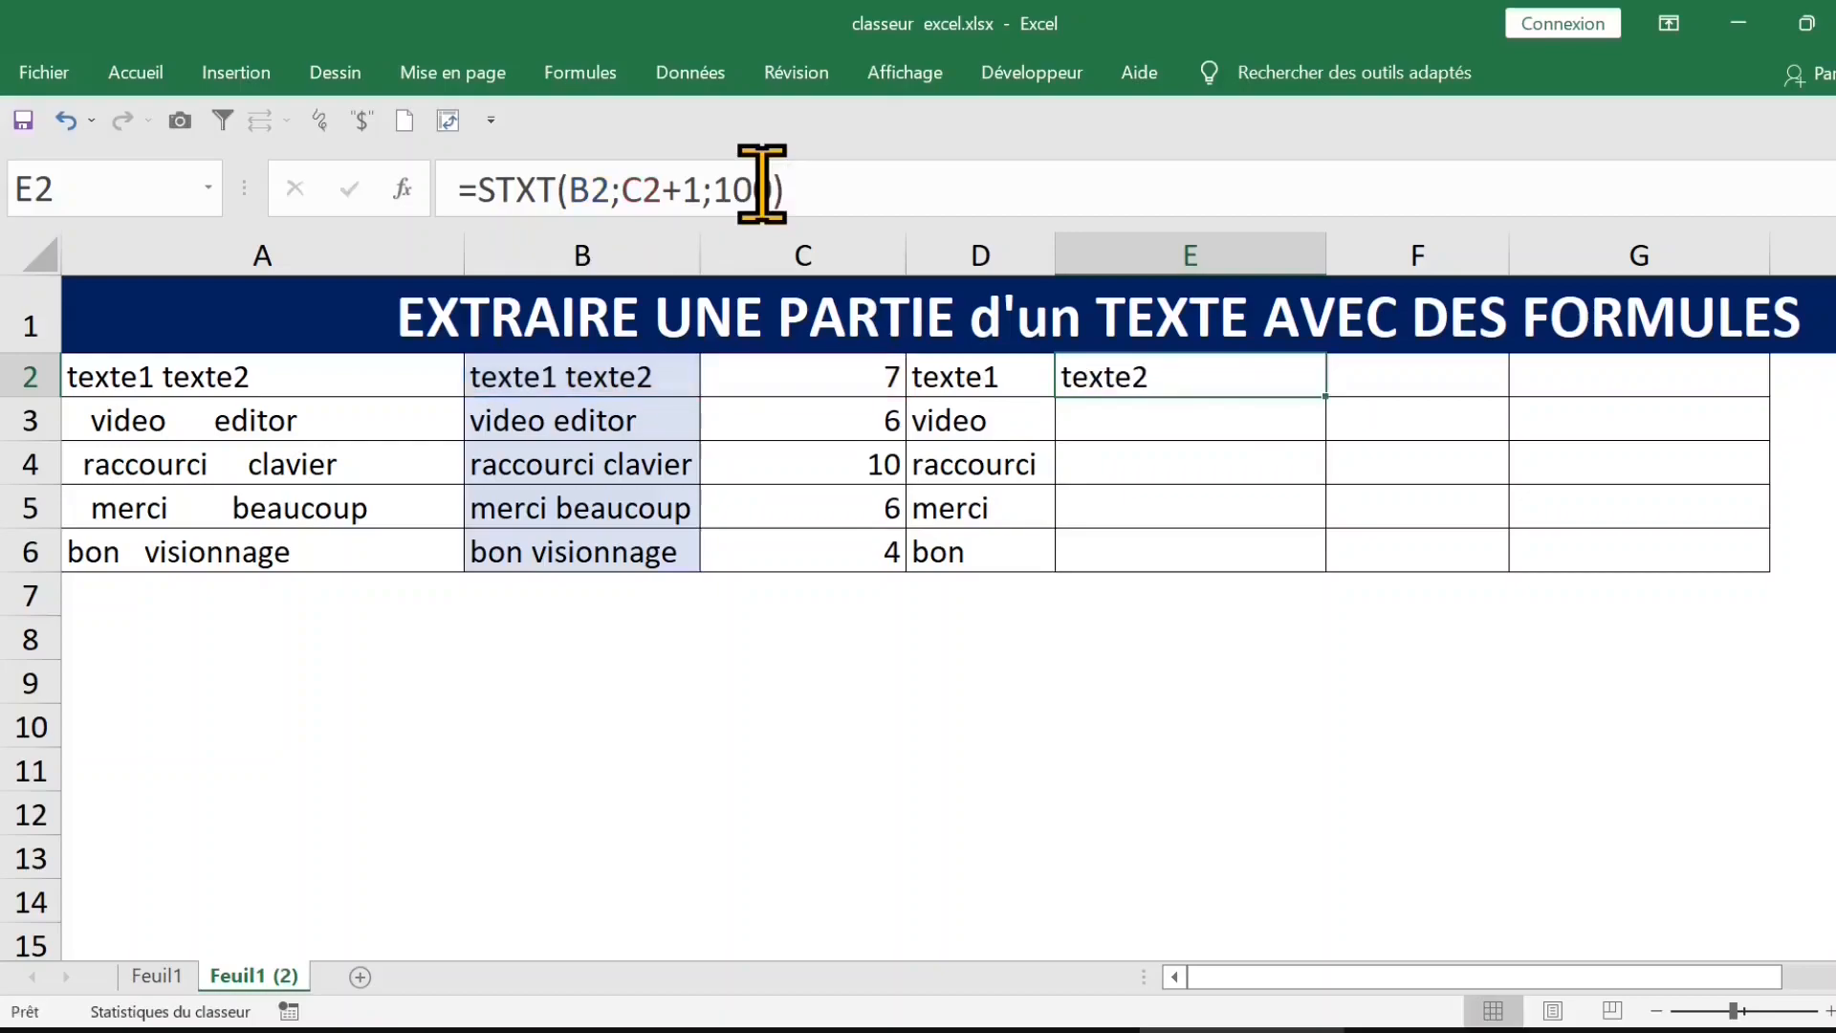
pyautogui.doubleClick(1334, 400)
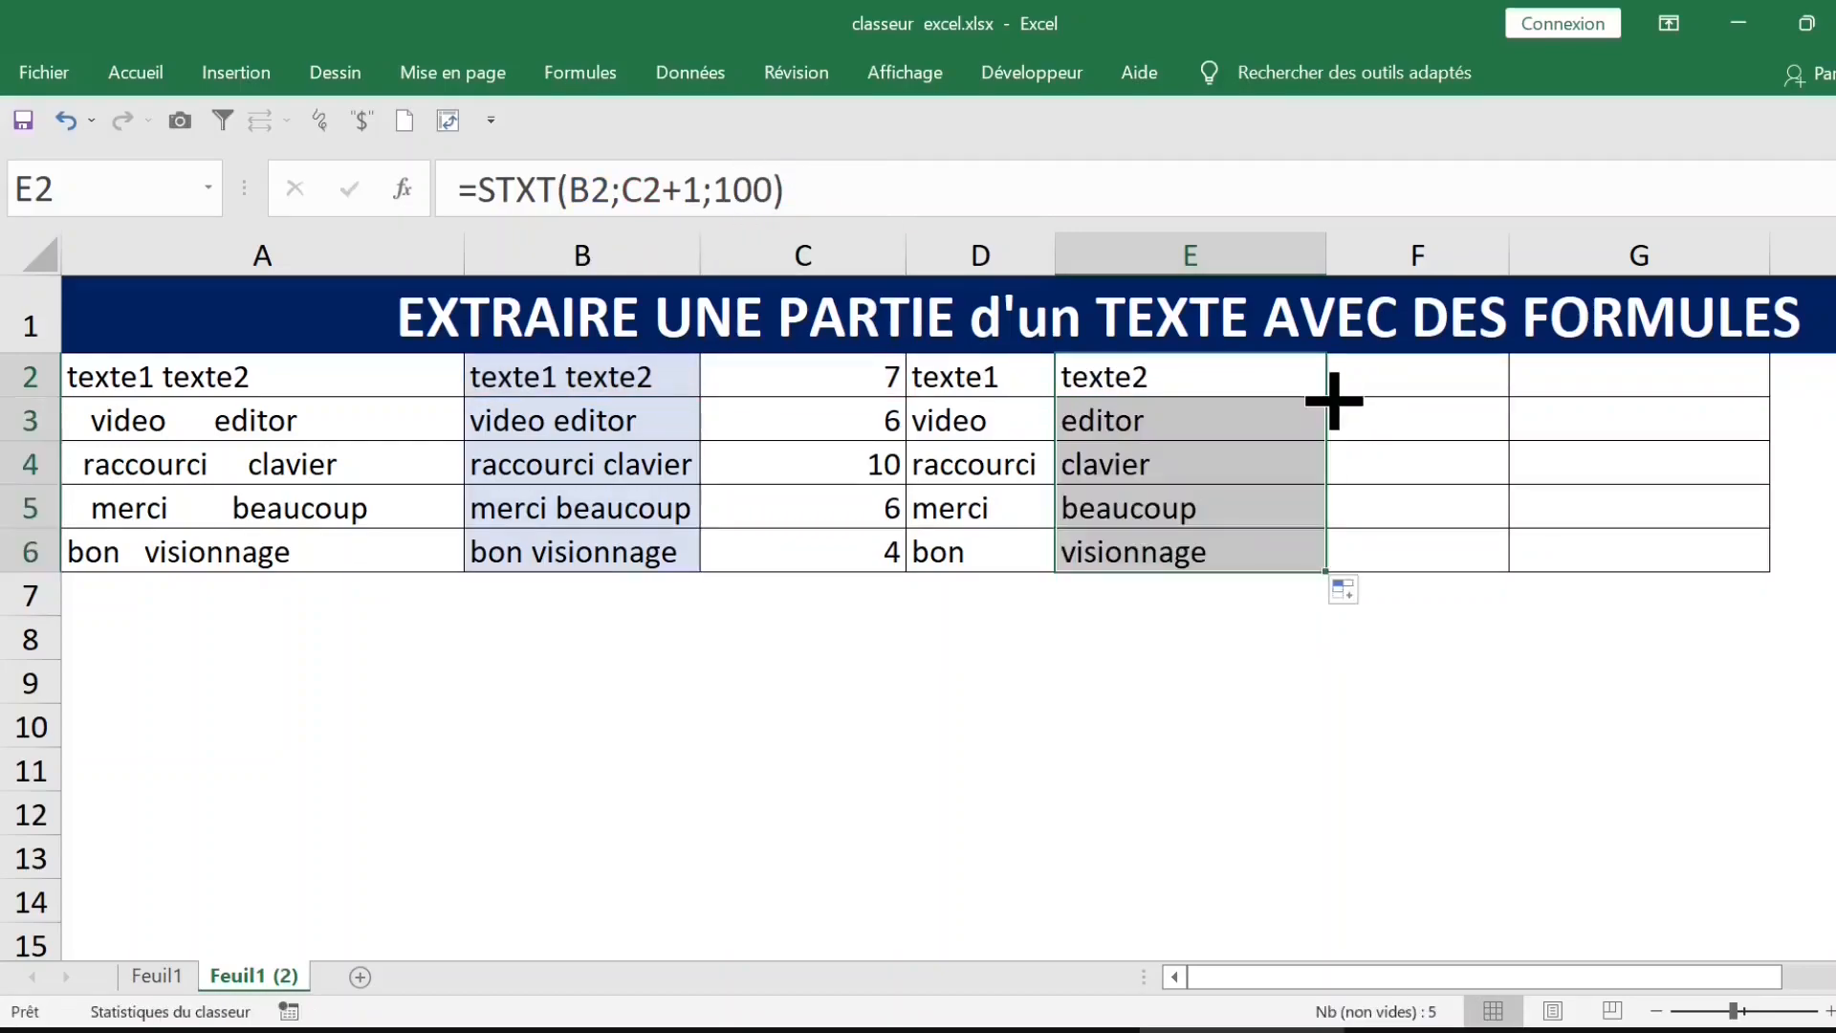
pyautogui.click(1258, 386)
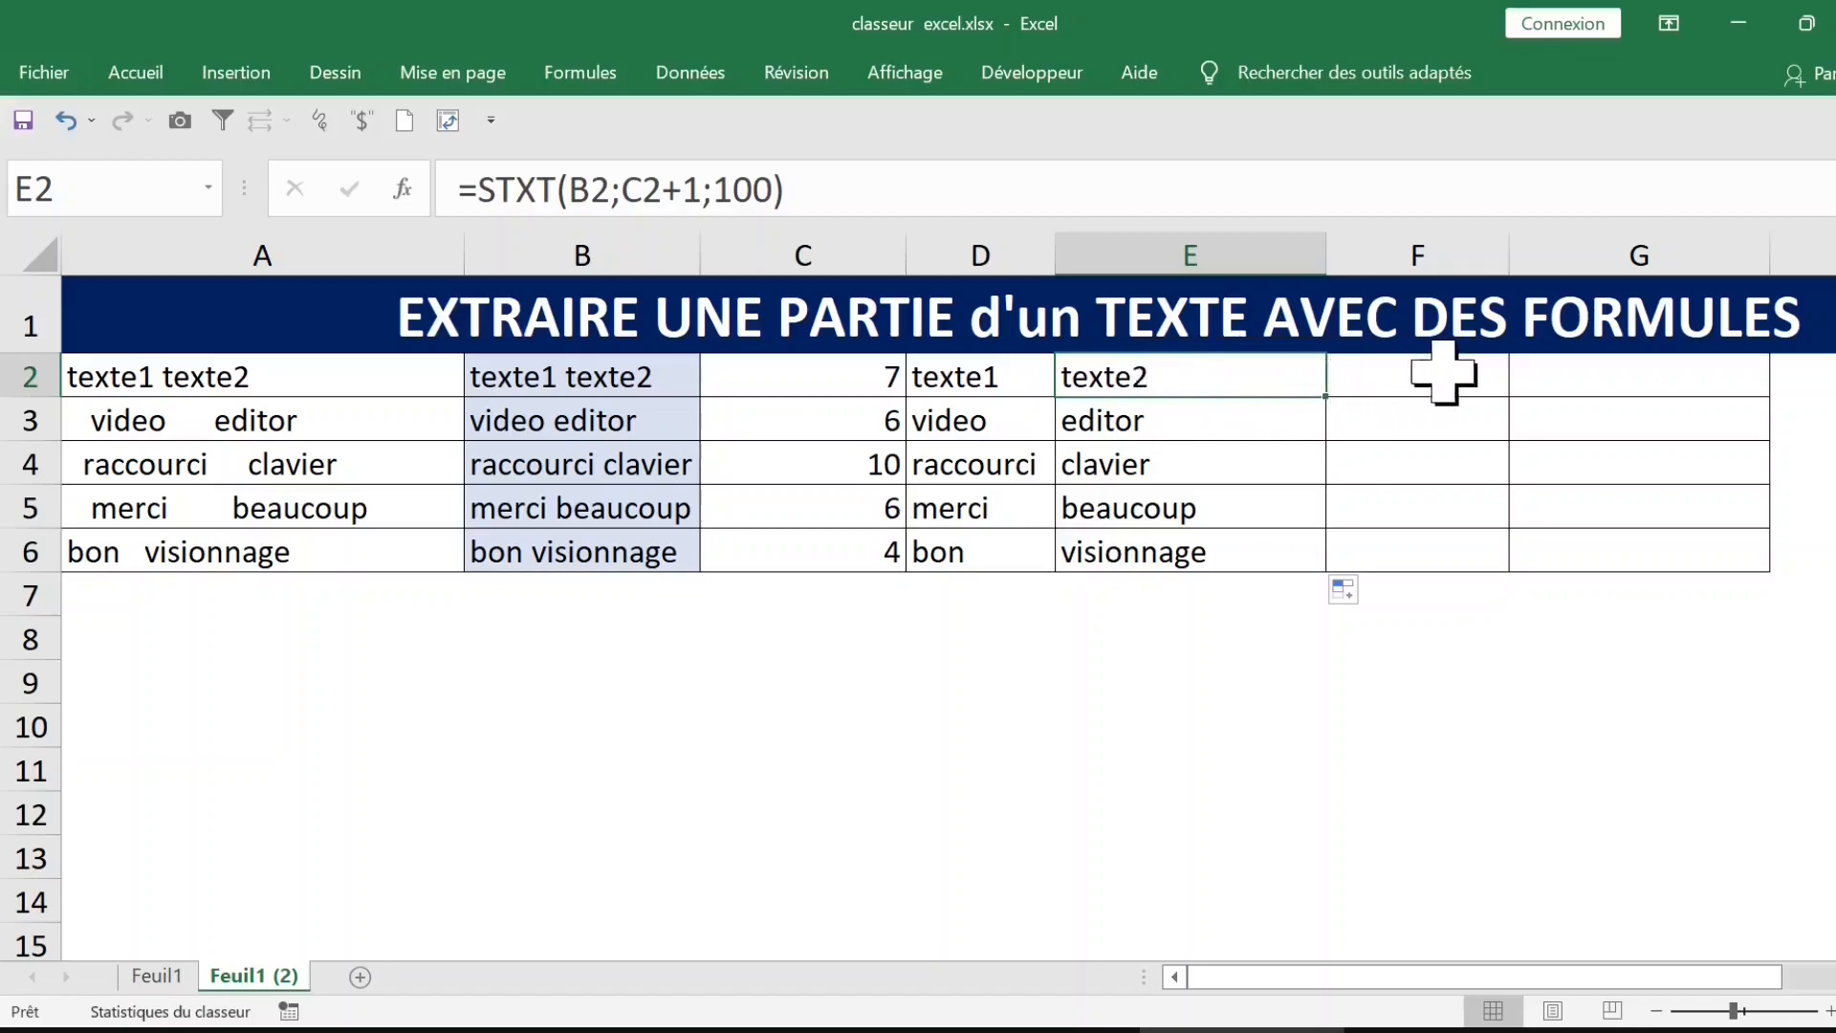
# Step: Enter the formula =NBCAR(E2) in F2 to count the characters of the extracted second word
pyautogui.click(1396, 381)
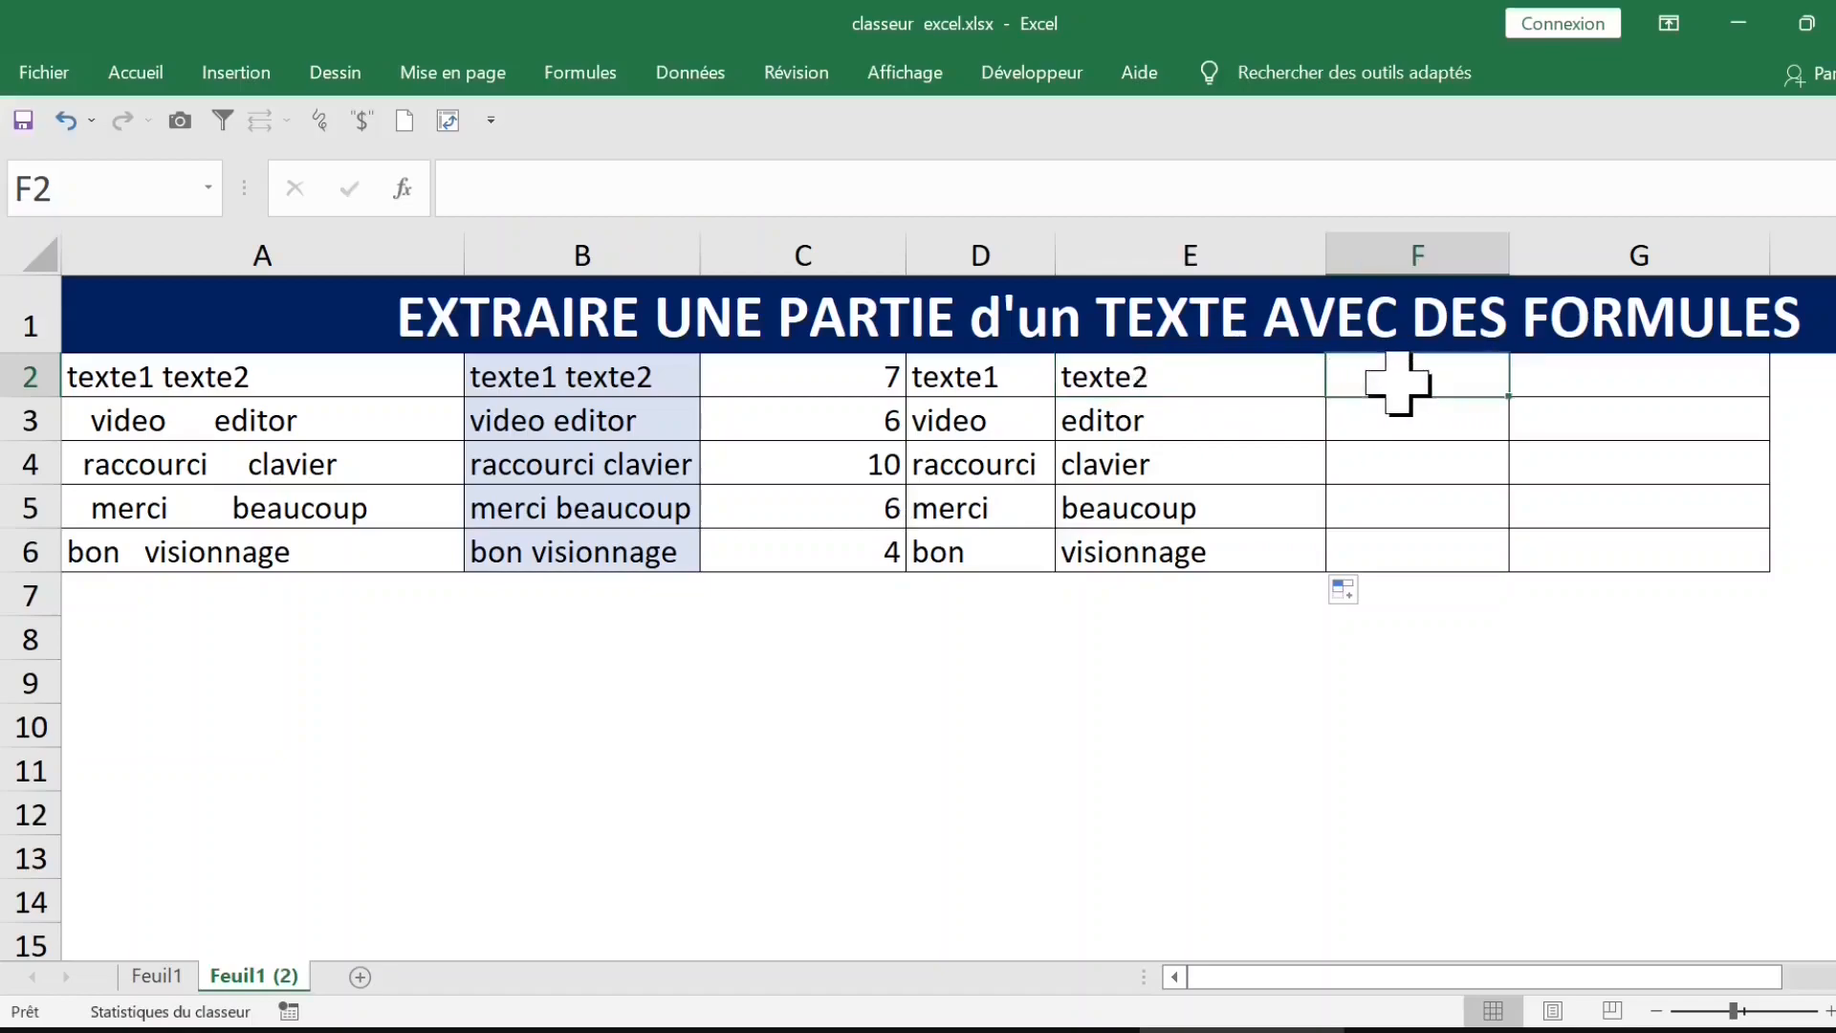
pyautogui.write('=nbcar')
pyautogui.press('Tab')
pyautogui.click(1181, 377)
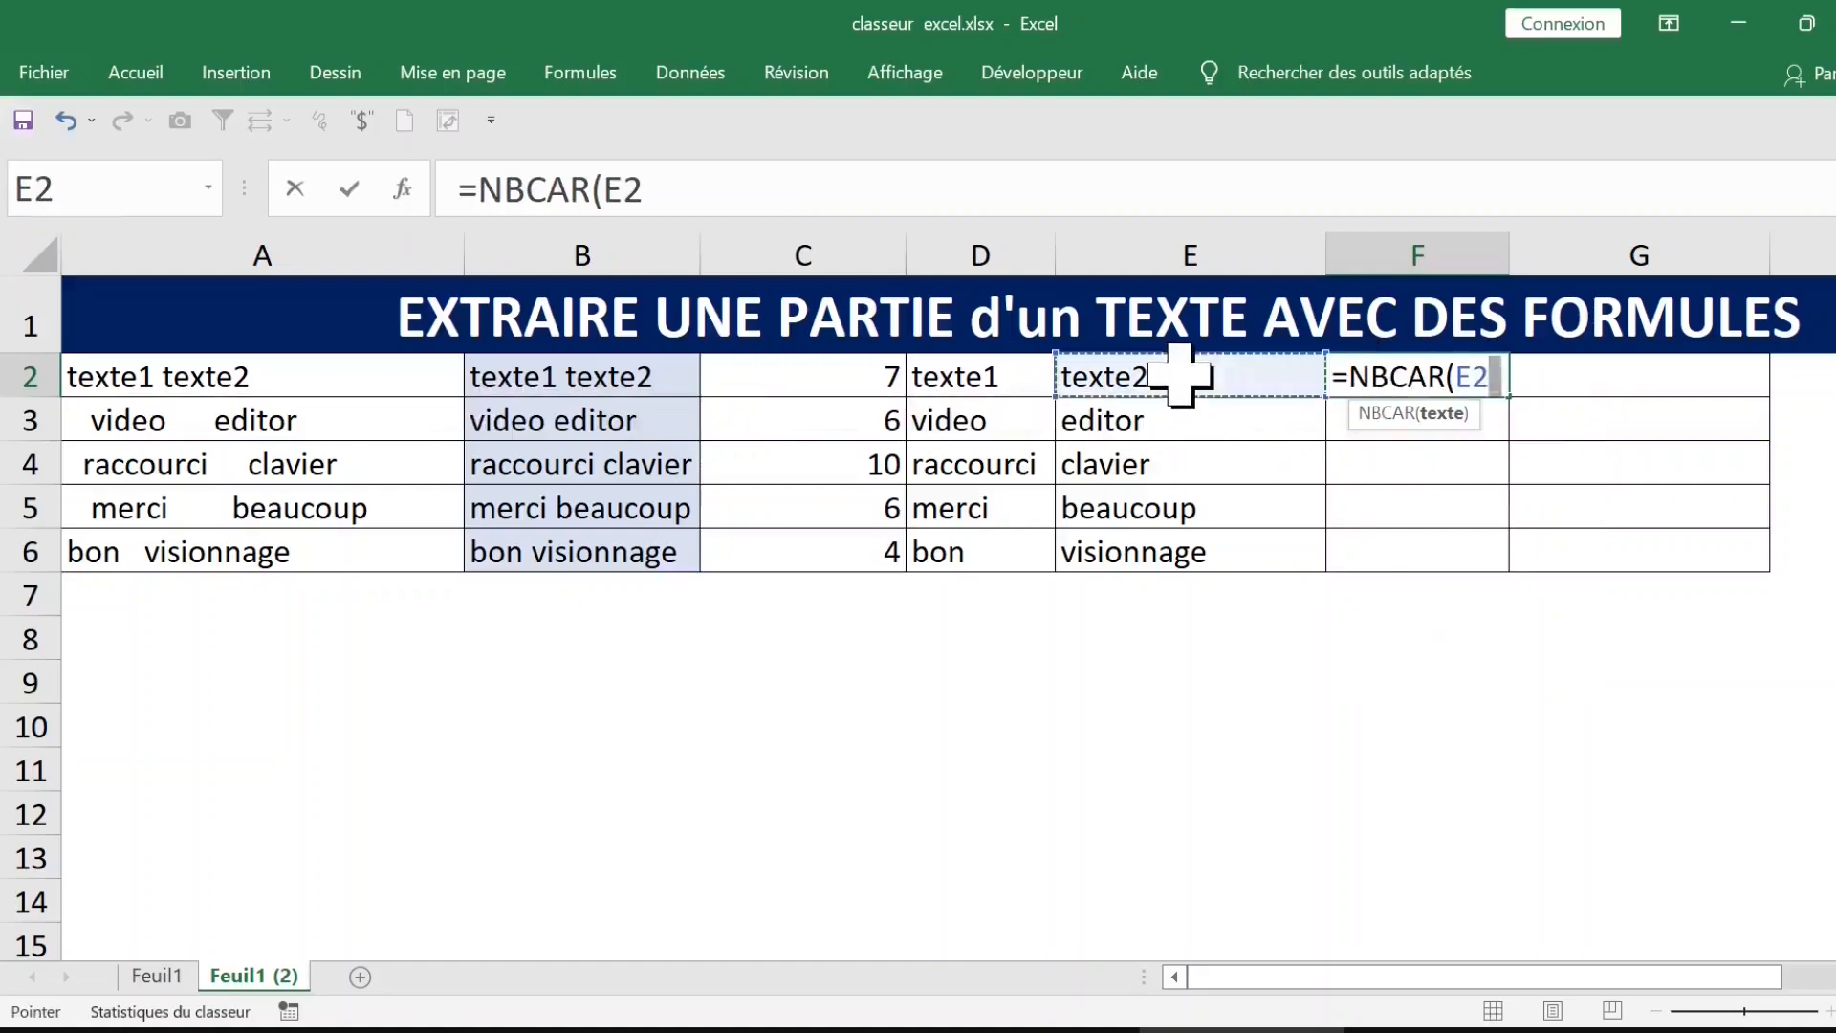
pyautogui.press('Return')
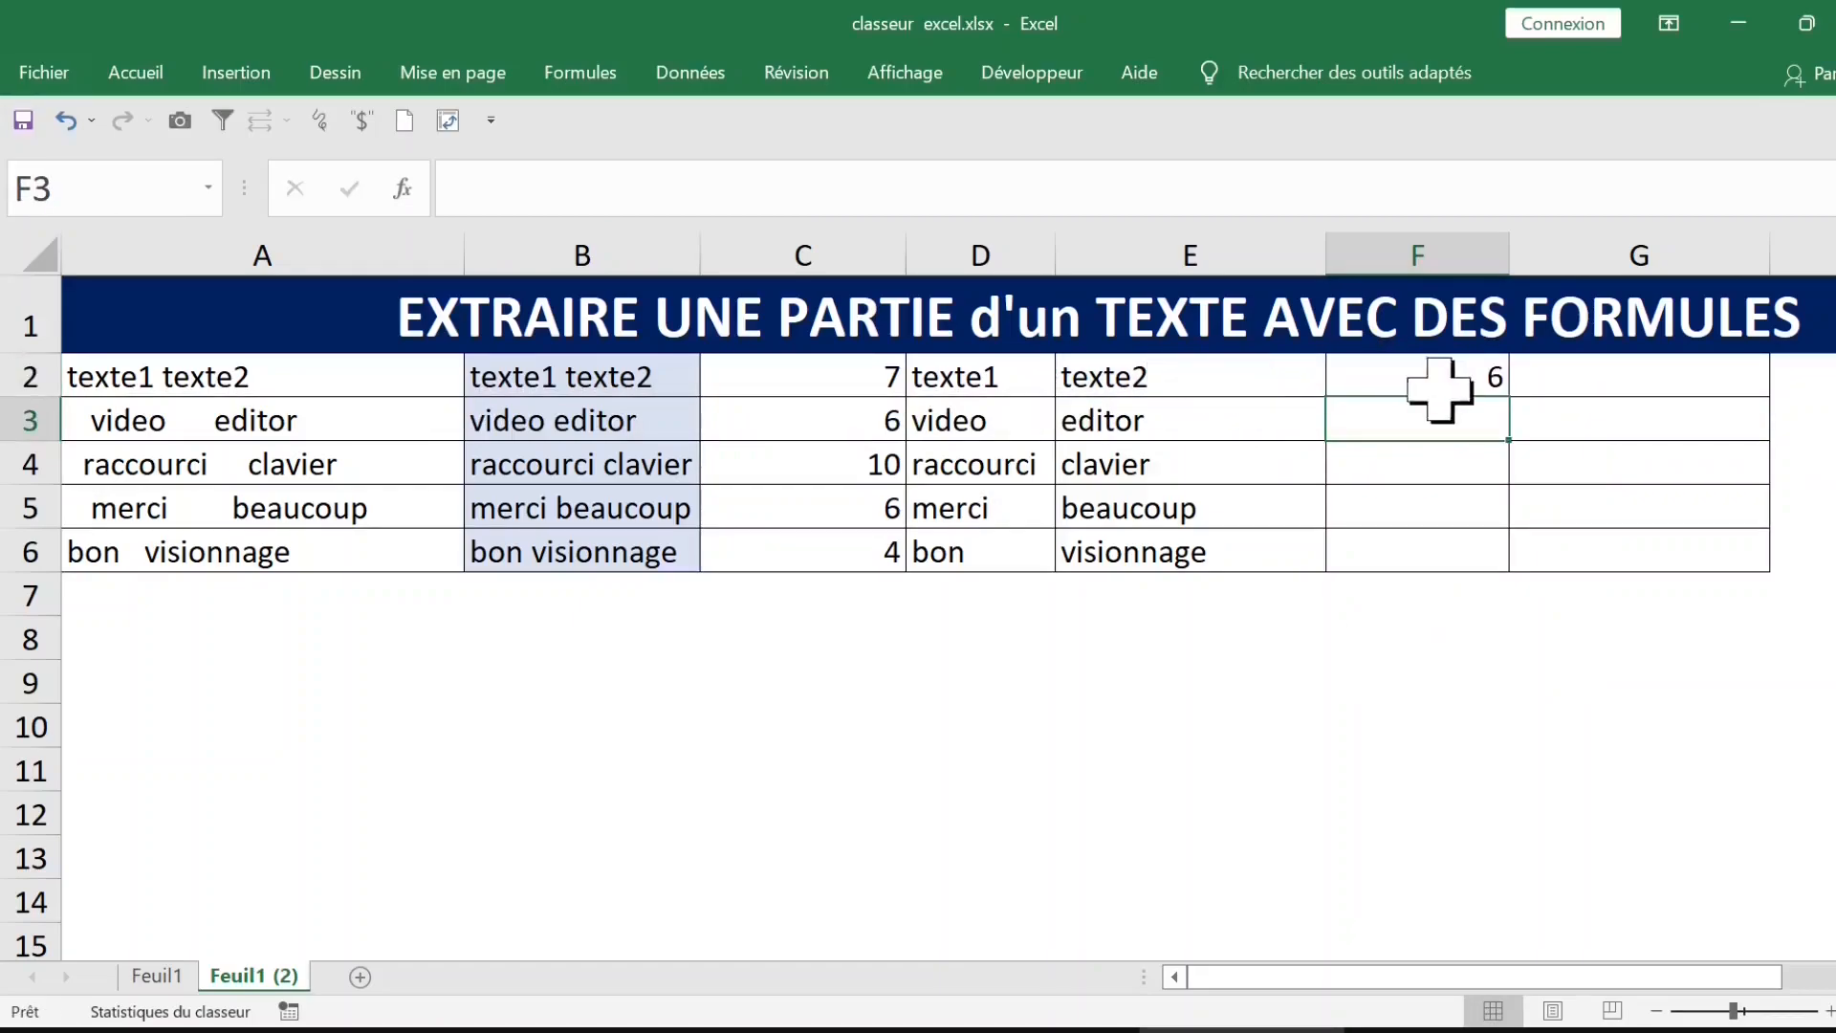
# Step: Fill the NBCAR formula from F2 down to F6 and check the lengths of the second words
pyautogui.click(1449, 383)
pyautogui.doubleClick(1508, 395)
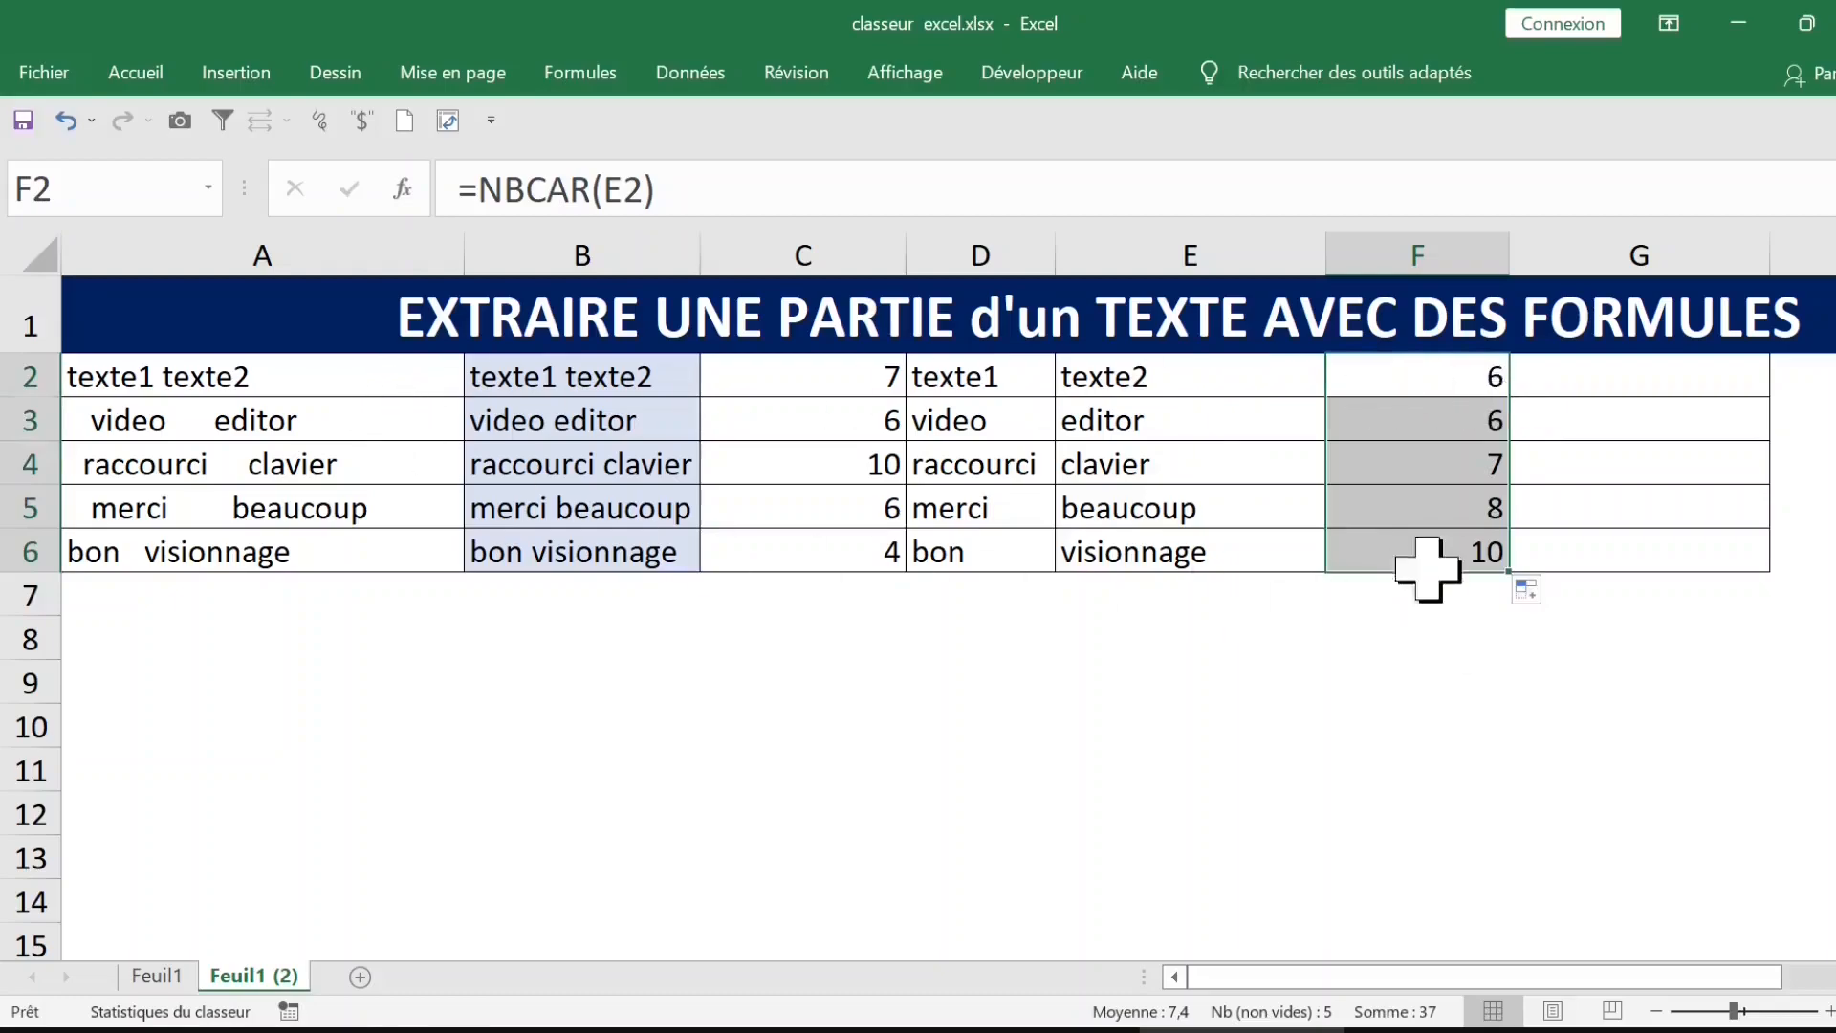
pyautogui.click(1455, 461)
pyautogui.click(364, 422)
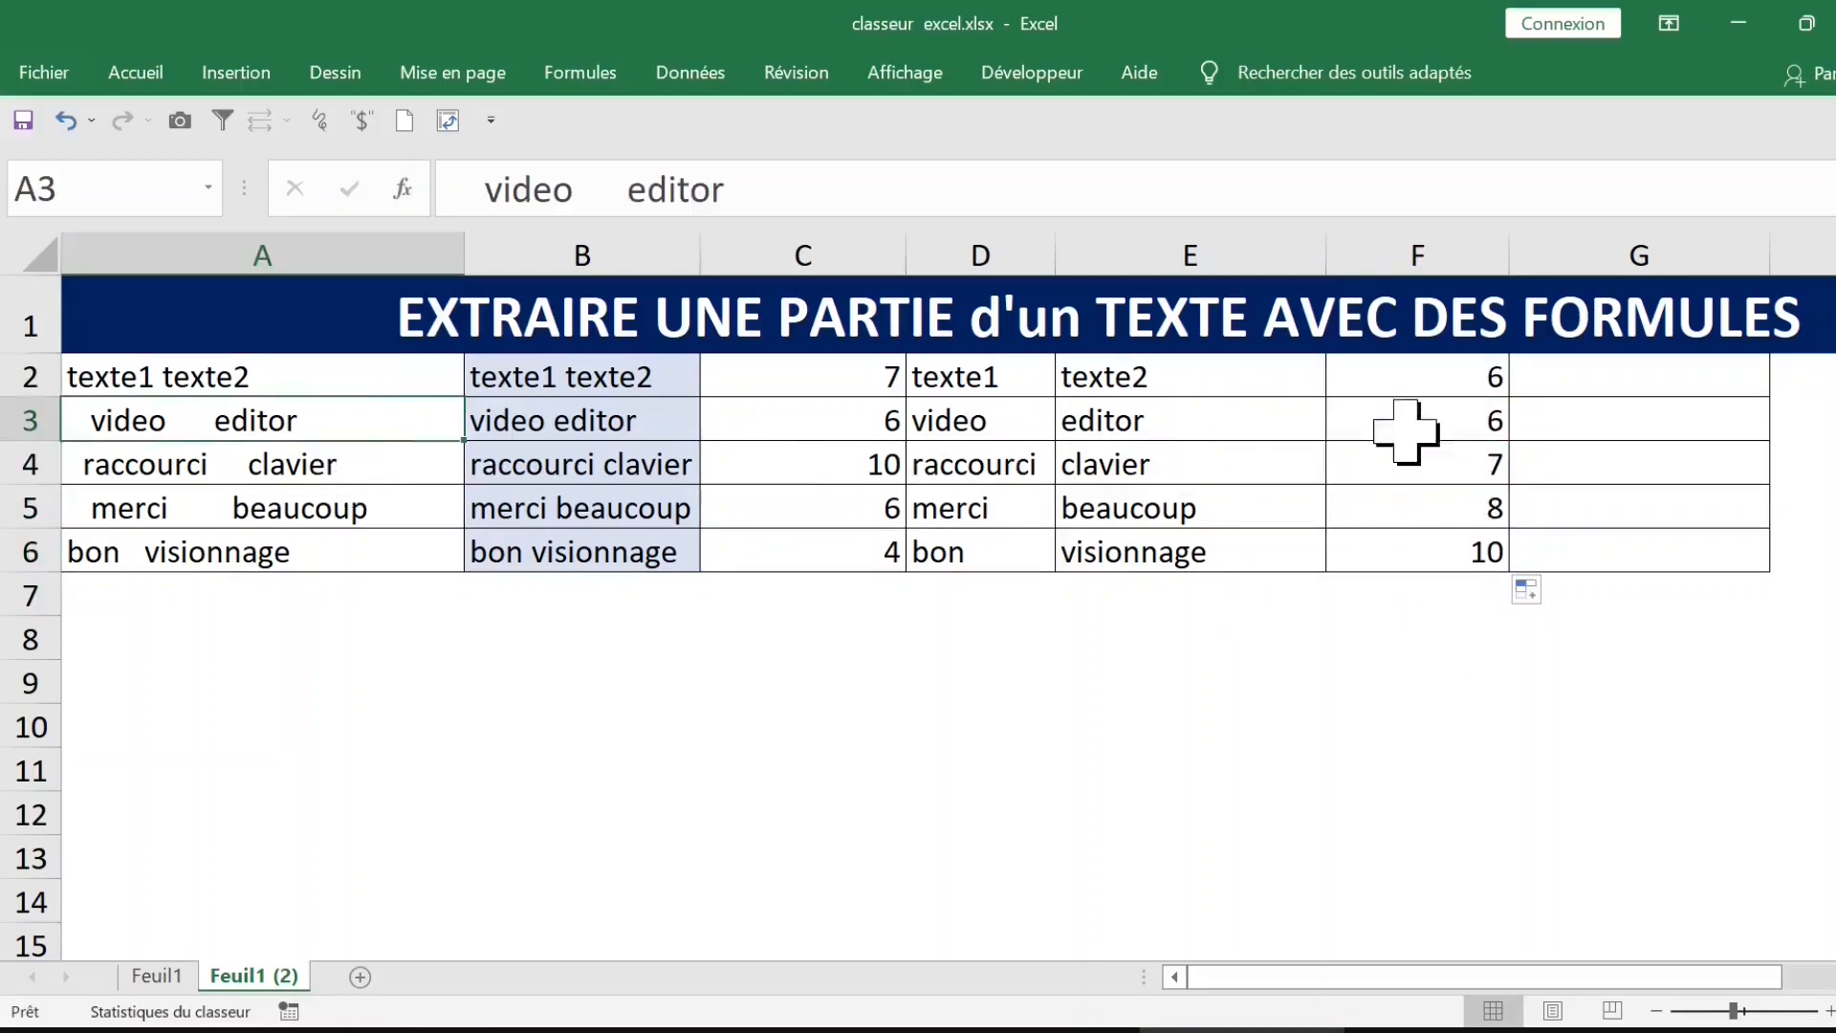
# Step: Clear the NBCAR character counts from cells F2 to F6
pyautogui.moveTo(1422, 381); pyautogui.dragTo(1437, 550)
pyautogui.press('Delete')
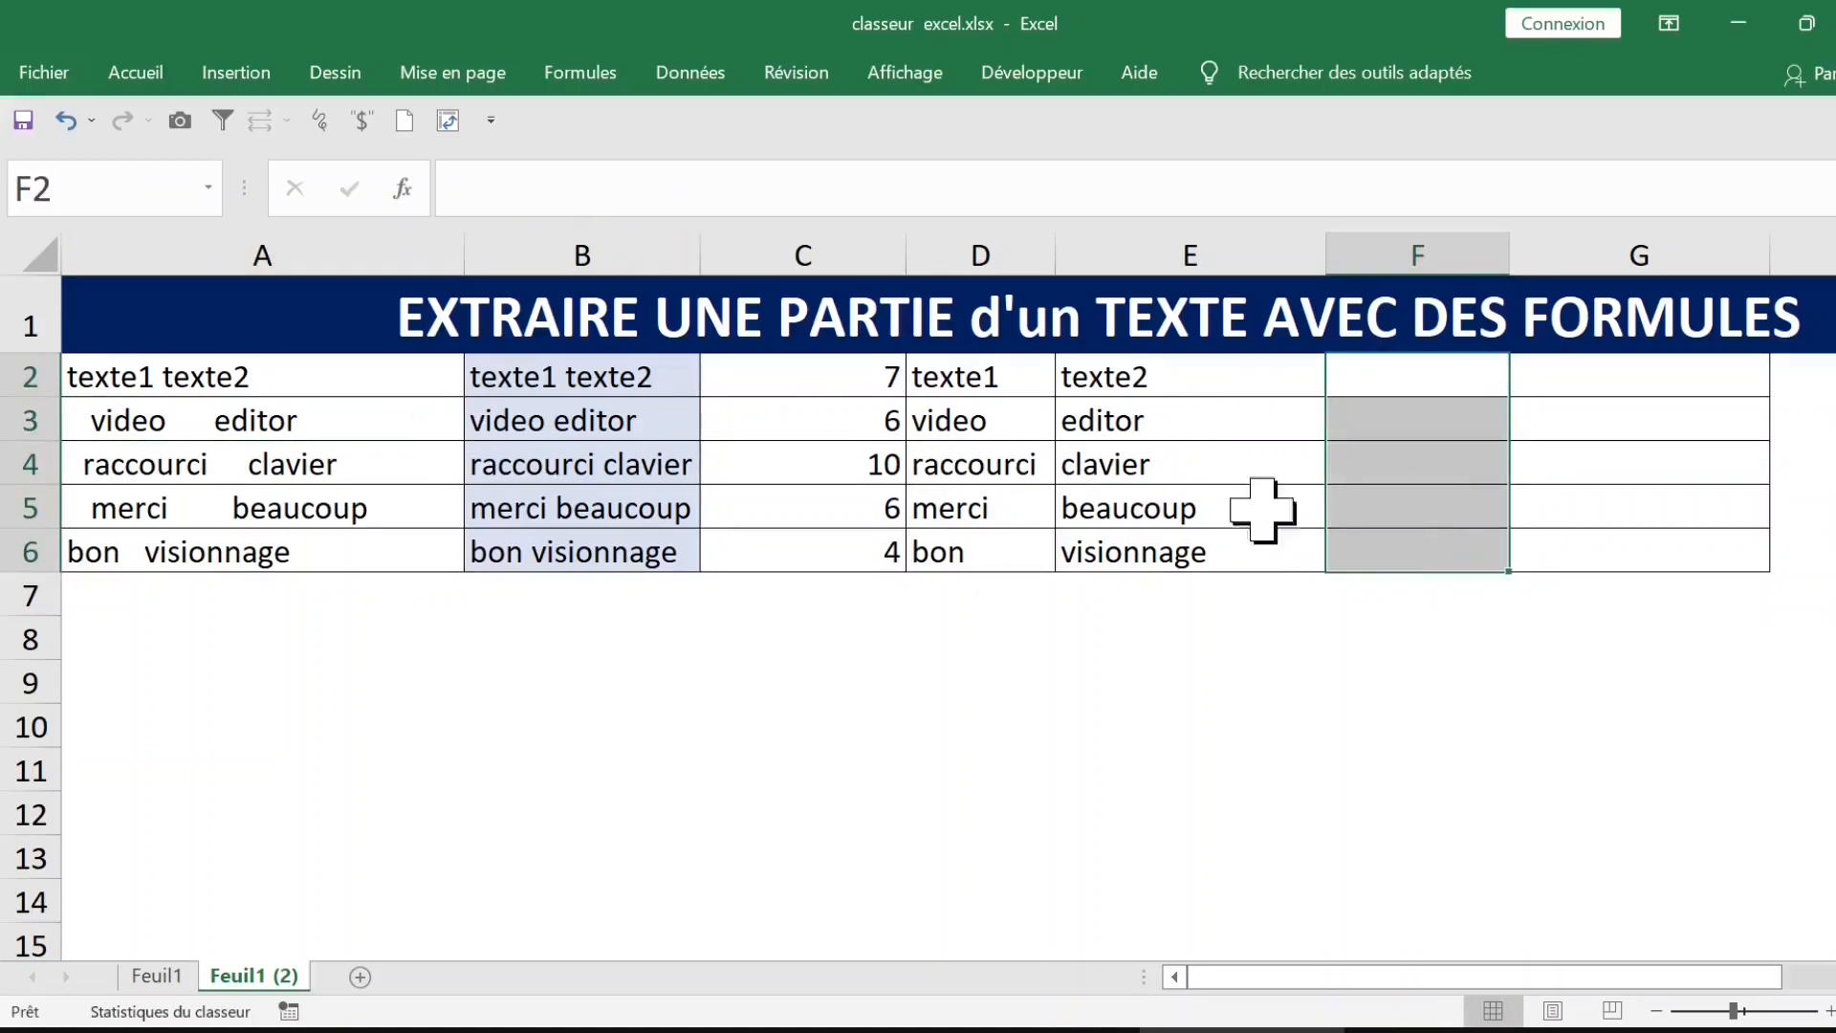
pyautogui.click(1168, 380)
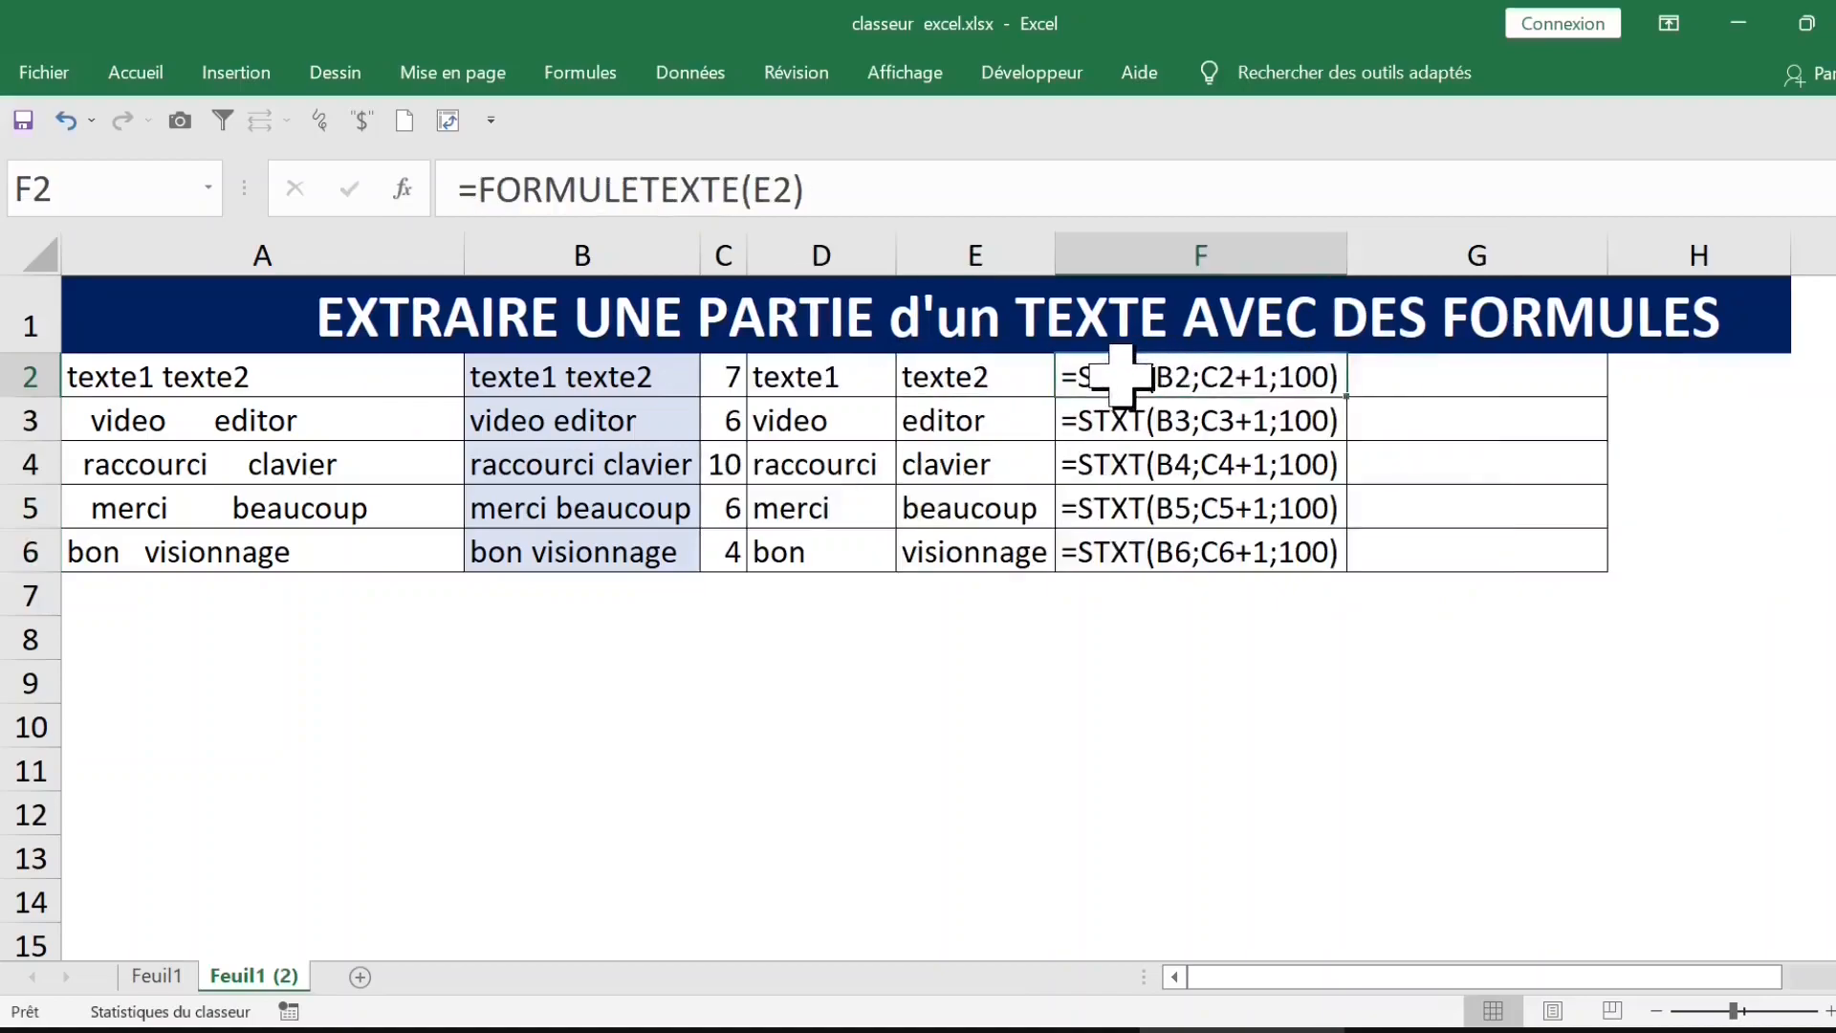
# Step: Enter the formula =DROITE(B2;NBCAR(B2)) in G2 and fill it down to G6
pyautogui.click(1033, 377)
pyautogui.click(1104, 376)
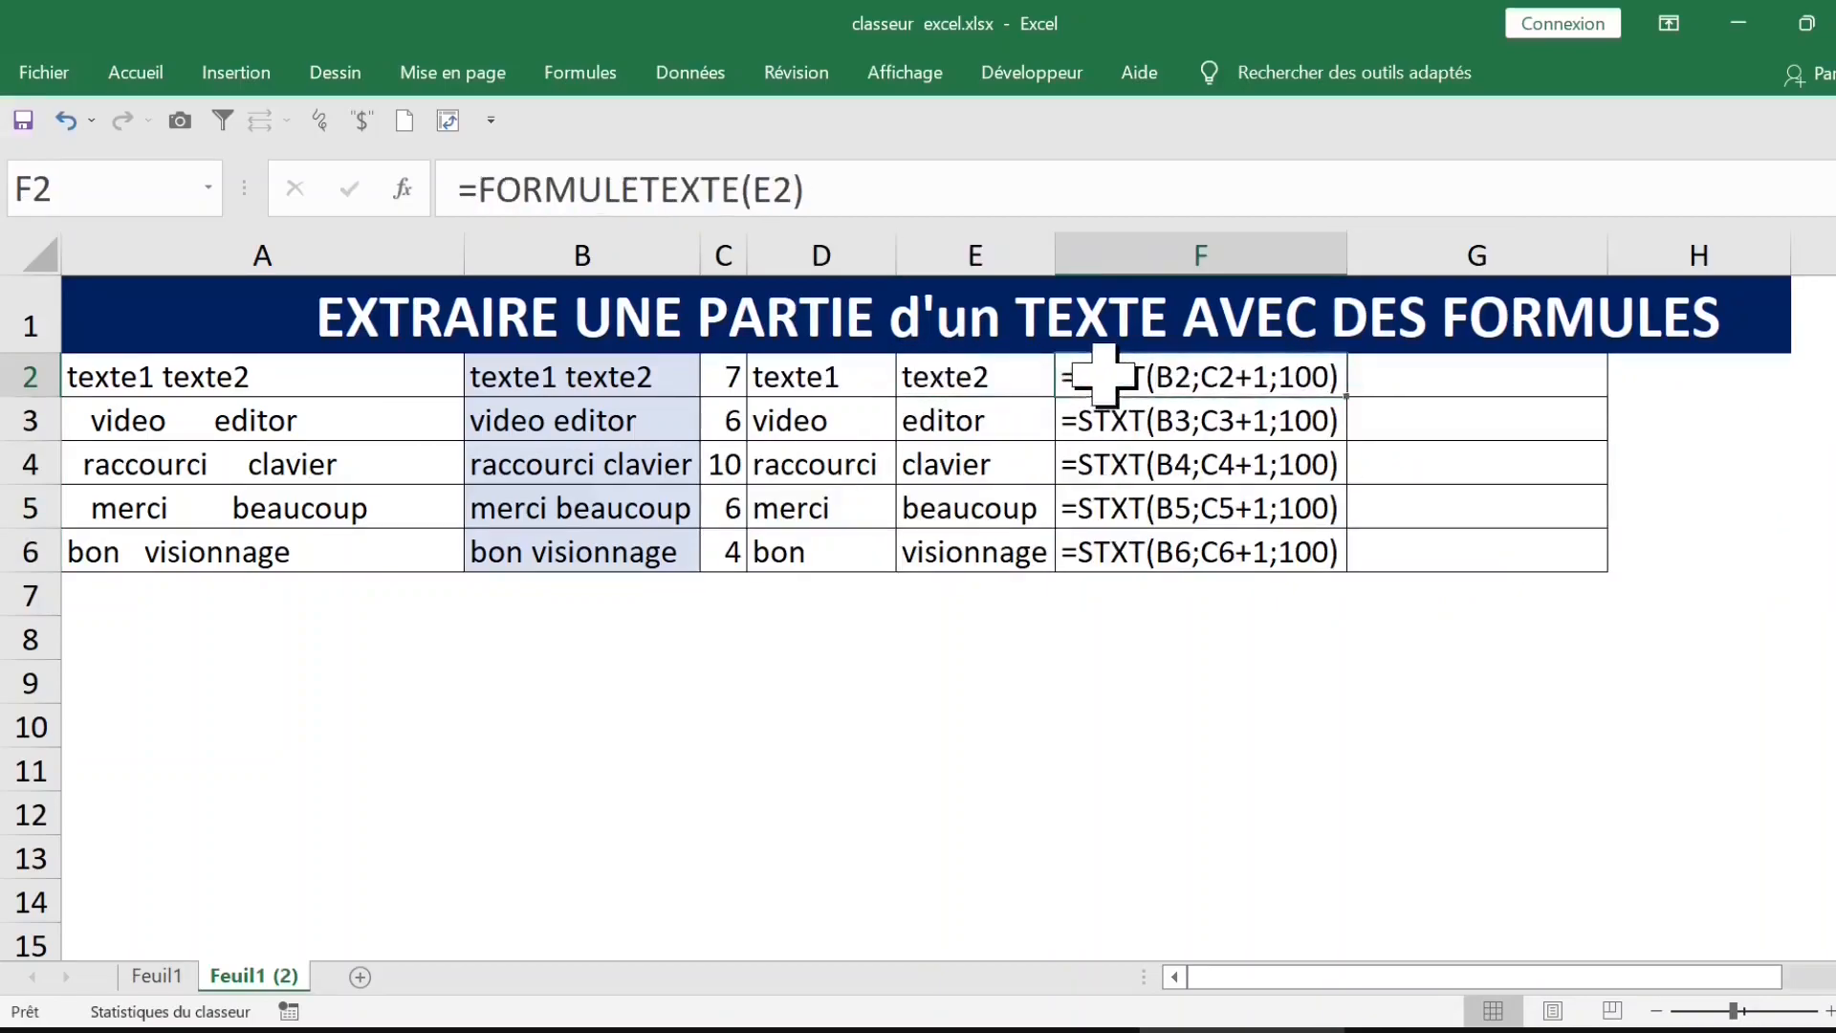
pyautogui.click(972, 375)
pyautogui.click(1381, 379)
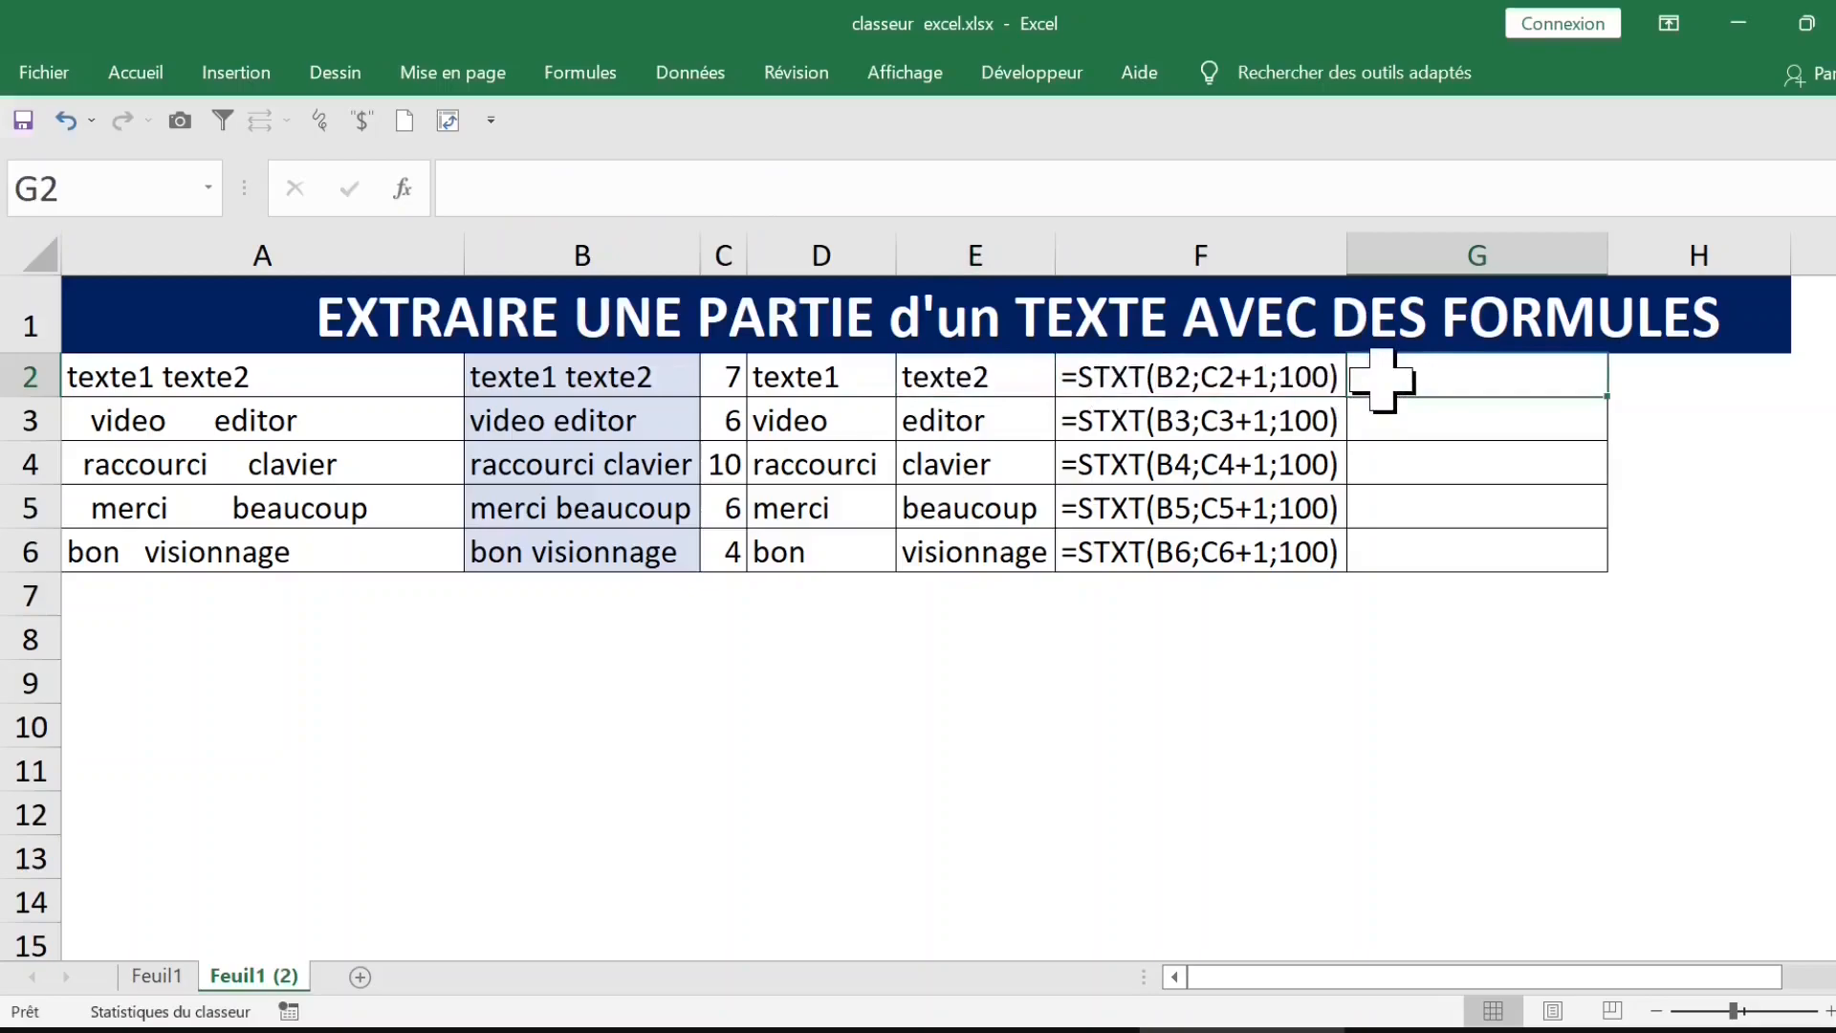
pyautogui.write('=')
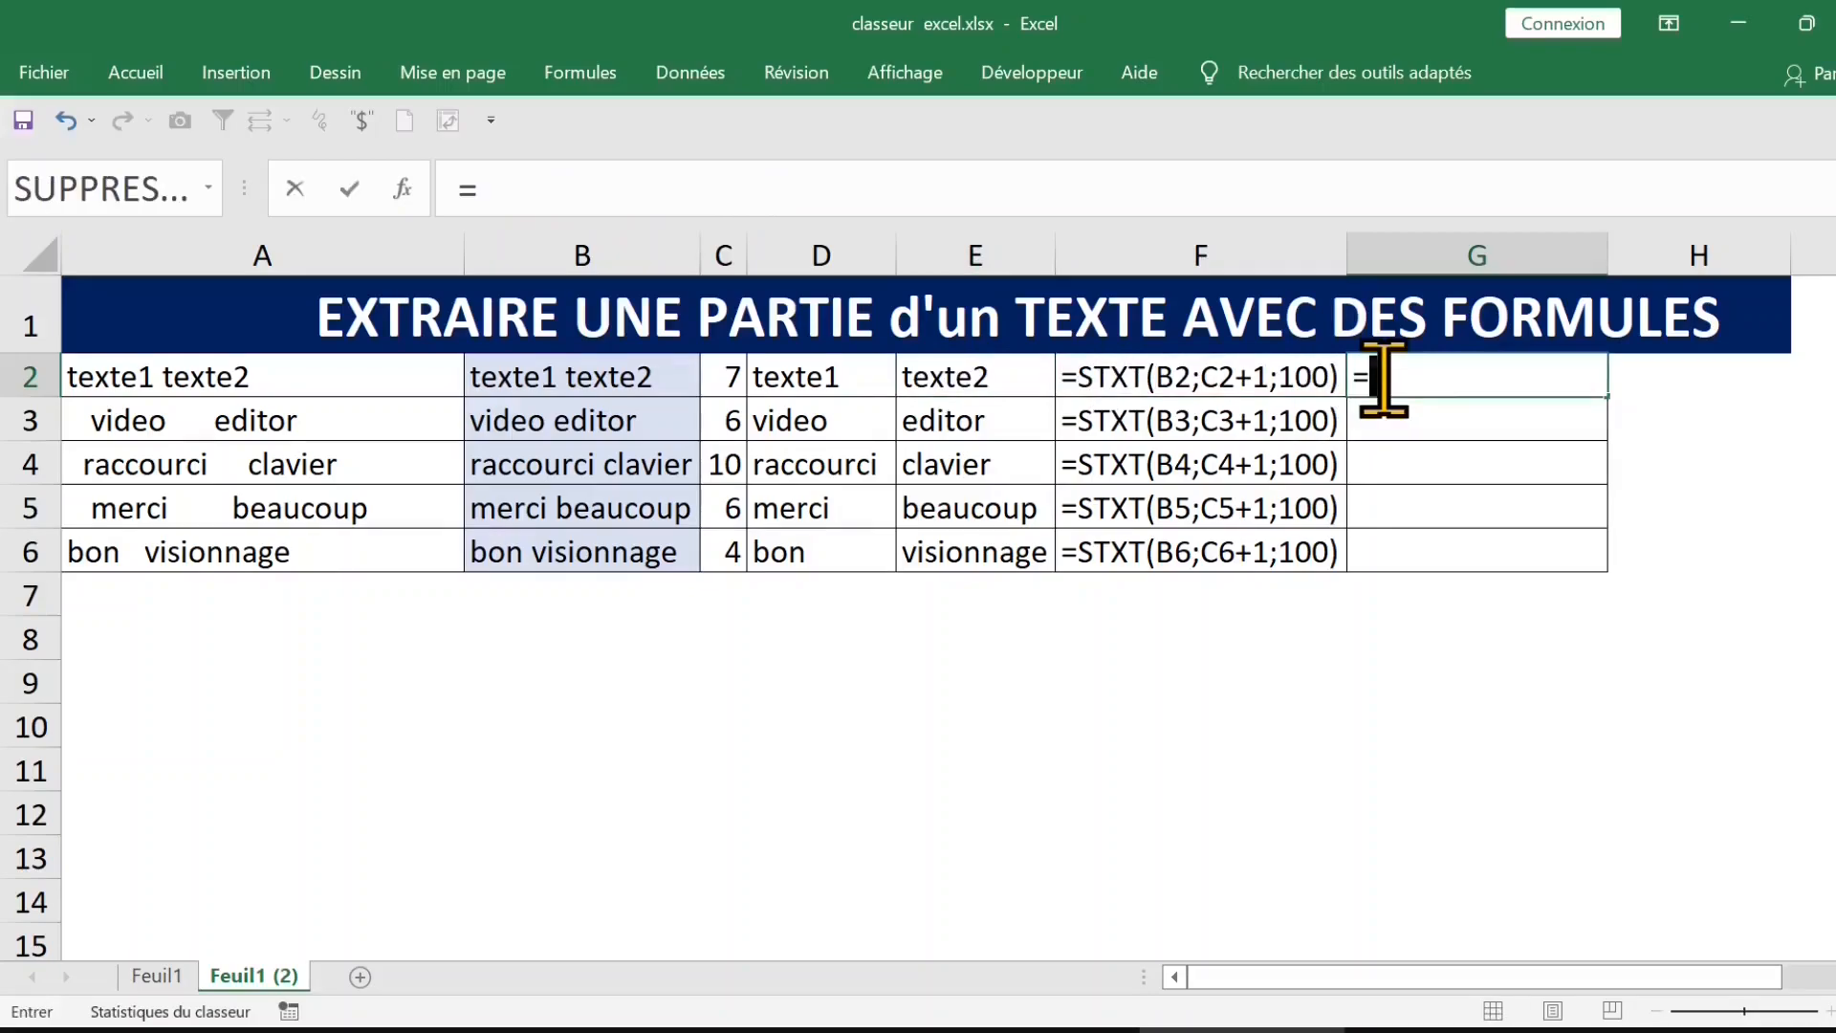
pyautogui.write('=droite')
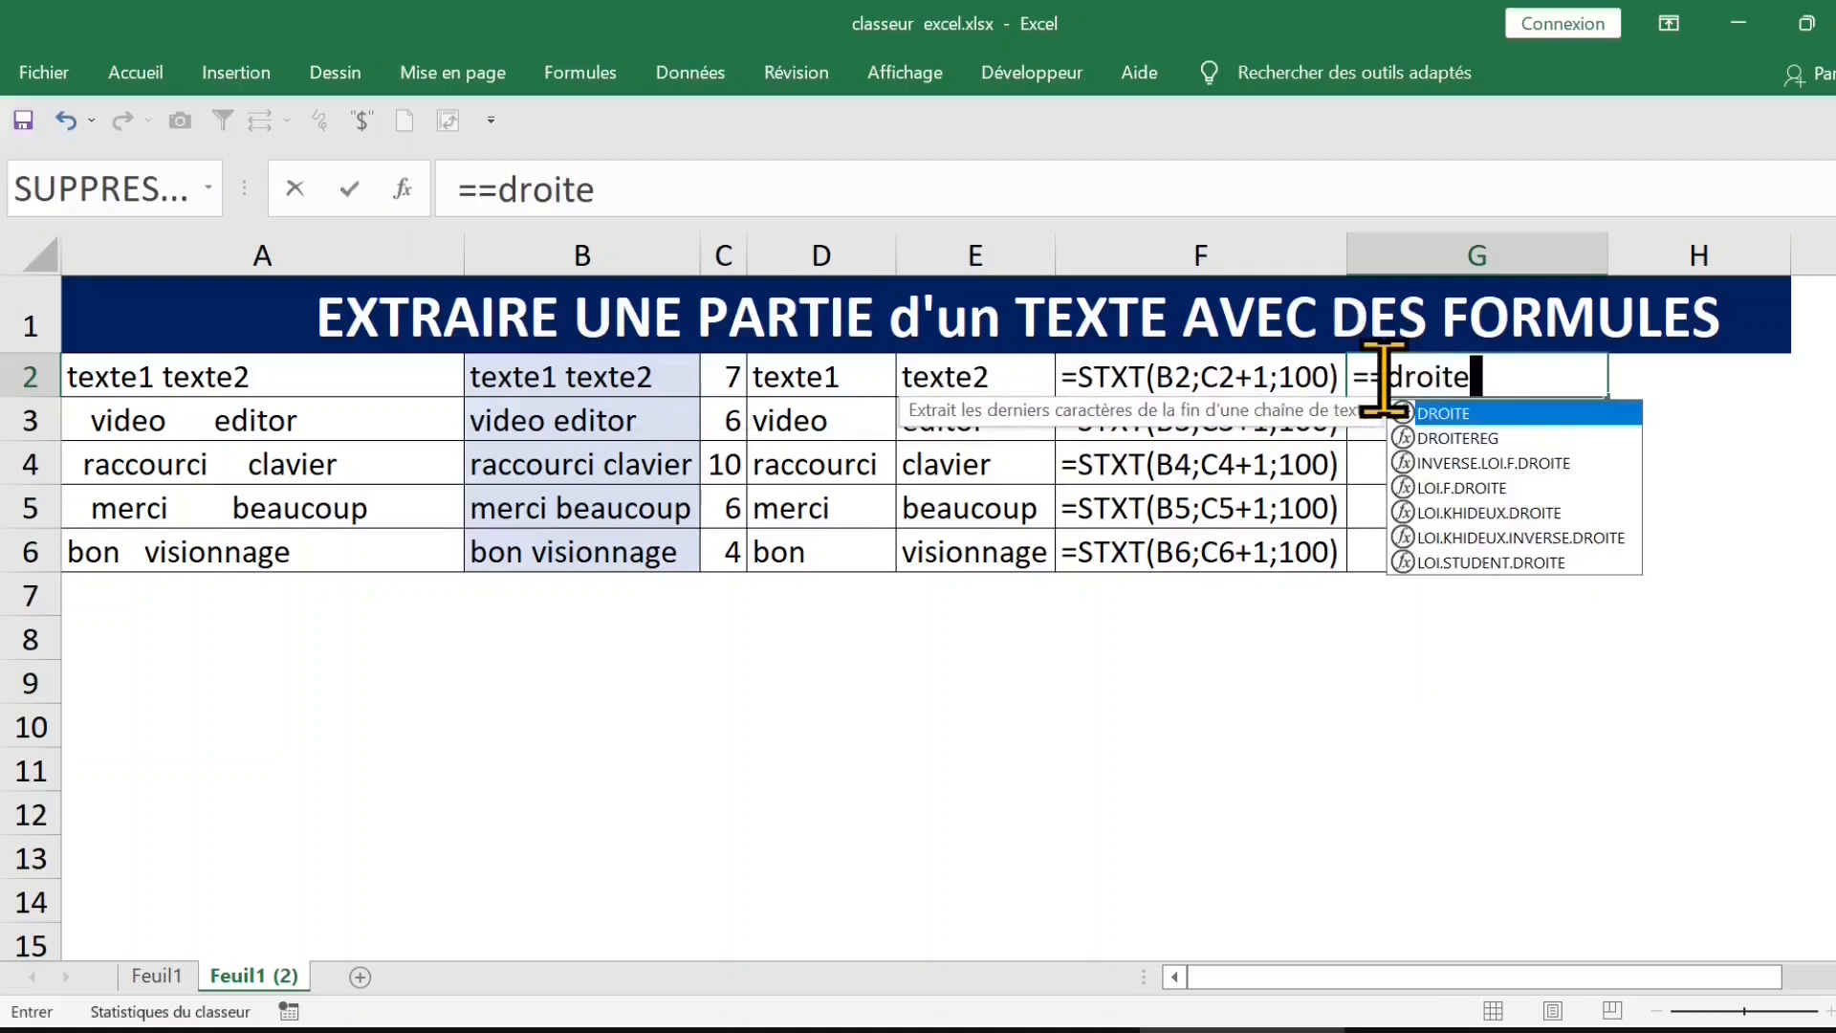
pyautogui.press('Tab')
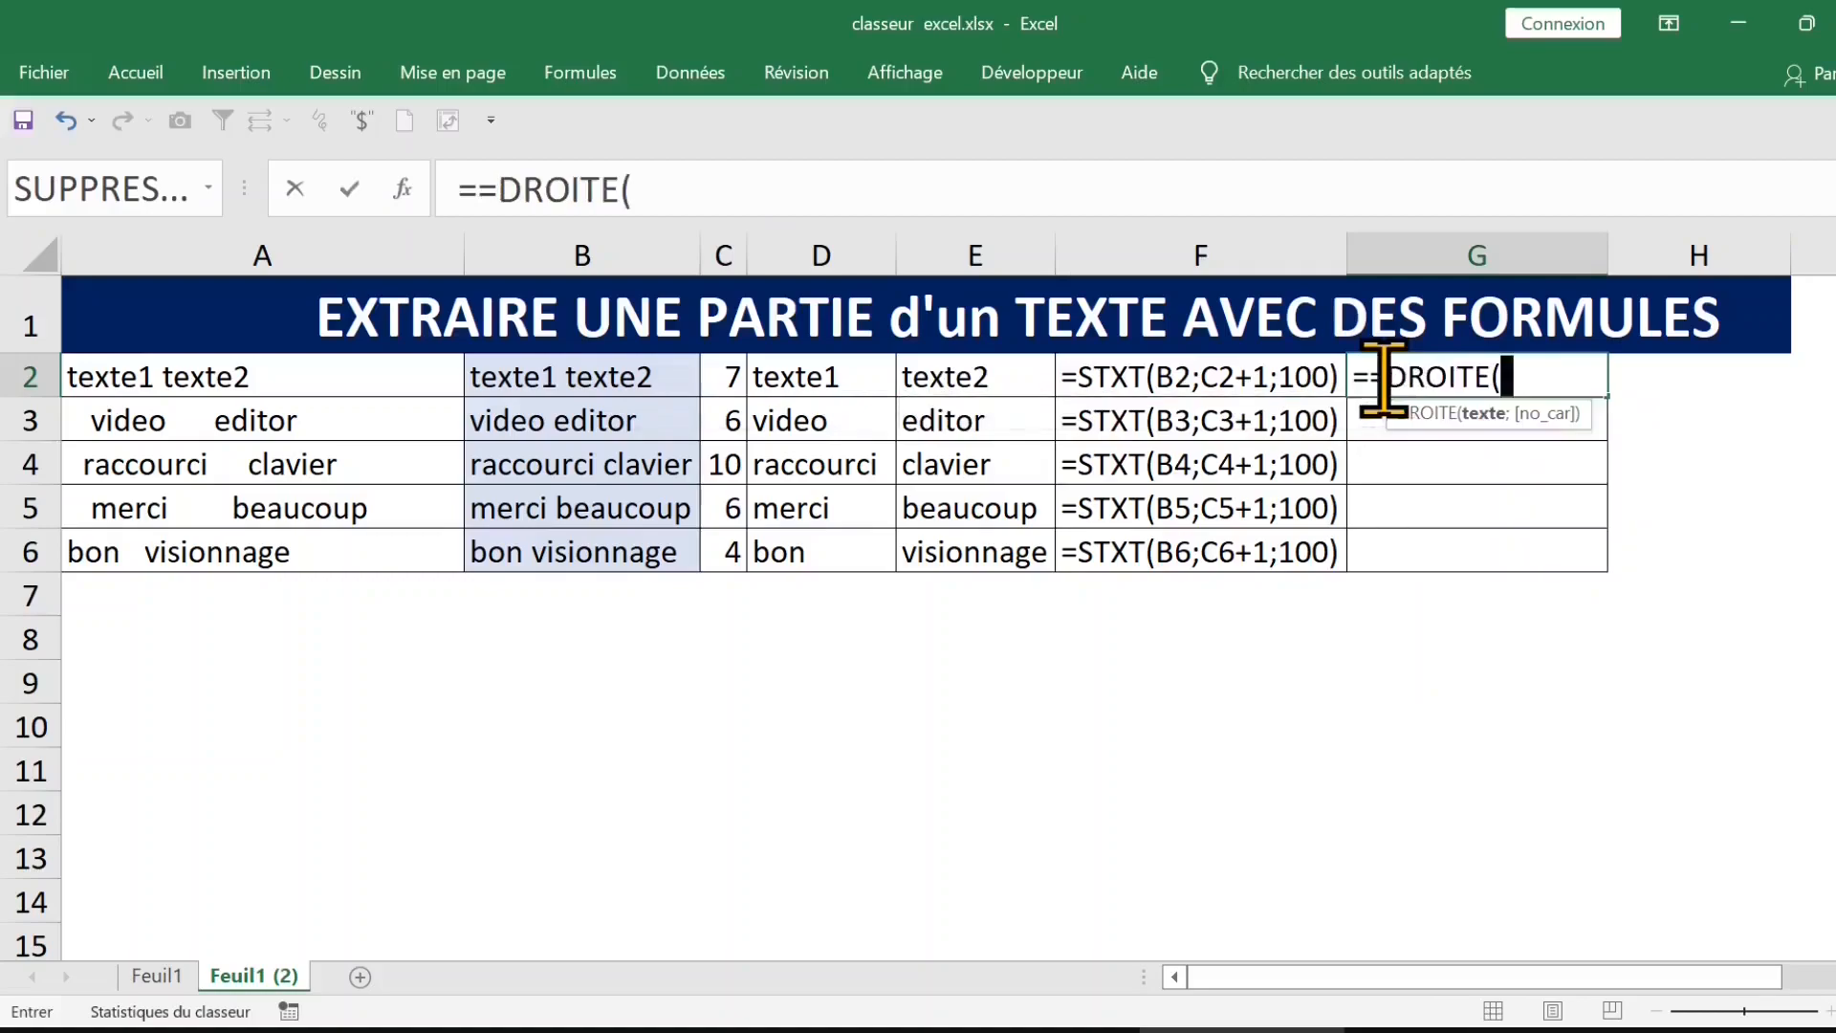
pyautogui.click(629, 379)
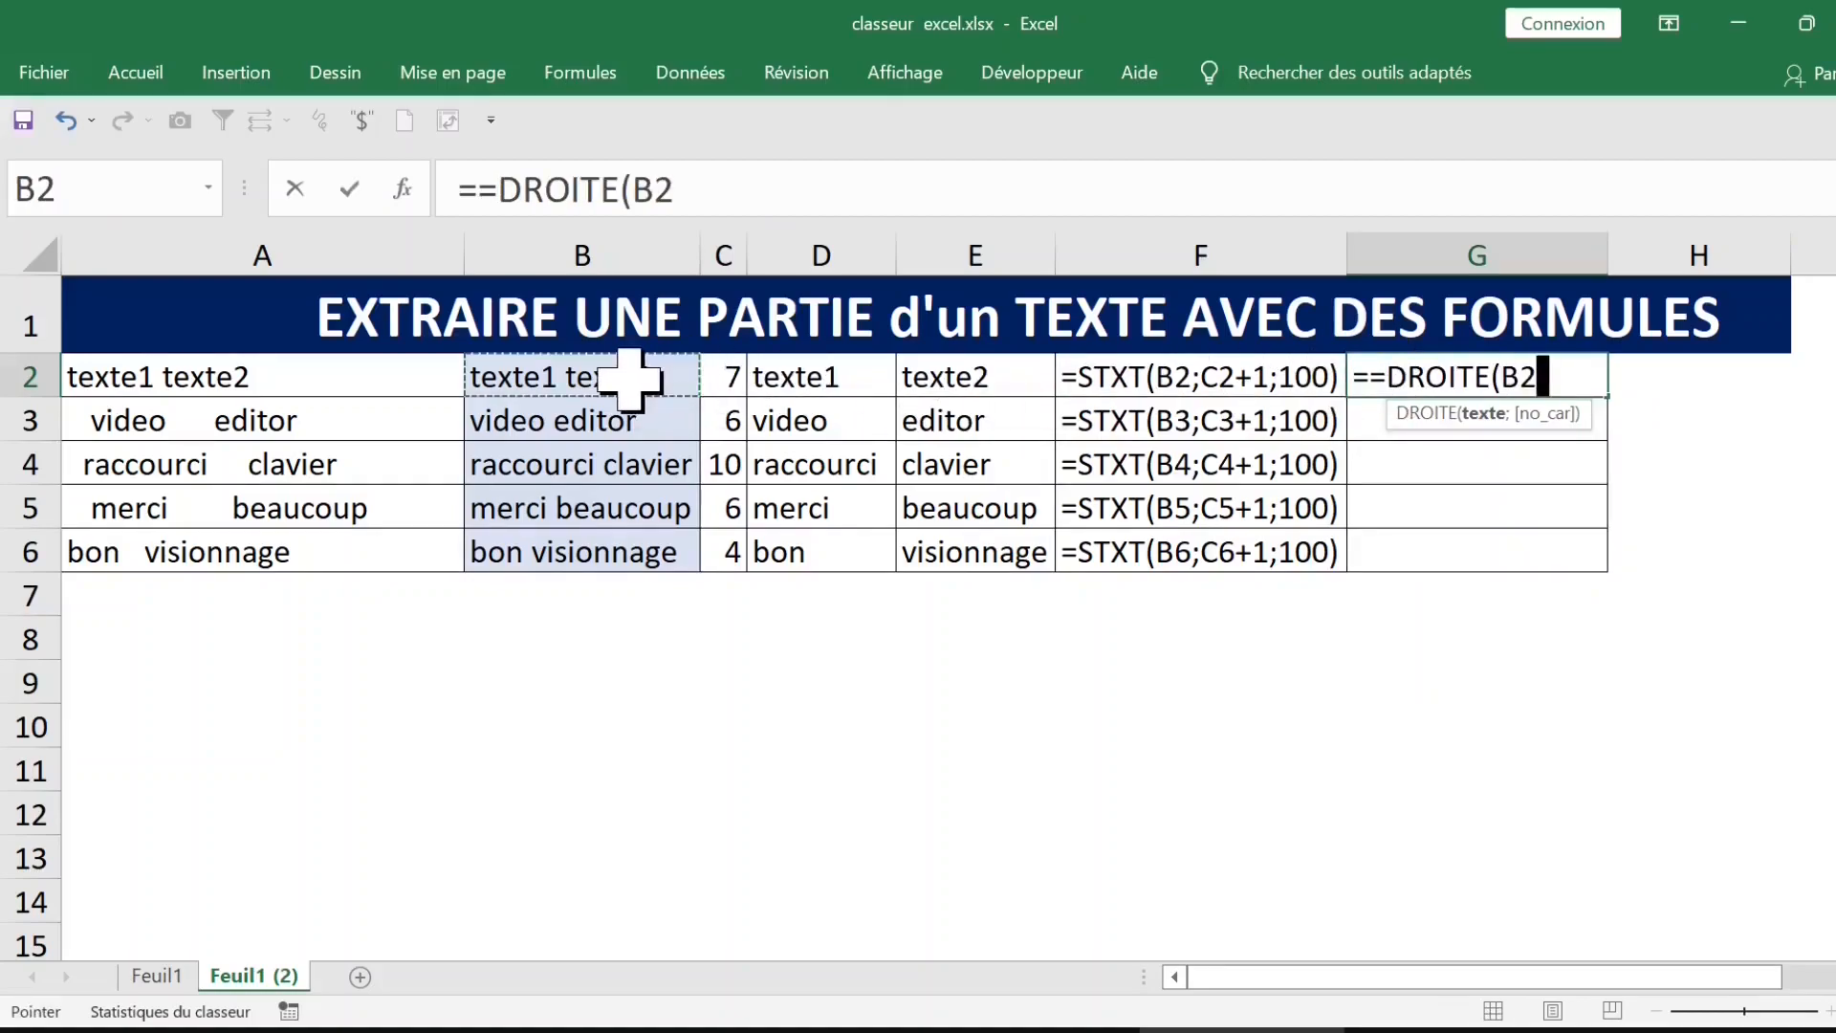
pyautogui.write(';')
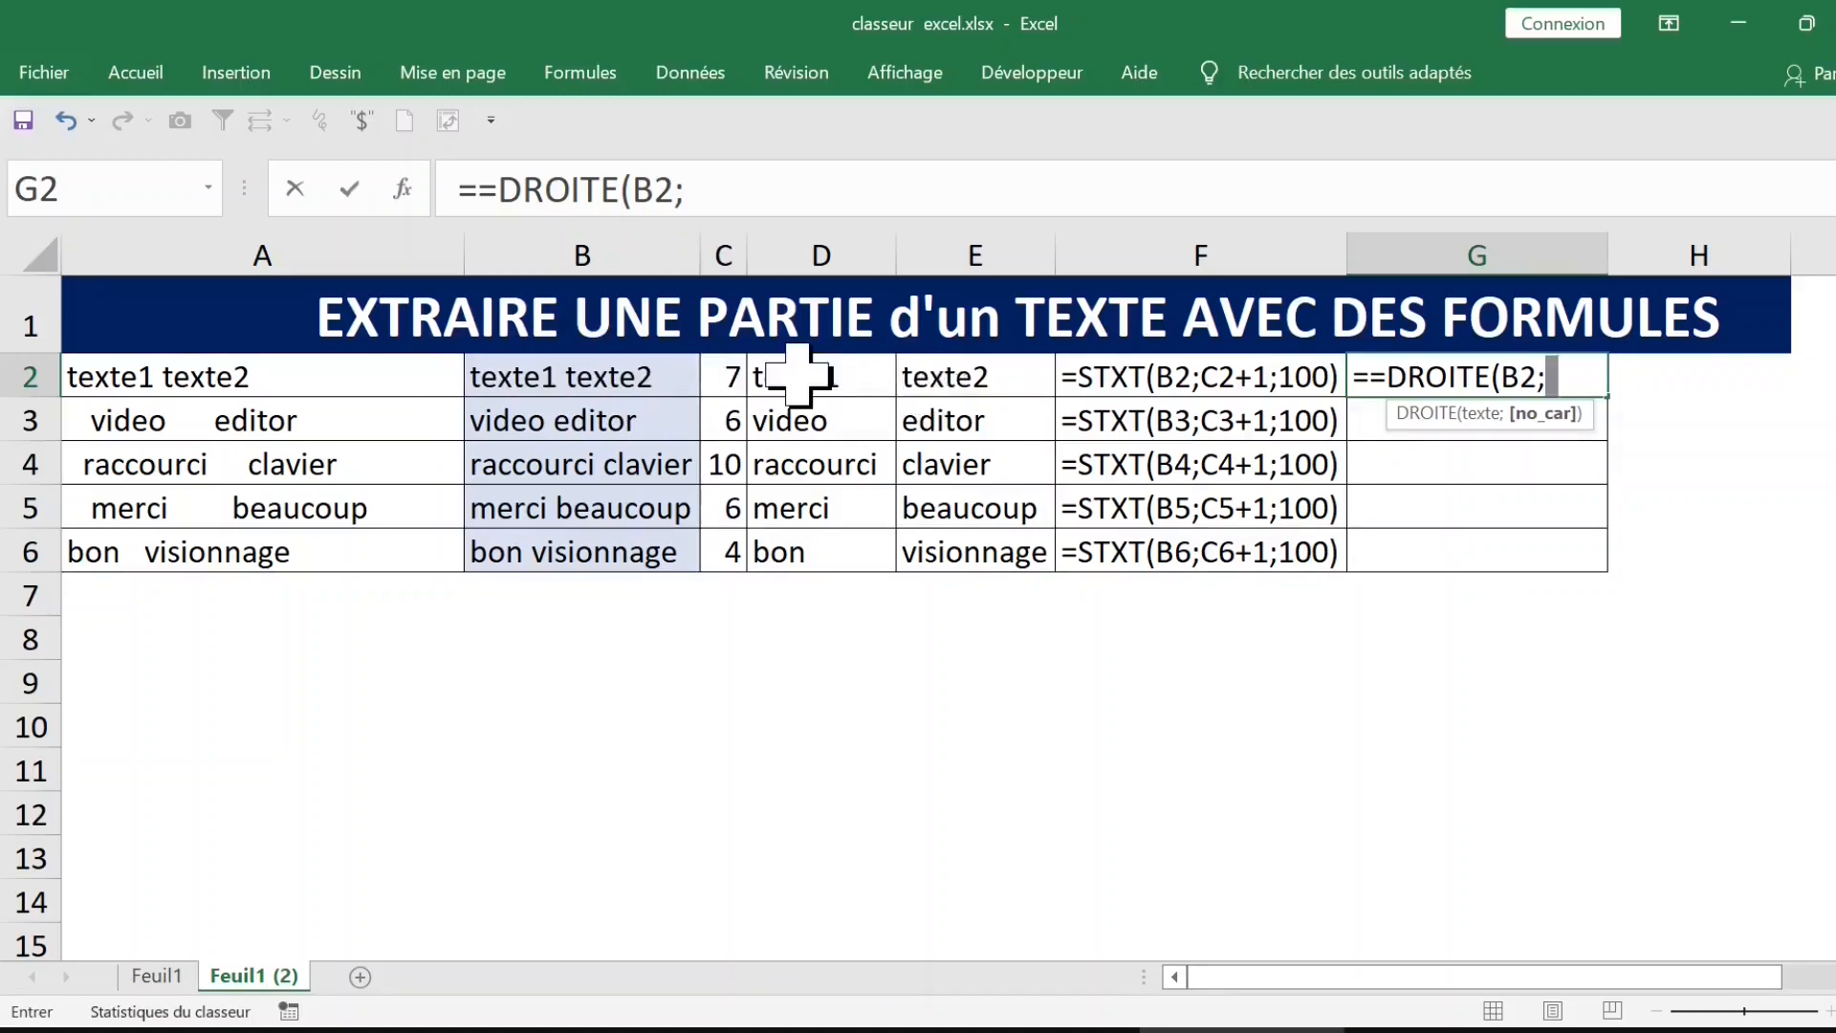
pyautogui.write('nbca')
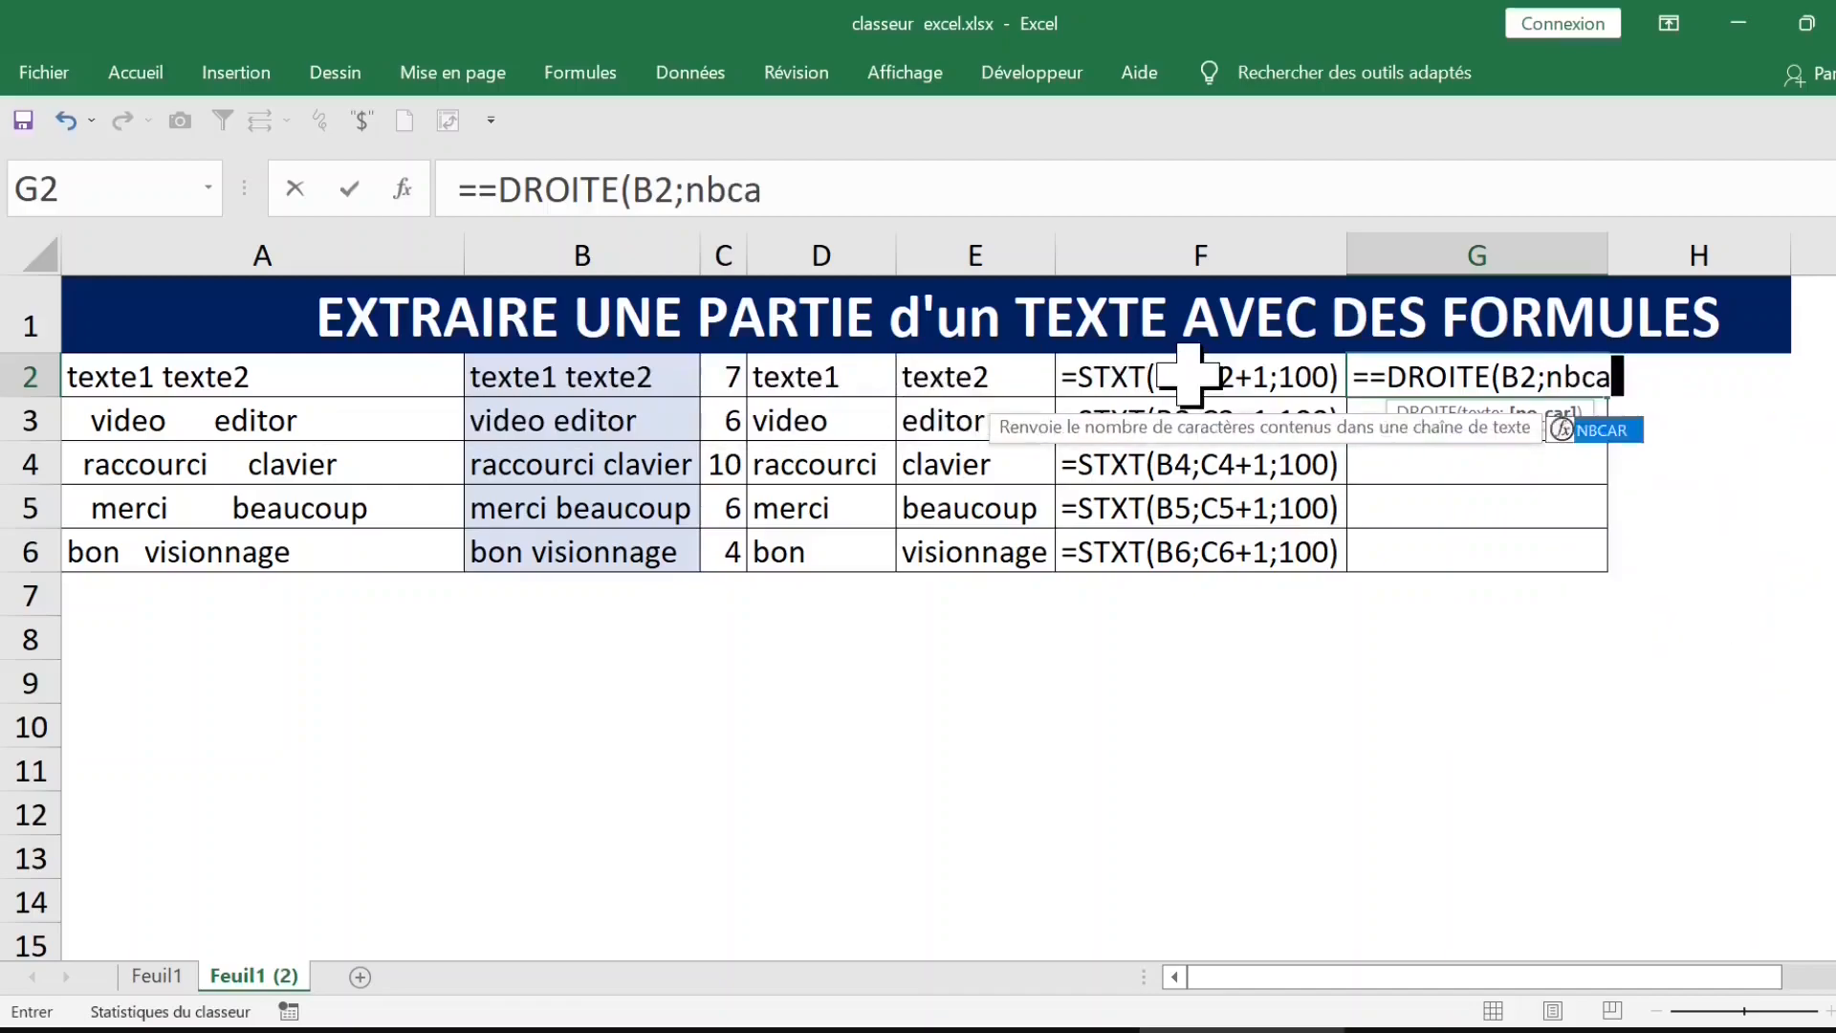
pyautogui.press('Tab')
pyautogui.click(645, 377)
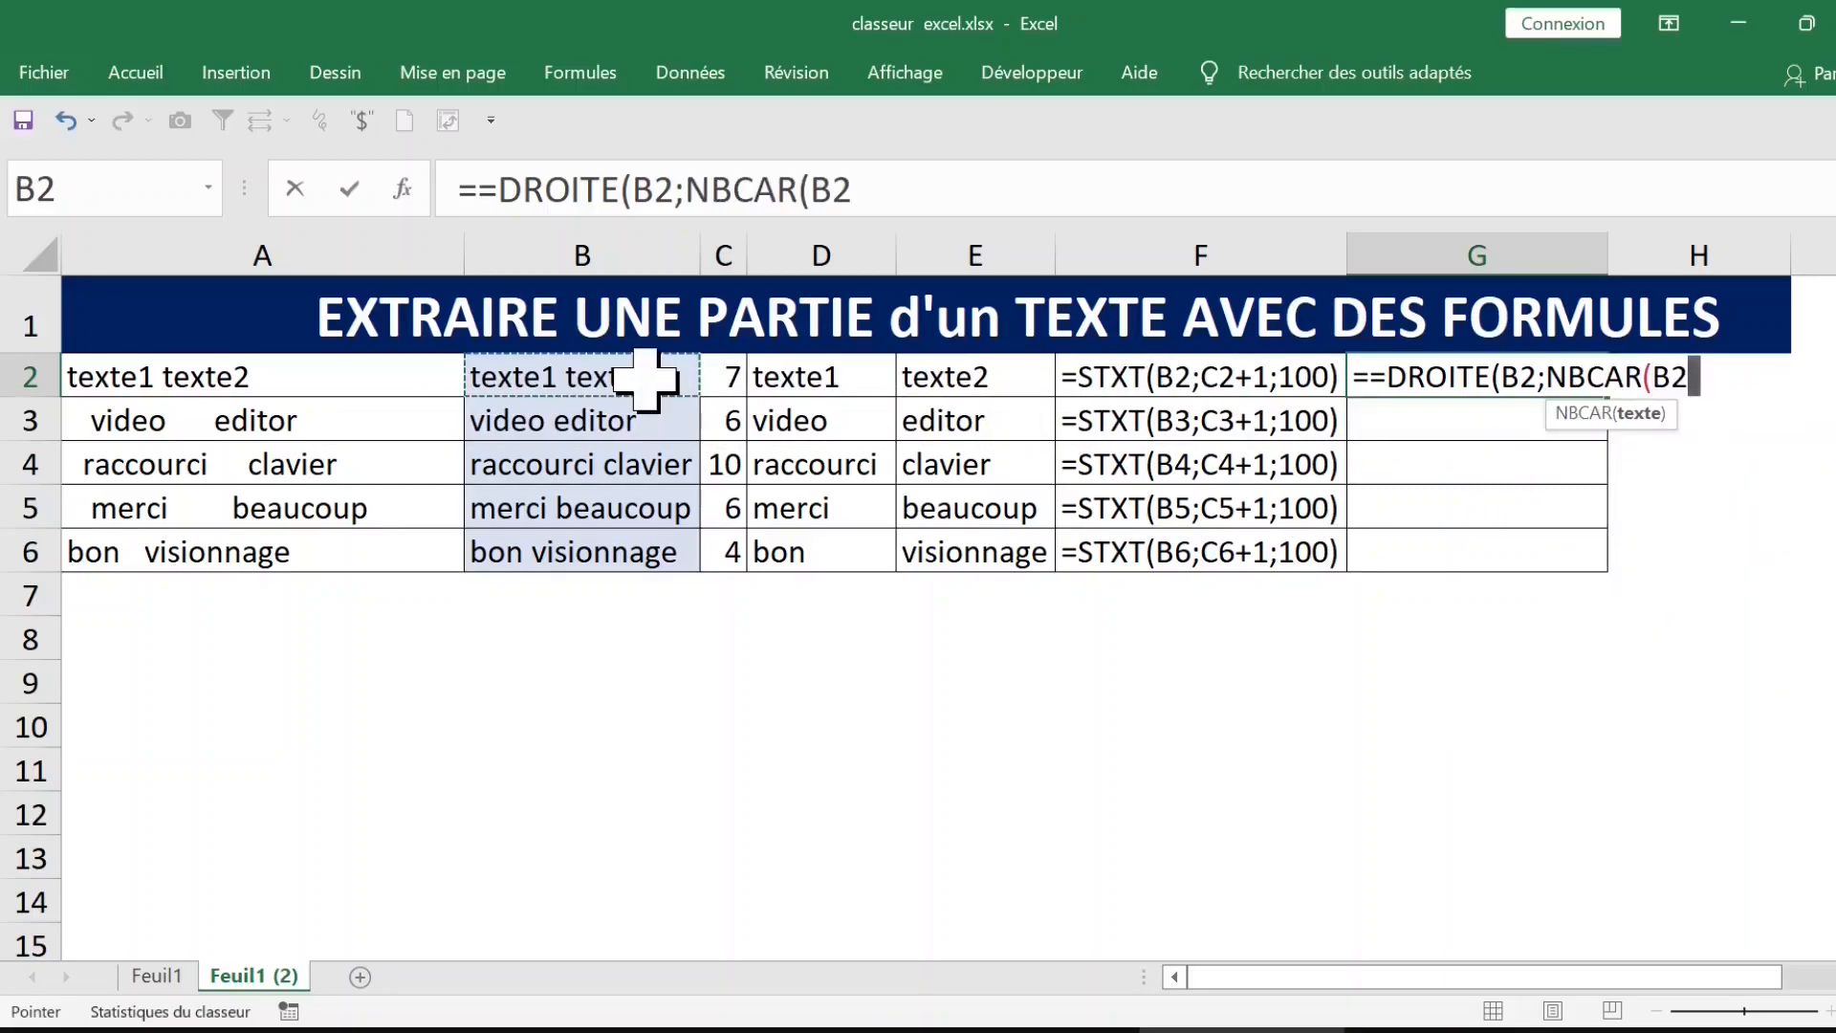
pyautogui.write(')')
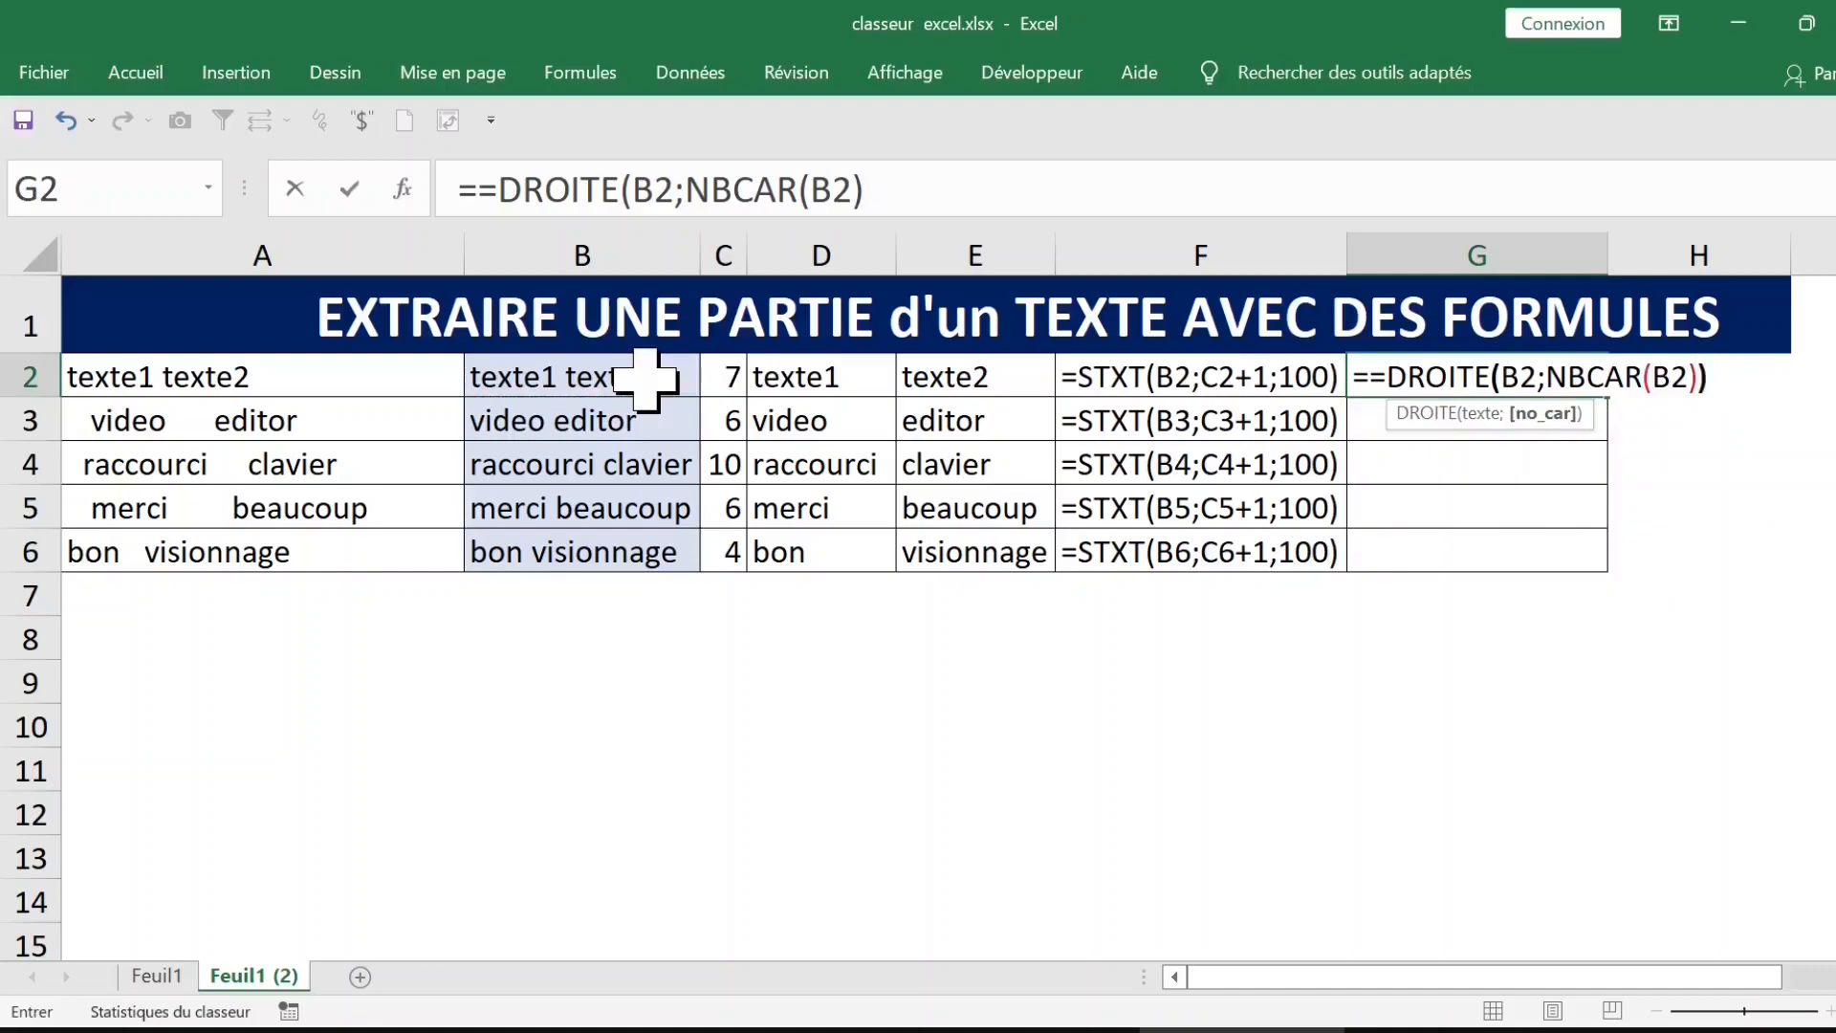
pyautogui.press('Return')
pyautogui.click(916, 635)
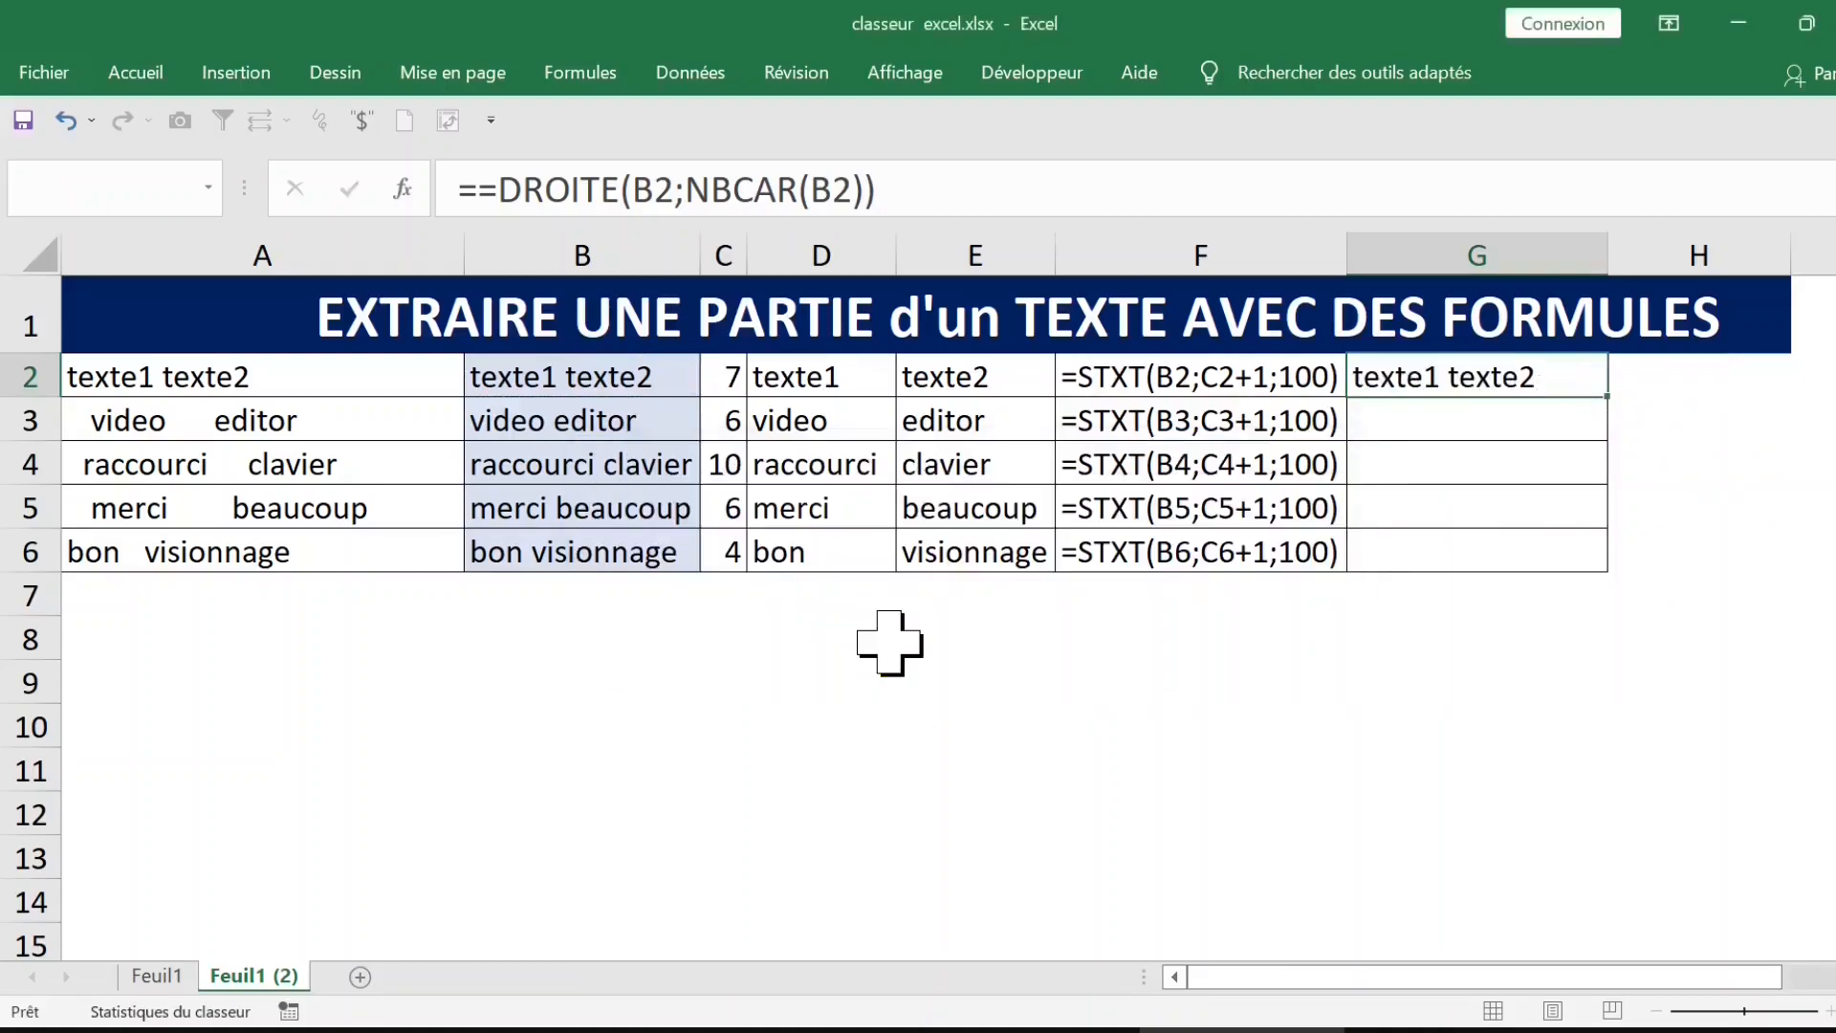
pyautogui.doubleClick(1608, 395)
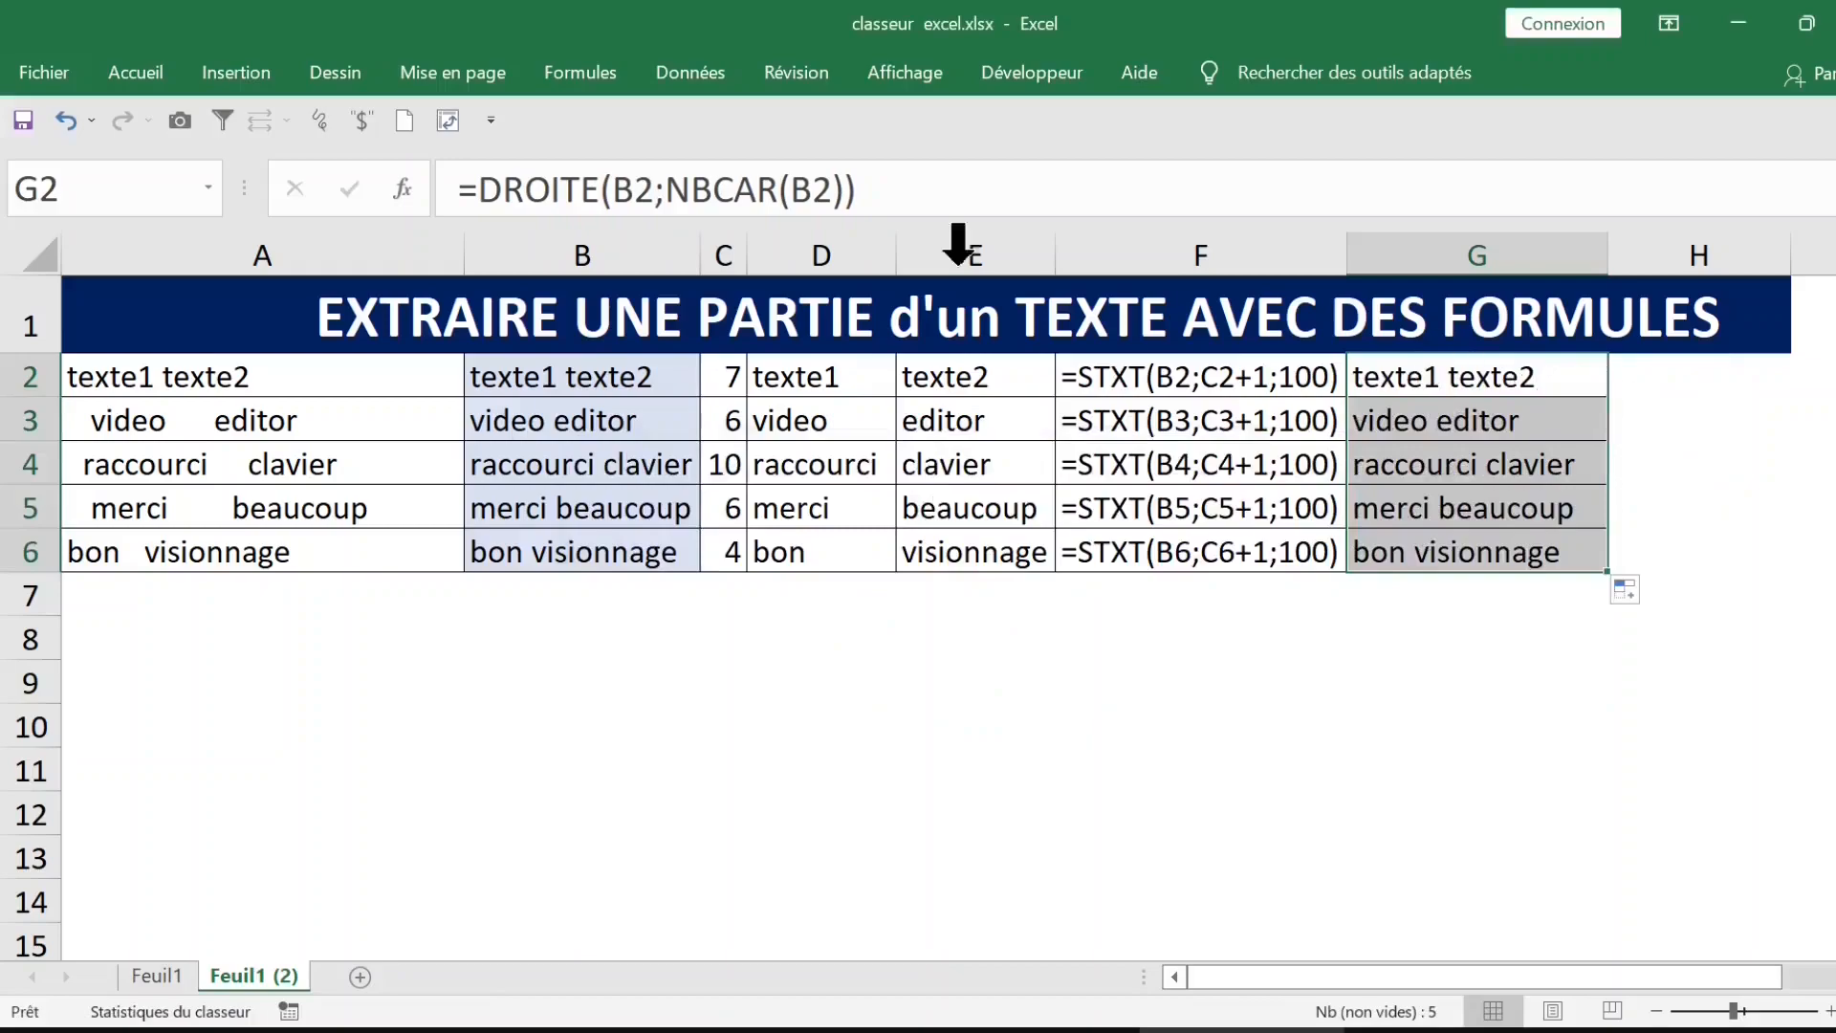
# Step: Change the formula in G2:G6 to =DROITE(B2;NBCAR(B2)-C2) and autofit column G to its contents
pyautogui.click(842, 186)
pyautogui.click(842, 186)
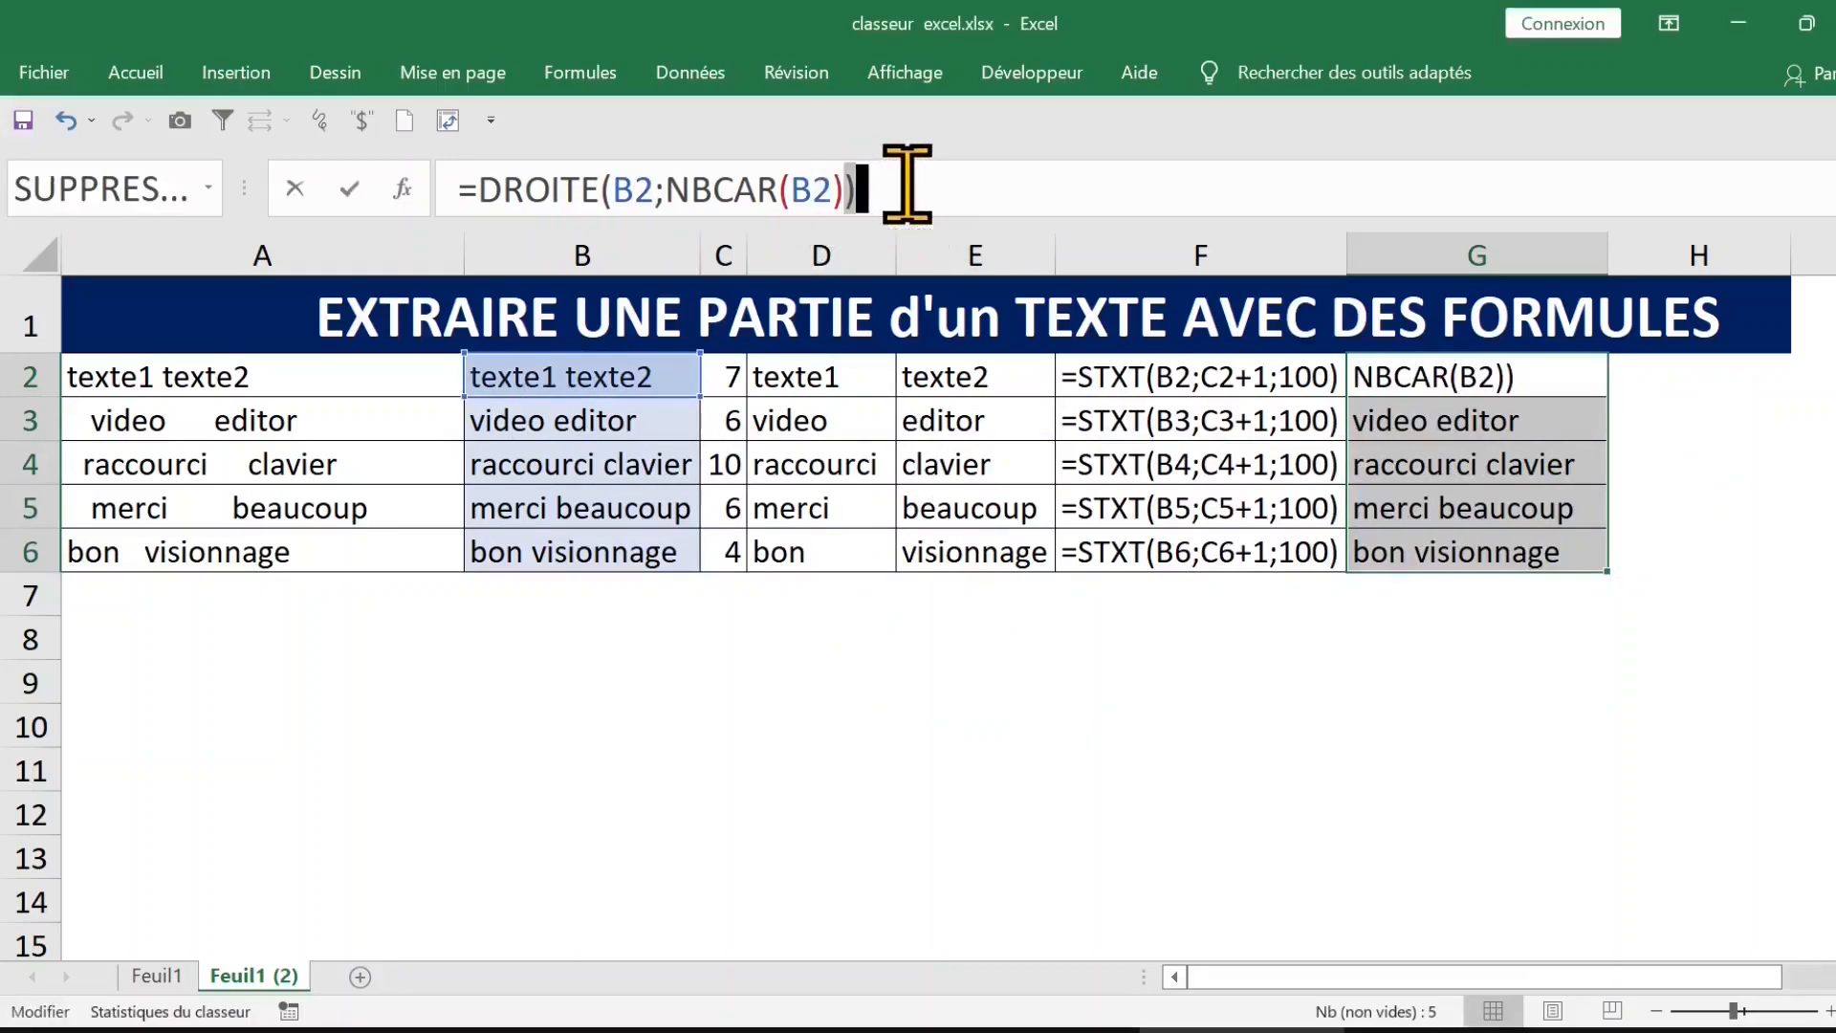
pyautogui.write('-')
pyautogui.click(728, 377)
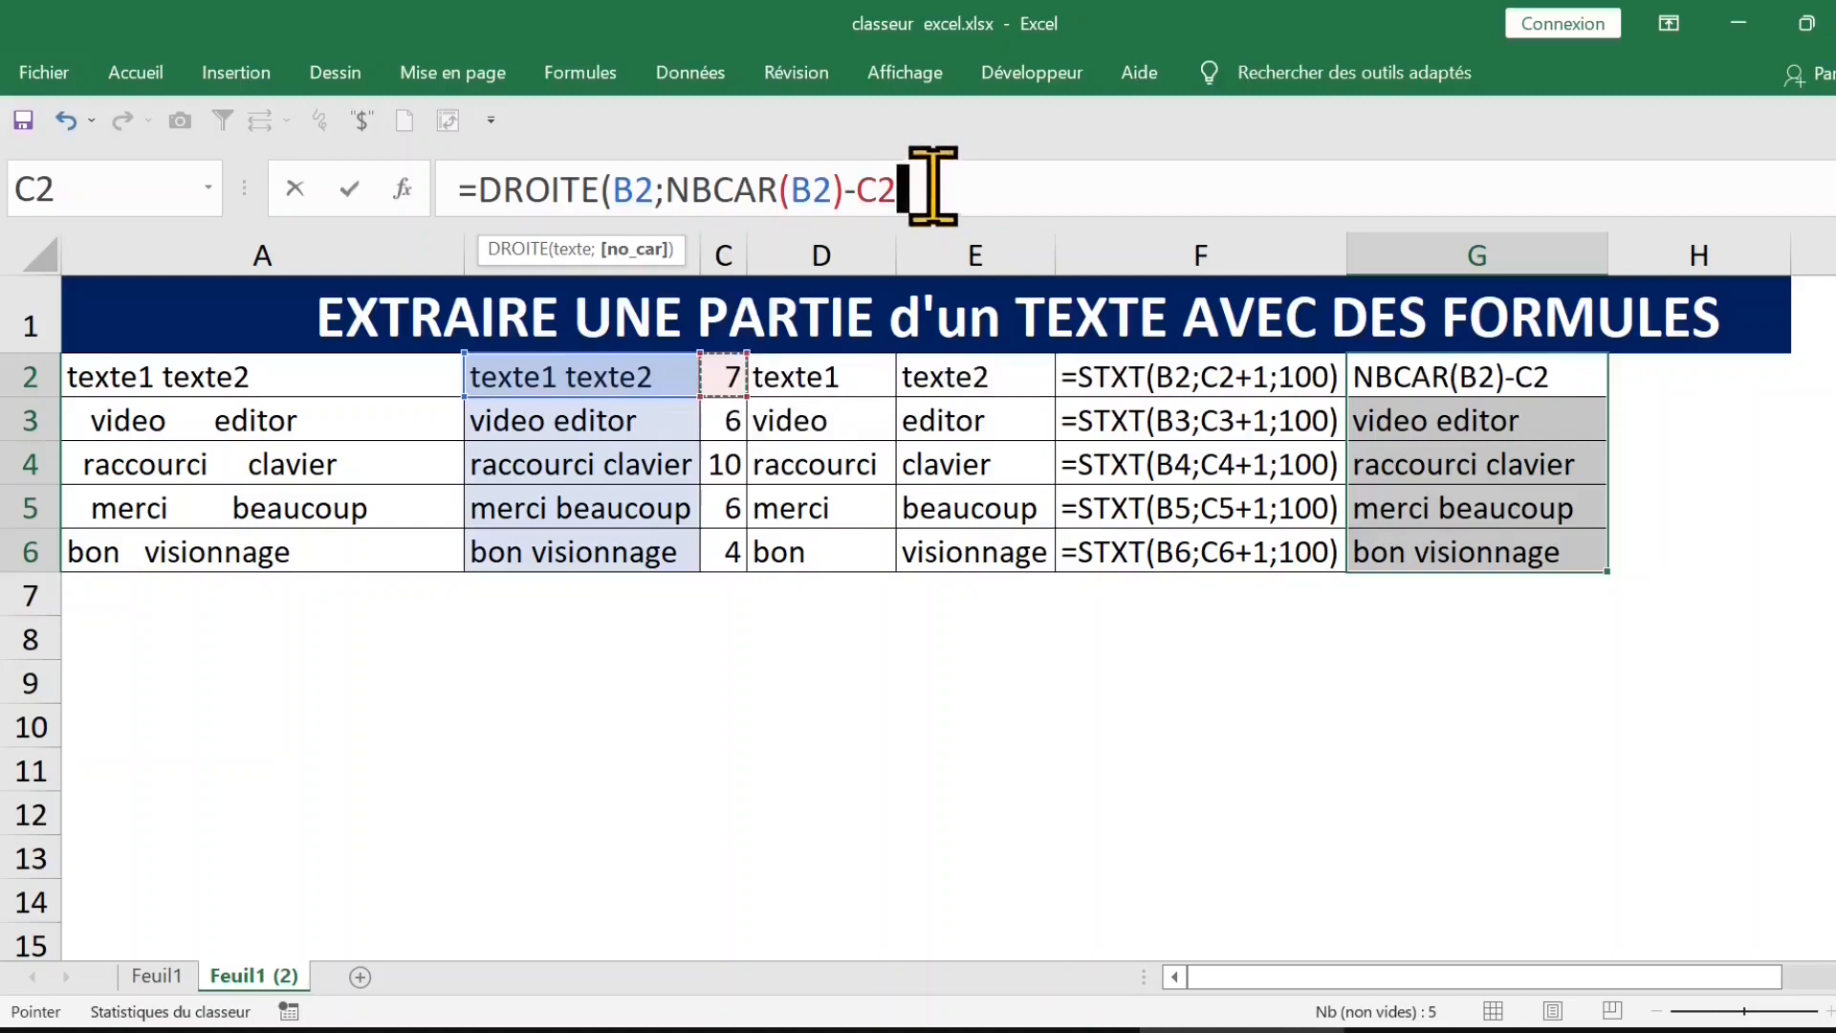
pyautogui.write(')')
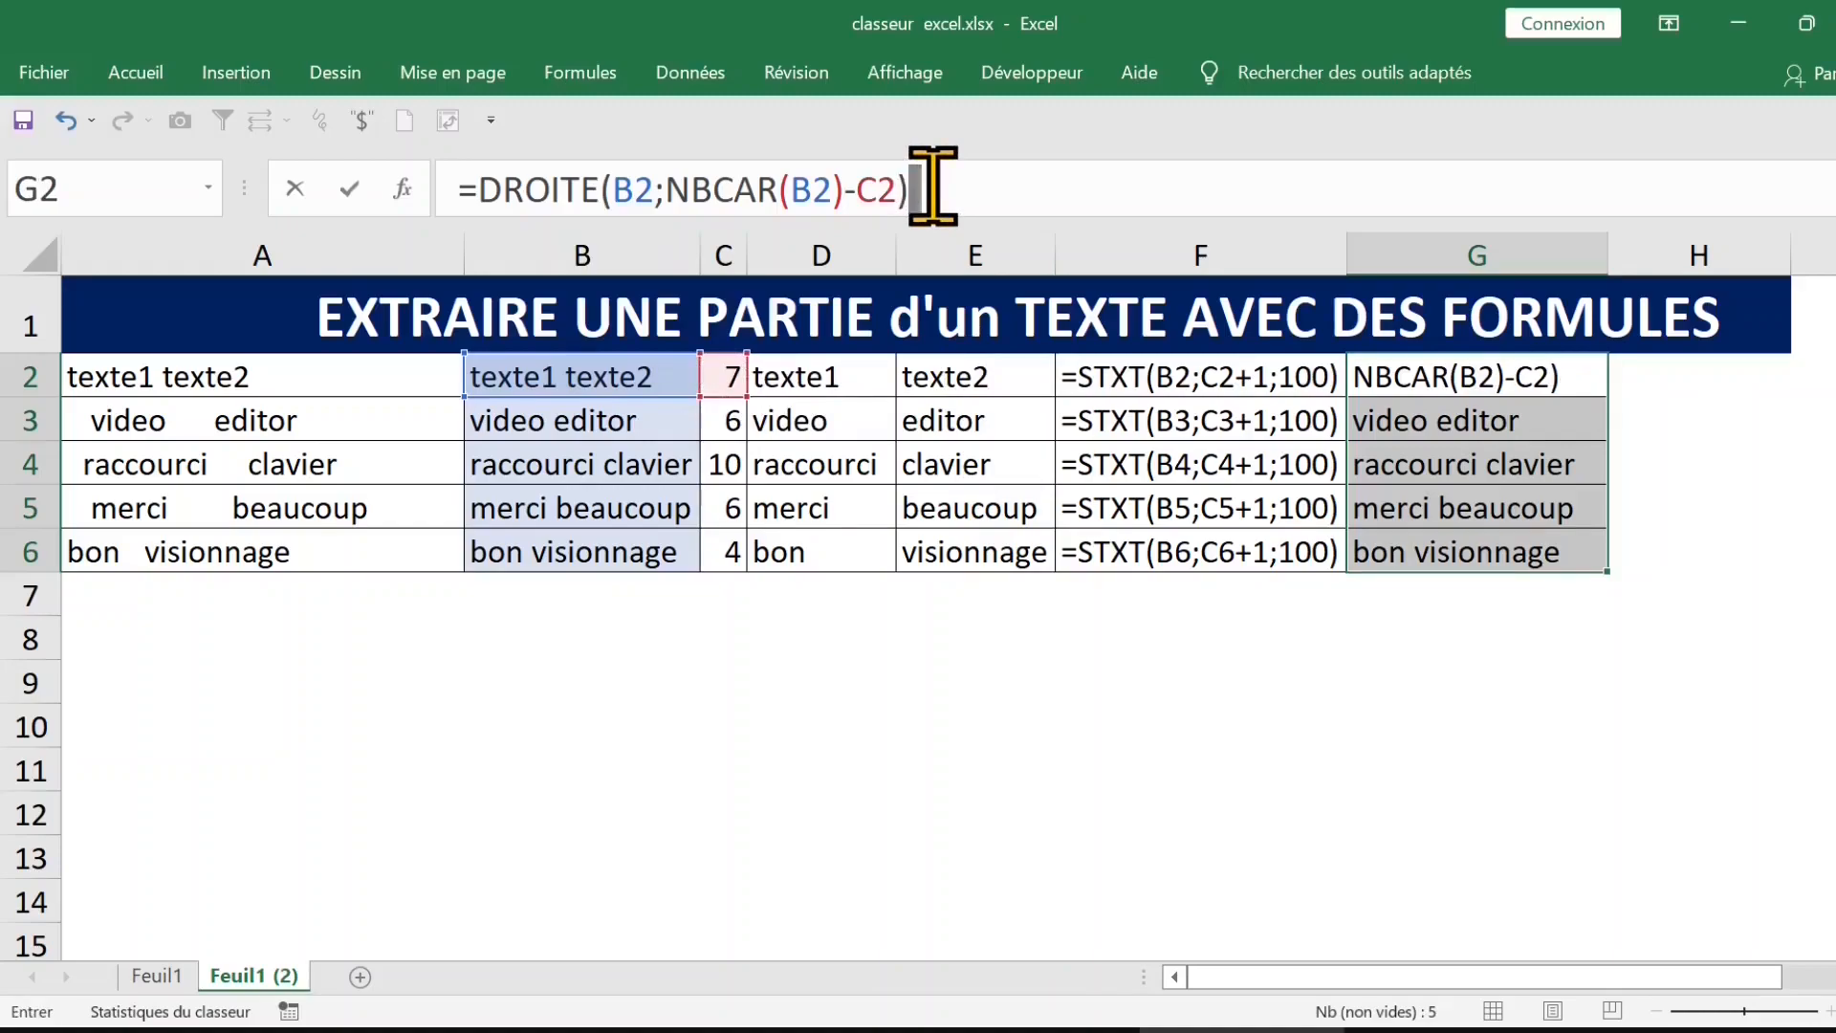
pyautogui.hotkey('ctrl', 'Return')
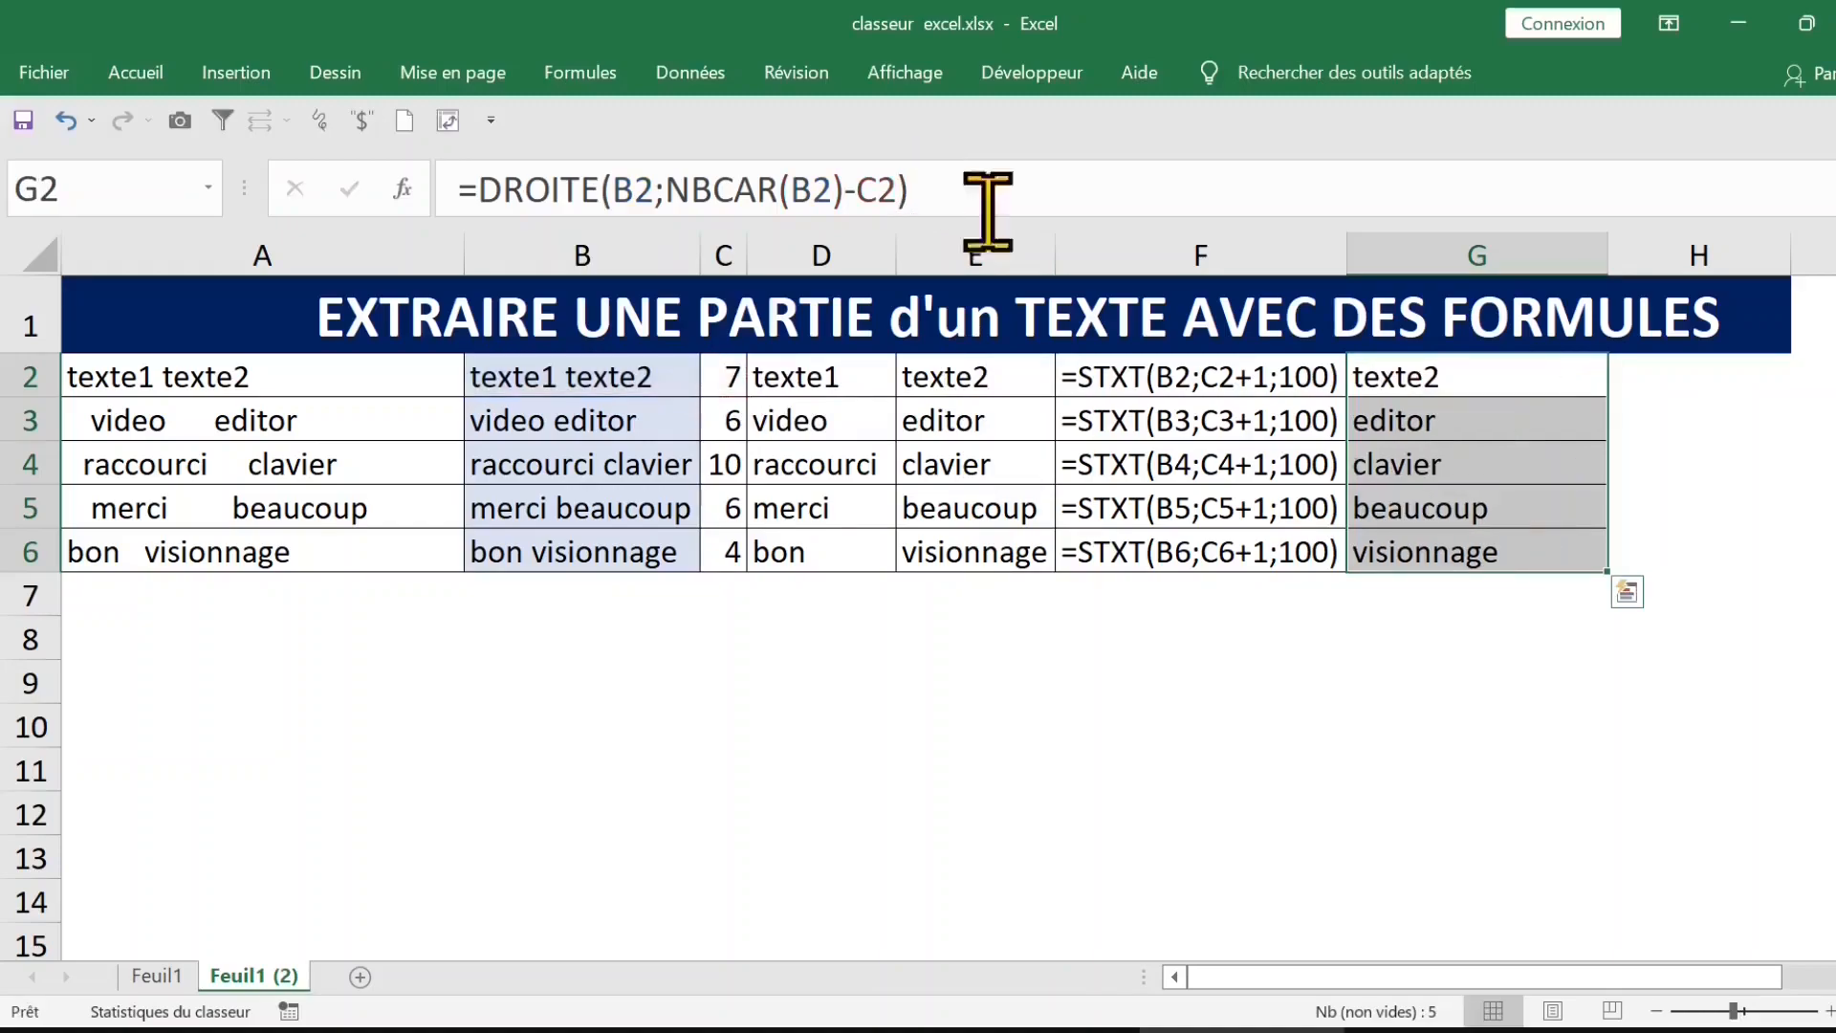
pyautogui.doubleClick(1608, 255)
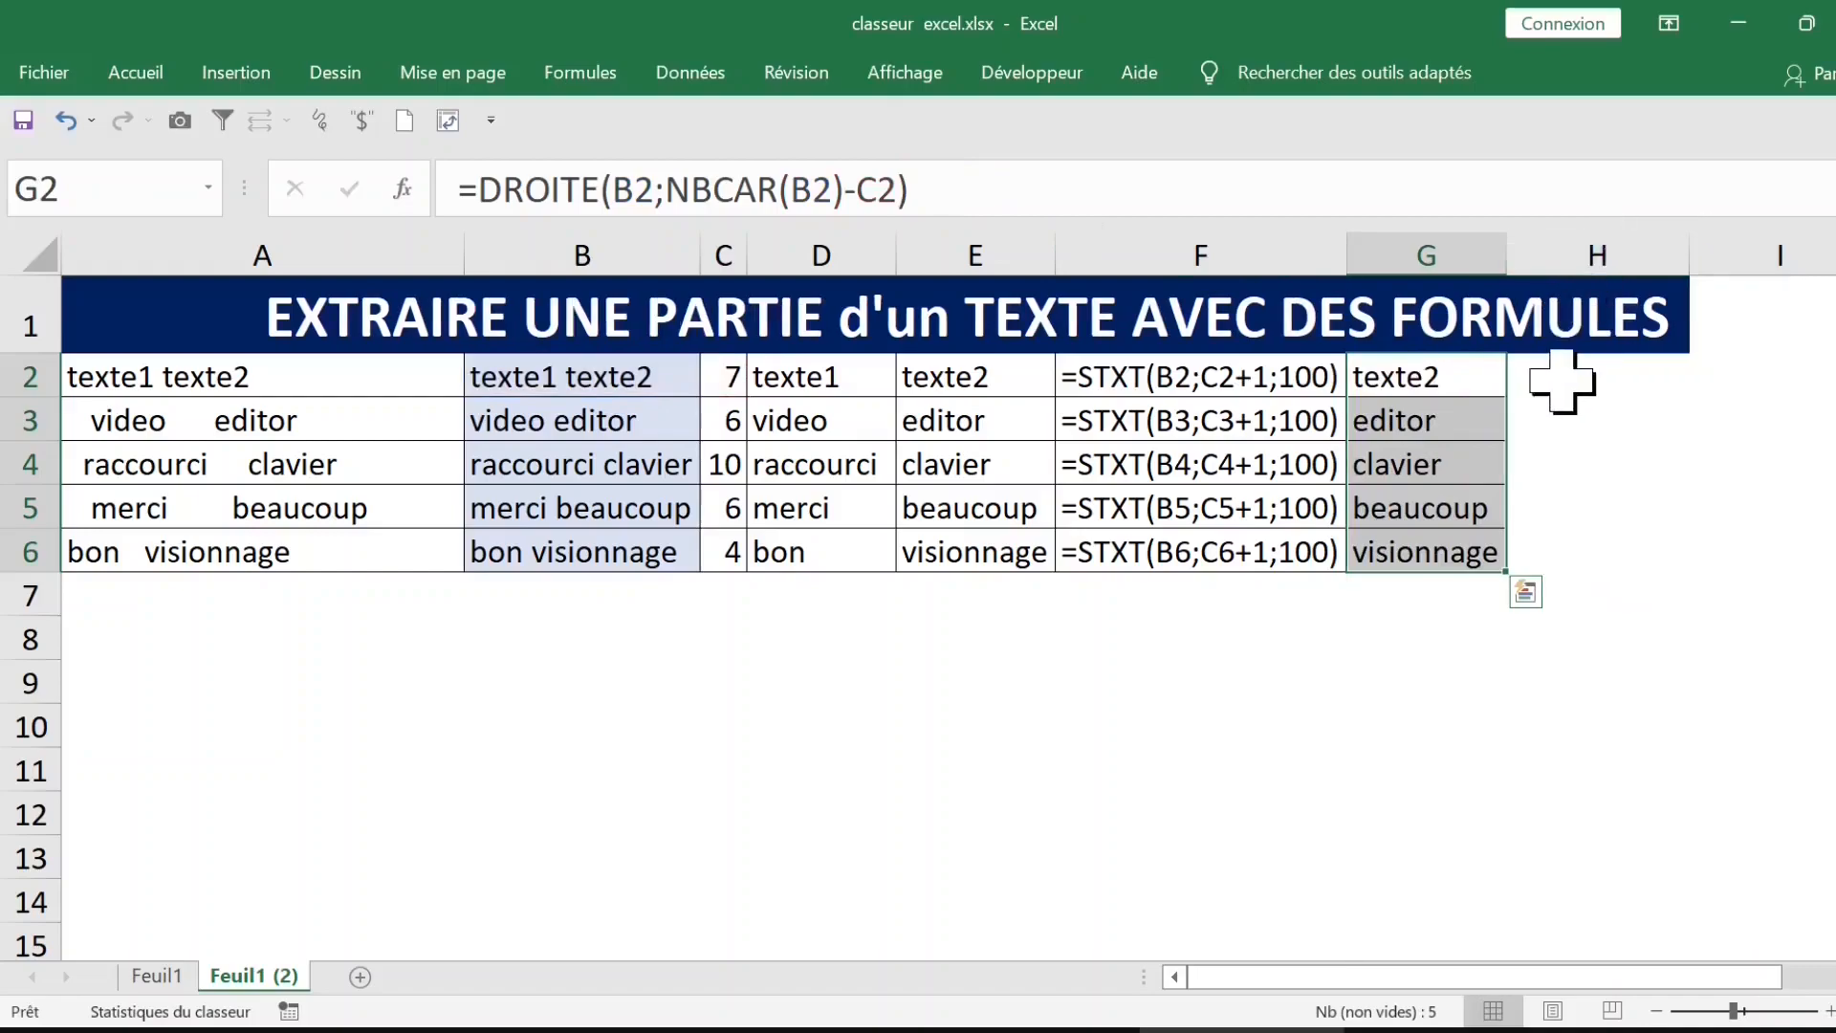
# Step: Enter the formula =NBCAR(G2) in H2 and fill it down to H6
pyautogui.click(1605, 388)
pyautogui.write('=nbca')
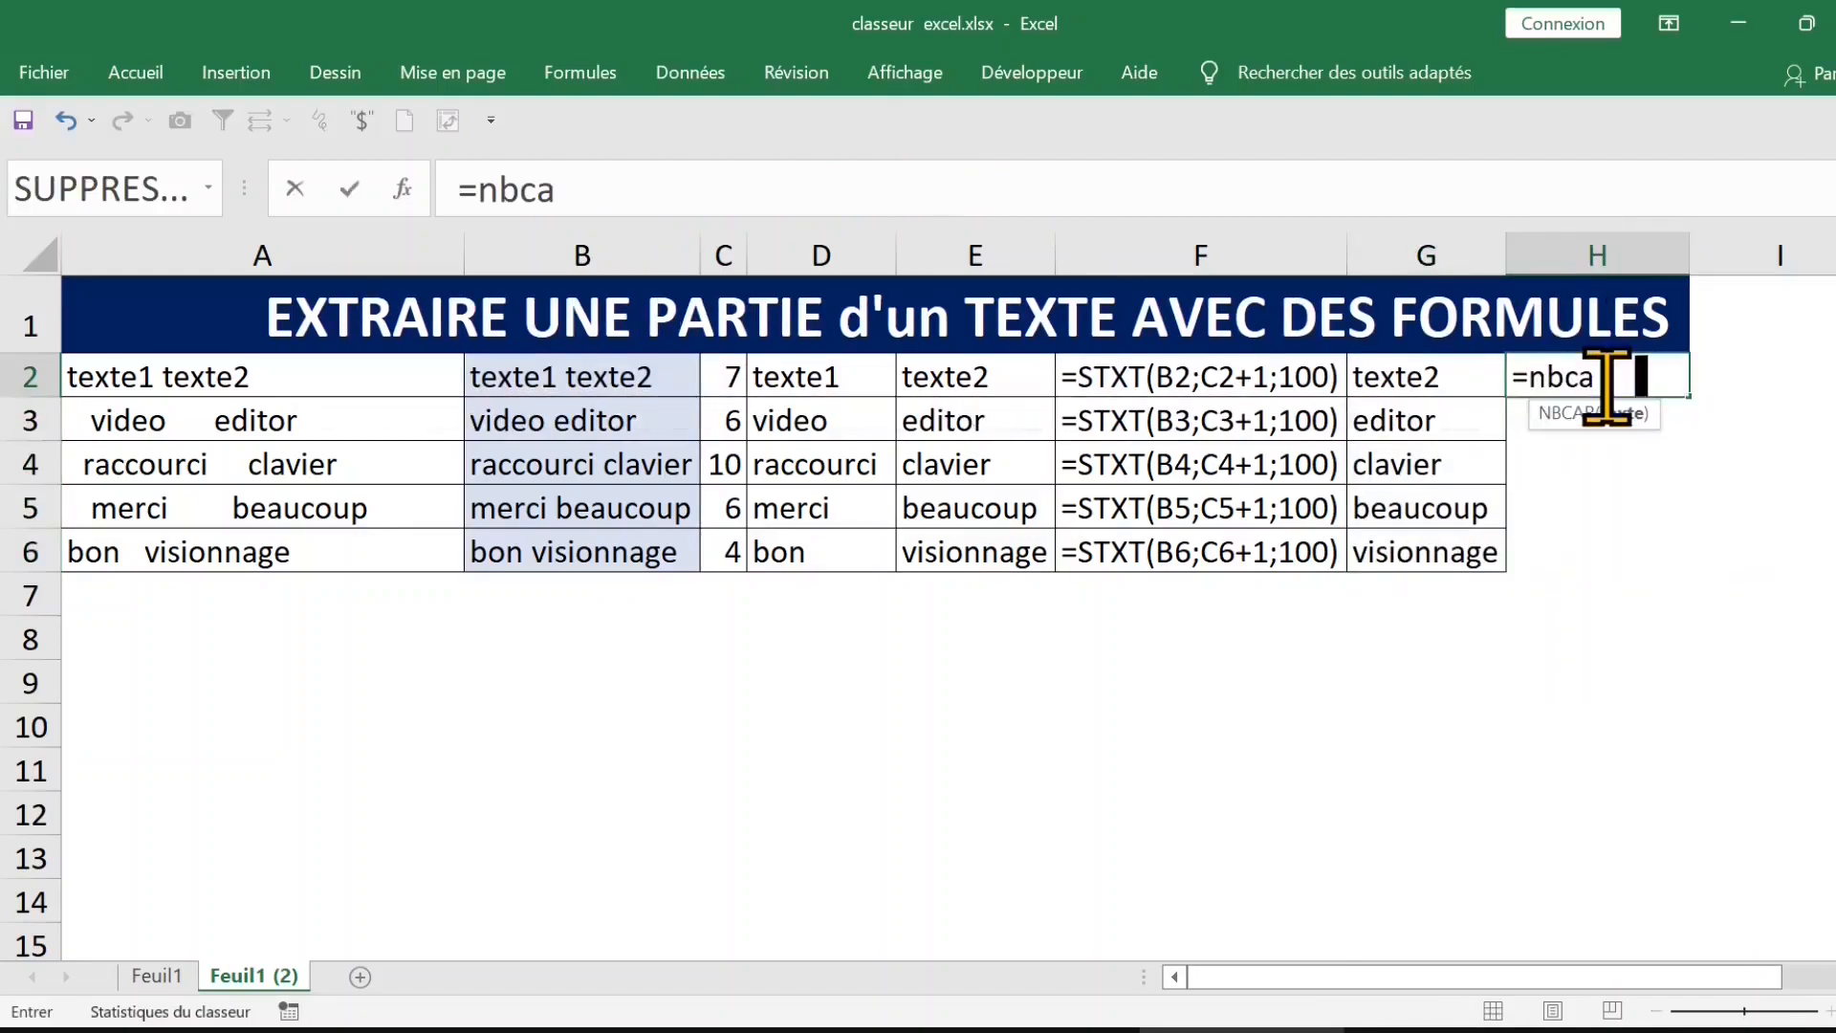
pyautogui.press('Tab')
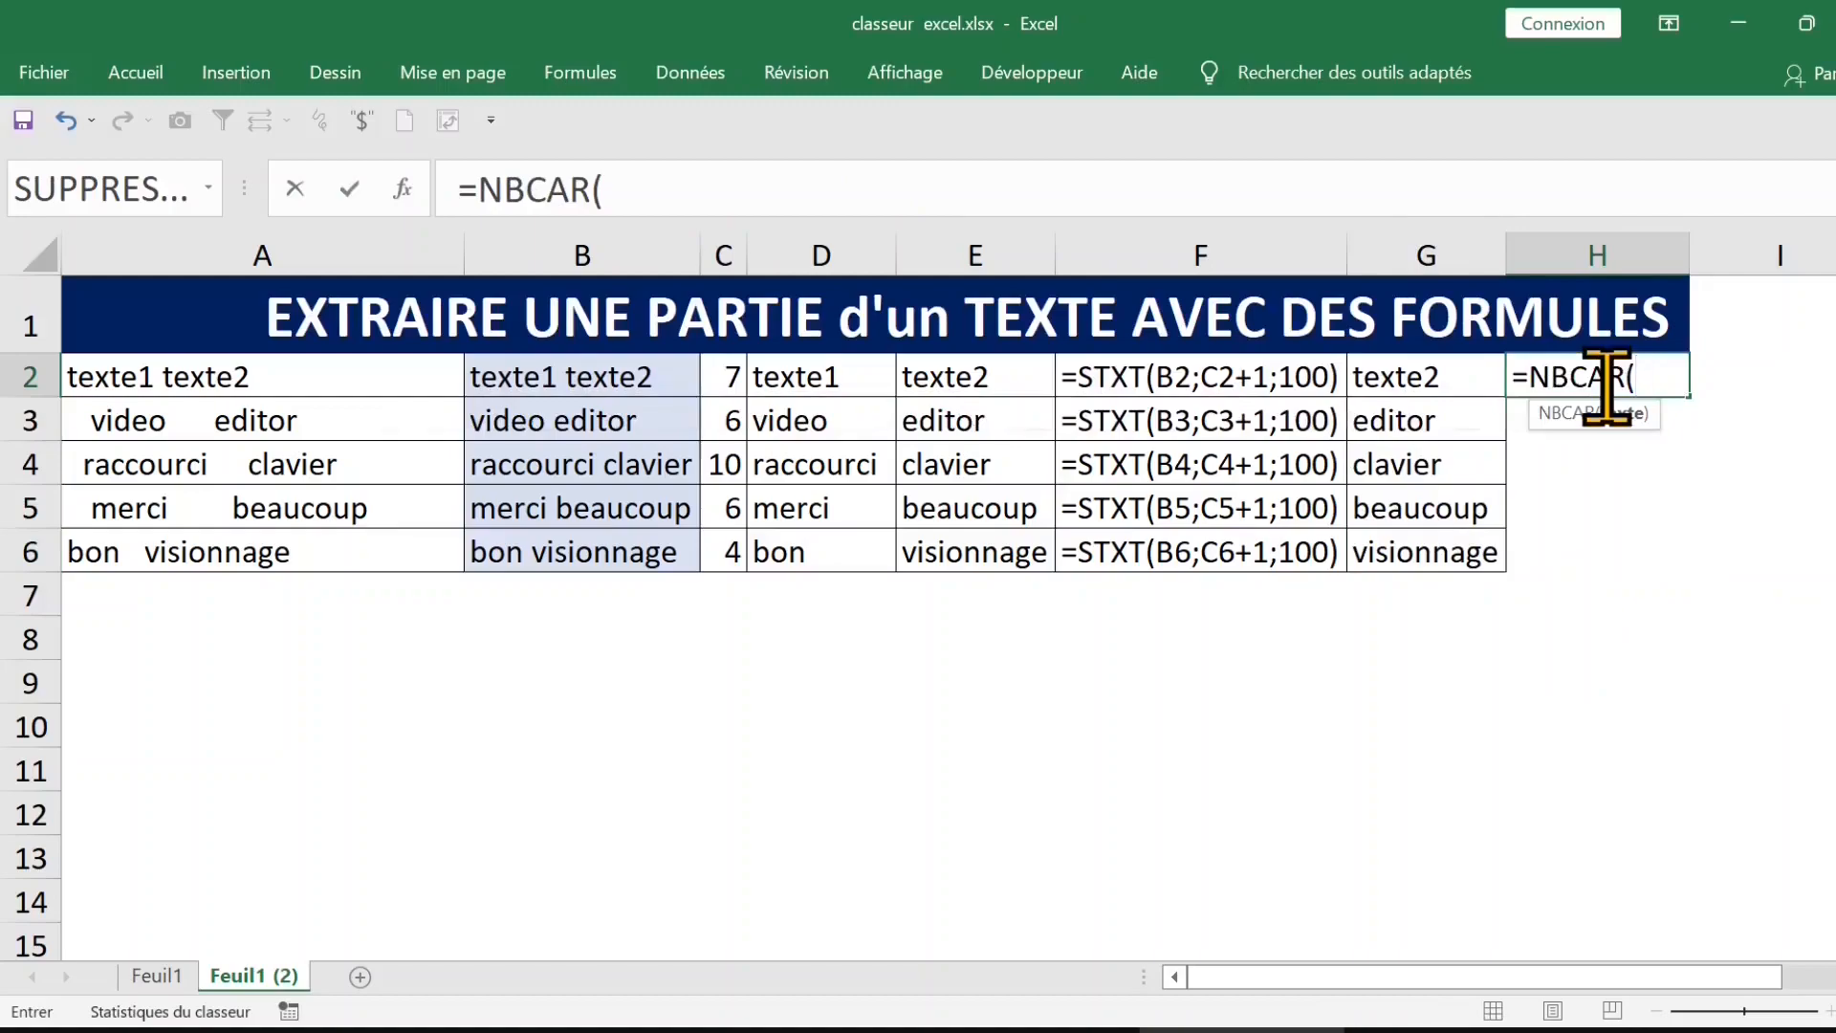
pyautogui.click(1423, 381)
pyautogui.hotkey('ctrl', 'Return')
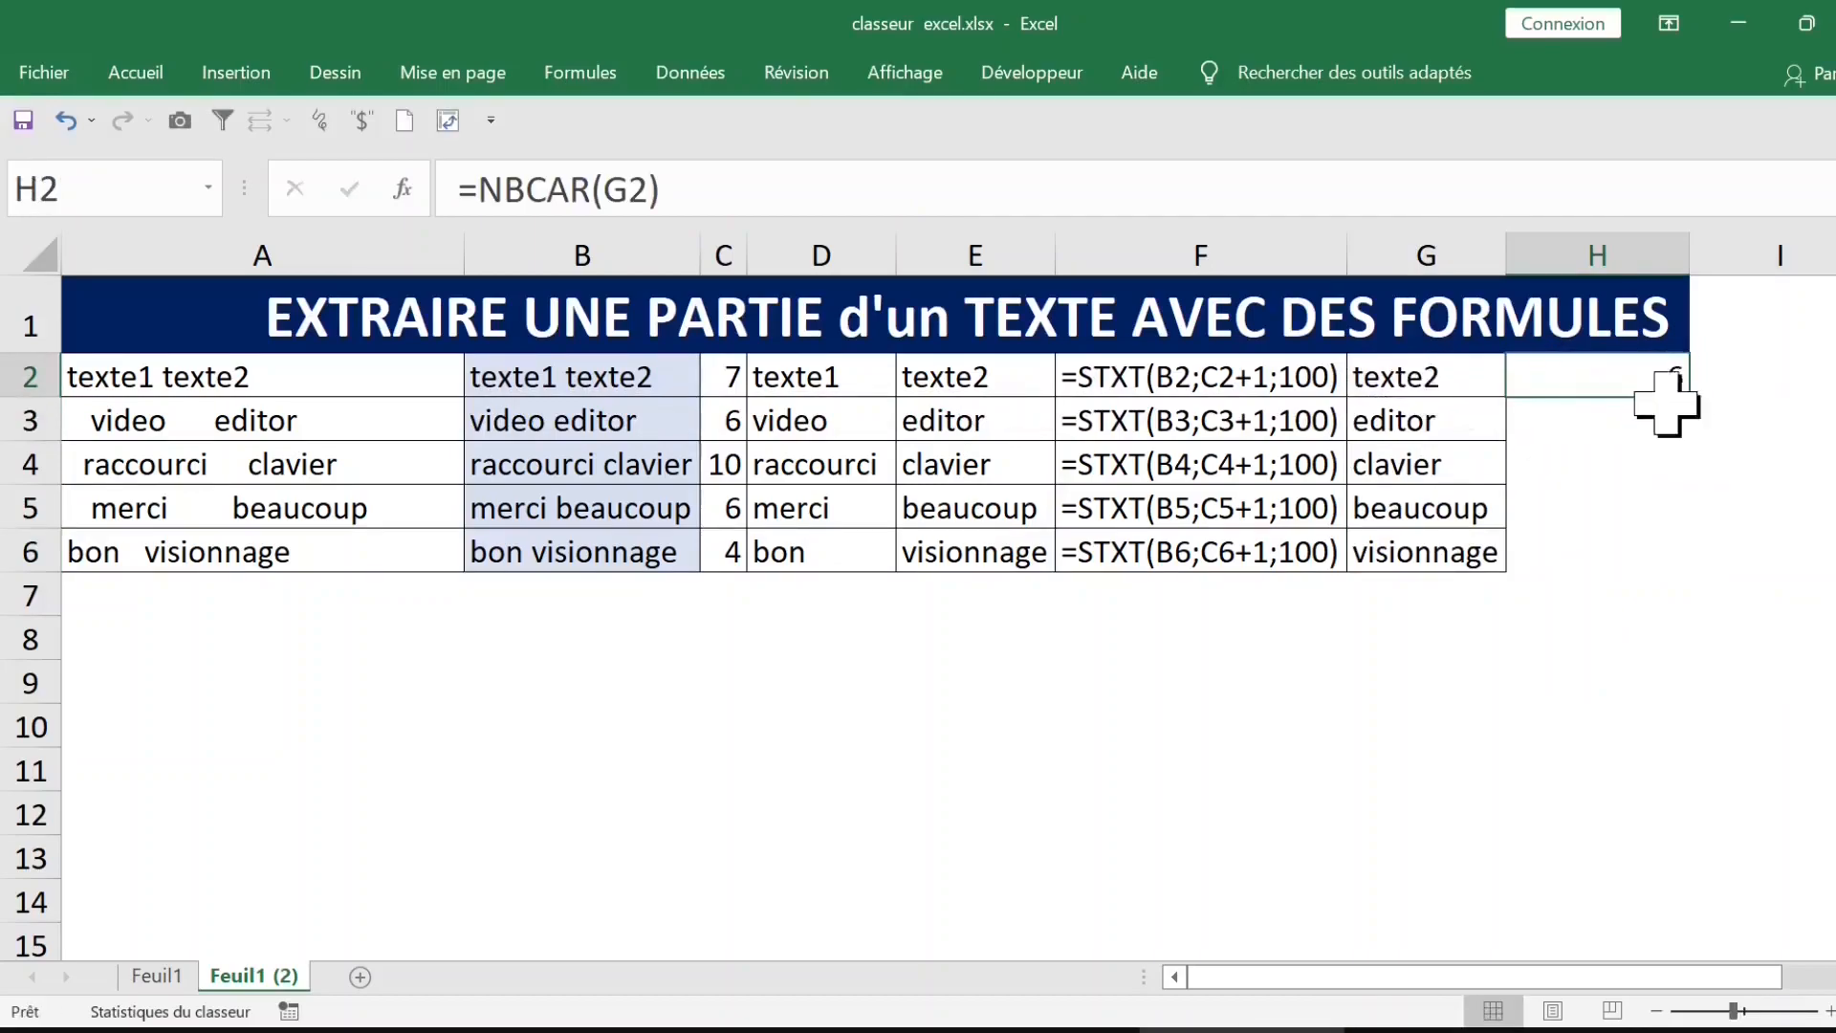
pyautogui.doubleClick(1690, 396)
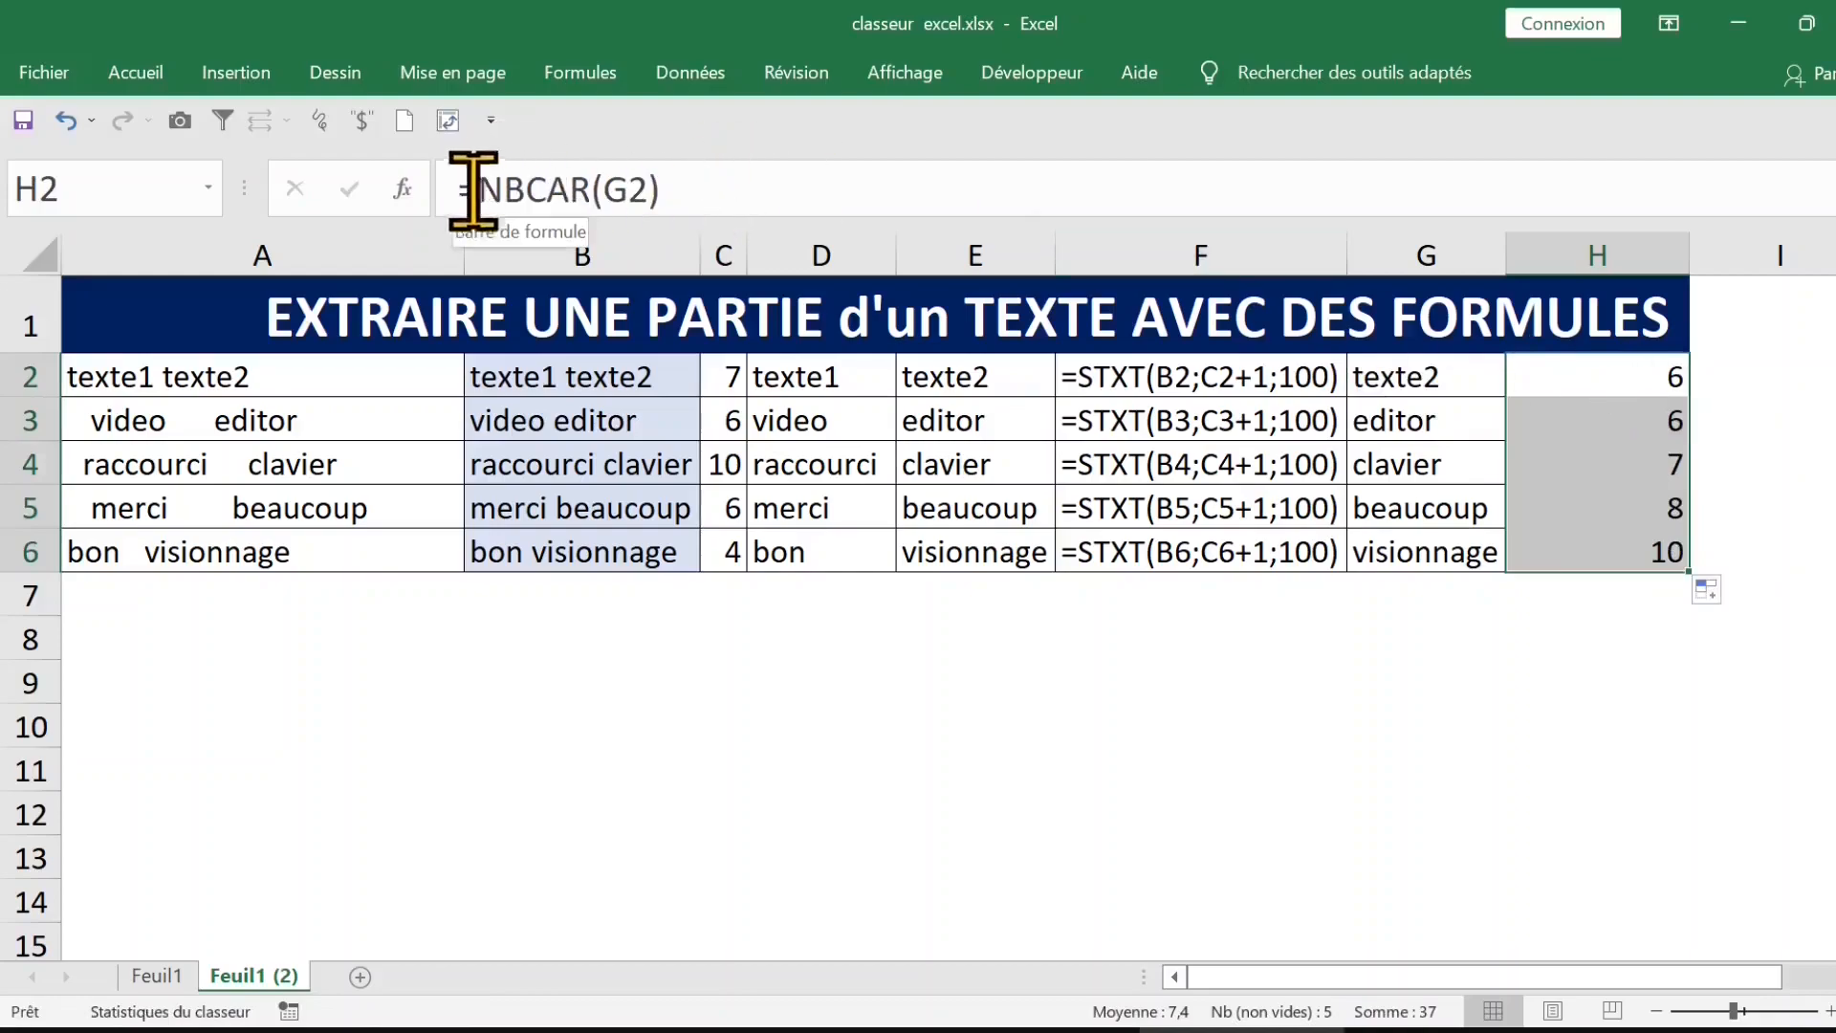
# Step: Replace the formula in H2 with =FORMULETEXTE(G2), fill it down to H6, and autofit column H
pyautogui.moveTo(475, 188); pyautogui.dragTo(839, 182)
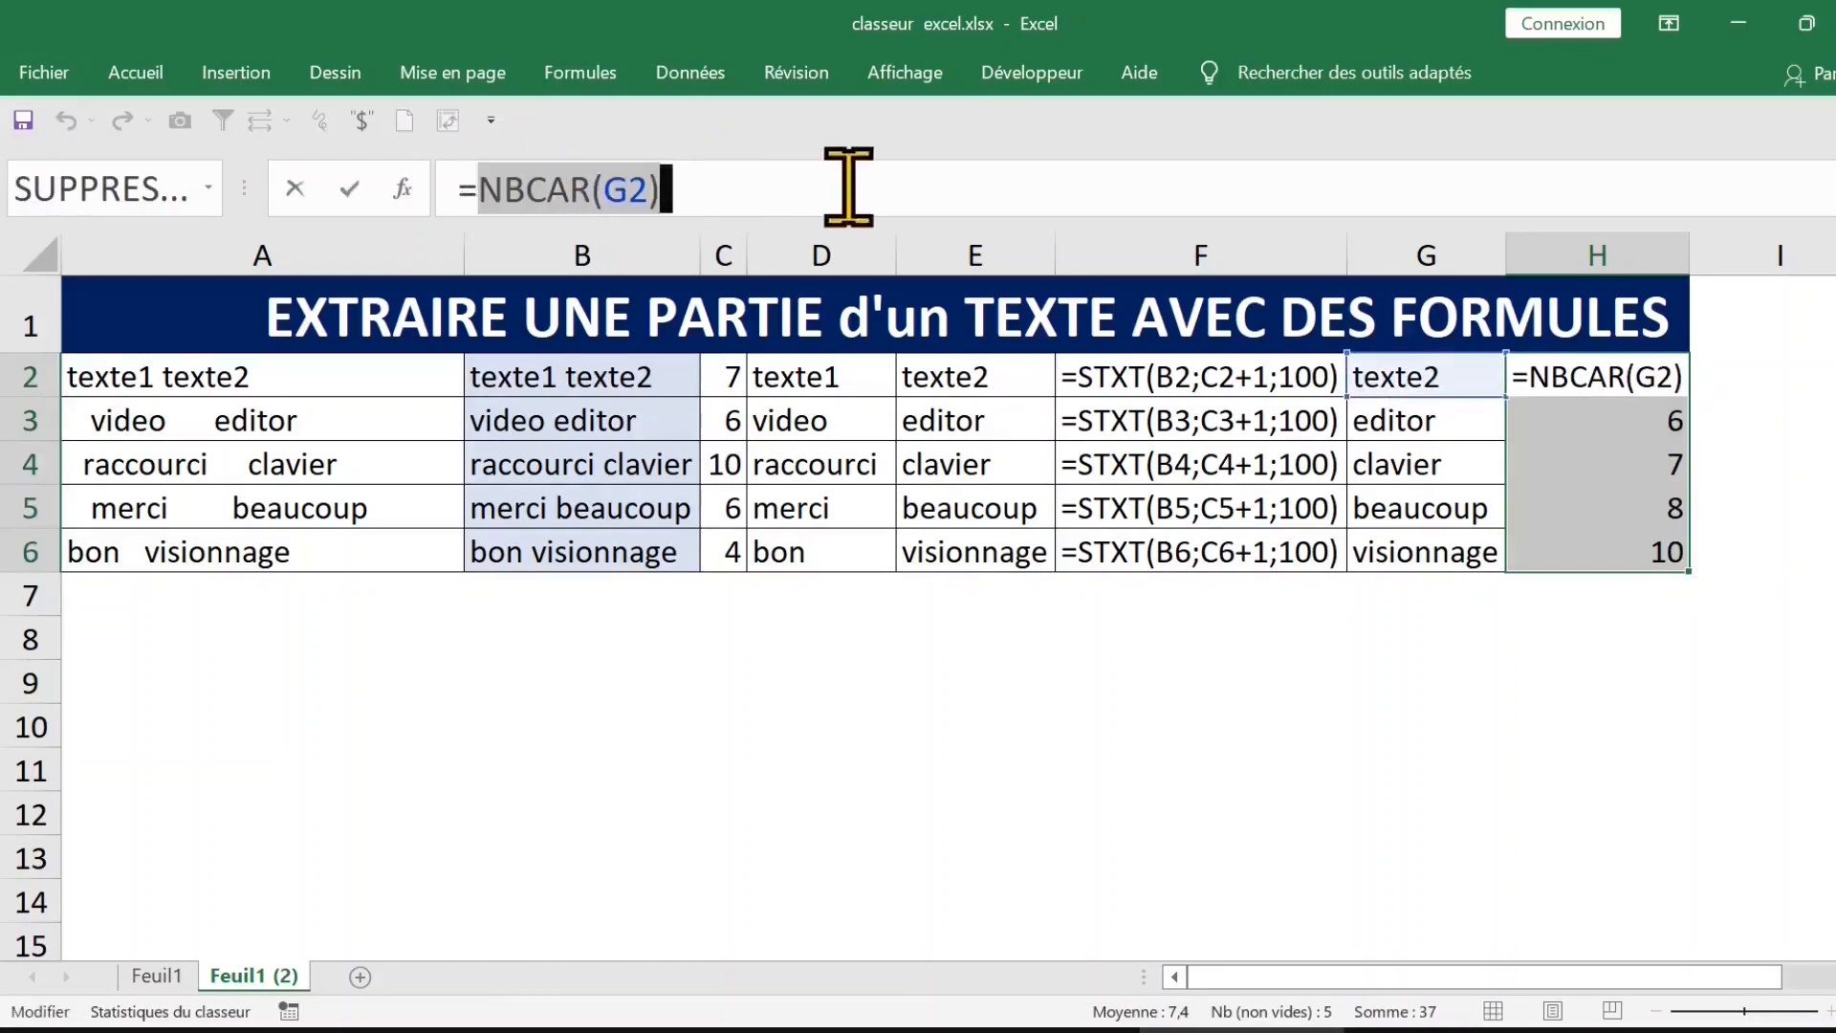
pyautogui.write('formu')
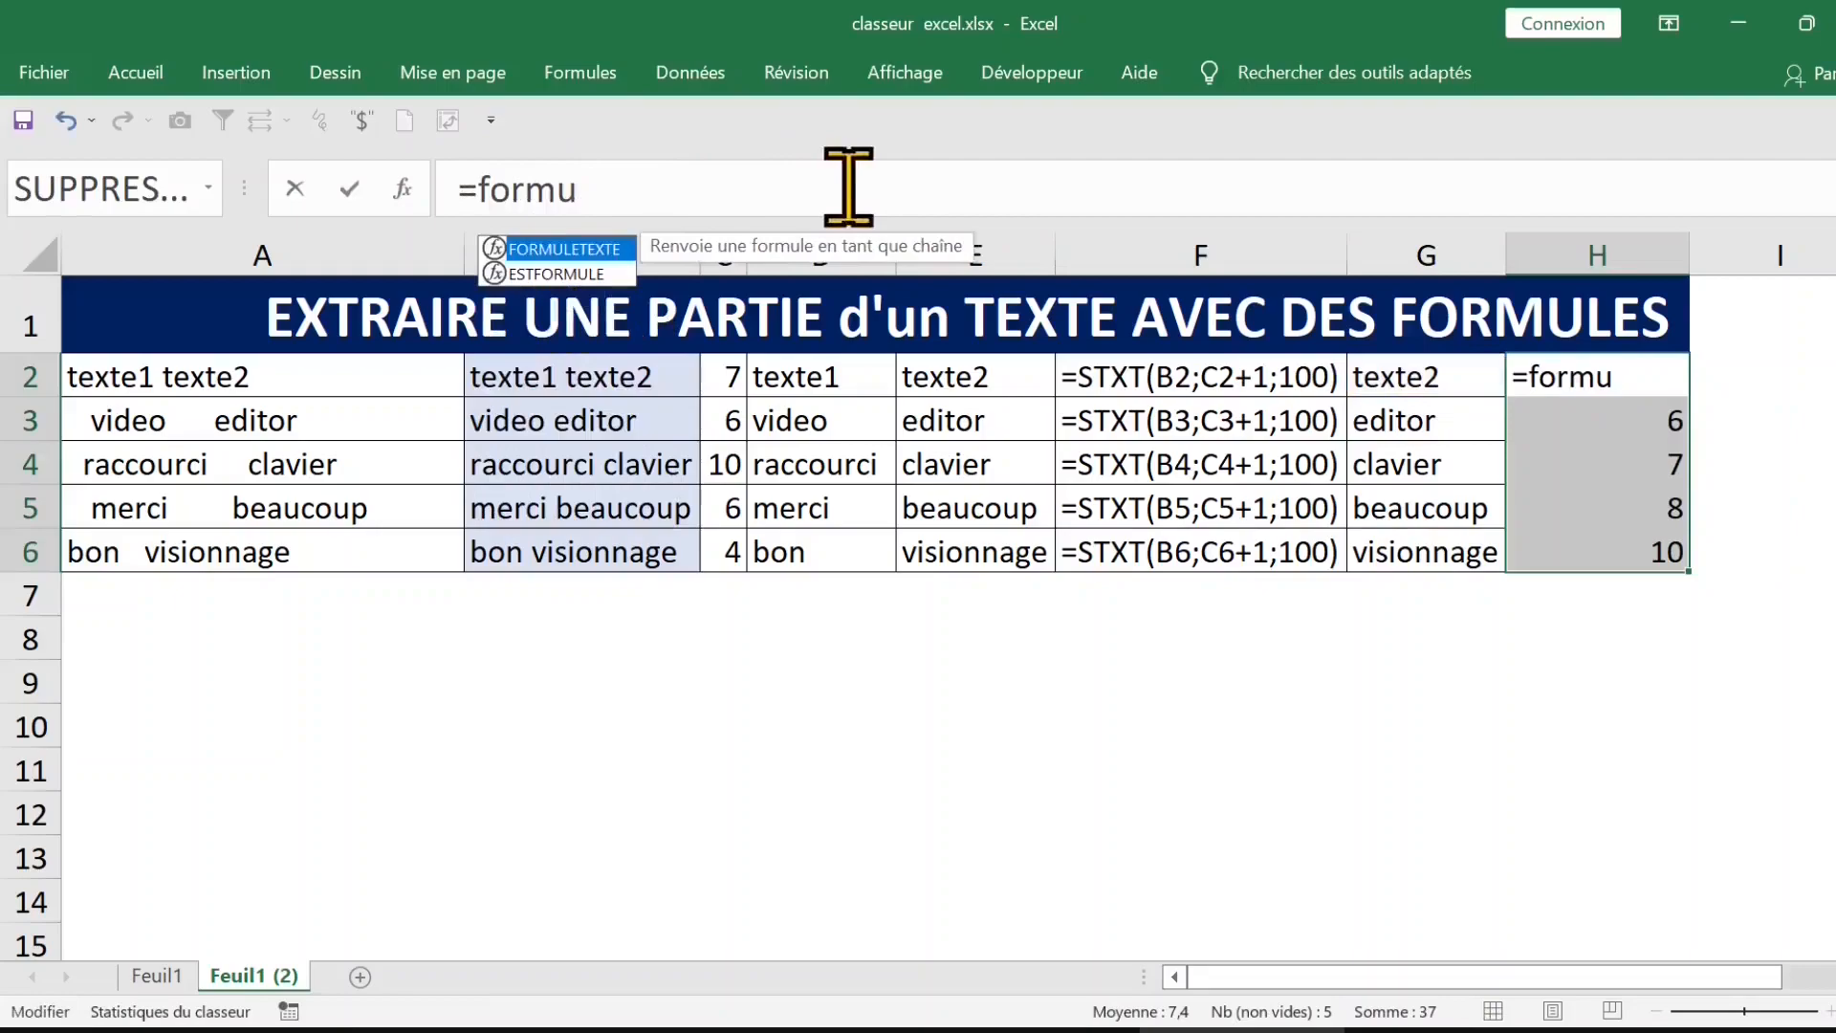
pyautogui.press('Tab')
pyautogui.click(1449, 382)
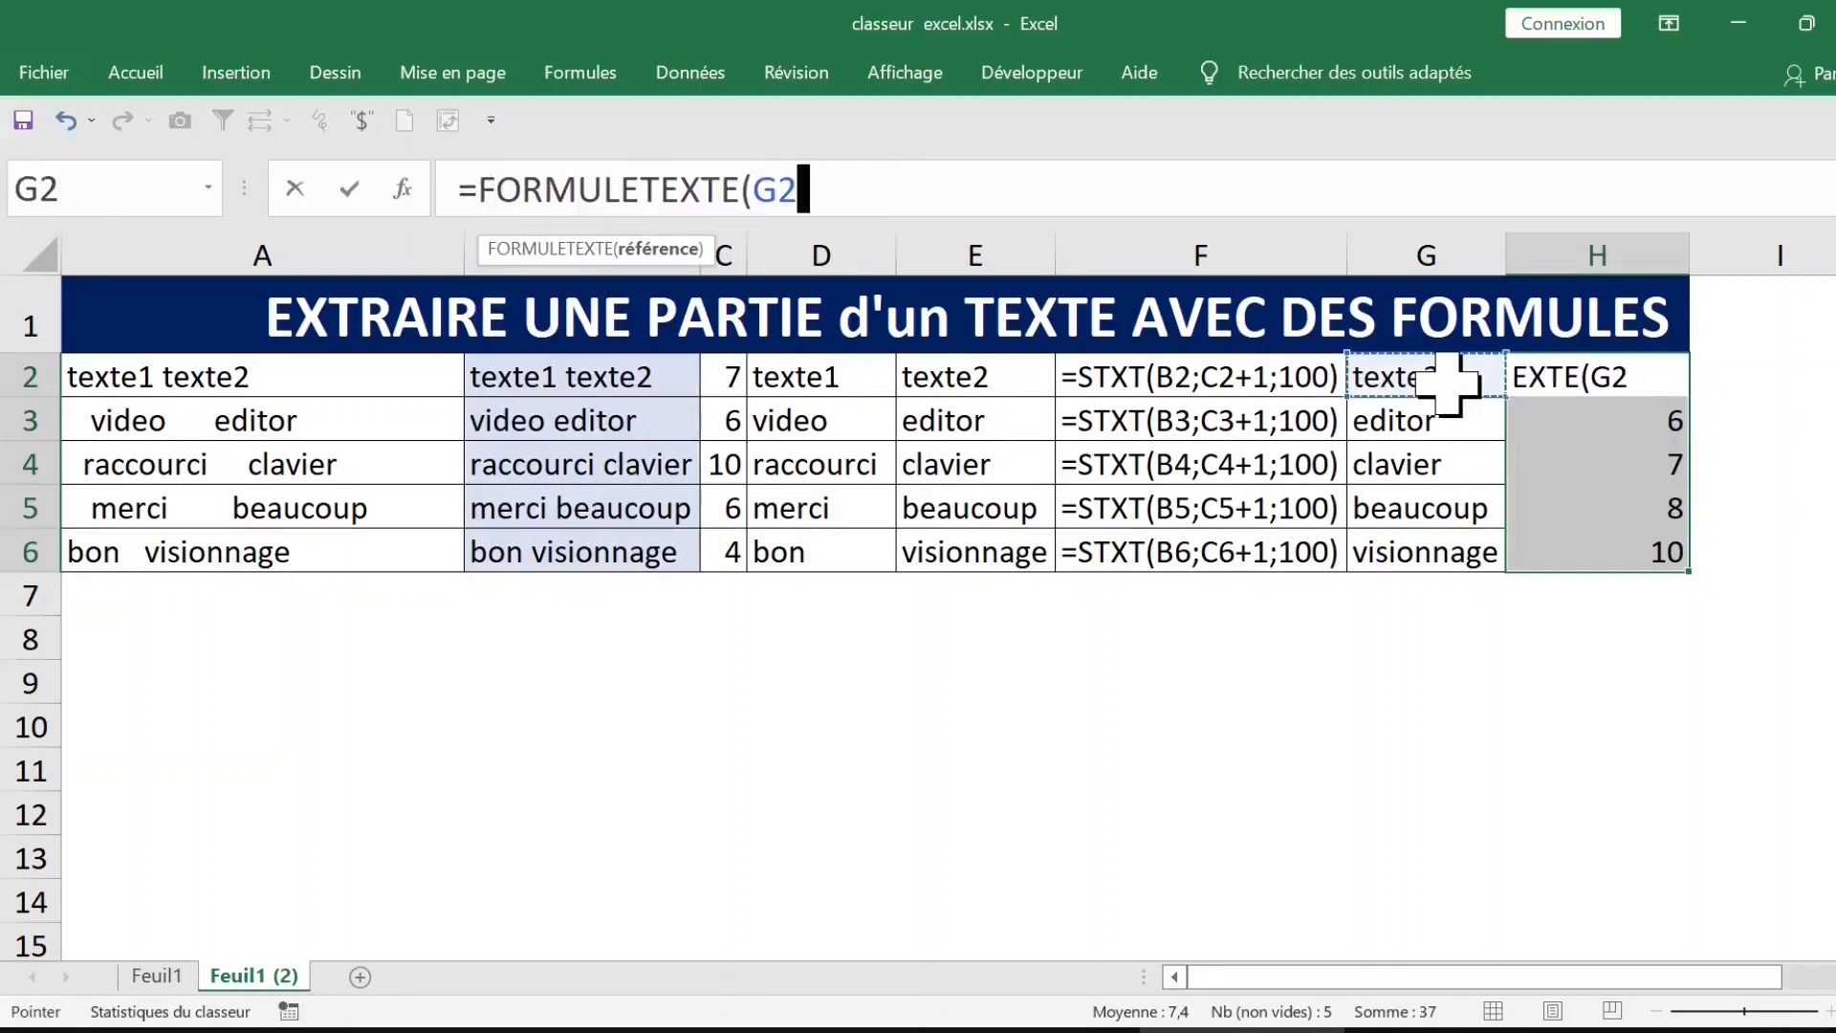
pyautogui.press('Return')
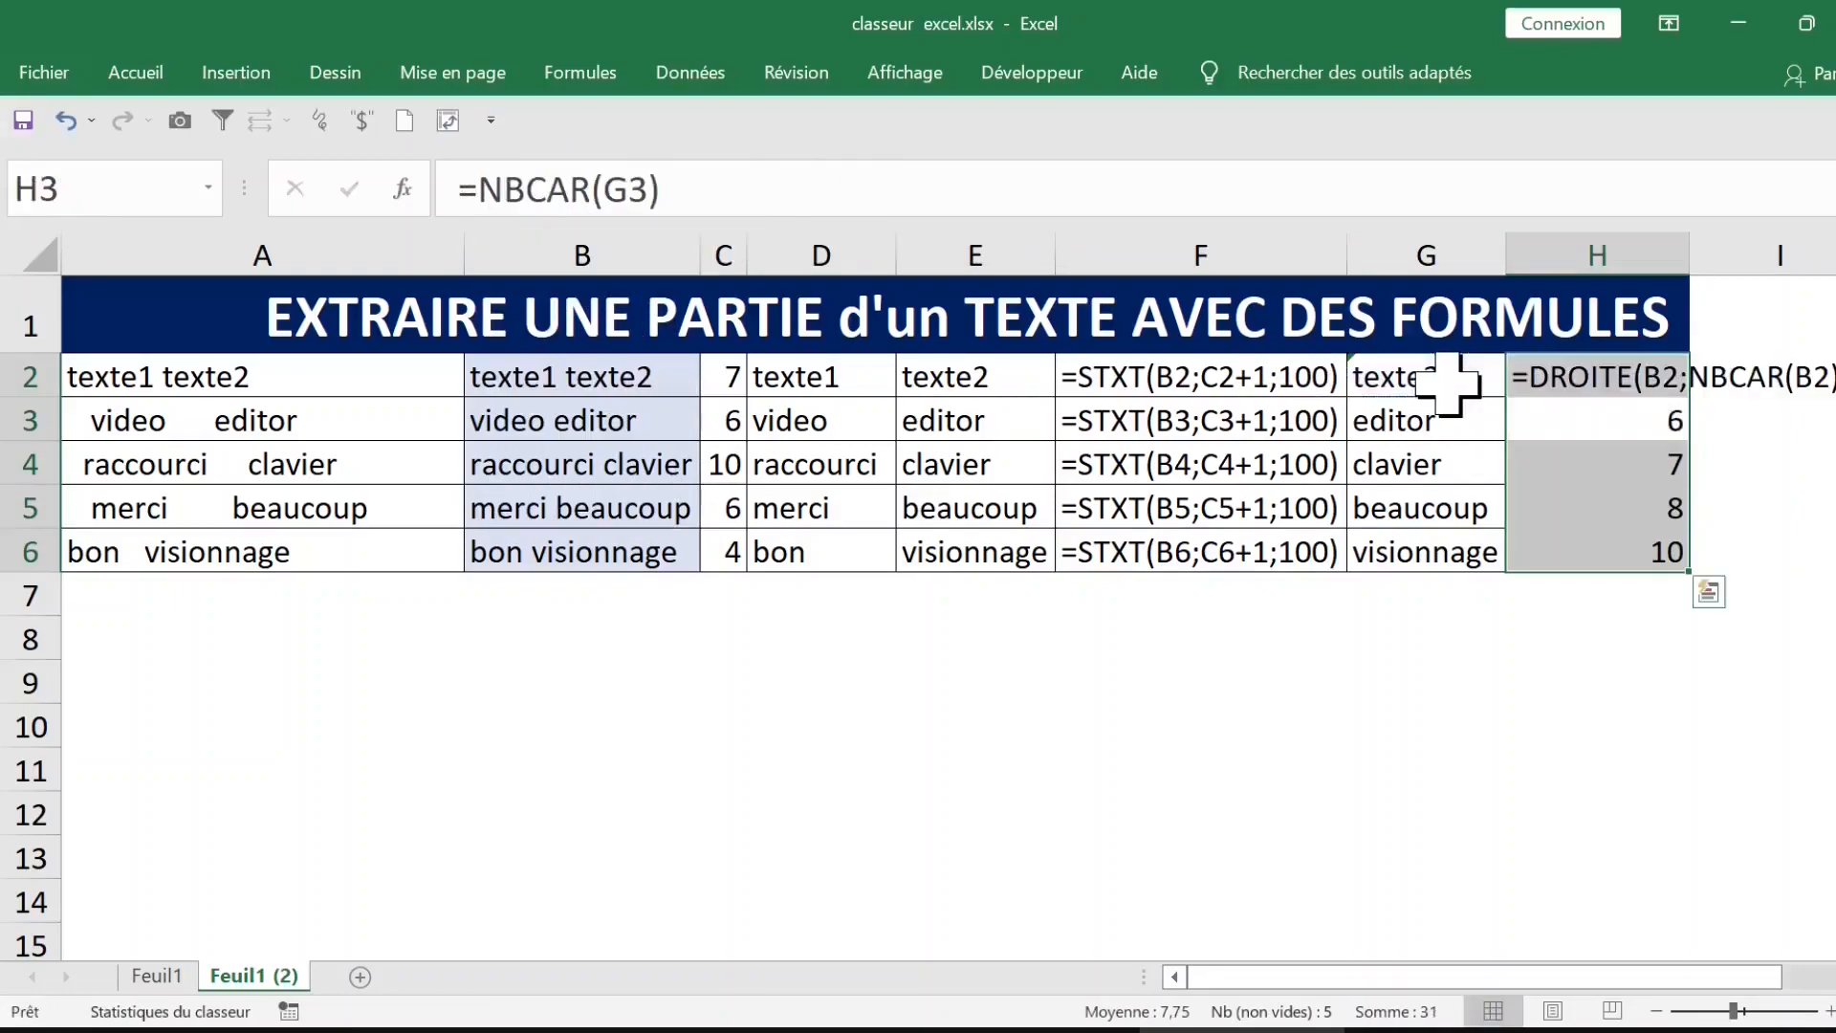
pyautogui.click(1662, 387)
pyautogui.doubleClick(1687, 395)
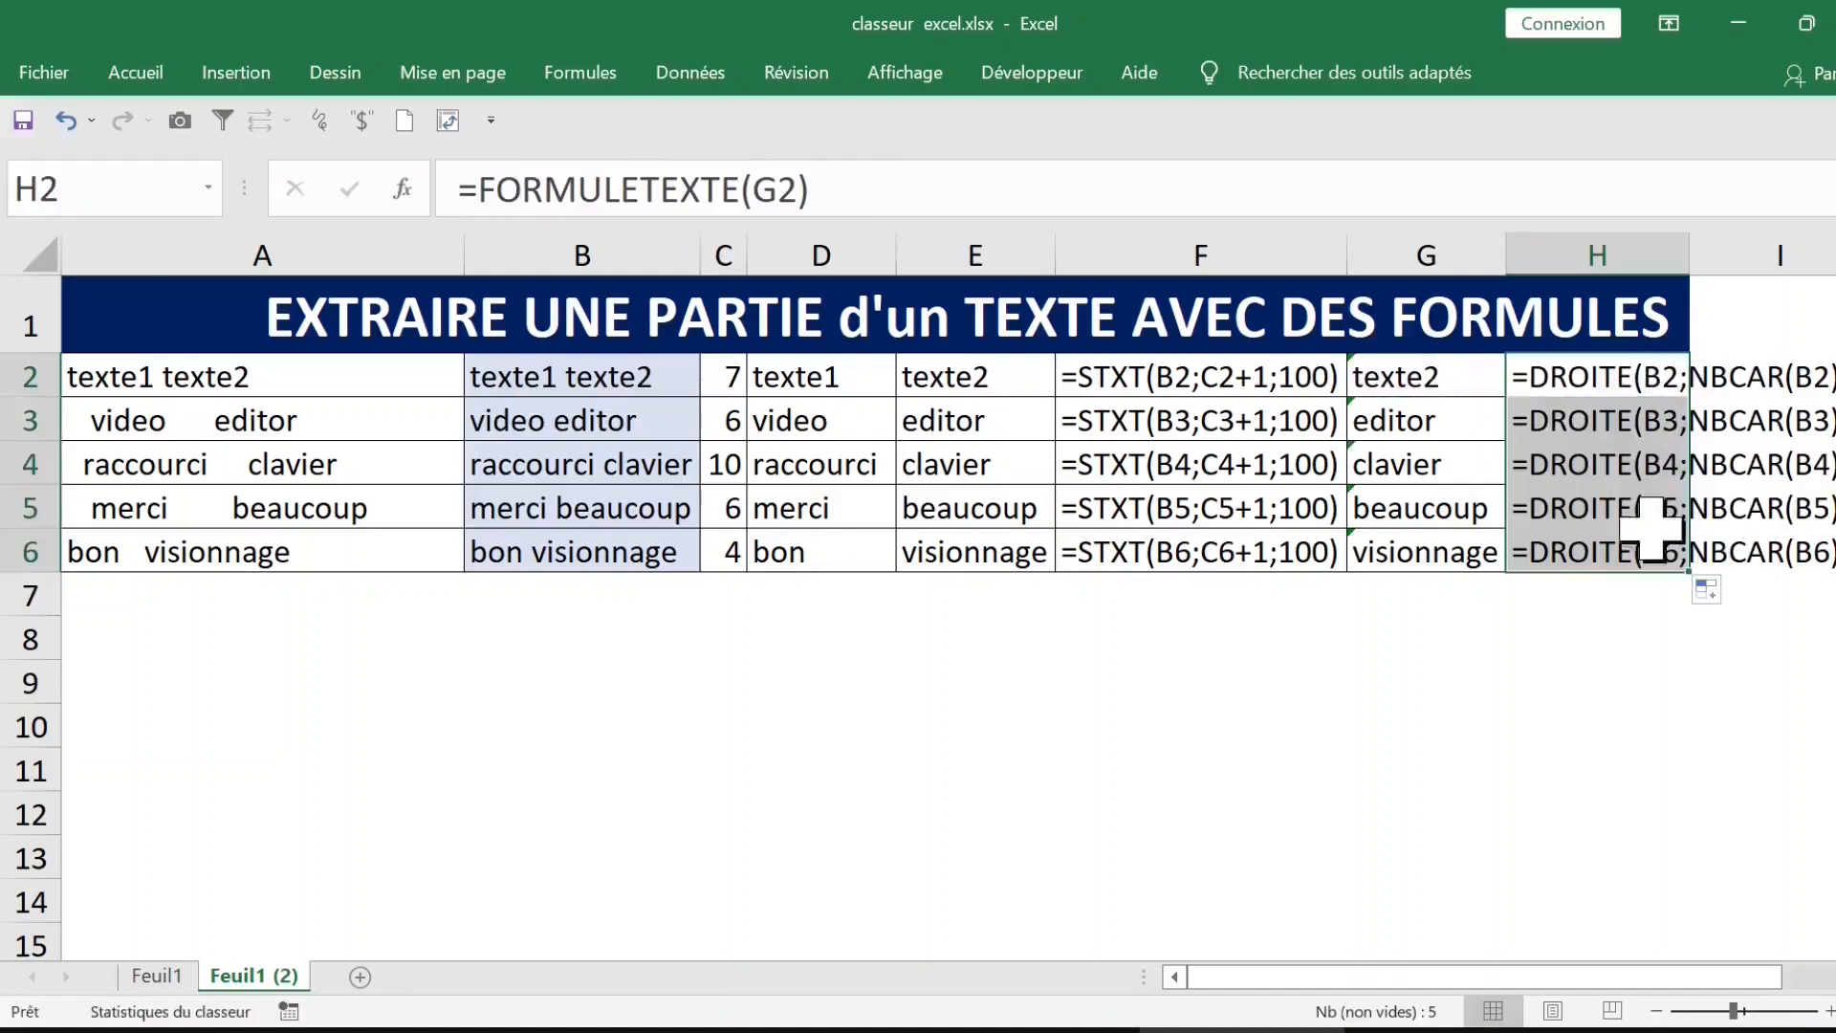
pyautogui.moveTo(1748, 977); pyautogui.dragTo(1812, 977)
pyautogui.doubleClick(1286, 256)
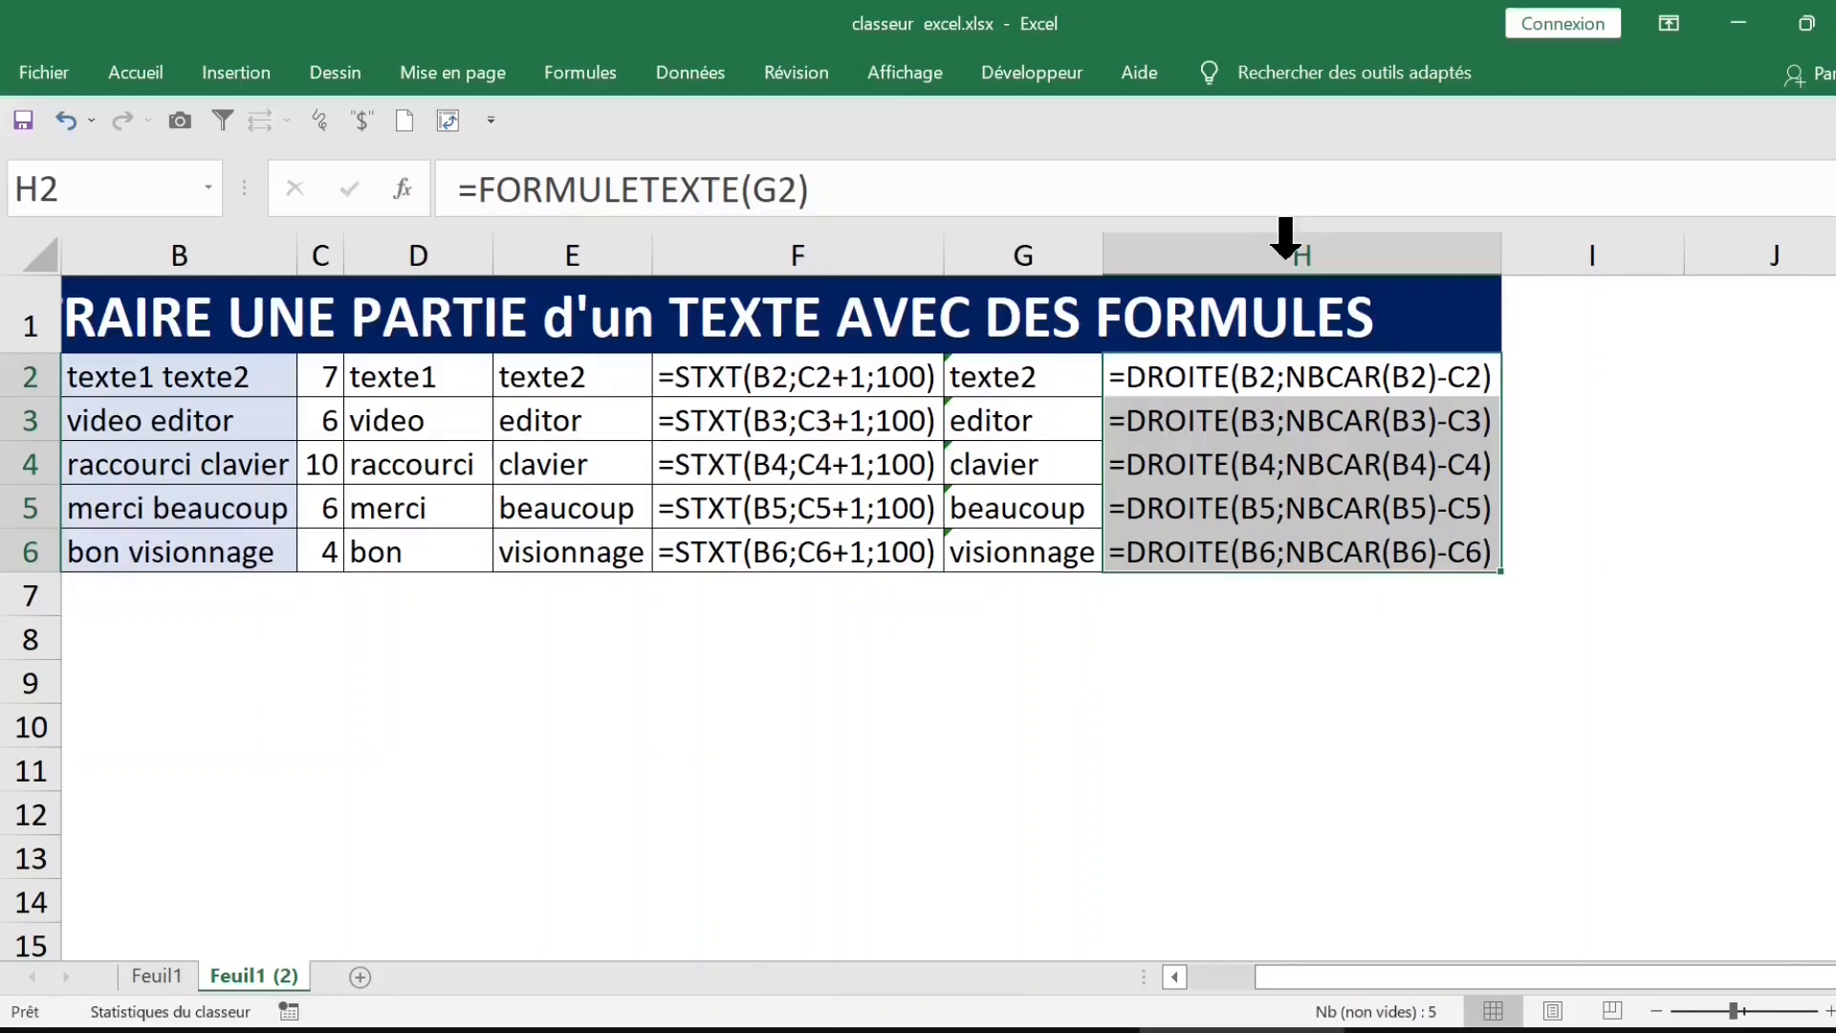
# Step: Shrink the height of rows 3 to 5 to narrow strips
pyautogui.click(179, 595)
pyautogui.moveTo(26, 421); pyautogui.dragTo(29, 506)
pyautogui.moveTo(32, 441); pyautogui.dragTo(40, 409)
# Step: Enter "nom prenom" in B7 and extend the formulas of C6:H6 down to row 7
pyautogui.click(179, 490)
pyautogui.write('nom prenom')
pyautogui.moveTo(321, 447); pyautogui.dragTo(1524, 512)
# Step: Examine the GAUCHE and STXT formulas that split the text in row 7
pyautogui.click(713, 621)
pyautogui.click(713, 490)
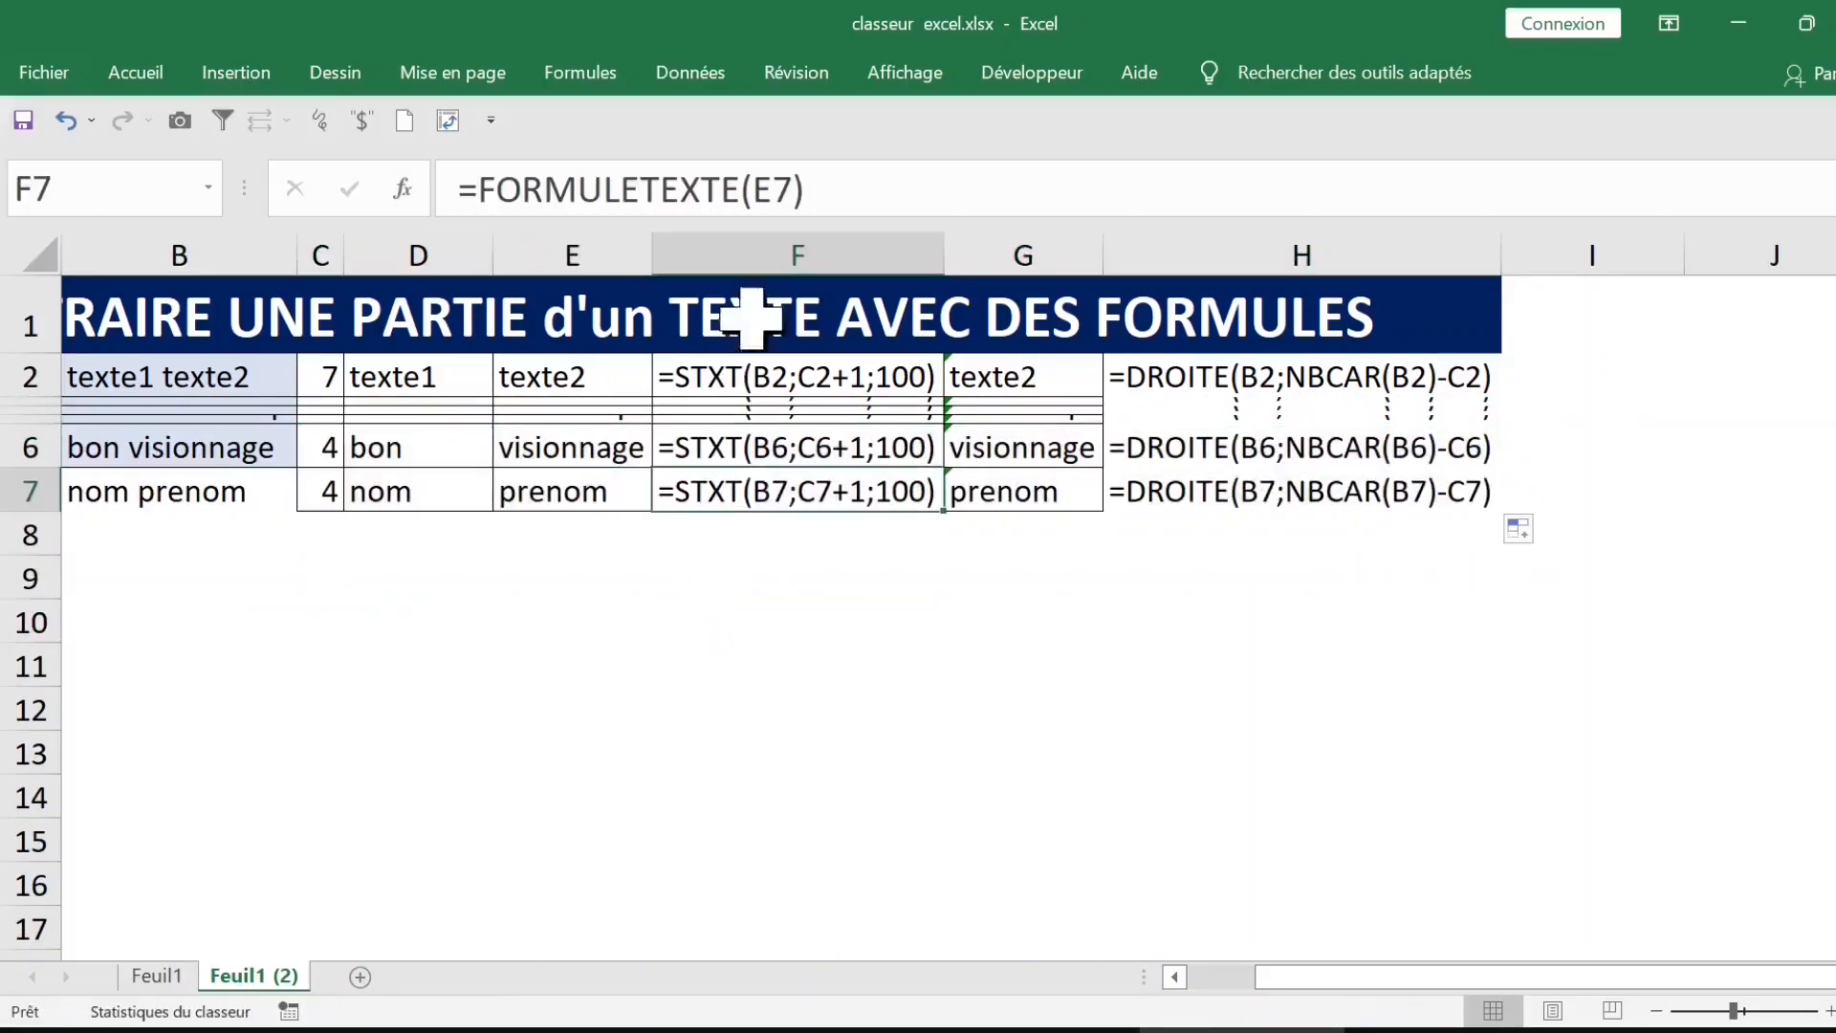
pyautogui.press('Left')
pyautogui.press('Left')
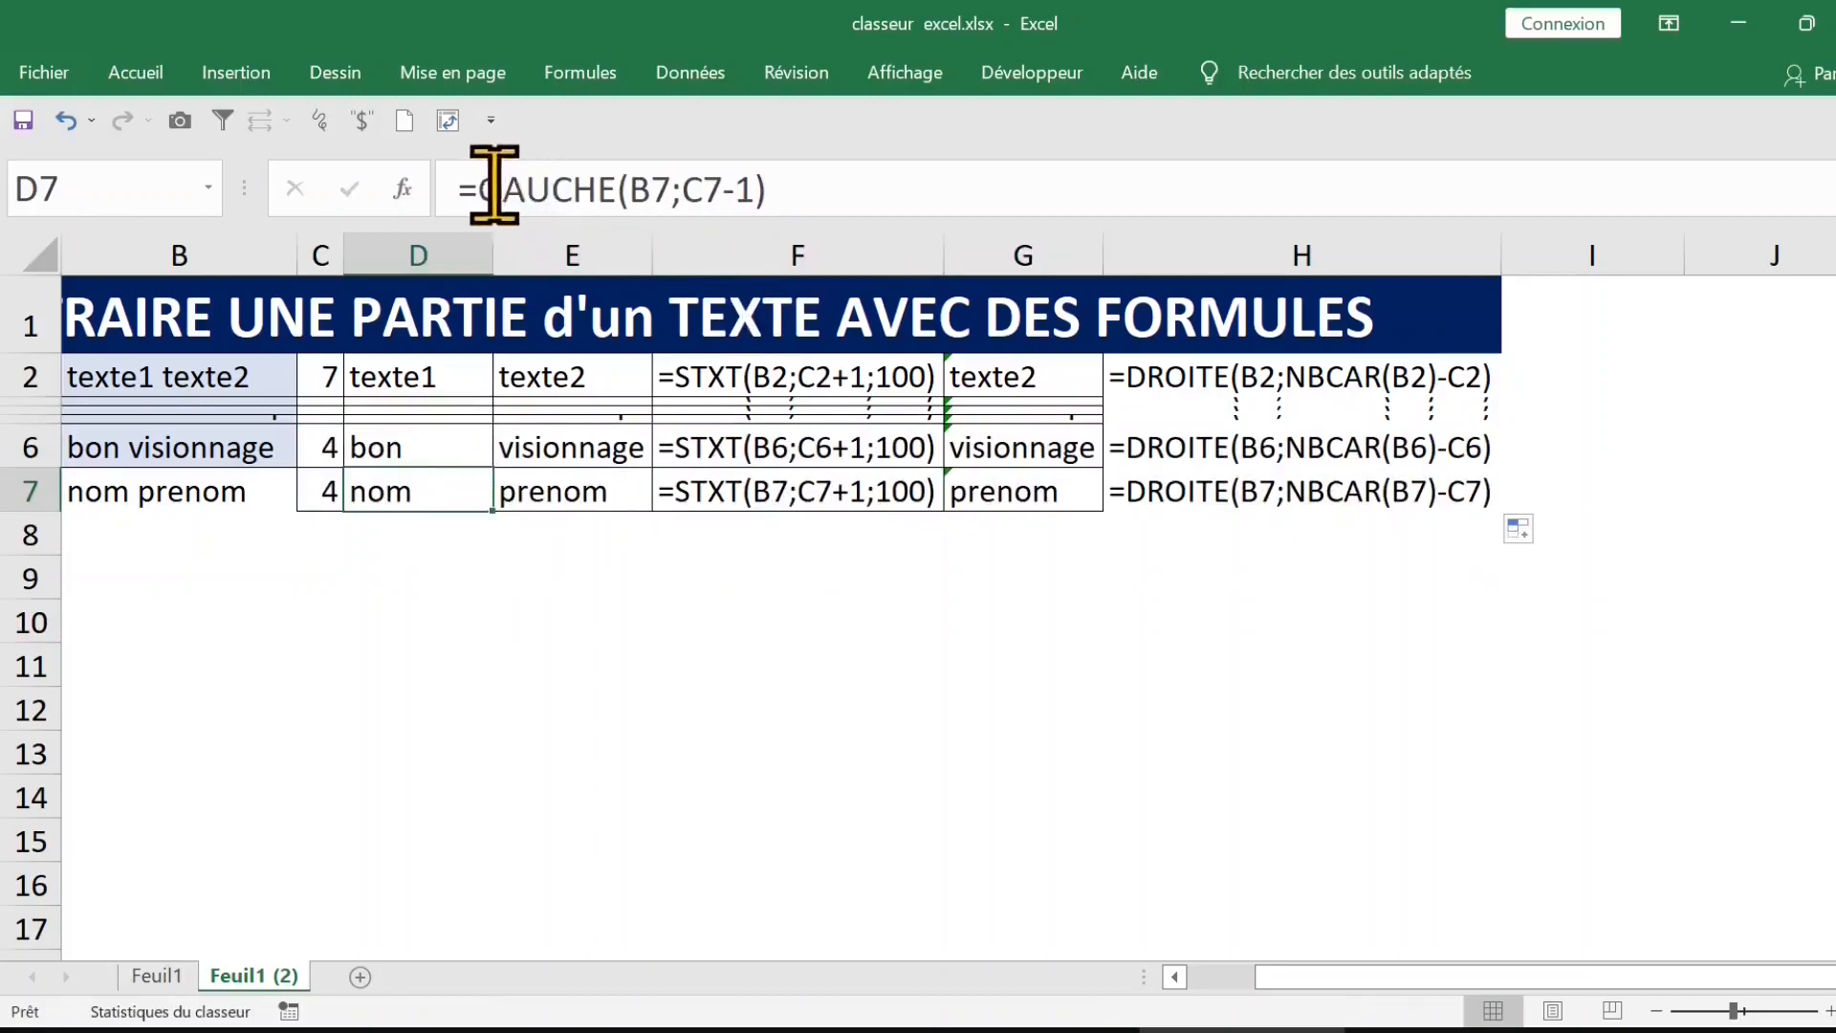
pyautogui.click(602, 492)
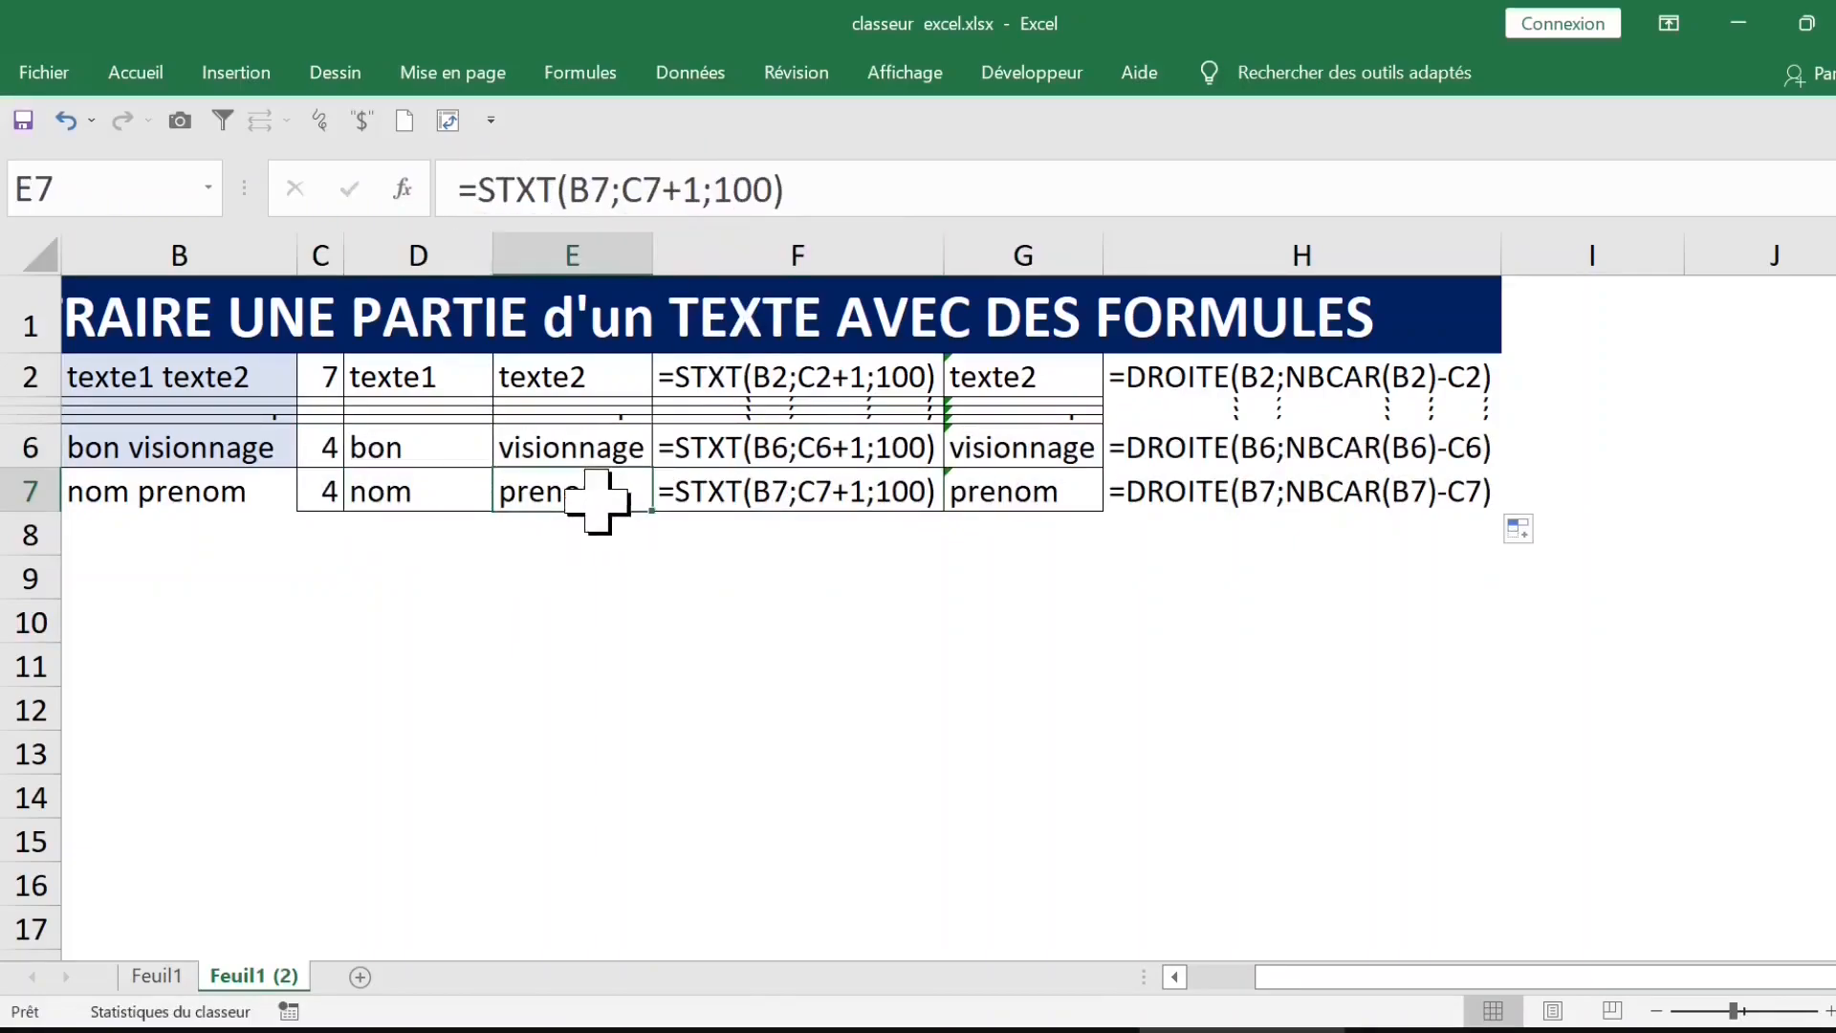
pyautogui.click(397, 533)
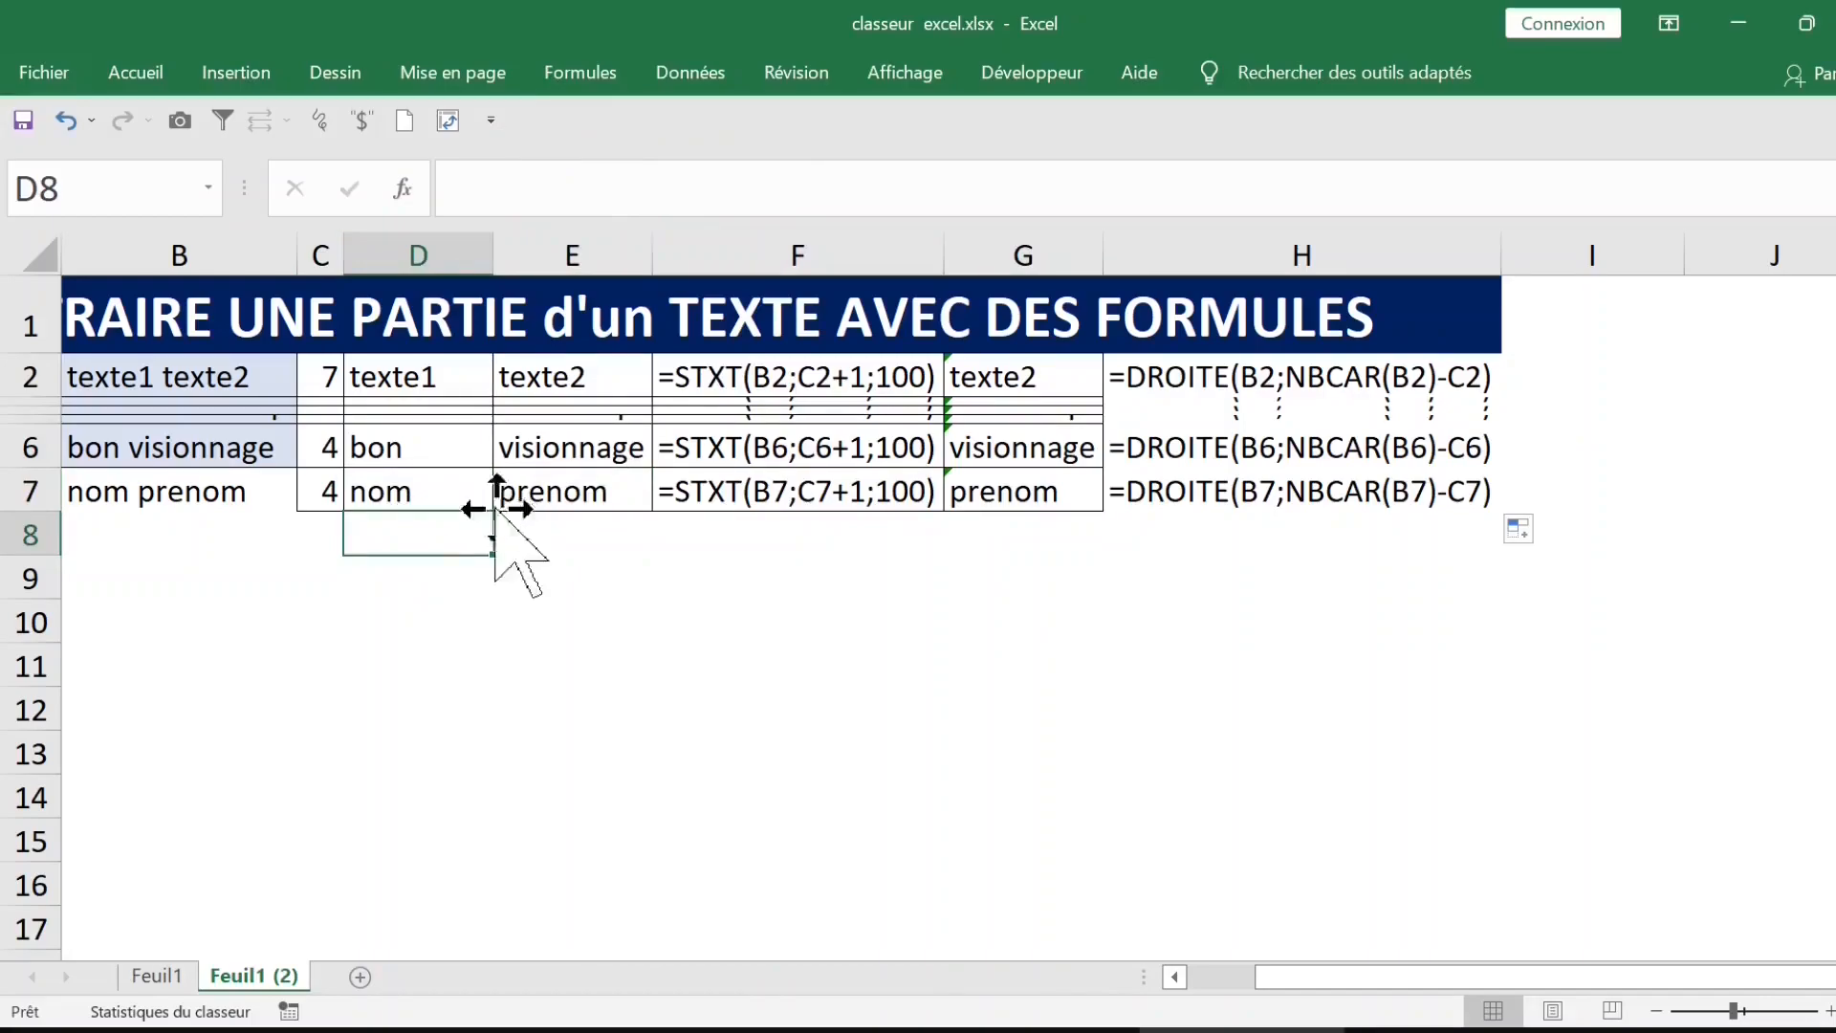
# Step: Extract the first word of B7 in D8 with the formula =STXT(B7;1;CHERCHE(" ";B7))
pyautogui.click(560, 491)
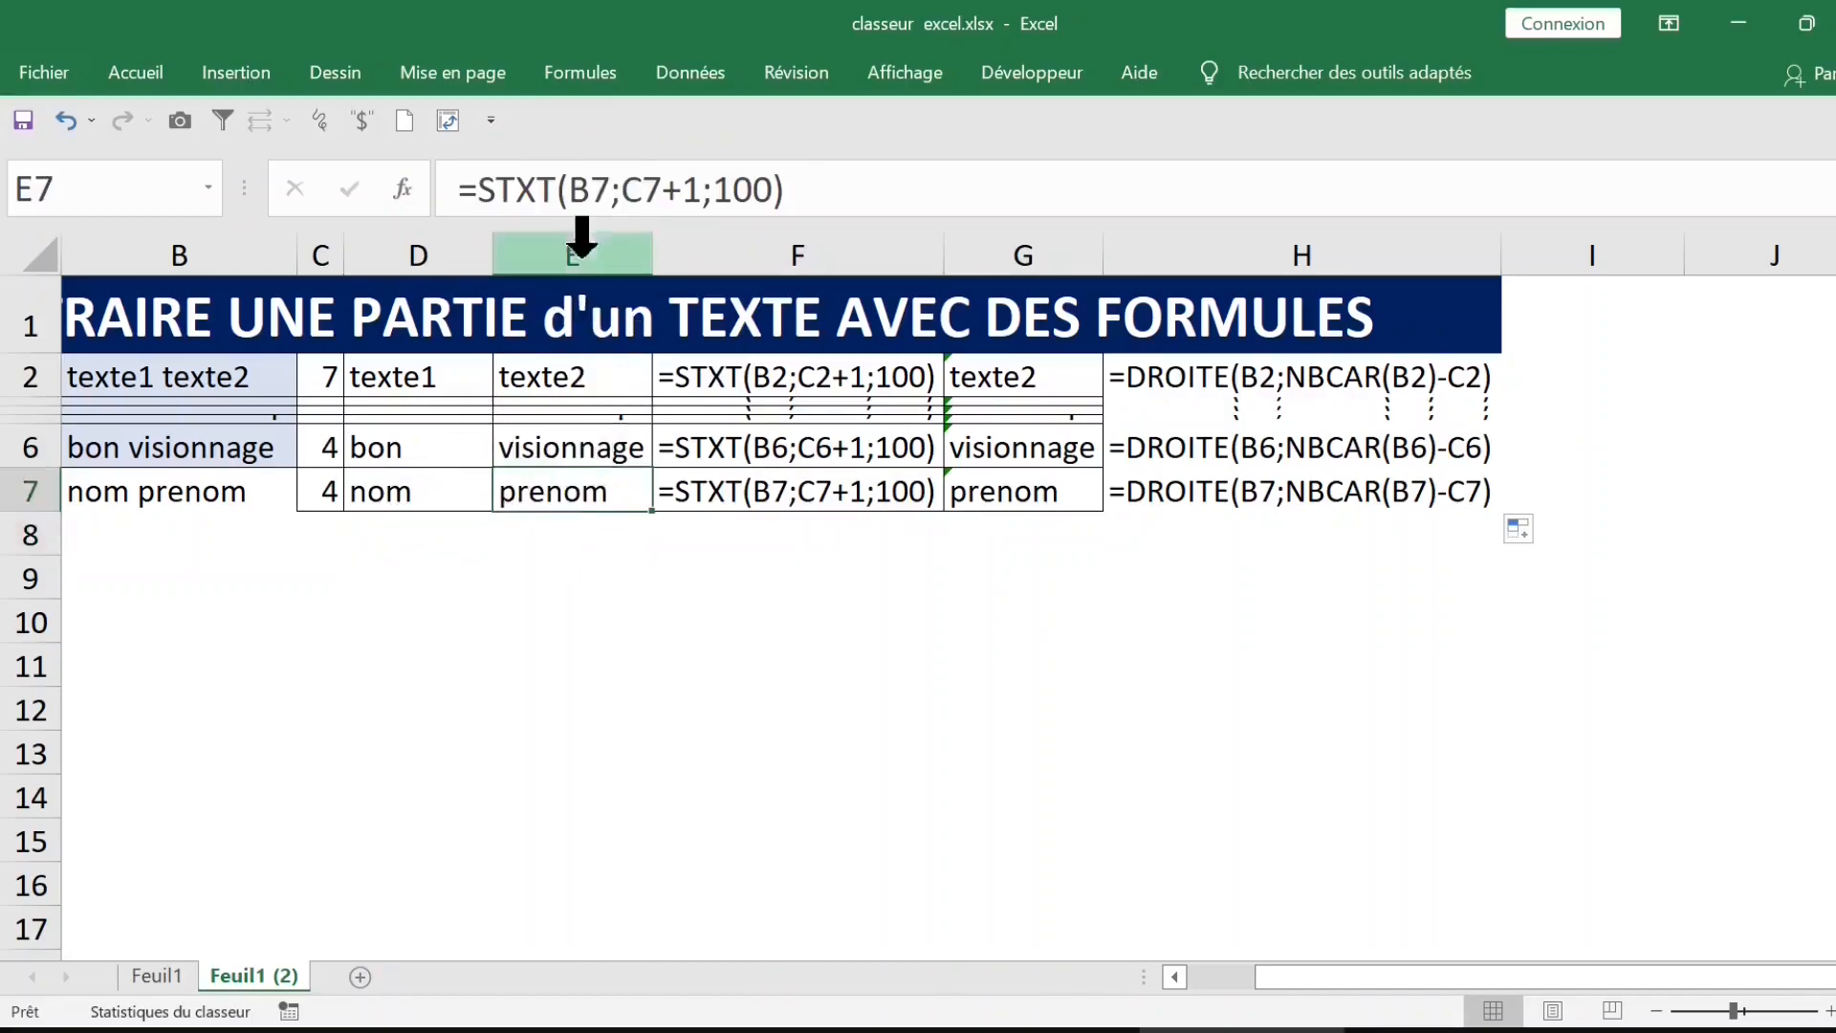
pyautogui.click(390, 493)
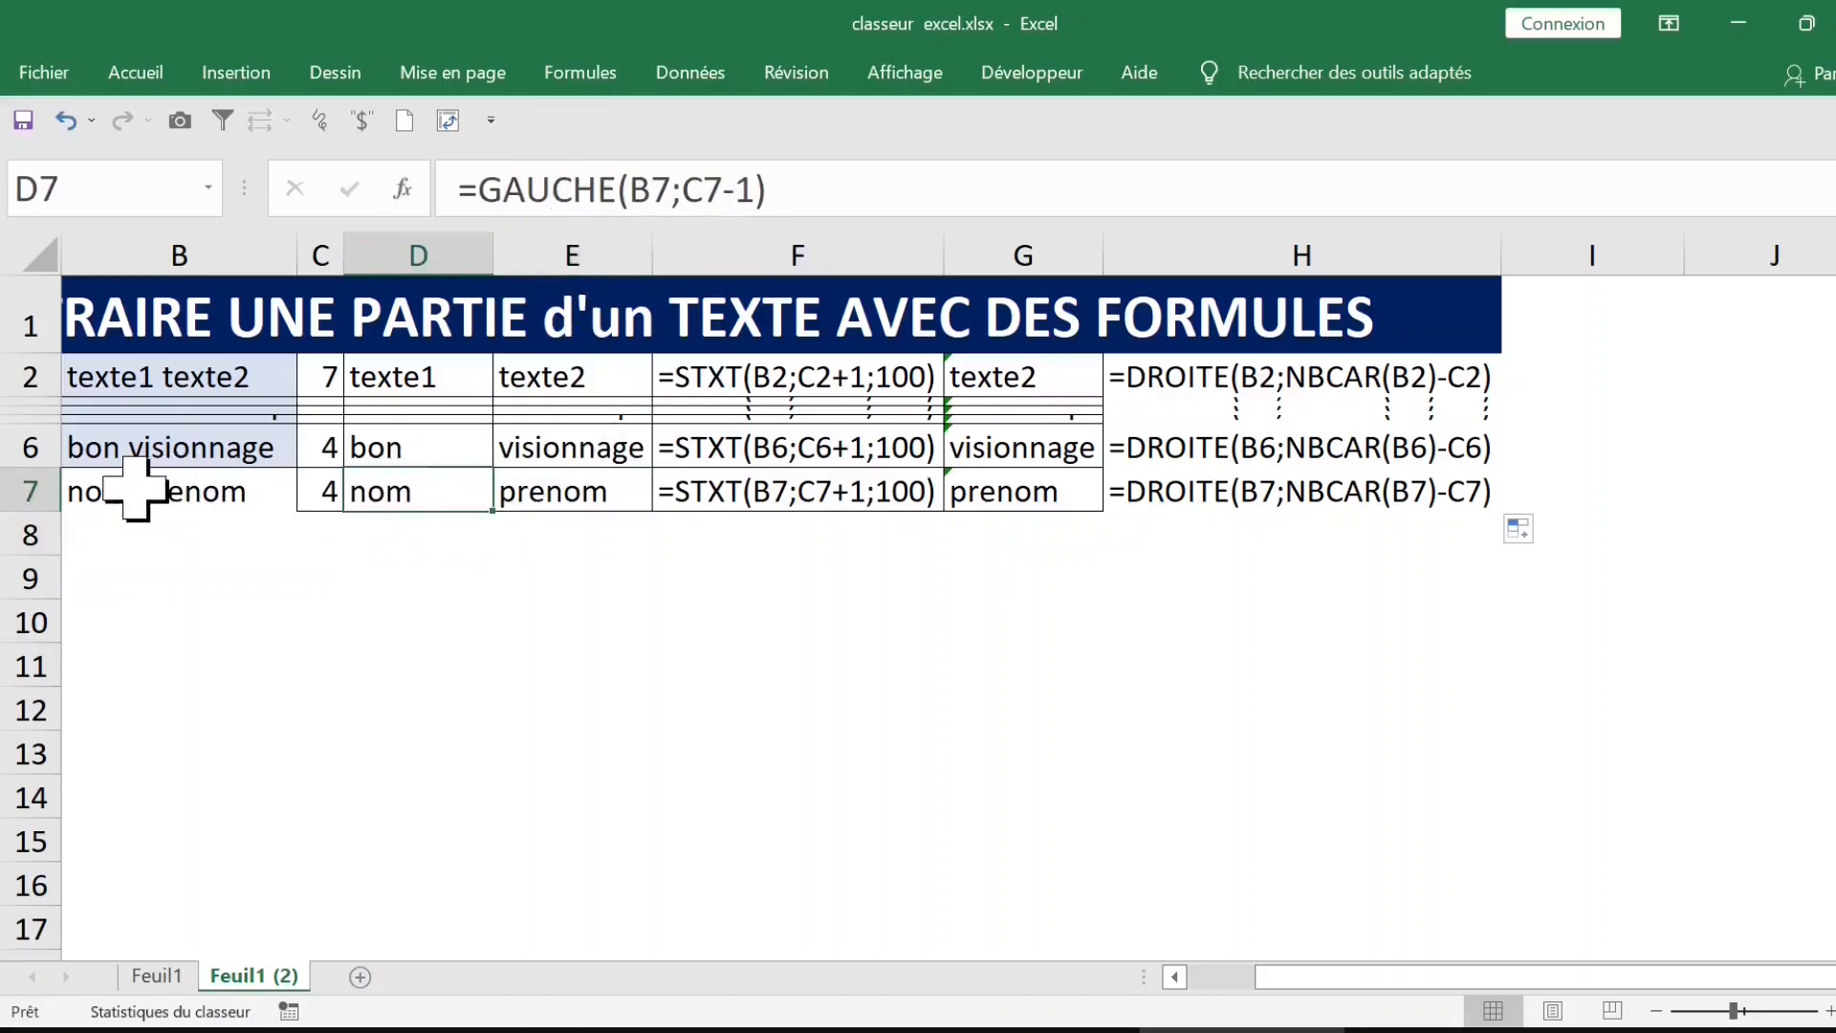
pyautogui.click(139, 485)
pyautogui.click(407, 526)
pyautogui.write('=')
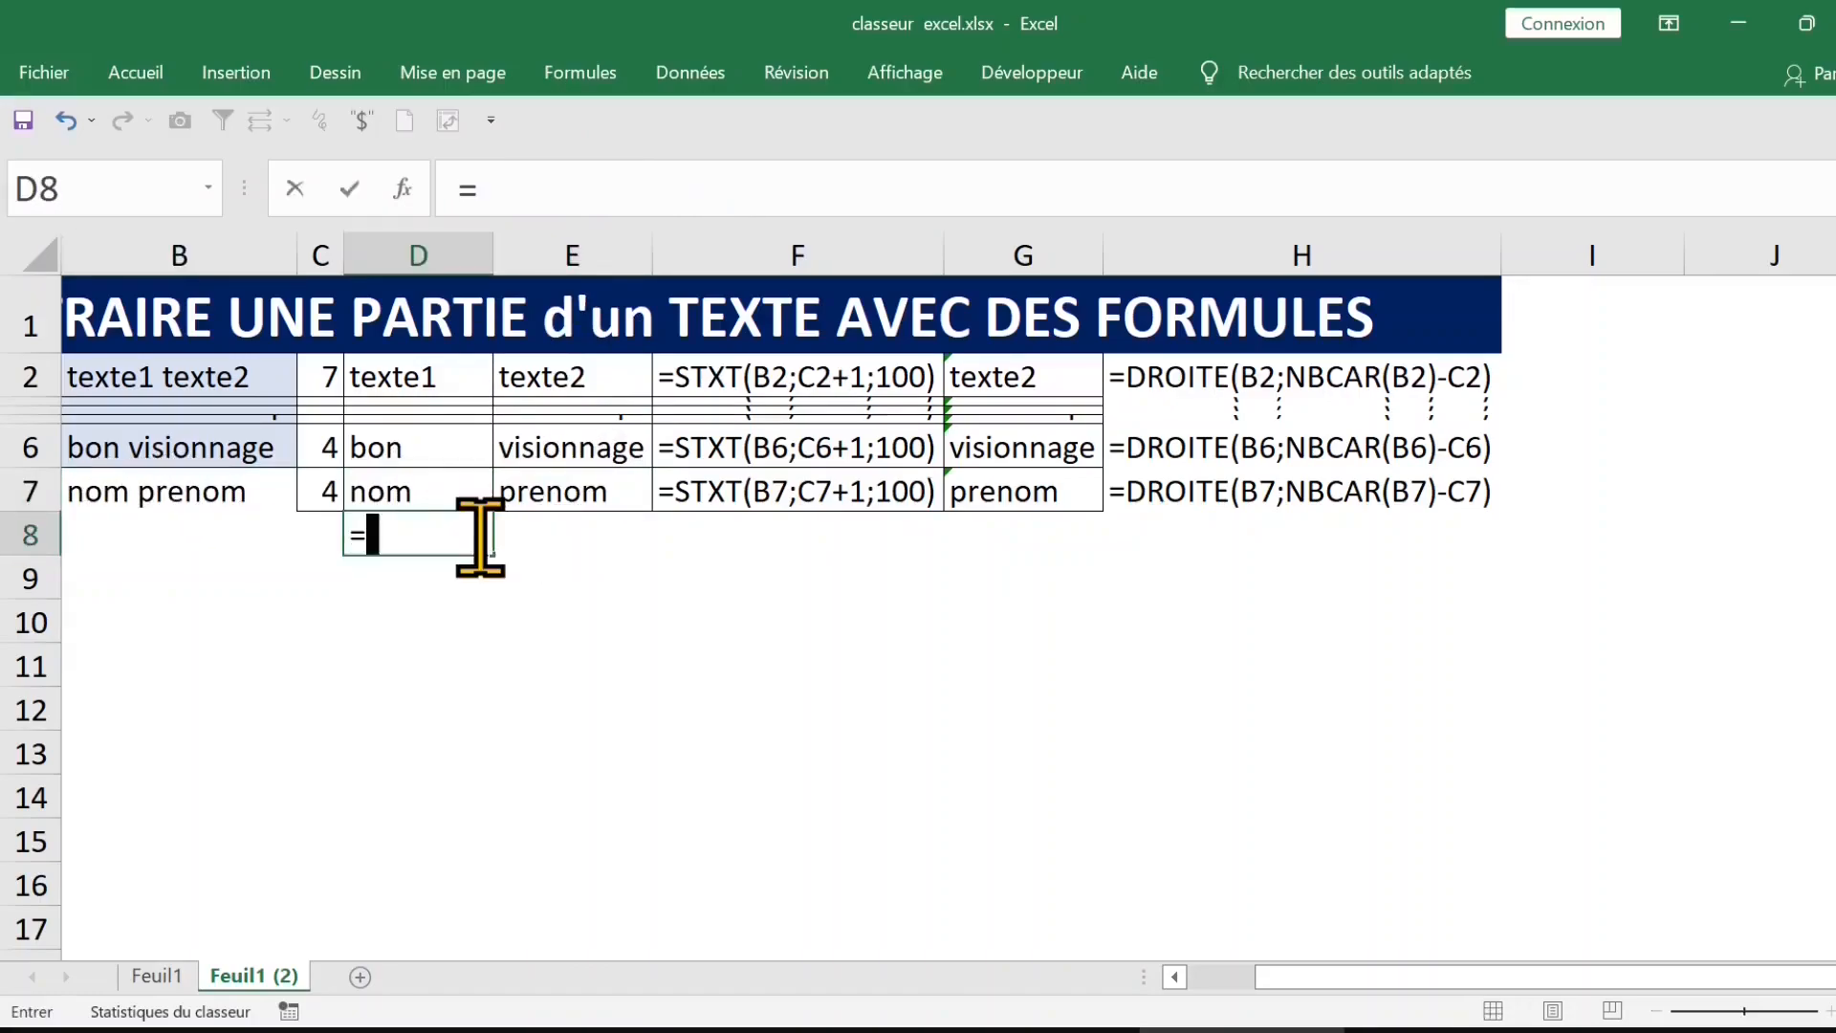
pyautogui.write('stxt')
pyautogui.press('Tab')
pyautogui.click(232, 493)
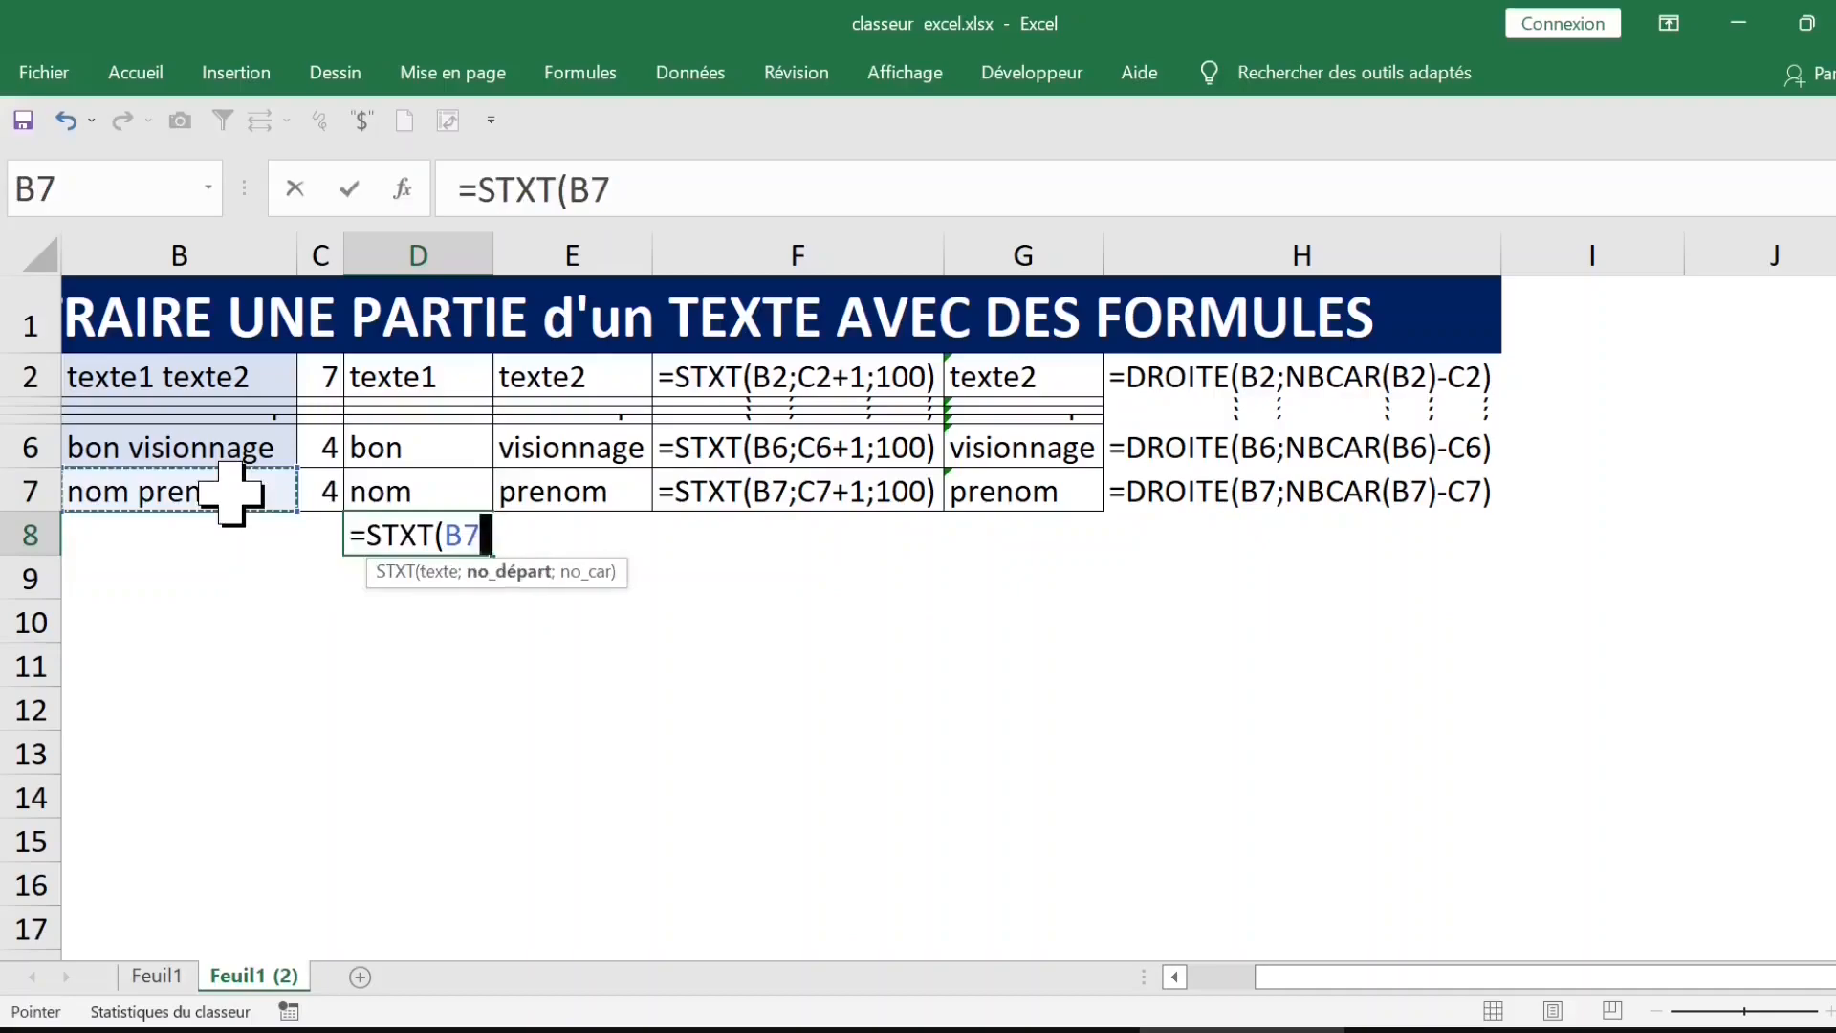
pyautogui.write(';1;')
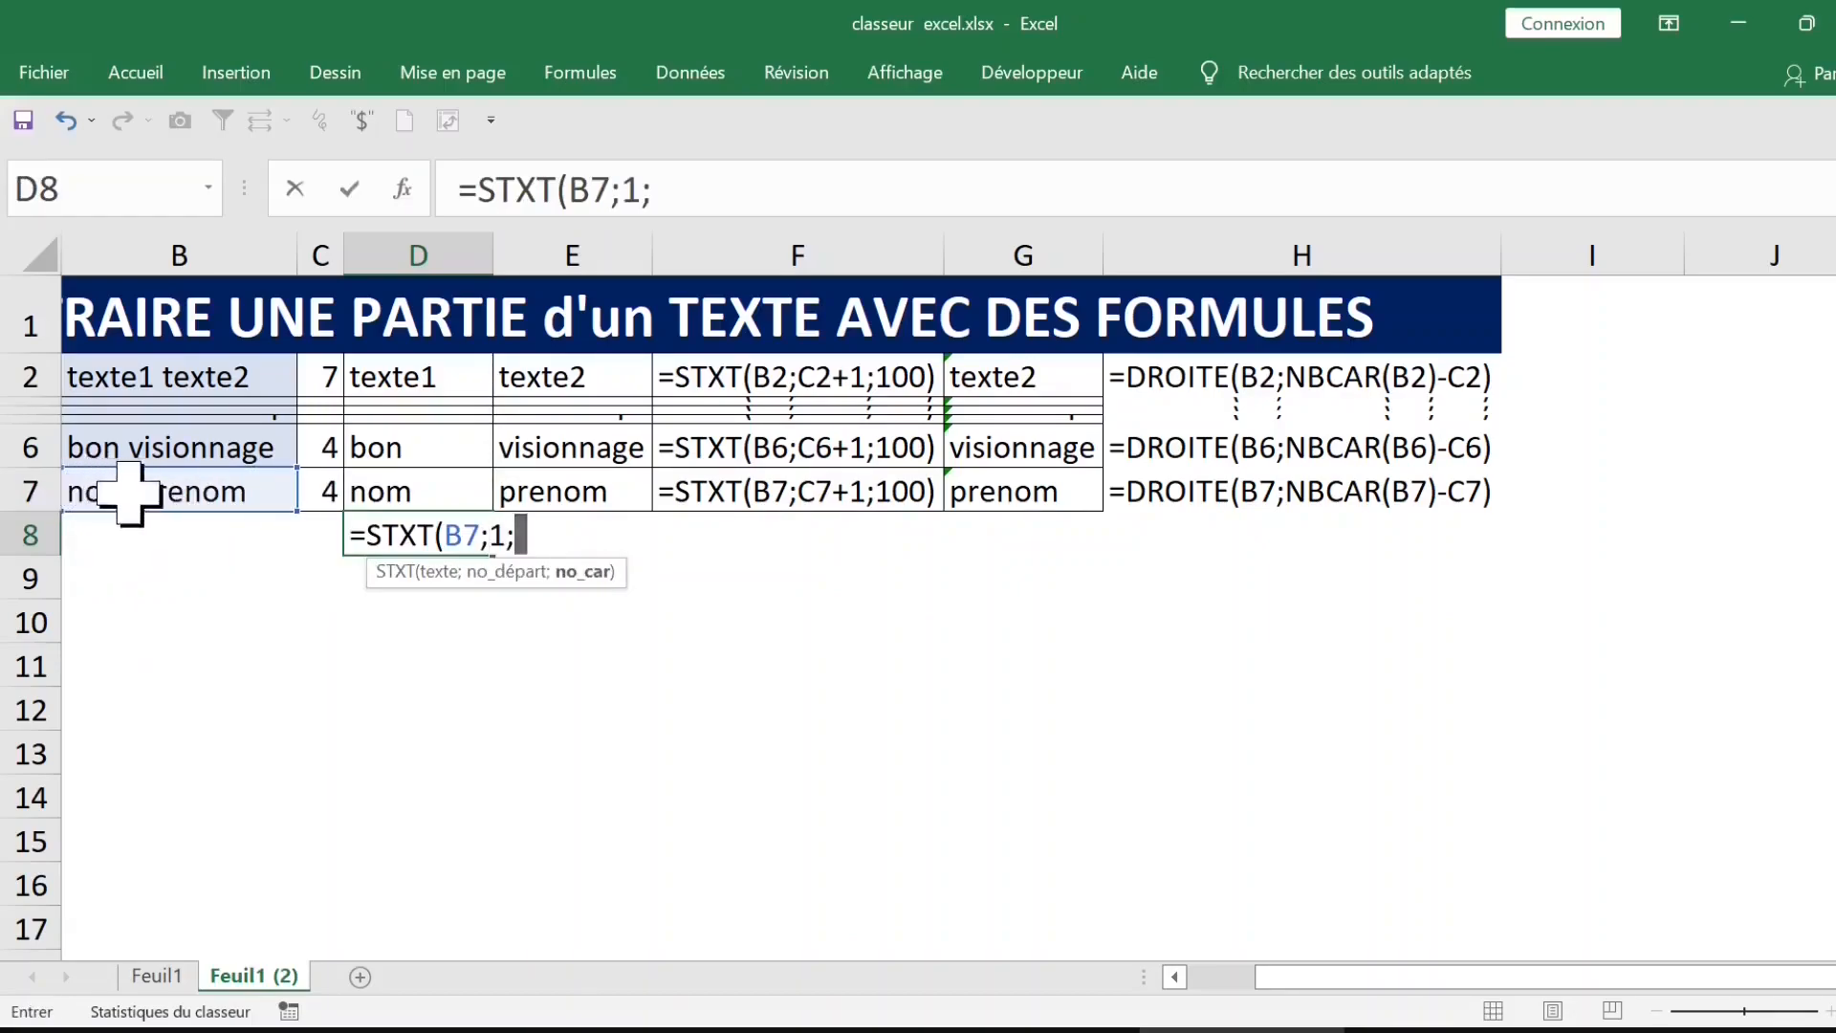
pyautogui.write('cher')
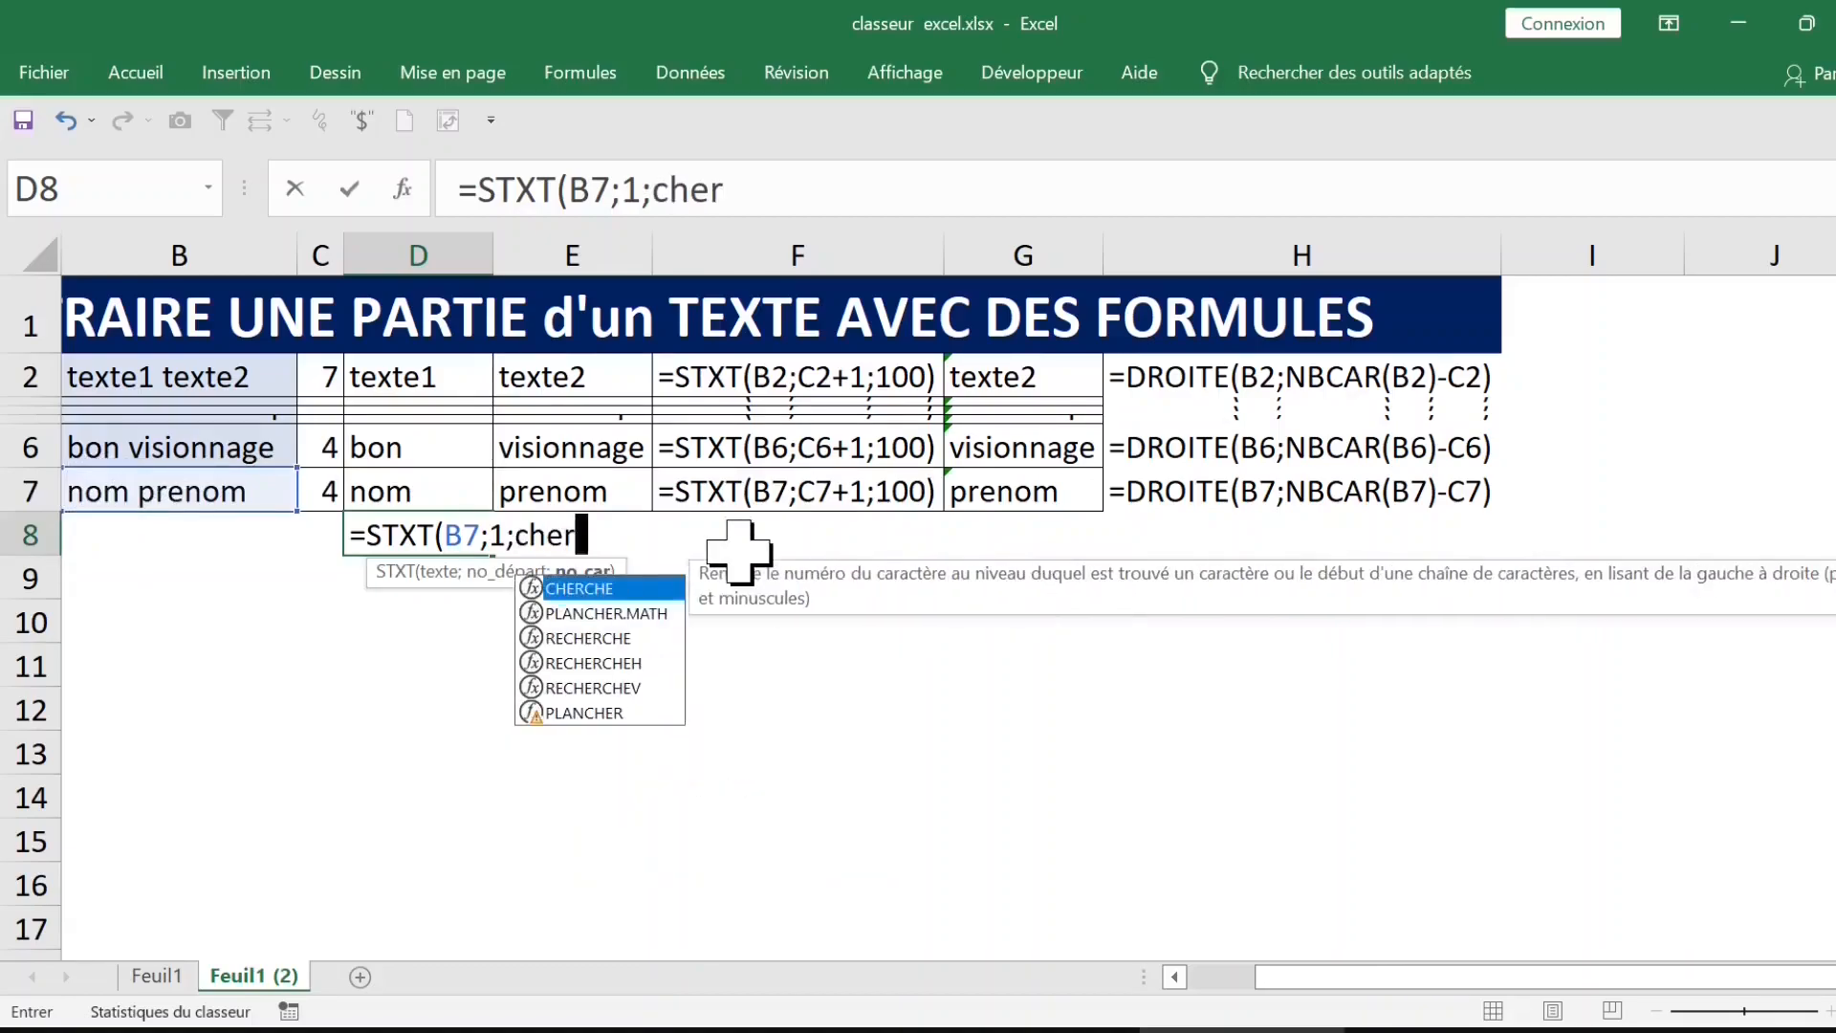
pyautogui.press('Tab')
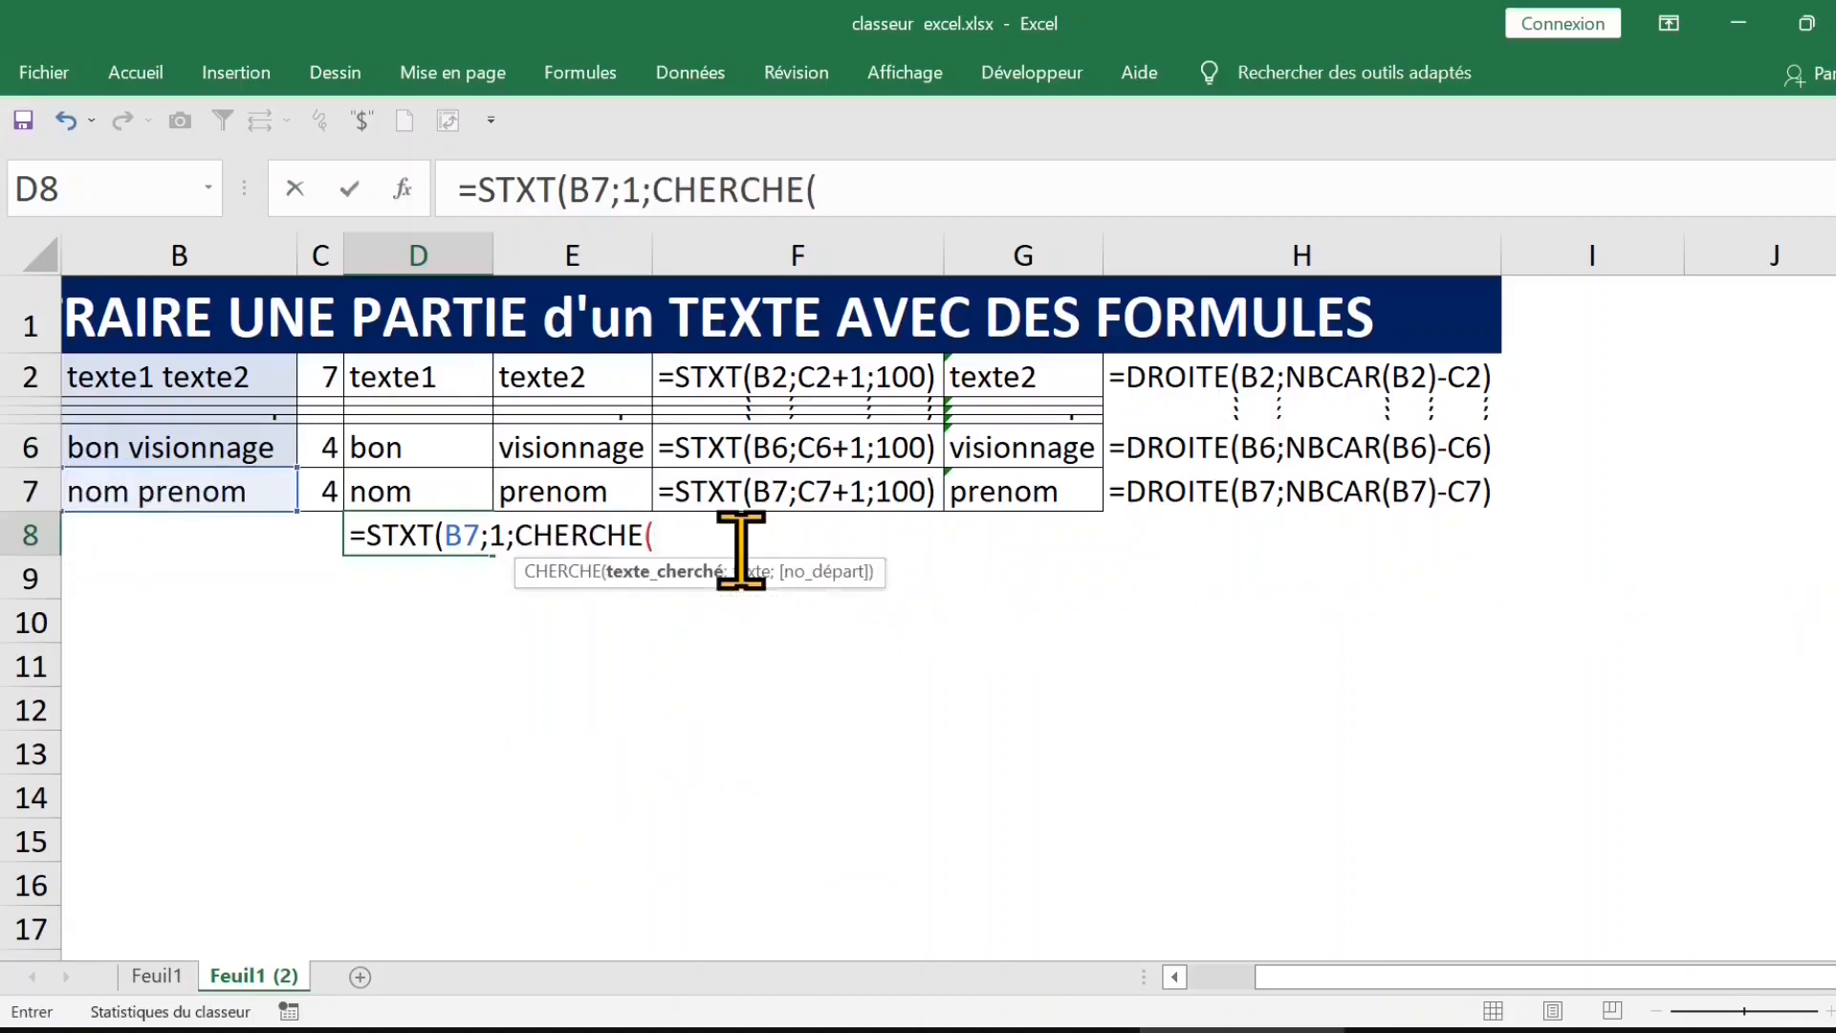
pyautogui.write(';')
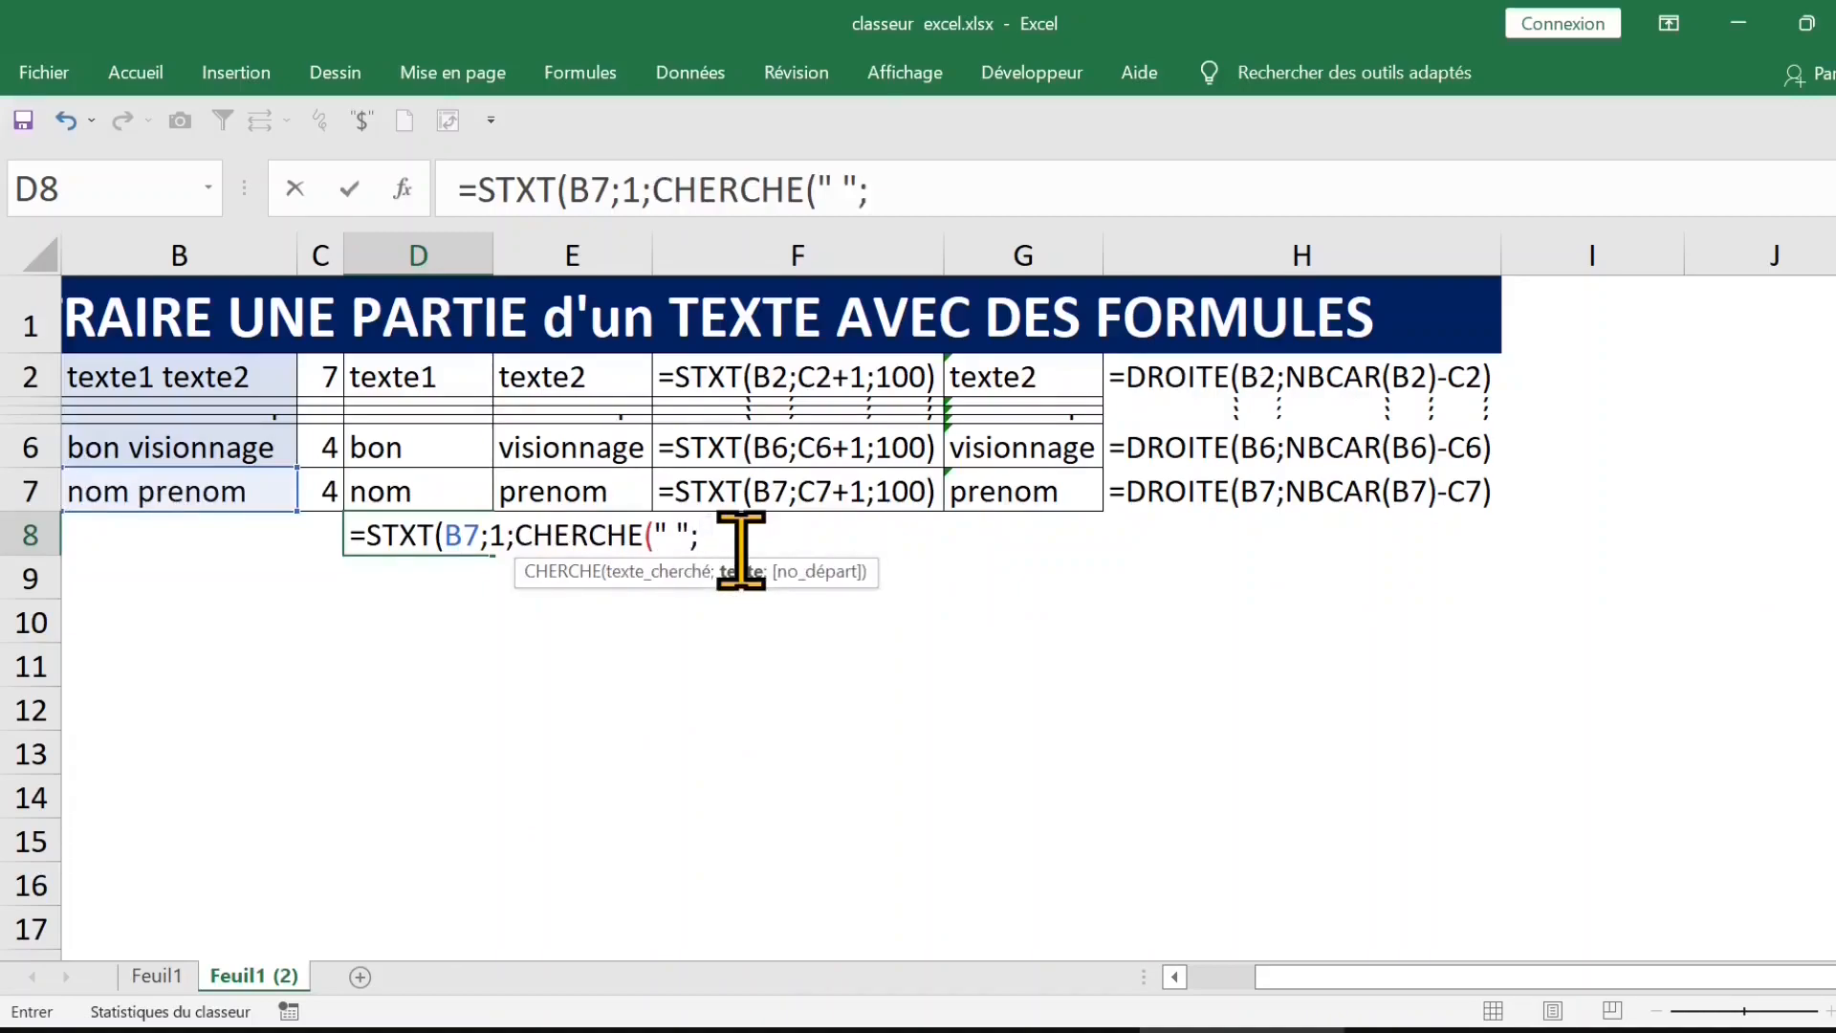
pyautogui.click(221, 490)
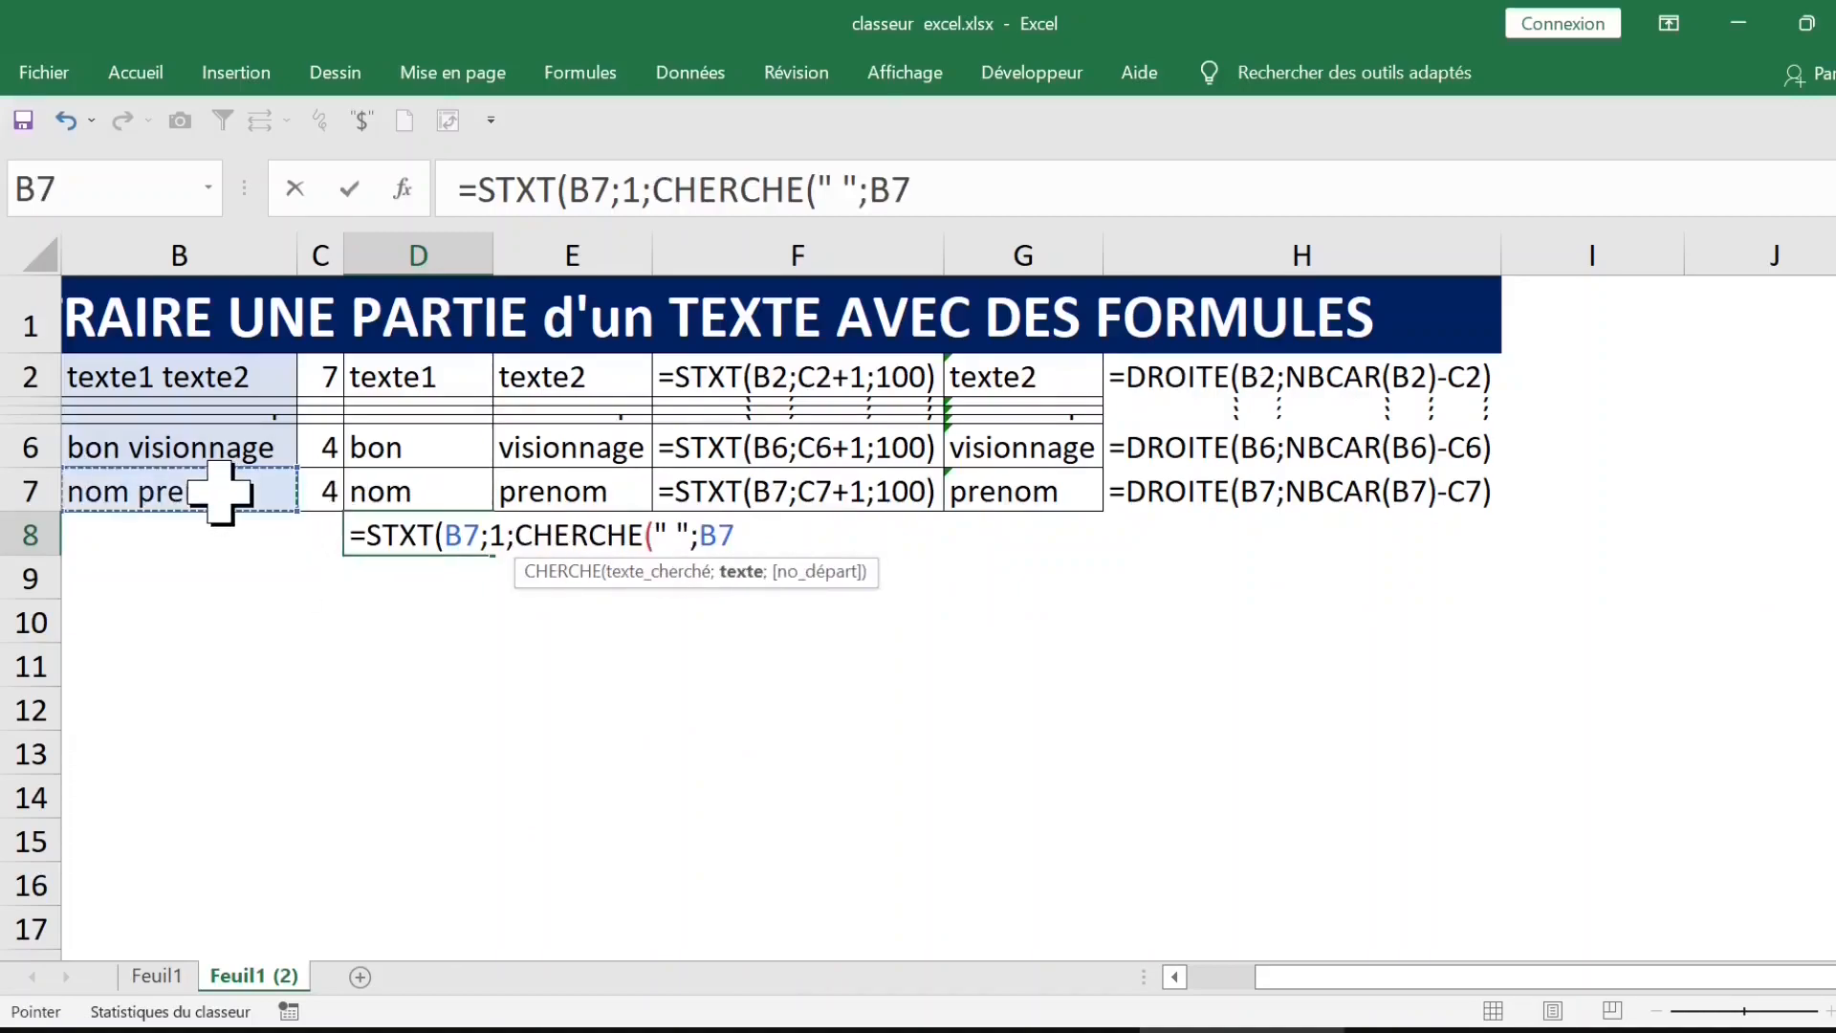
pyautogui.write(')')
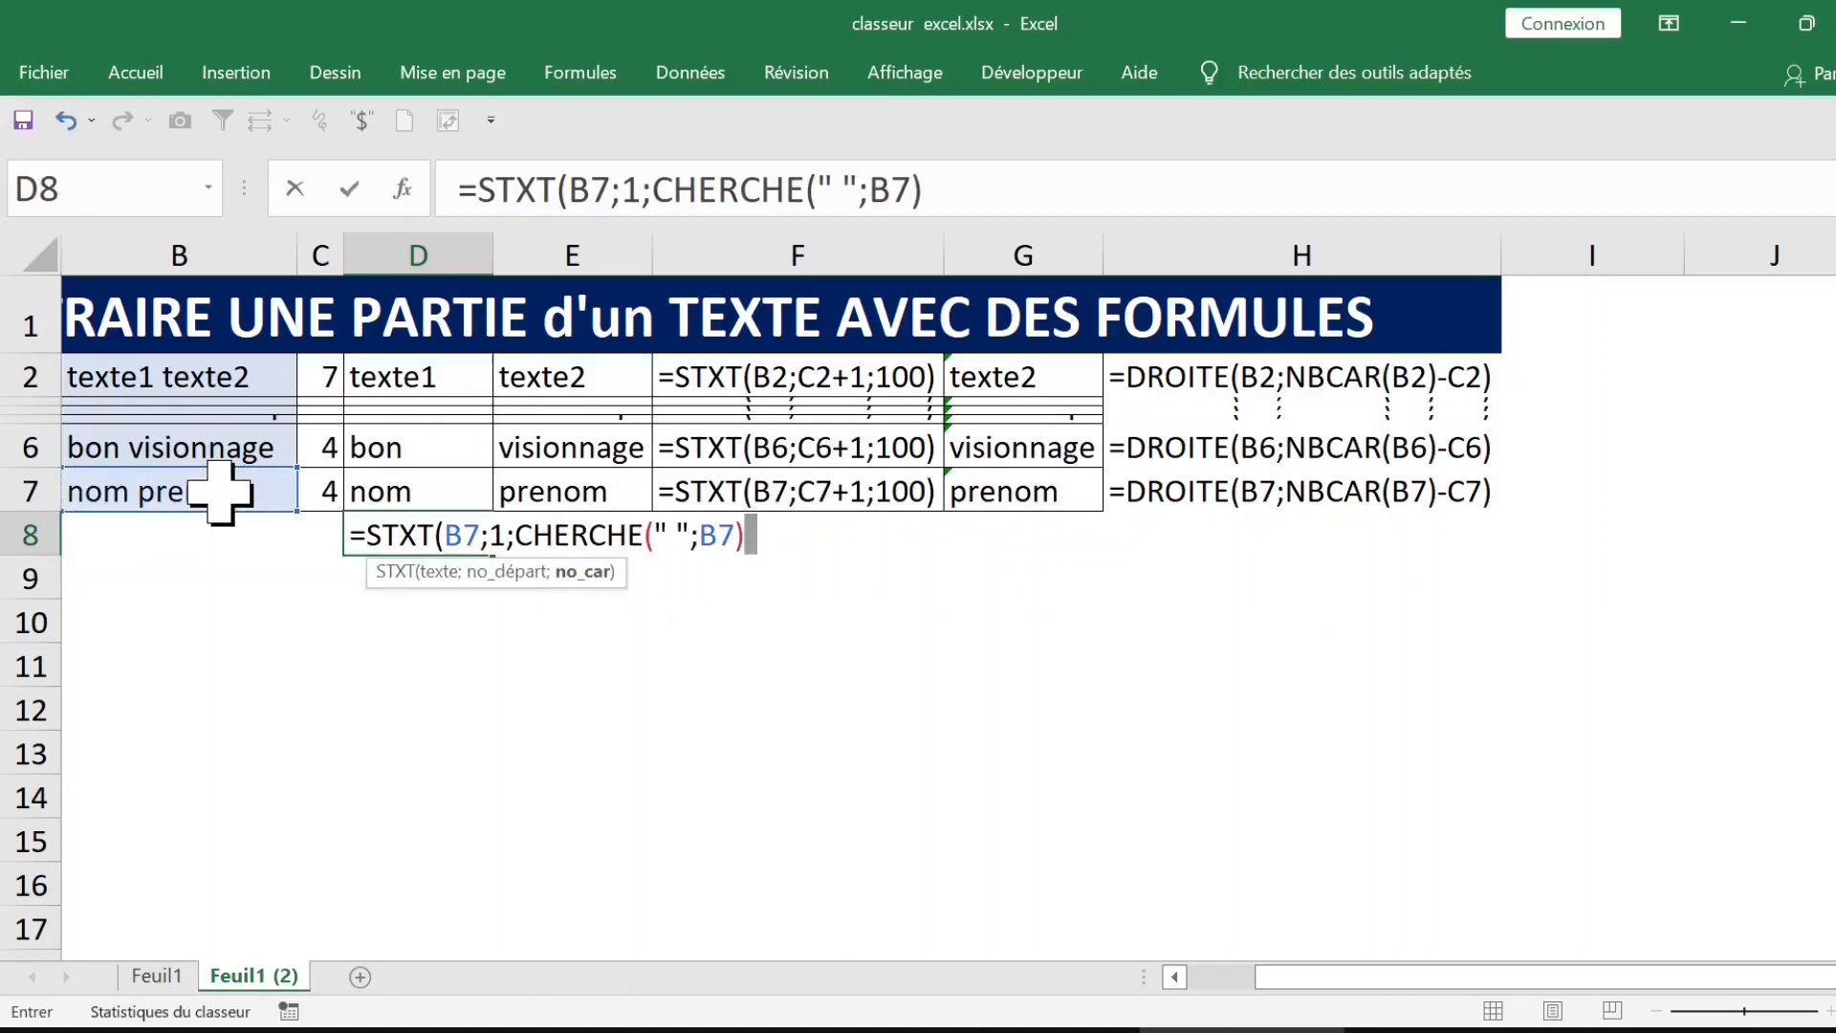
pyautogui.write(')')
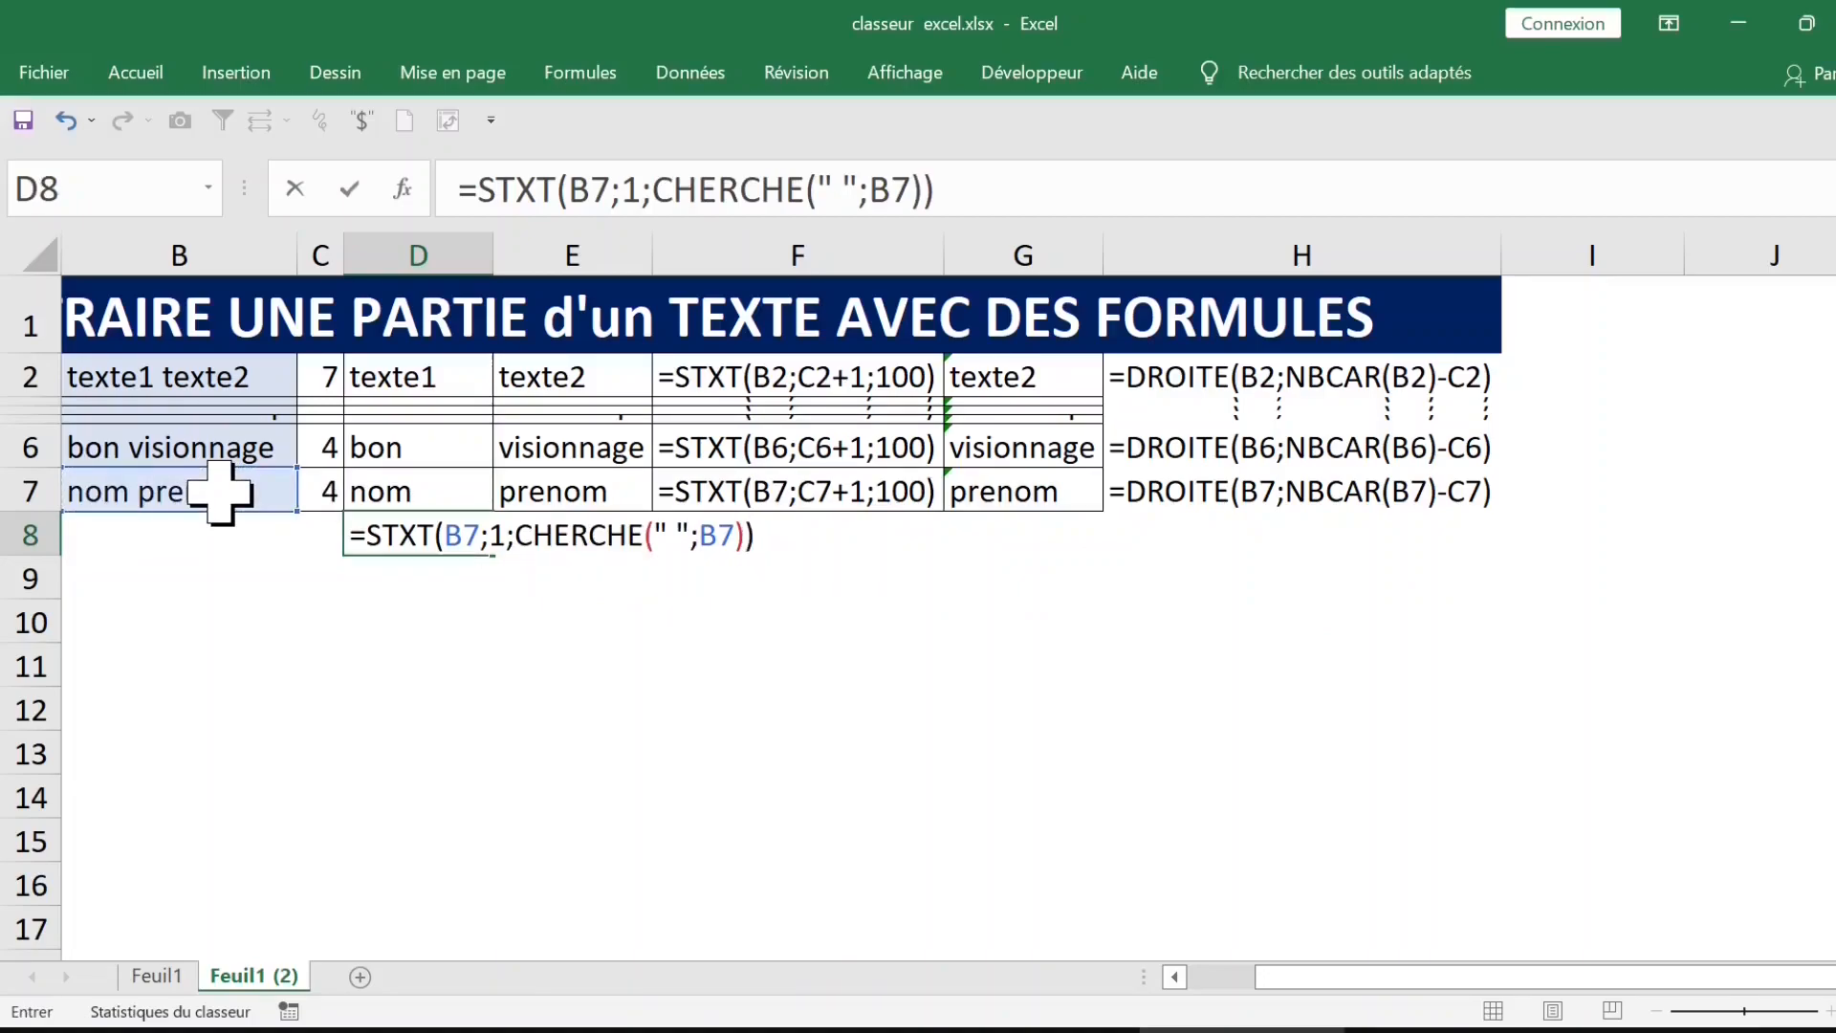
pyautogui.press('Return')
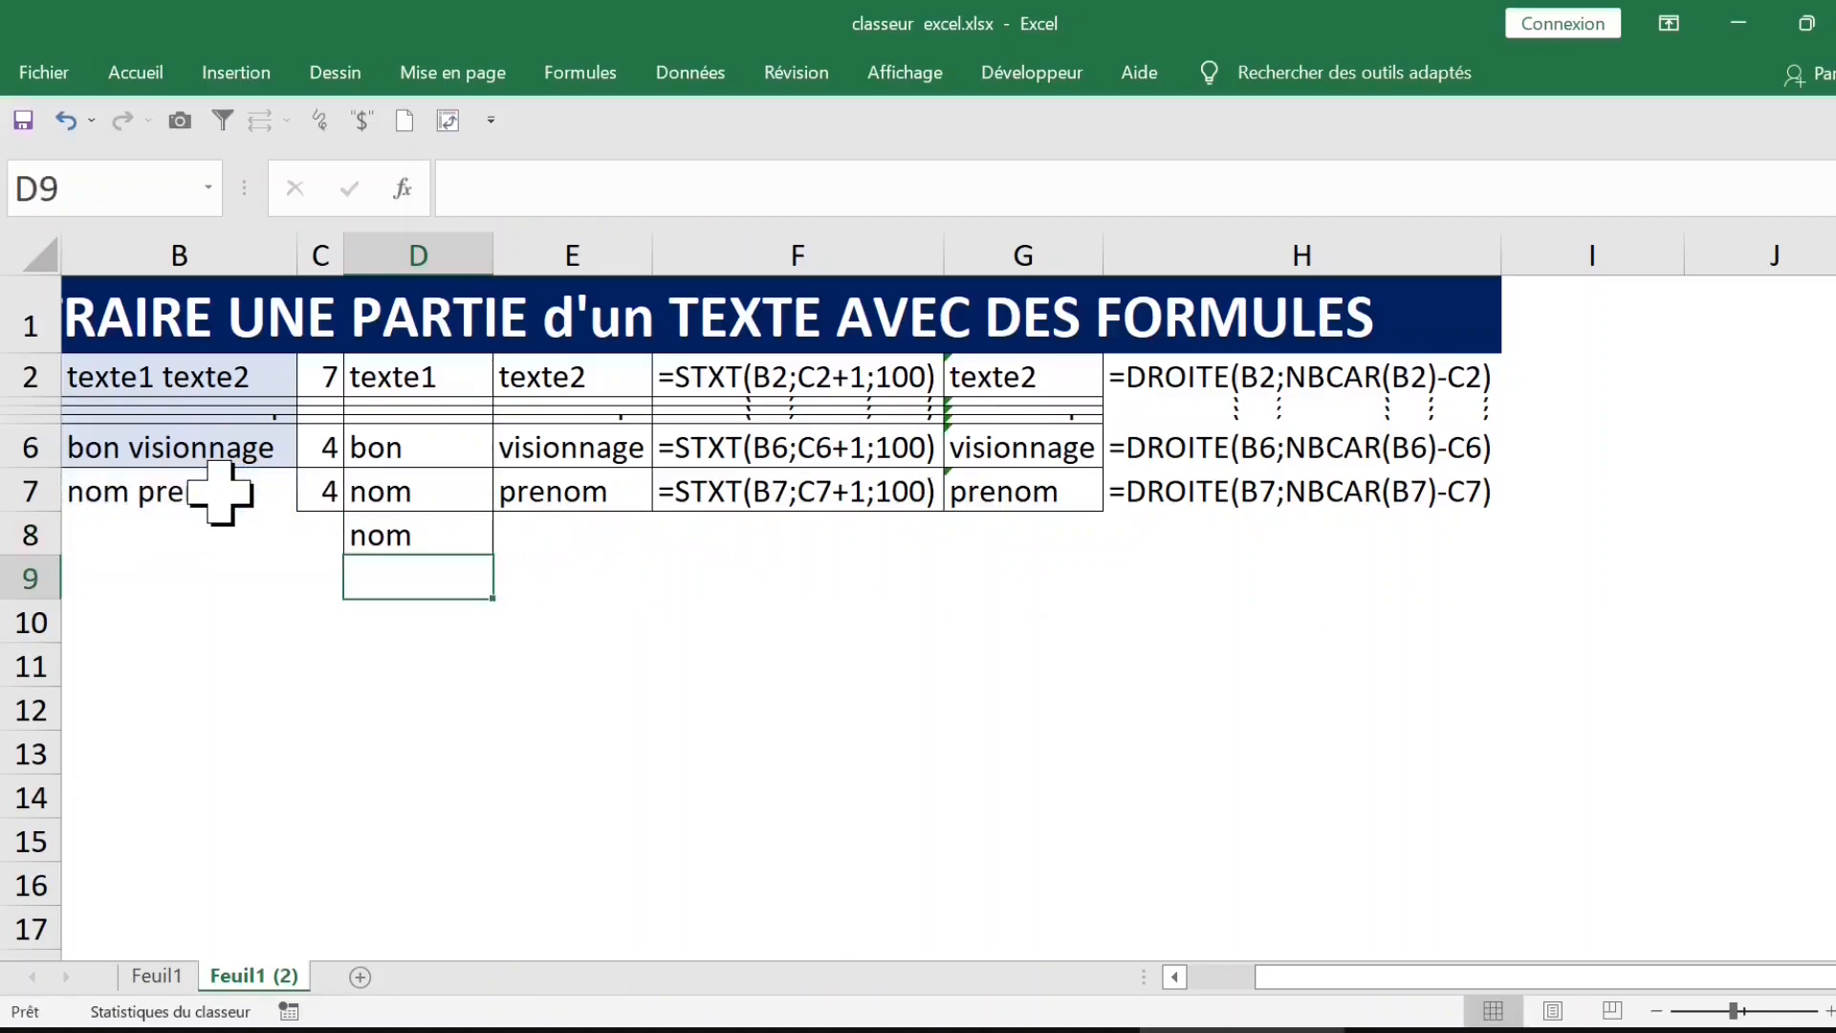
# Step: Count the characters of the text extracted in D8 by entering =NBCAR(D8) in E8
pyautogui.click(444, 535)
pyautogui.click(565, 543)
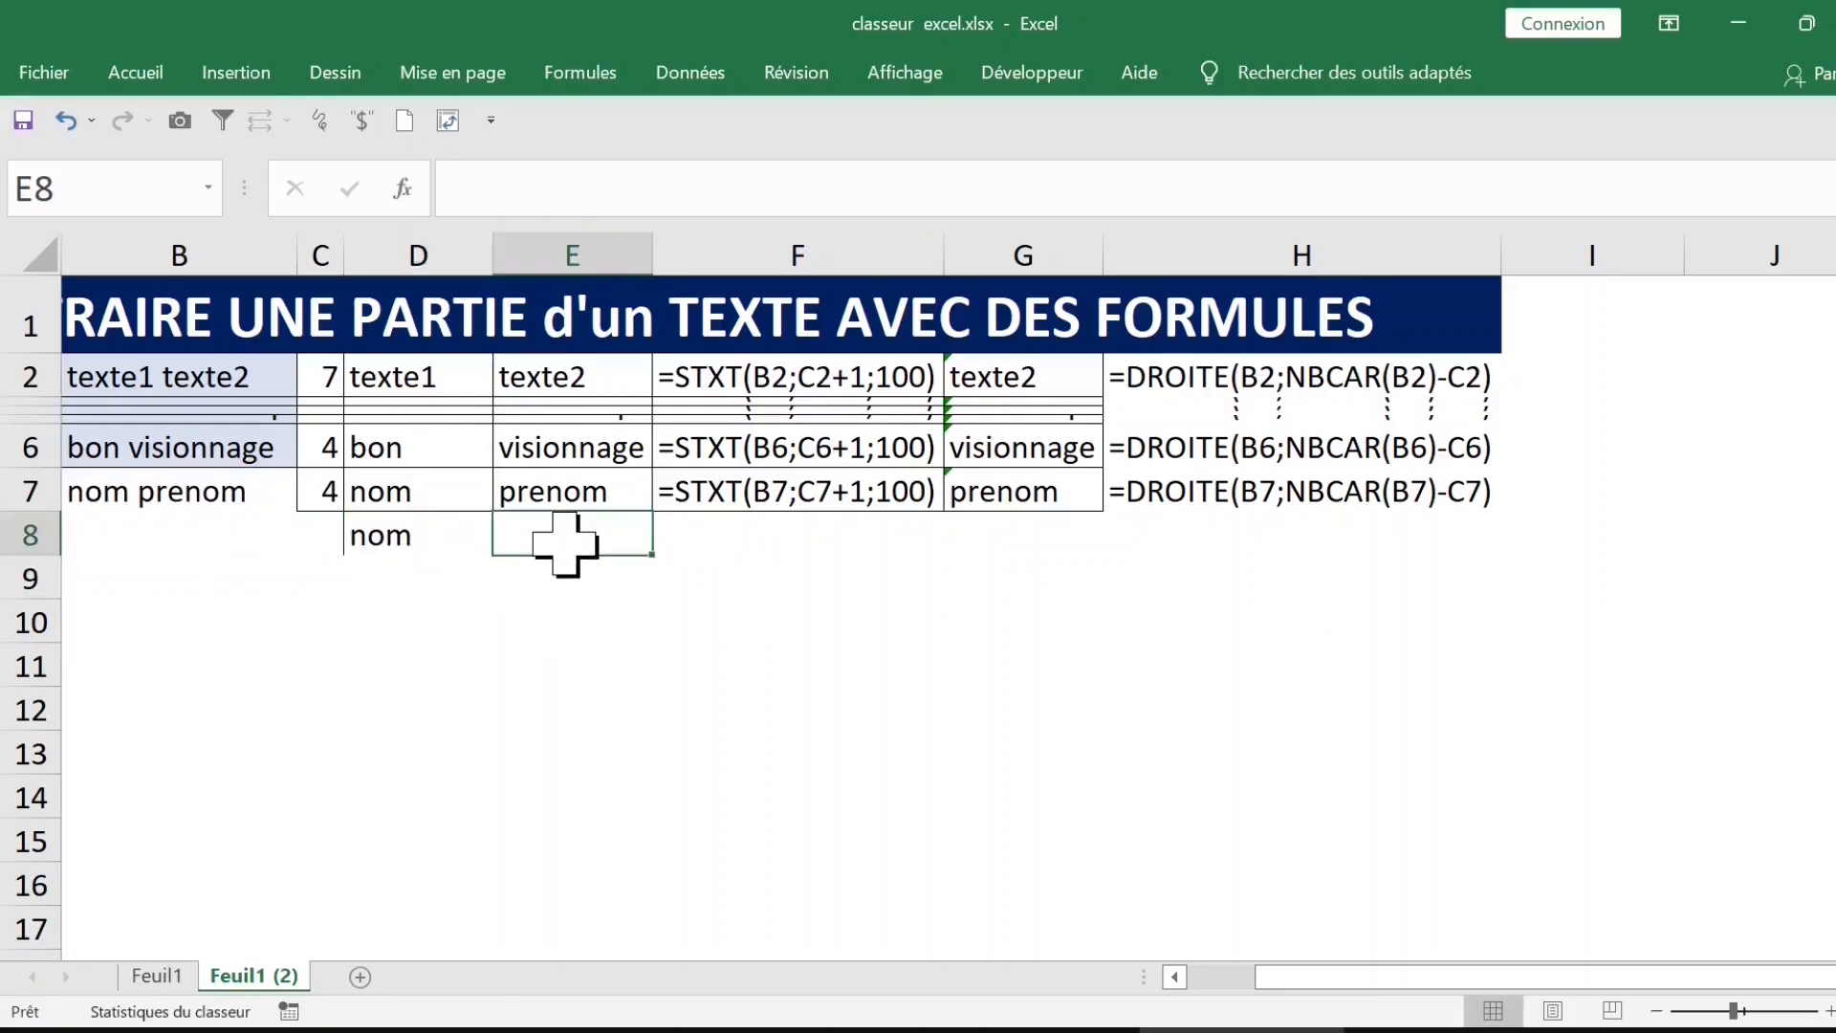
pyautogui.write('=nbc')
pyautogui.press('Tab')
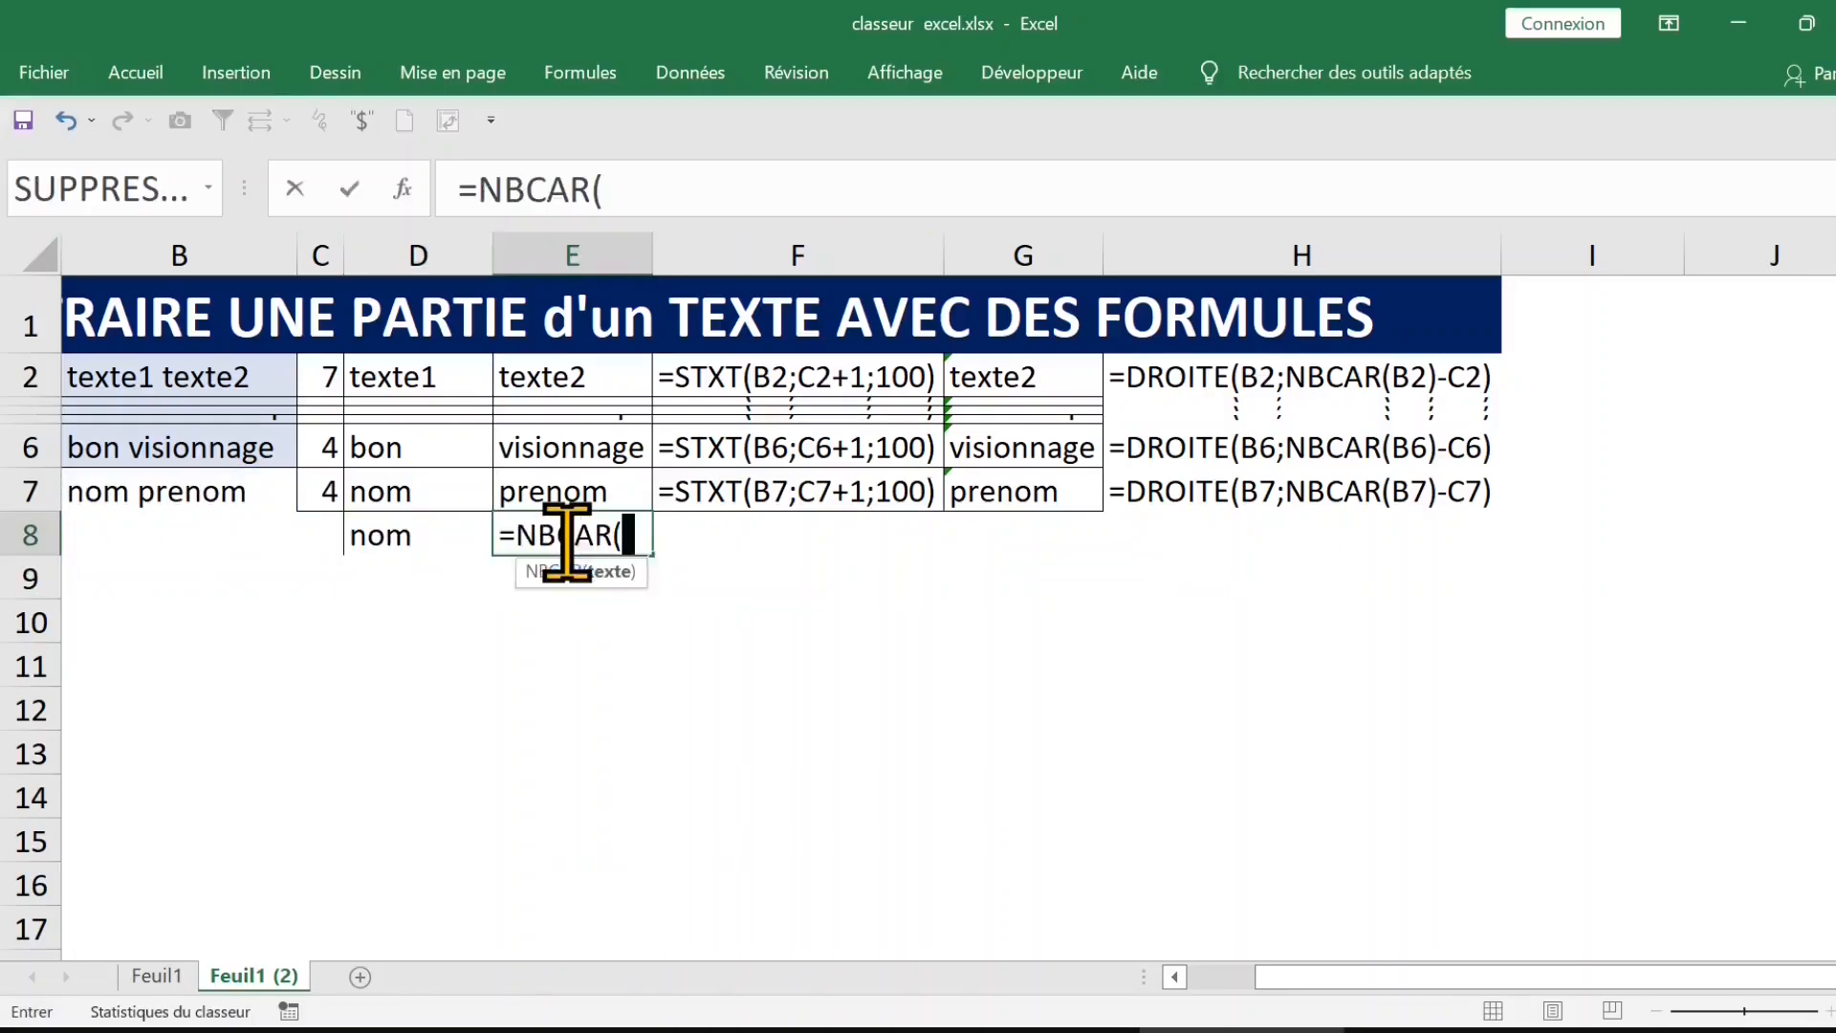
pyautogui.click(413, 541)
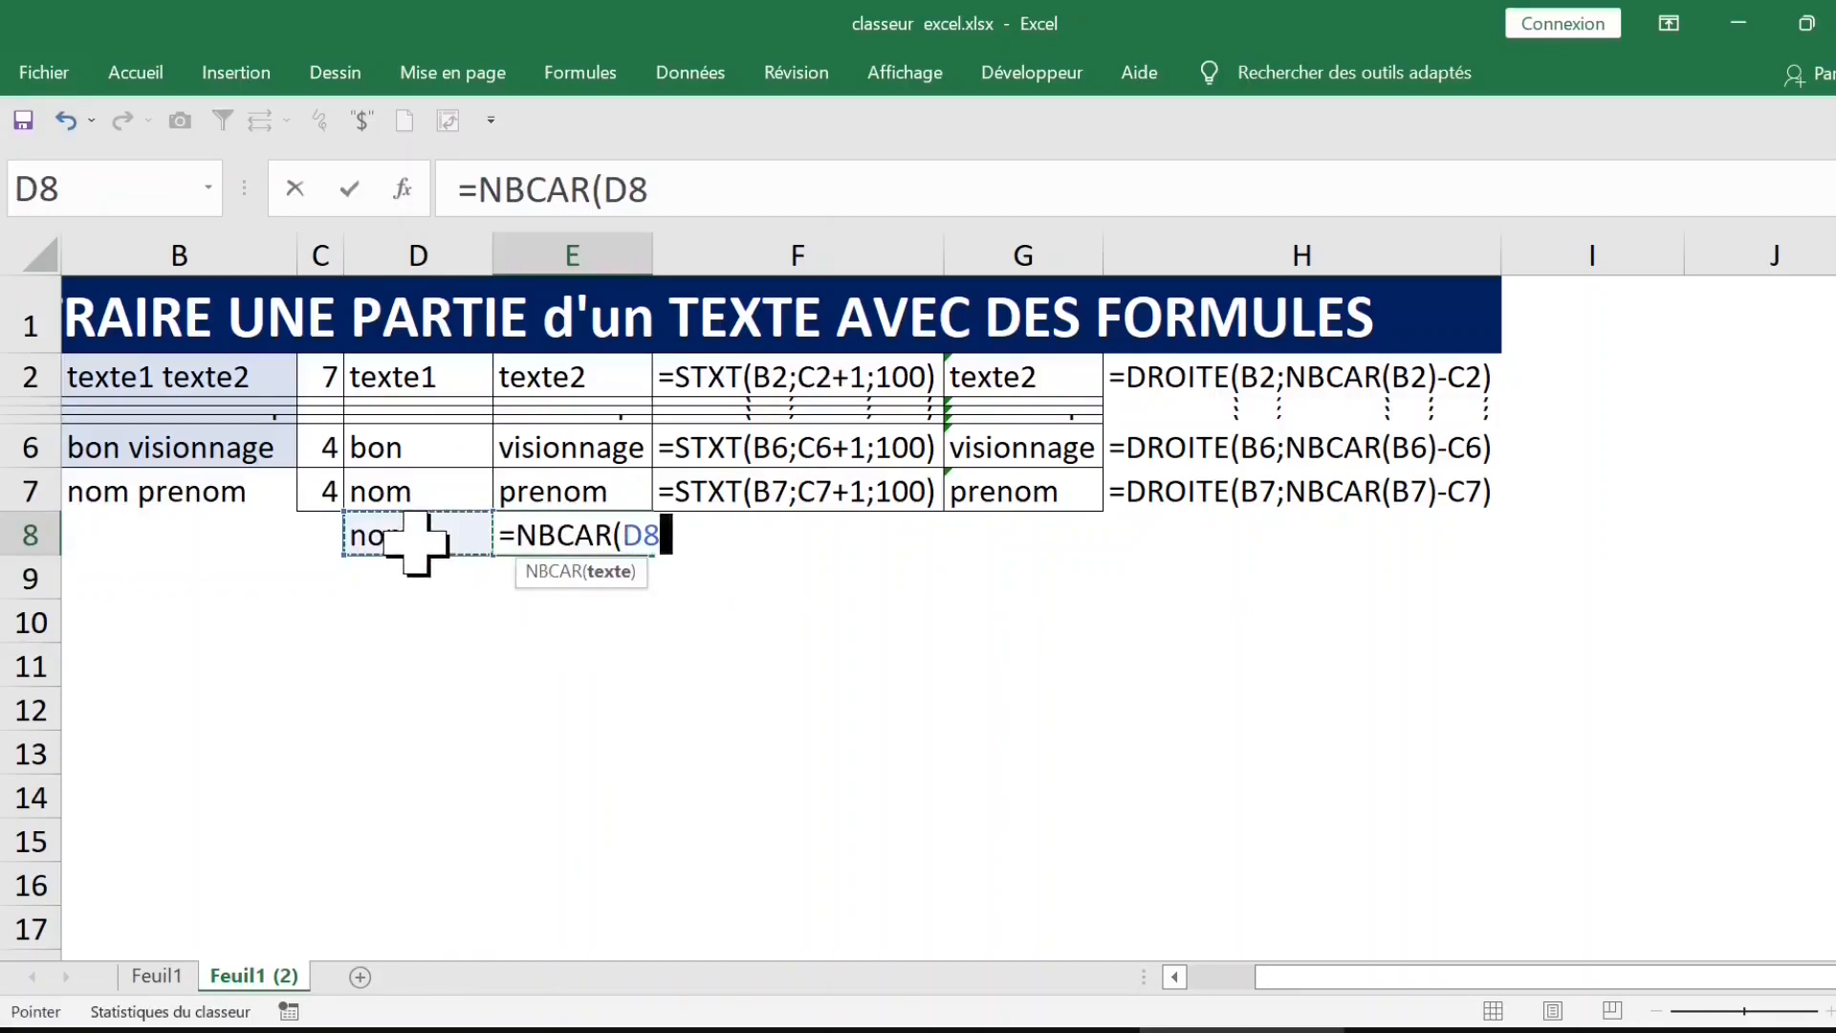
pyautogui.press('Return')
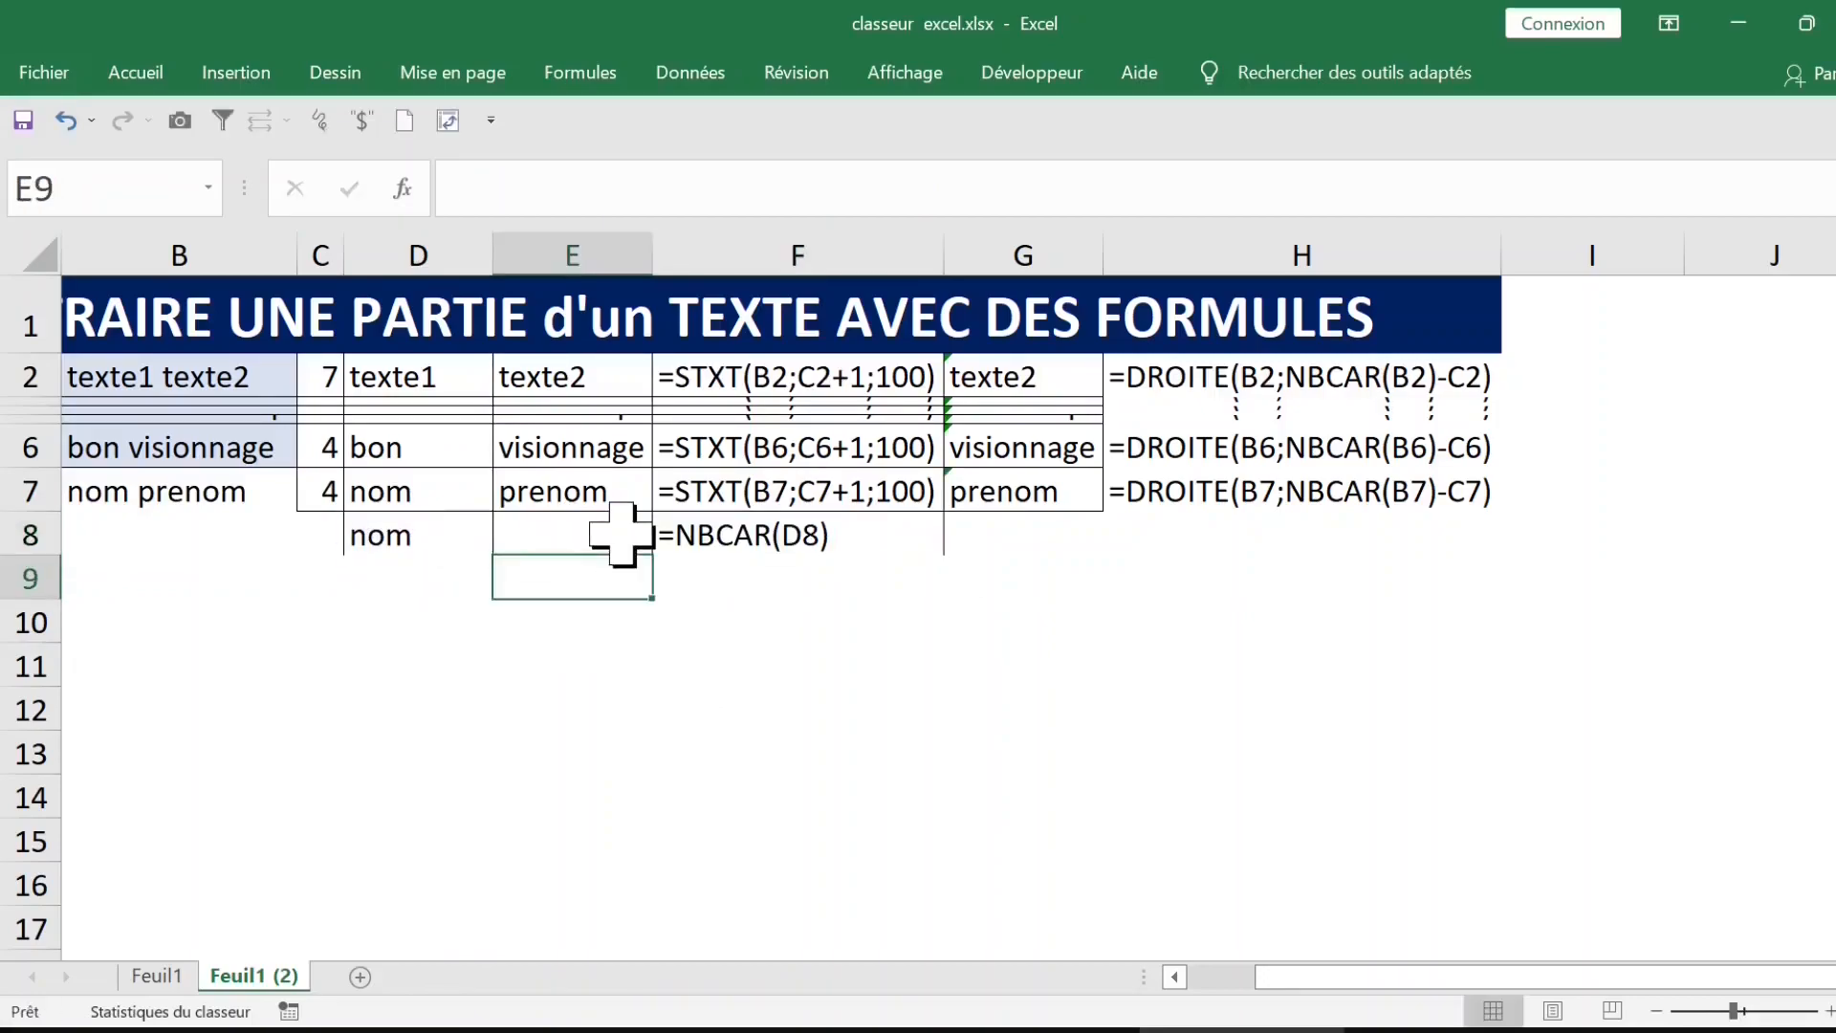
pyautogui.click(622, 536)
# Step: Edit the formula in D8 to =STXT(B7;1;CHERCHE(" ";B7)-1) so it excludes the space
pyautogui.click(421, 535)
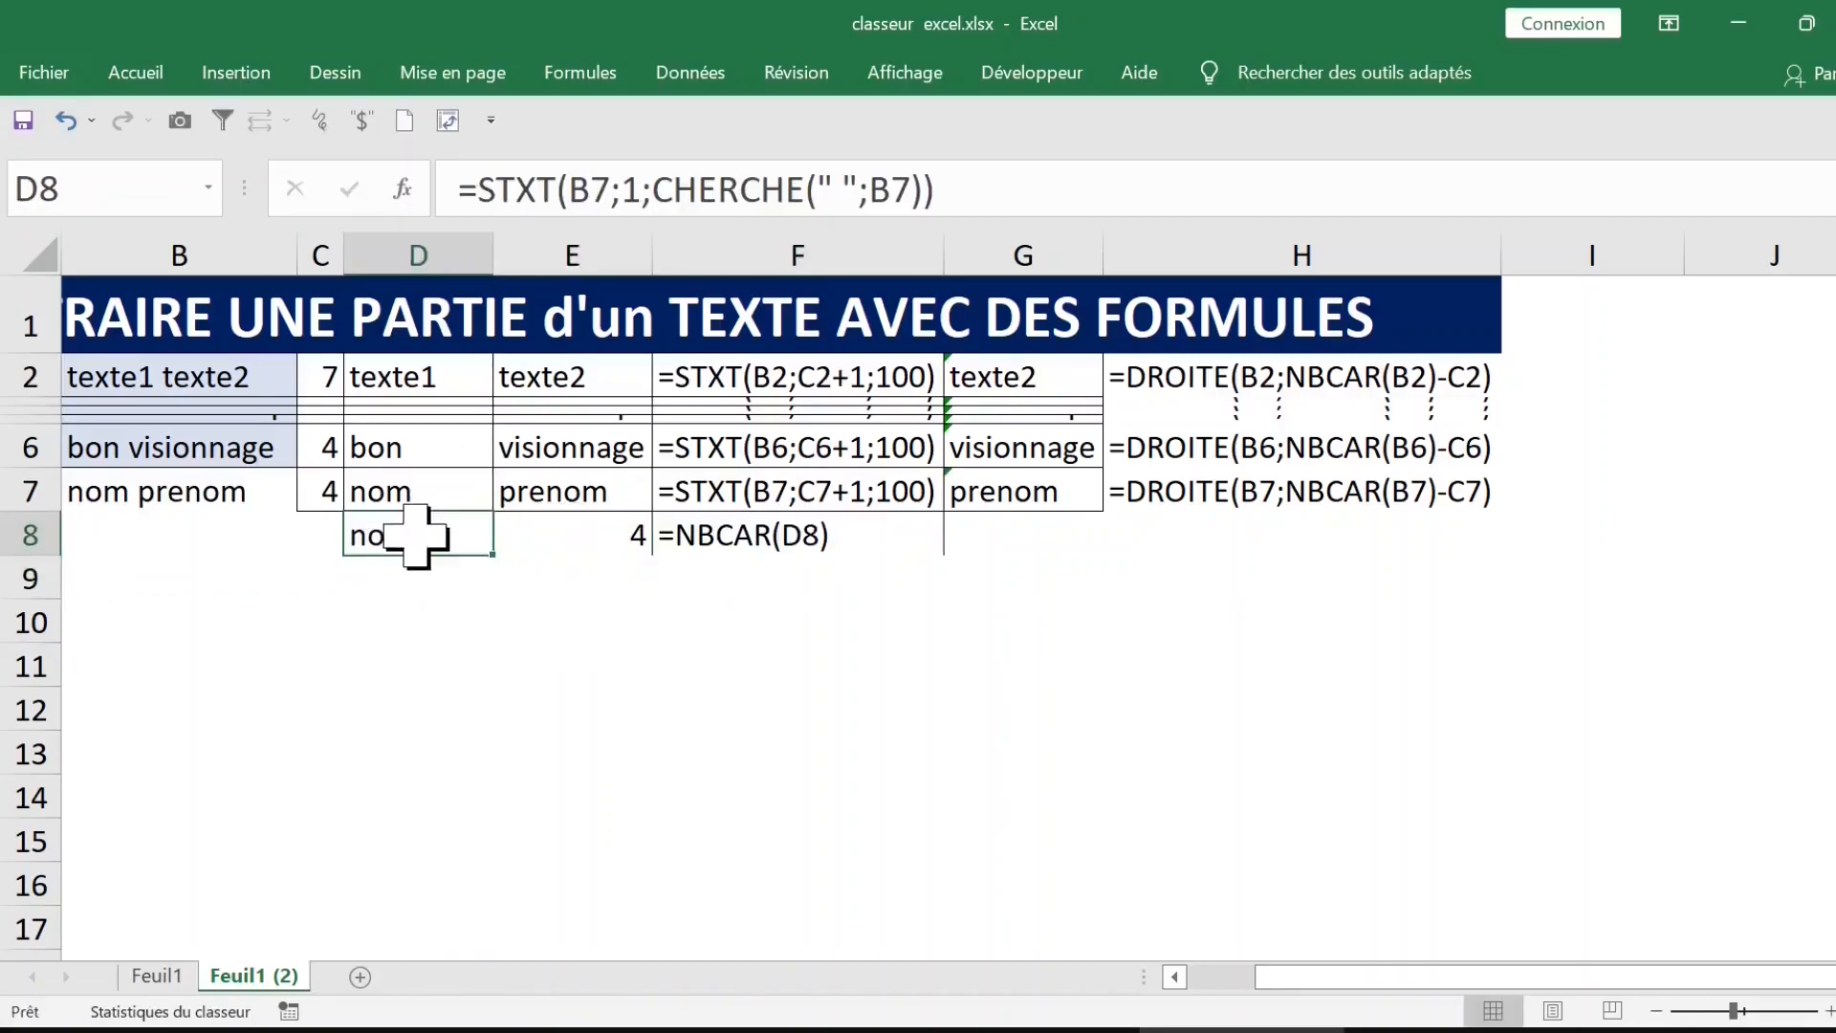
pyautogui.click(956, 178)
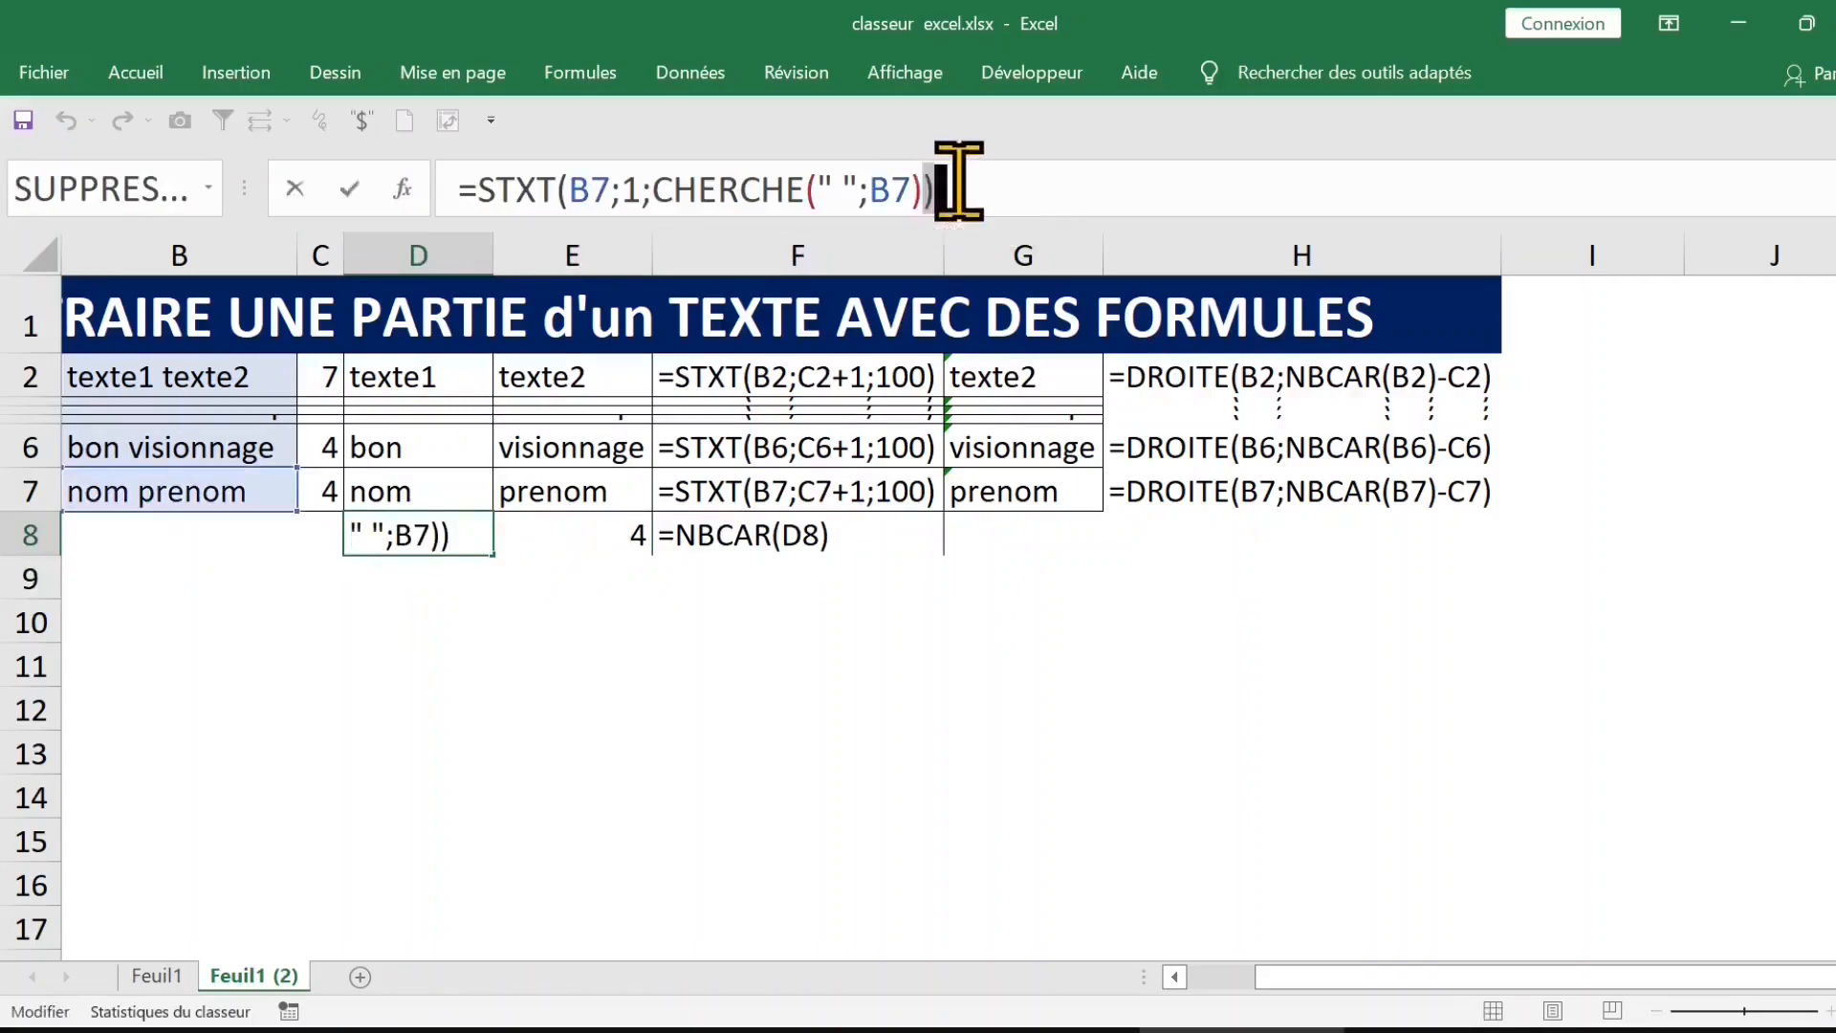
pyautogui.press('BackSpace')
pyautogui.write('-1')
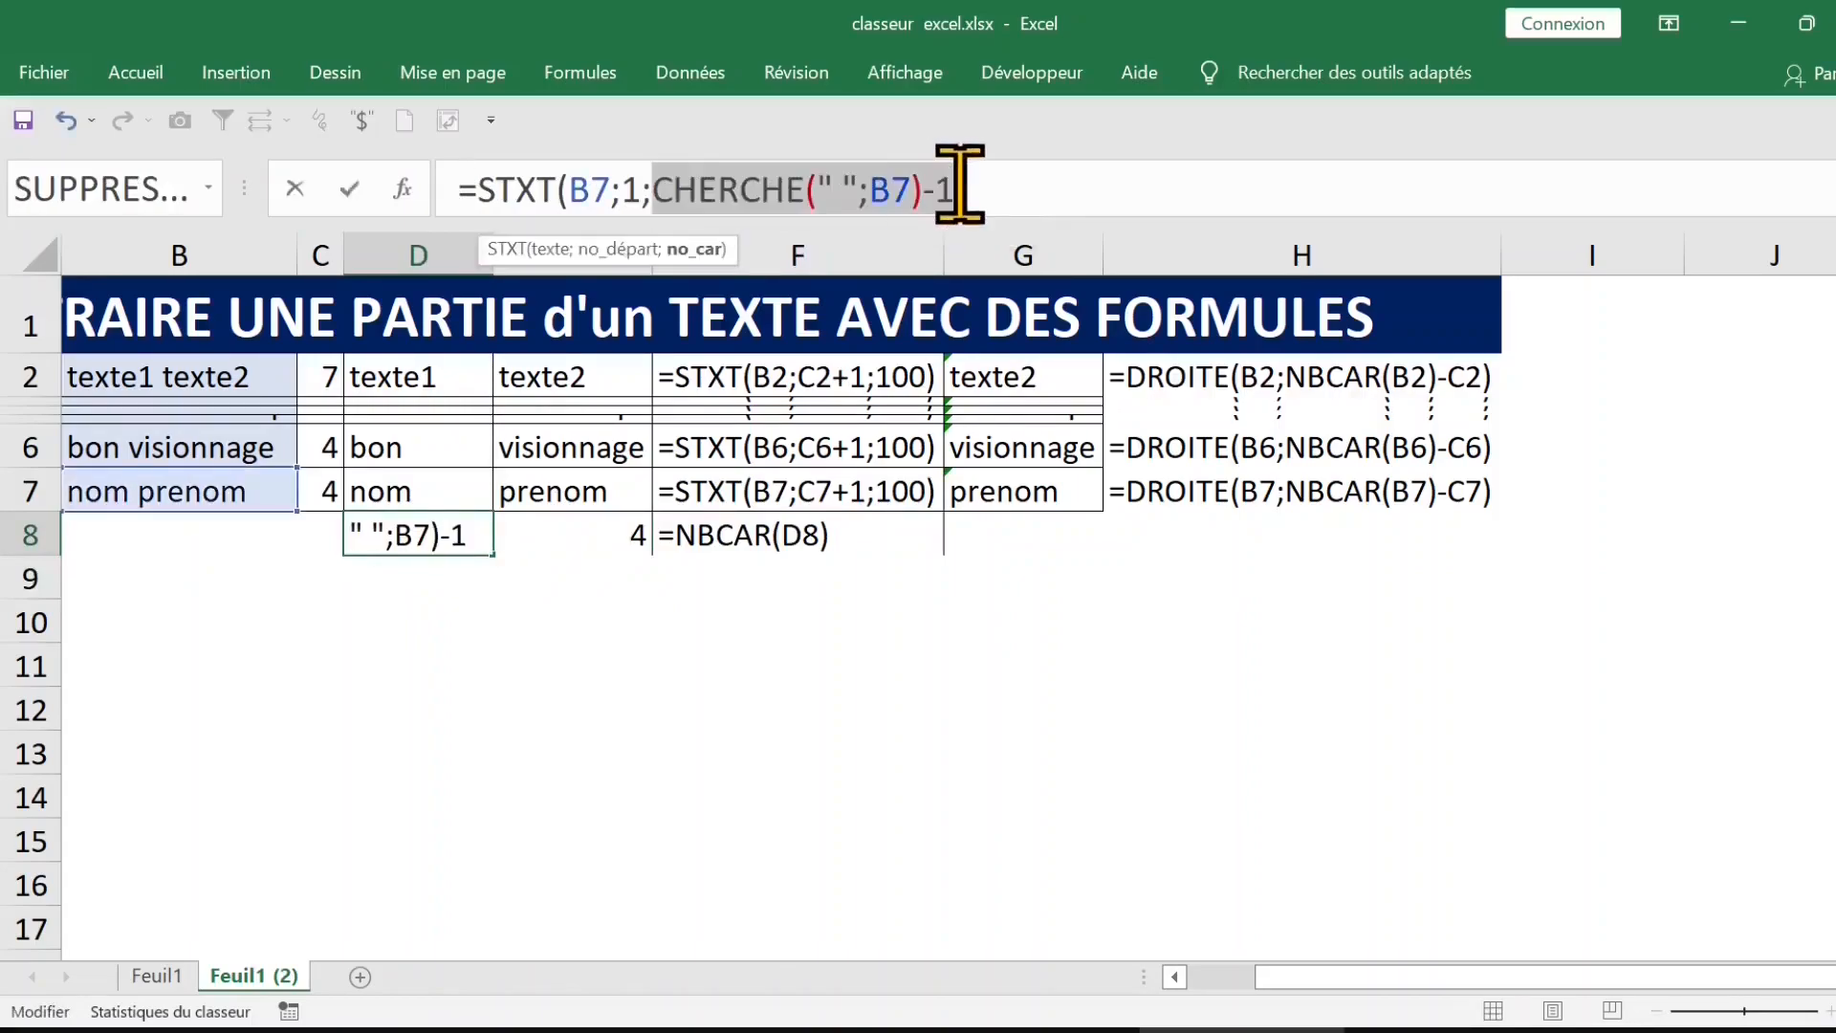
pyautogui.click(971, 184)
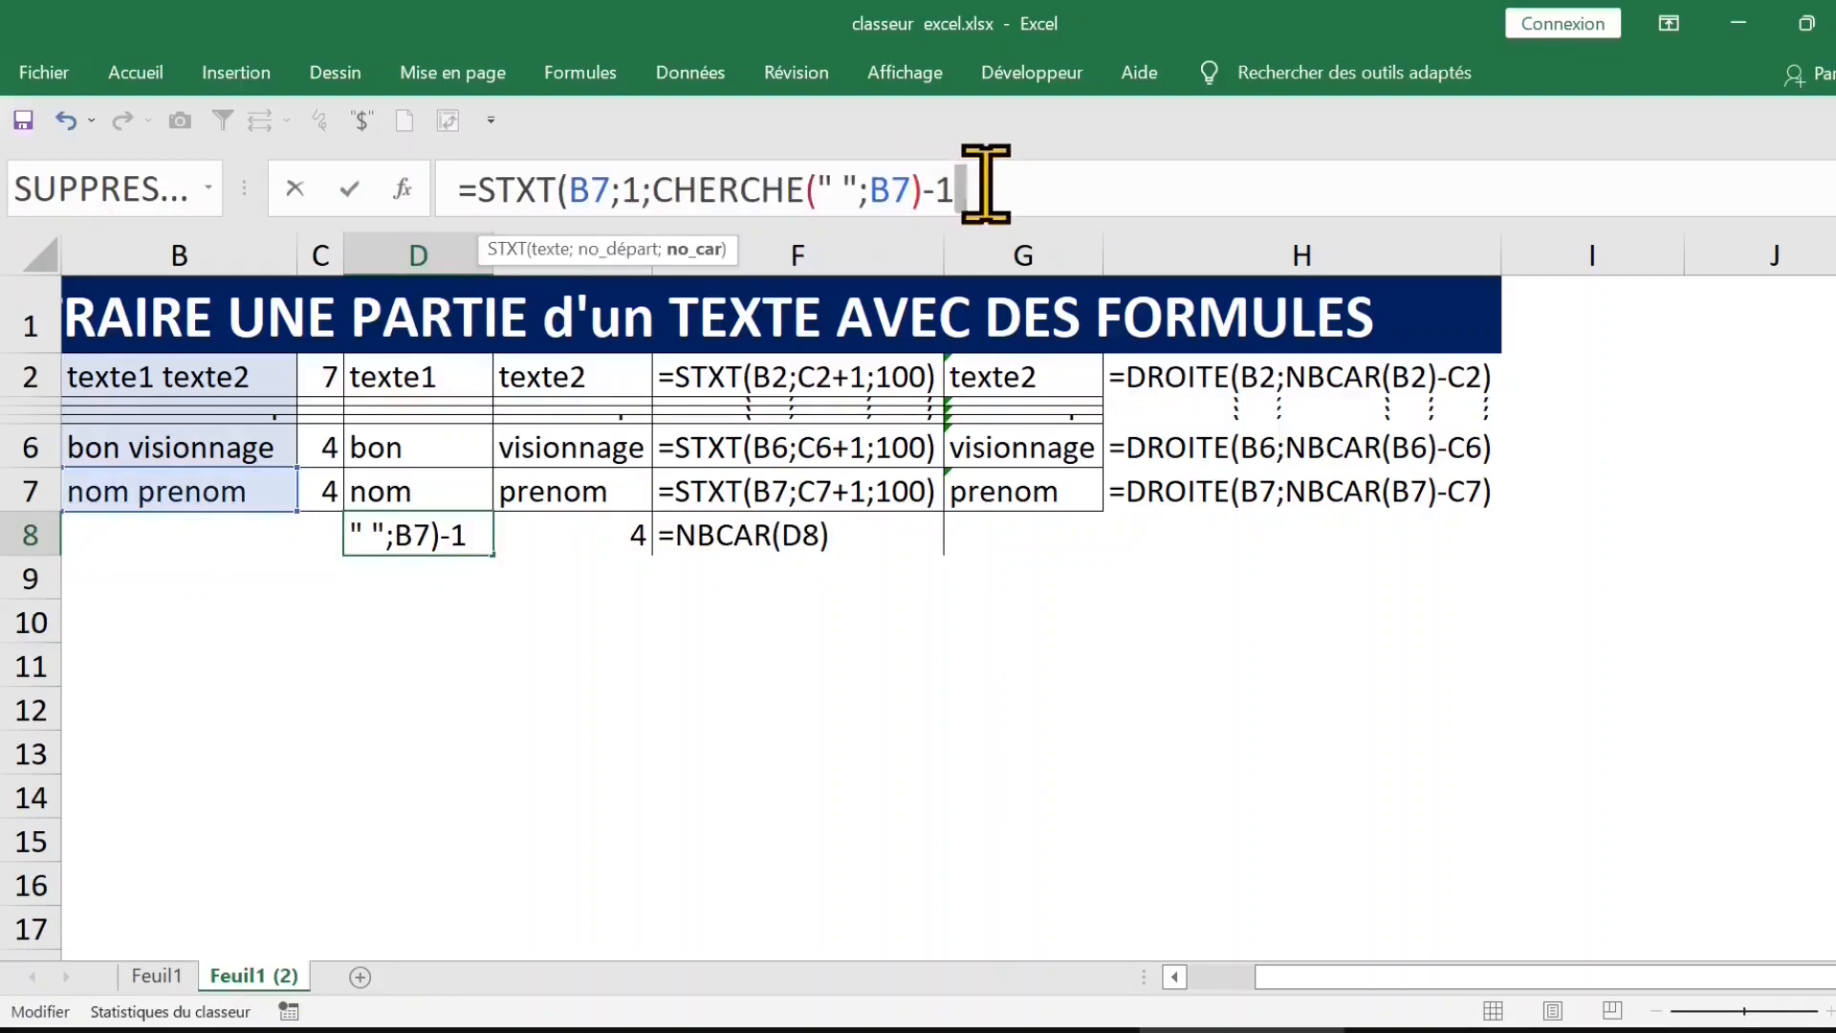
pyautogui.write(')')
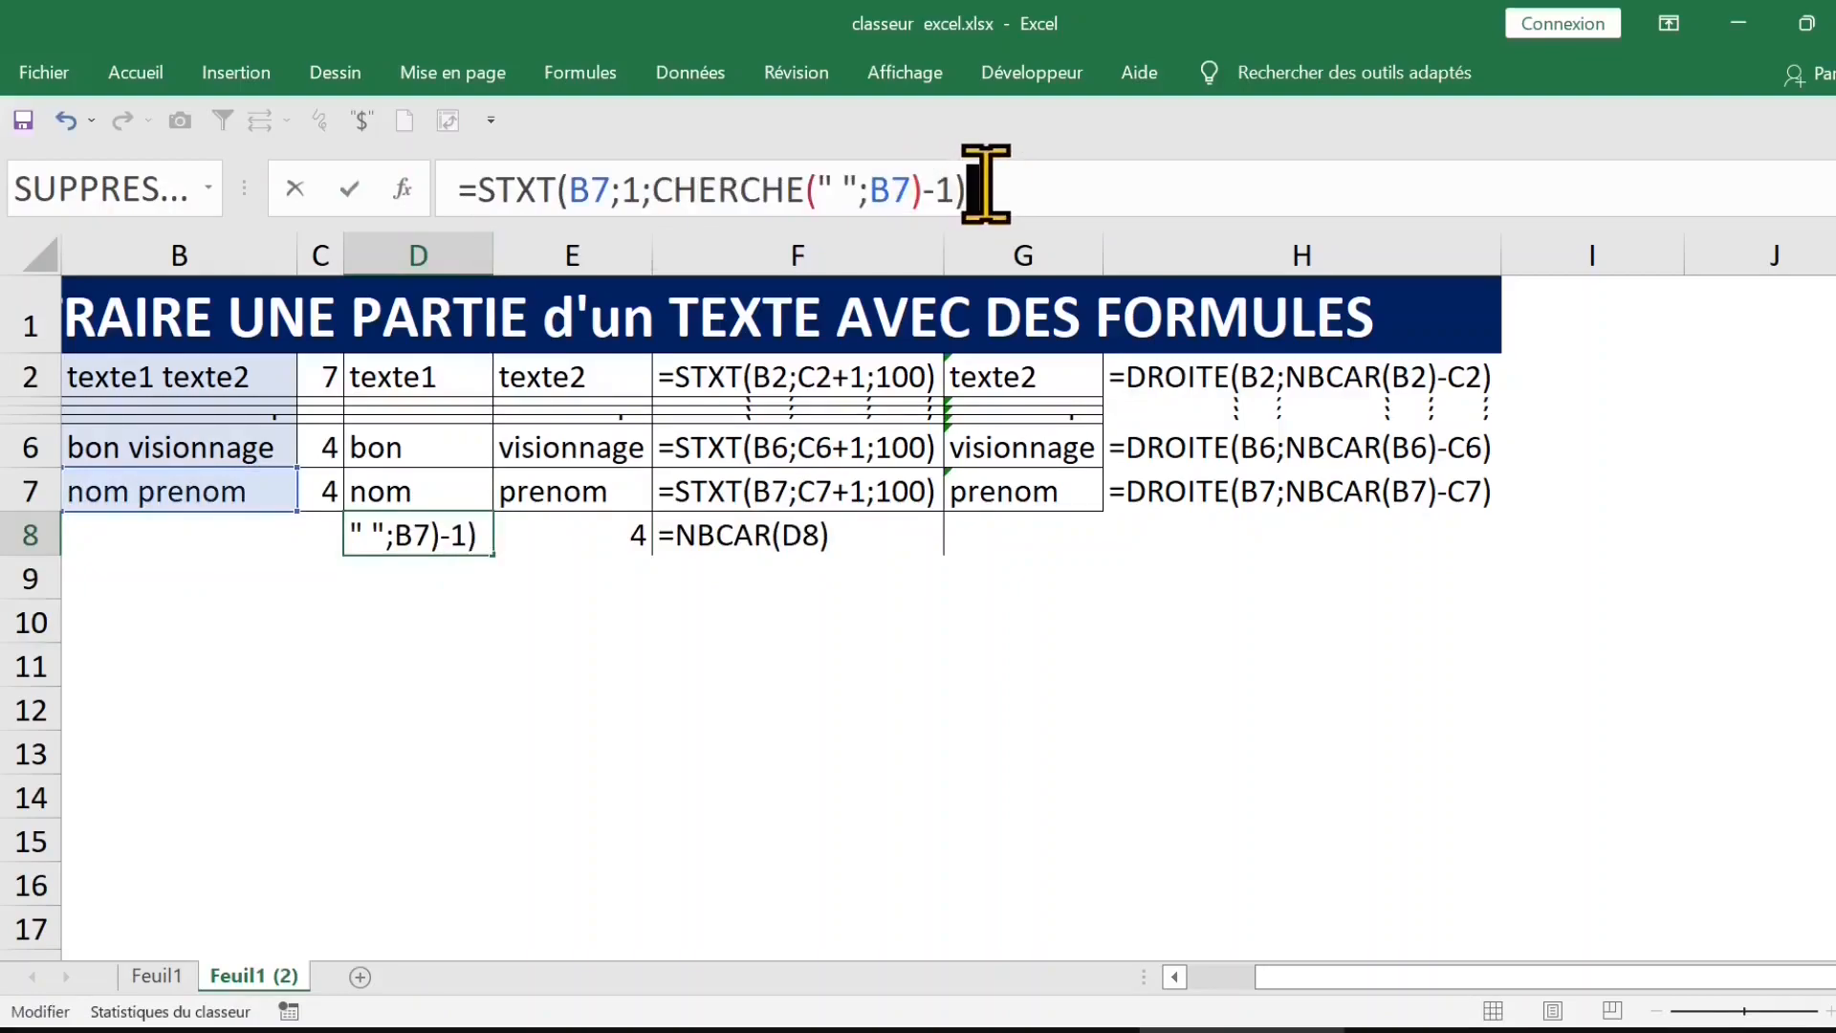
pyautogui.hotkey('ctrl', 'Return')
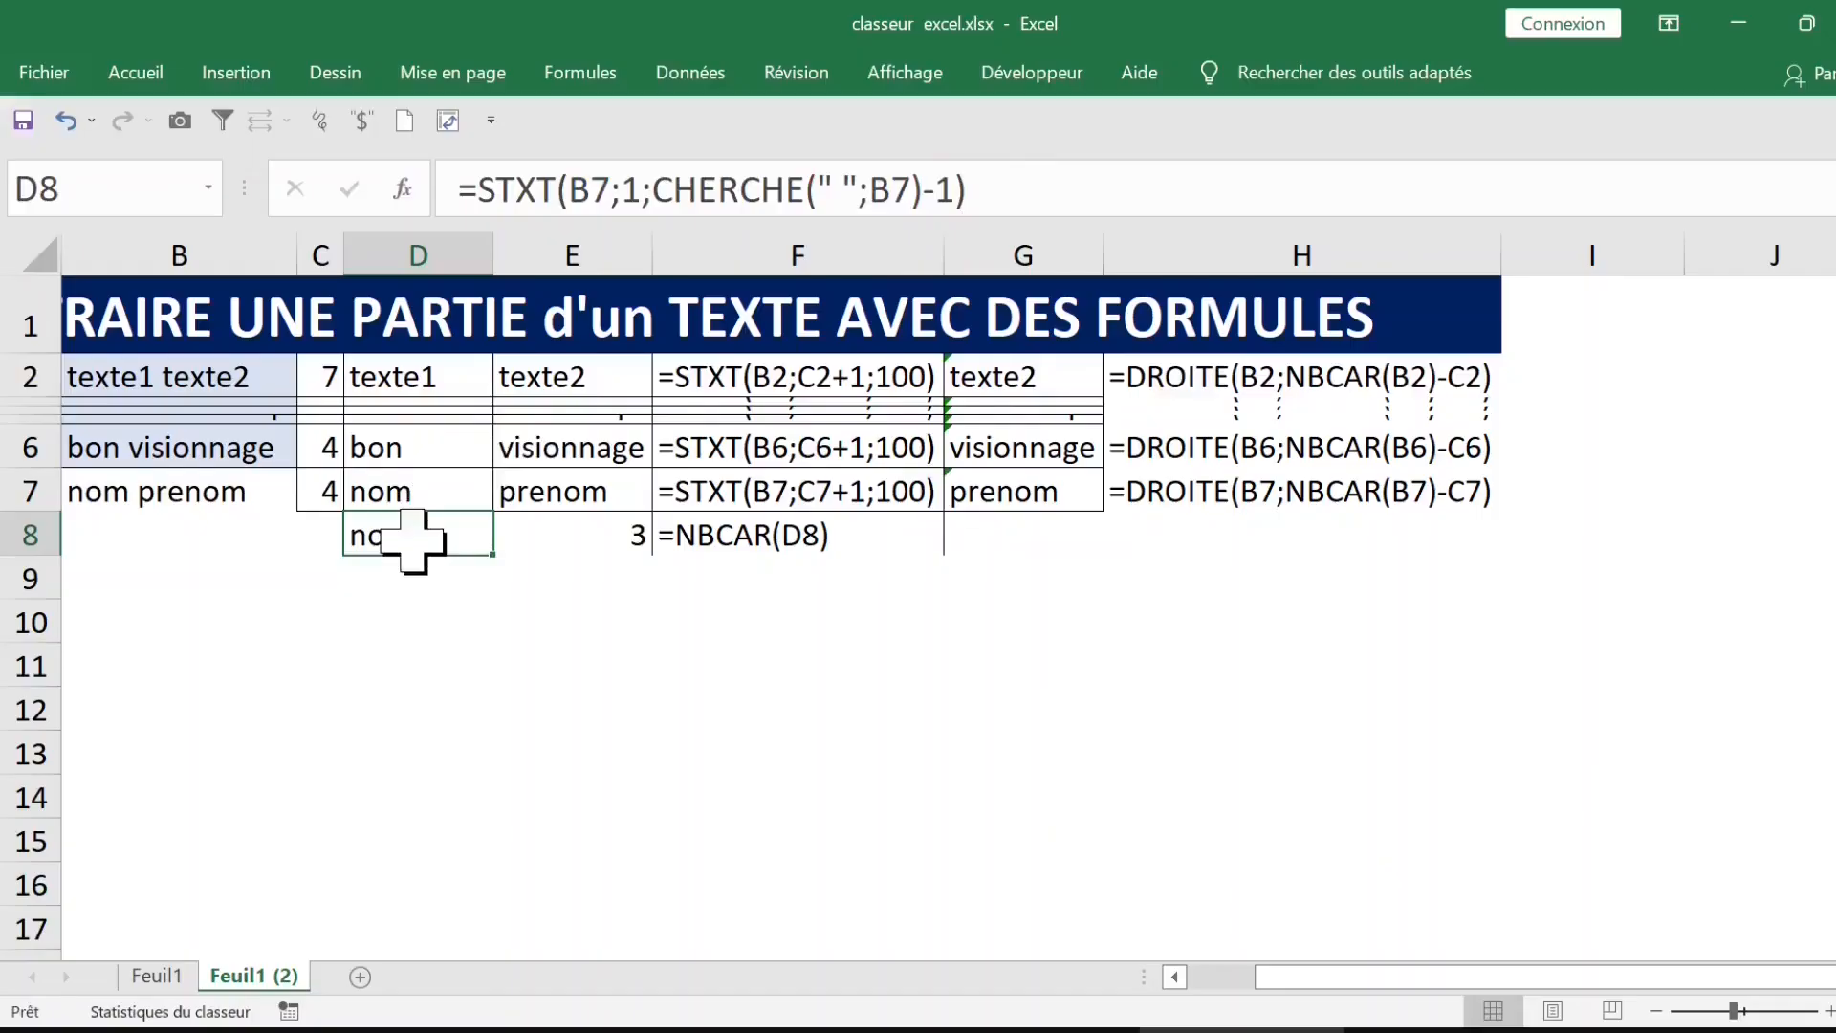
pyautogui.click(719, 190)
# Step: Enlarge rows 1 to 9 to one uniform height, expanding the narrow rows 3 to 5
pyautogui.click(558, 371)
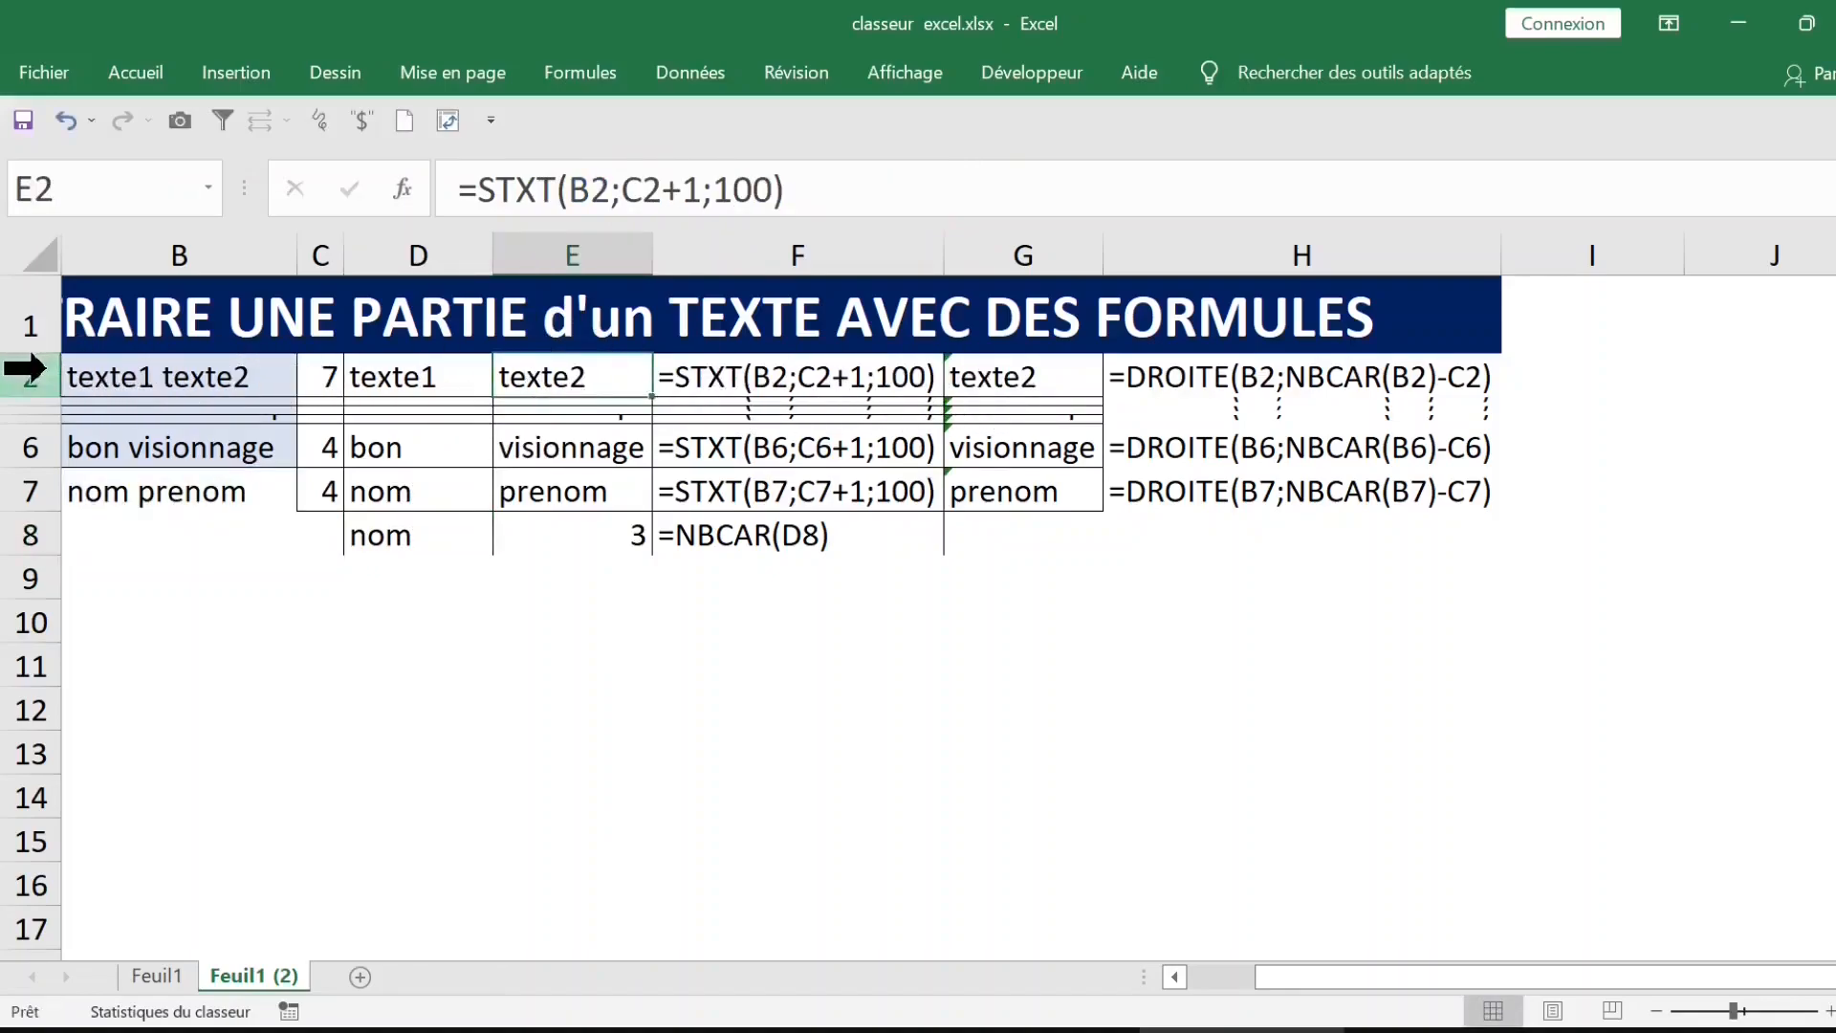
pyautogui.moveTo(21, 330); pyautogui.dragTo(33, 554)
pyautogui.moveTo(33, 468); pyautogui.dragTo(34, 496)
pyautogui.click(793, 841)
pyautogui.click(1054, 821)
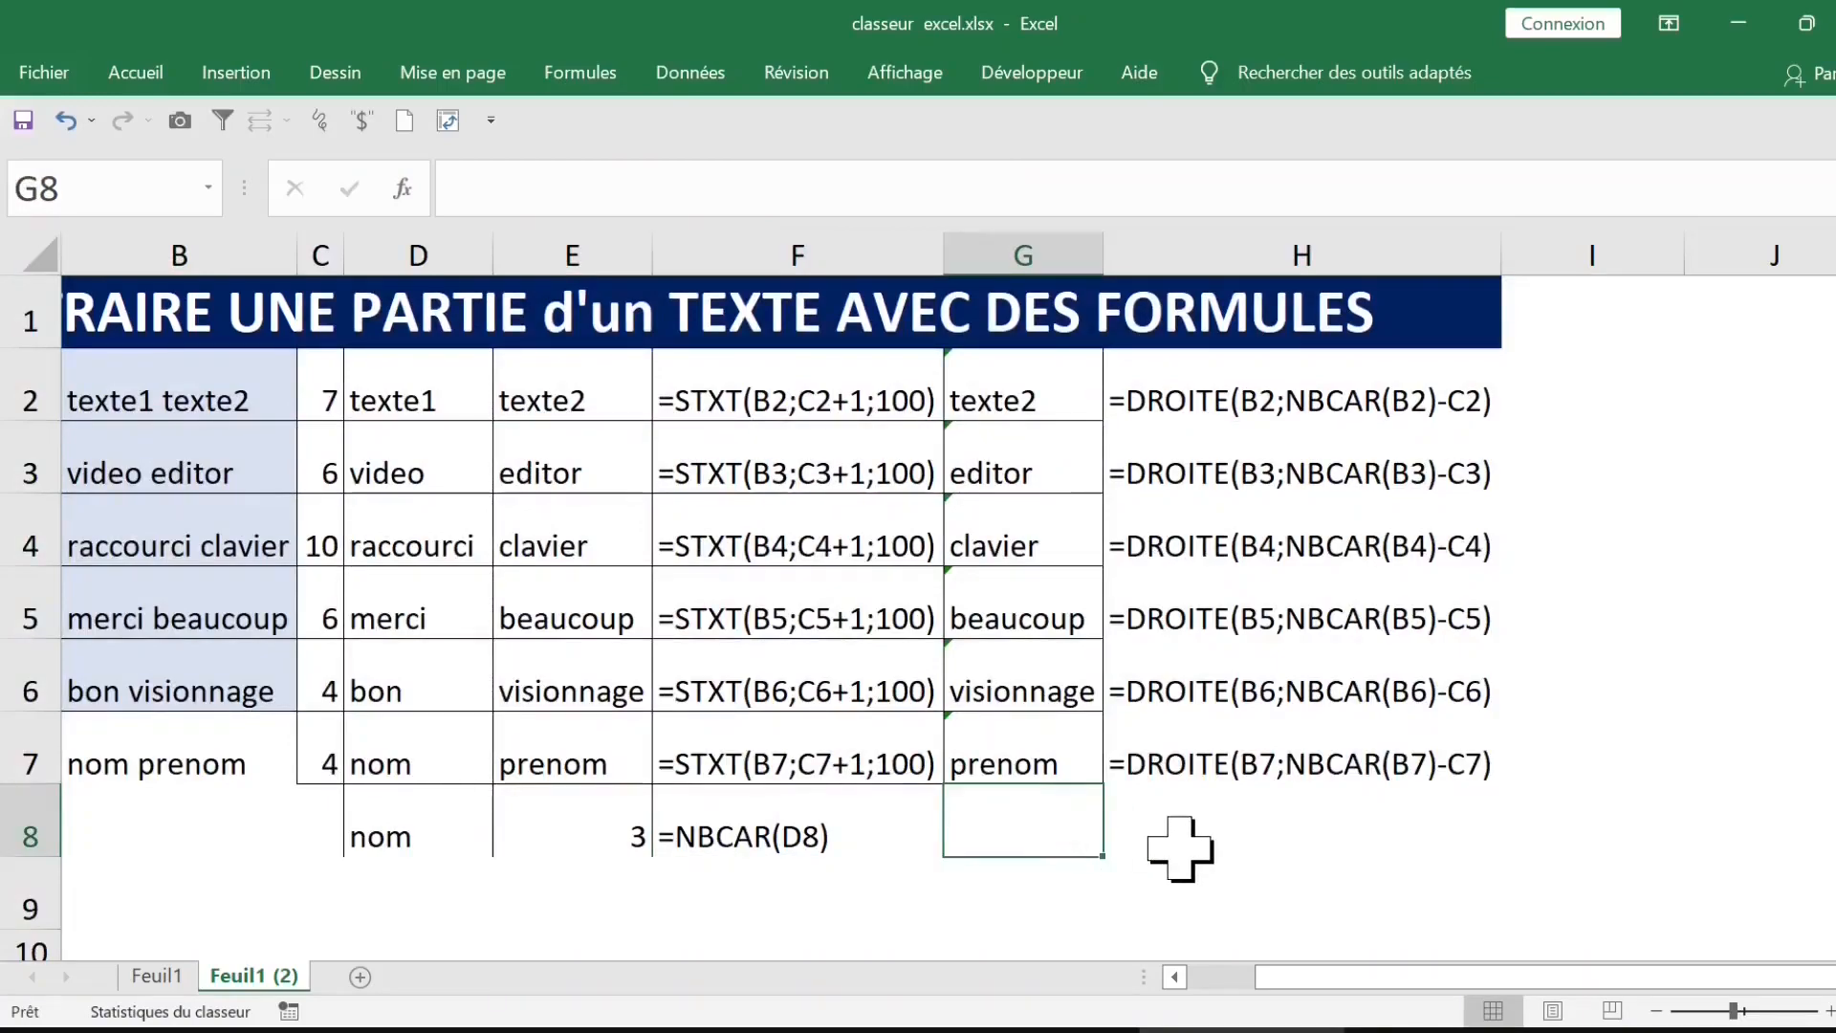
# Step: Switch full-screen display on and off, and expand and collapse the ribbon
pyautogui.hotkey('ctrl', 'shift', 'F1')
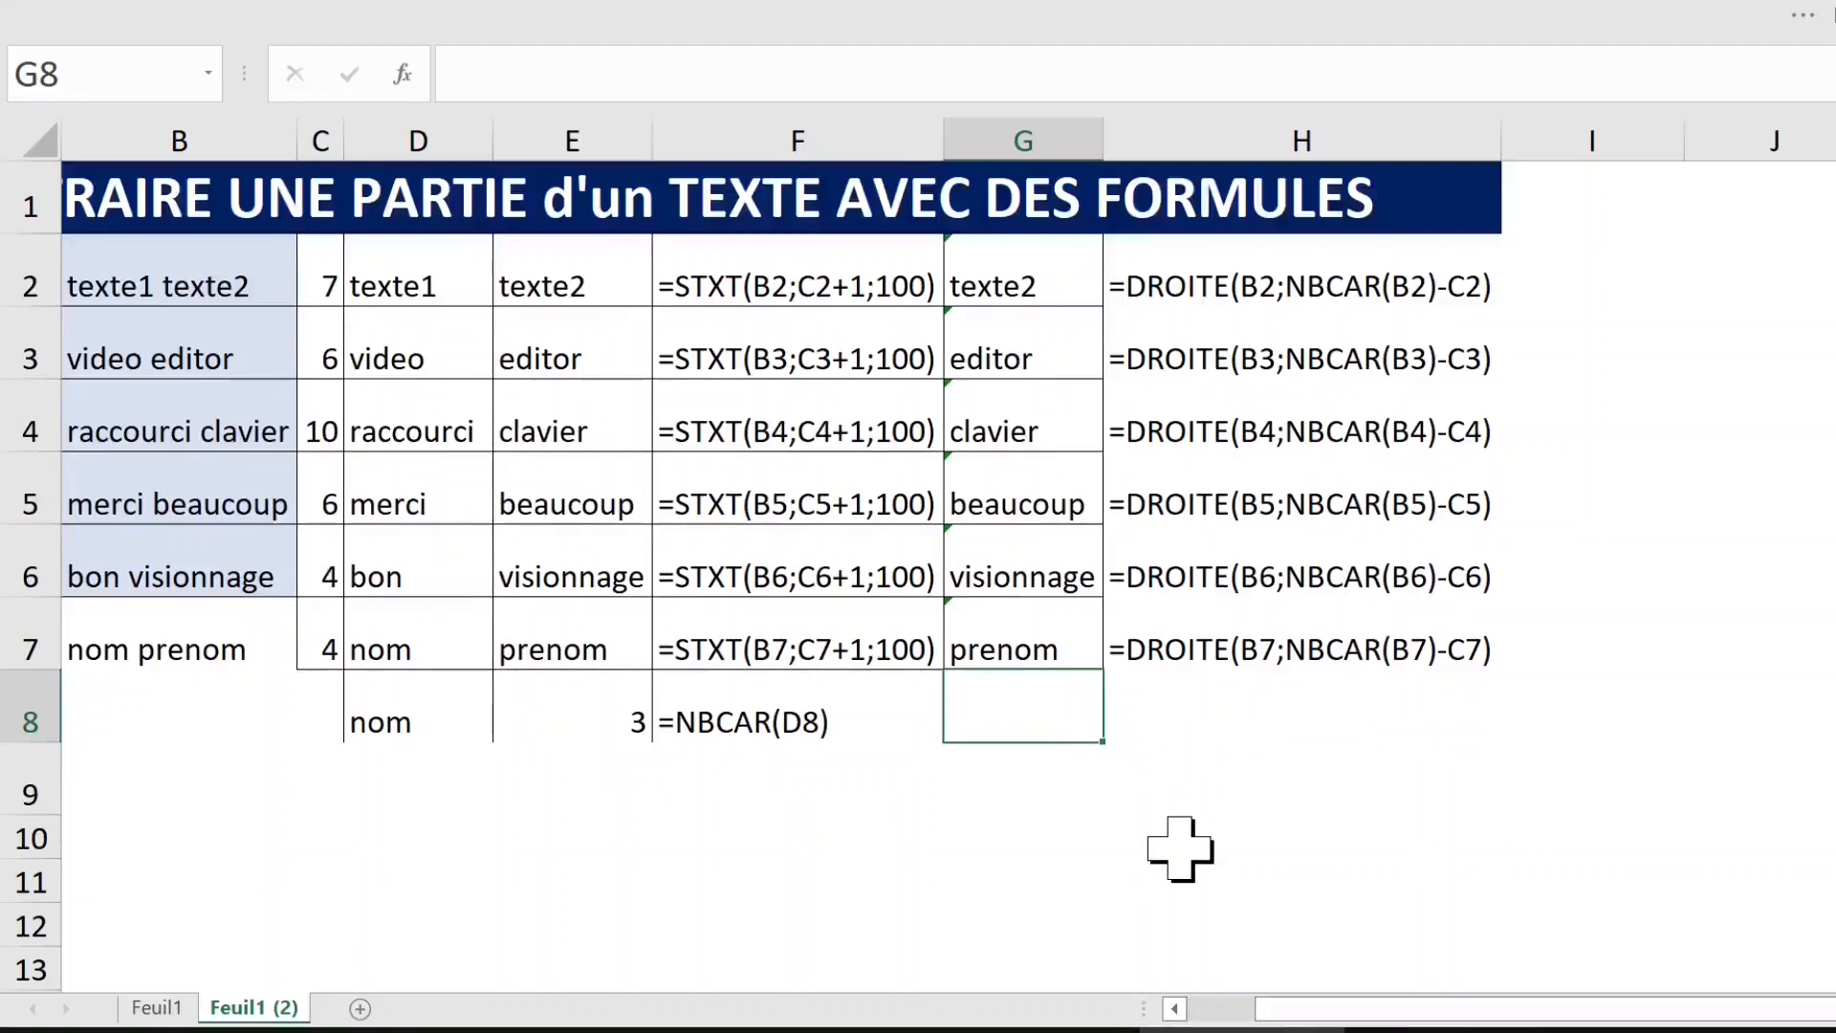
pyautogui.hotkey('ctrl', 'shift', 'F1')
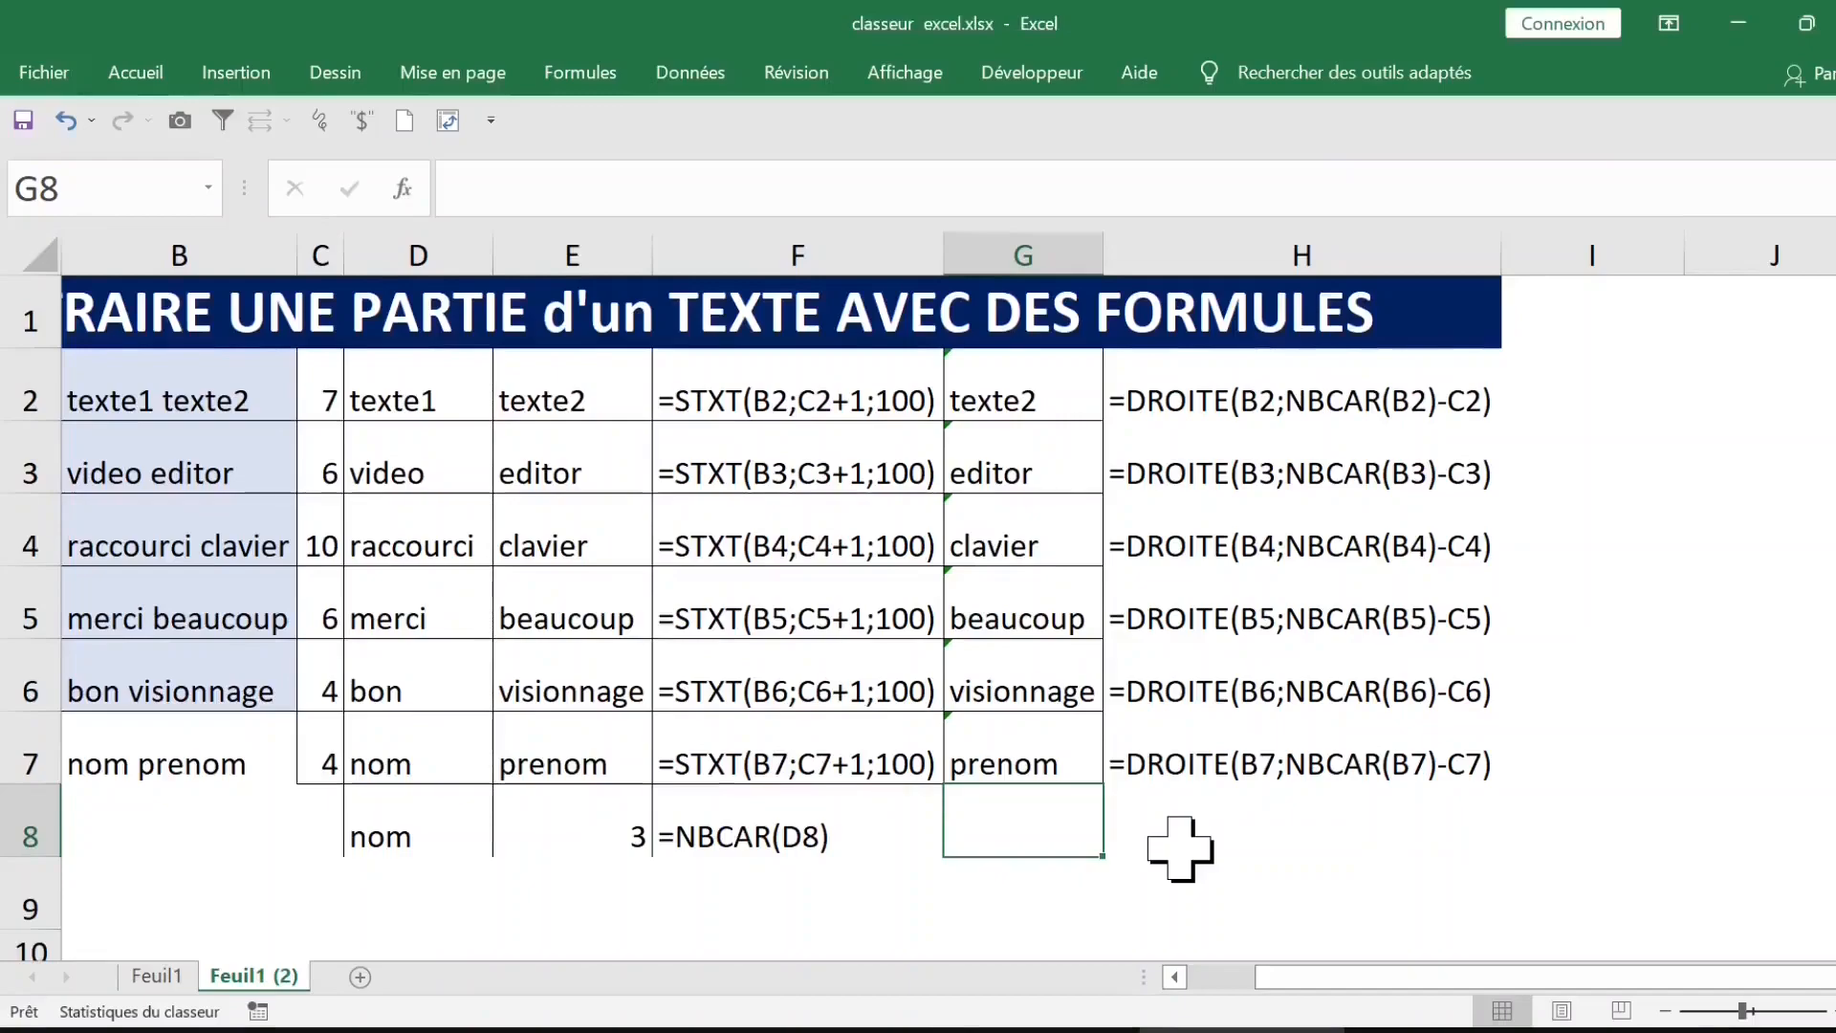
pyautogui.hotkey('ctrl', 'F1')
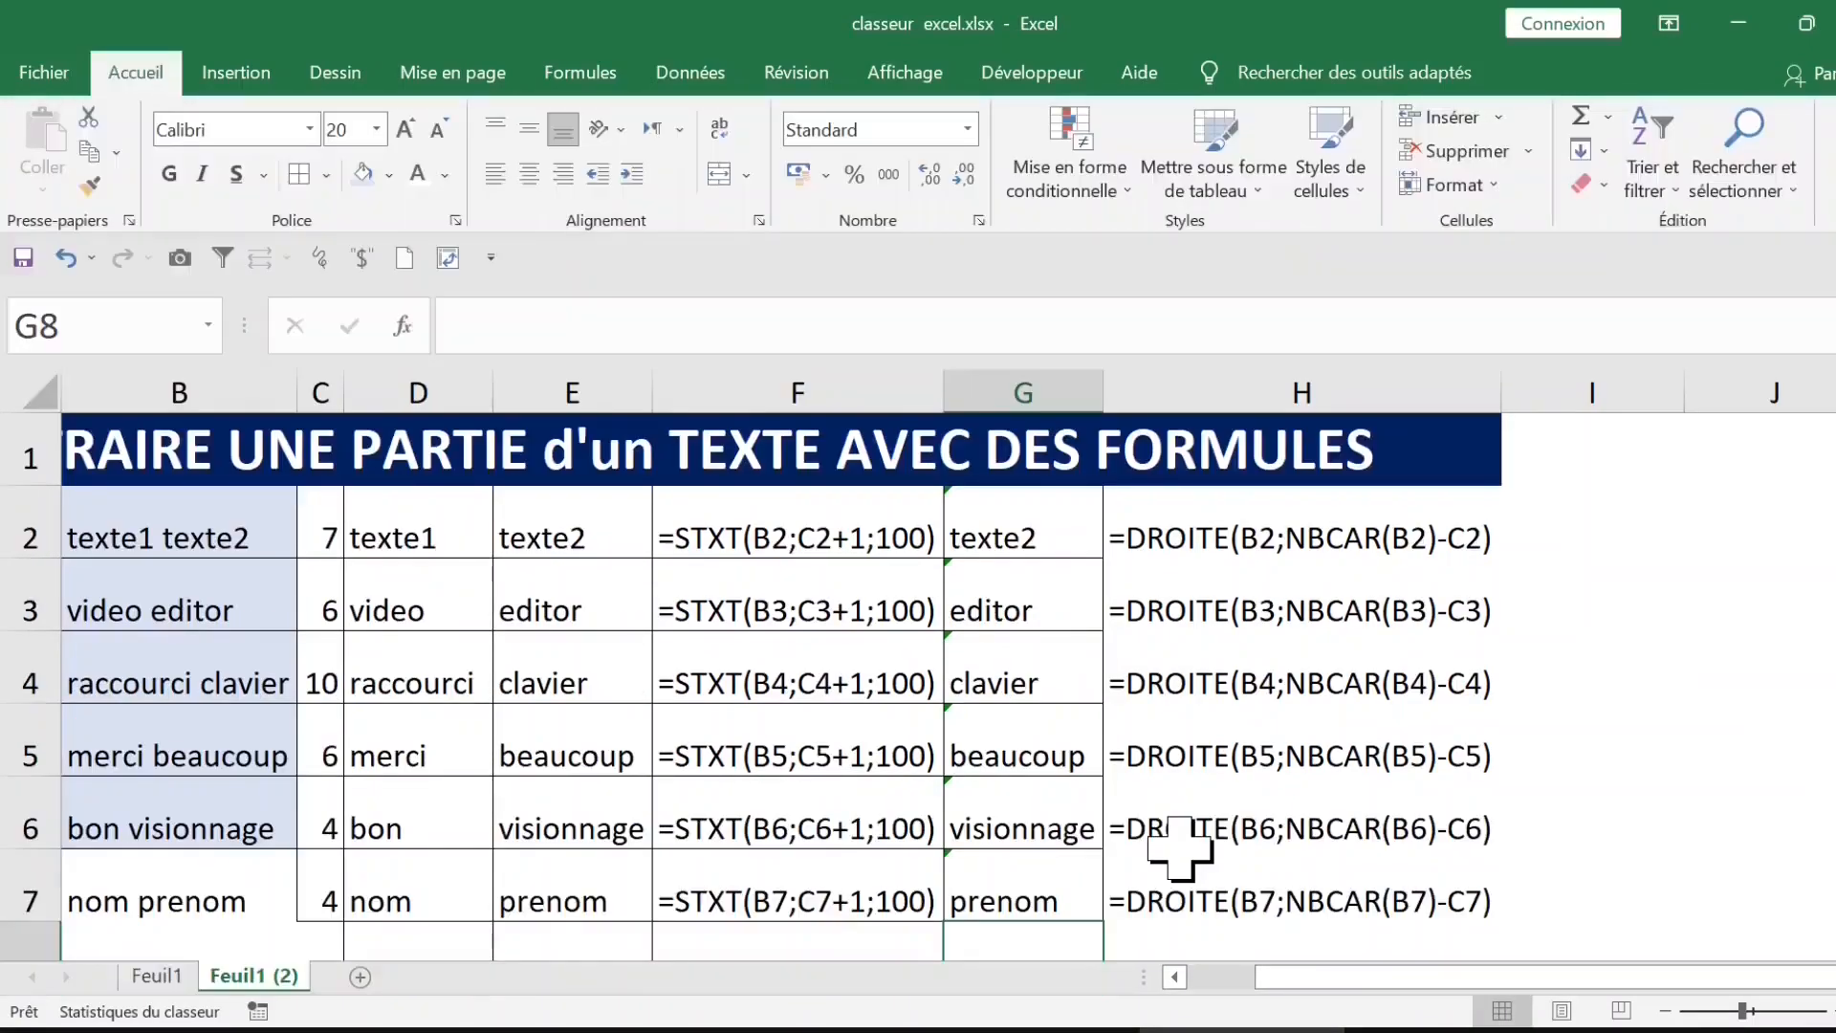
pyautogui.hotkey('ctrl', 'F1')
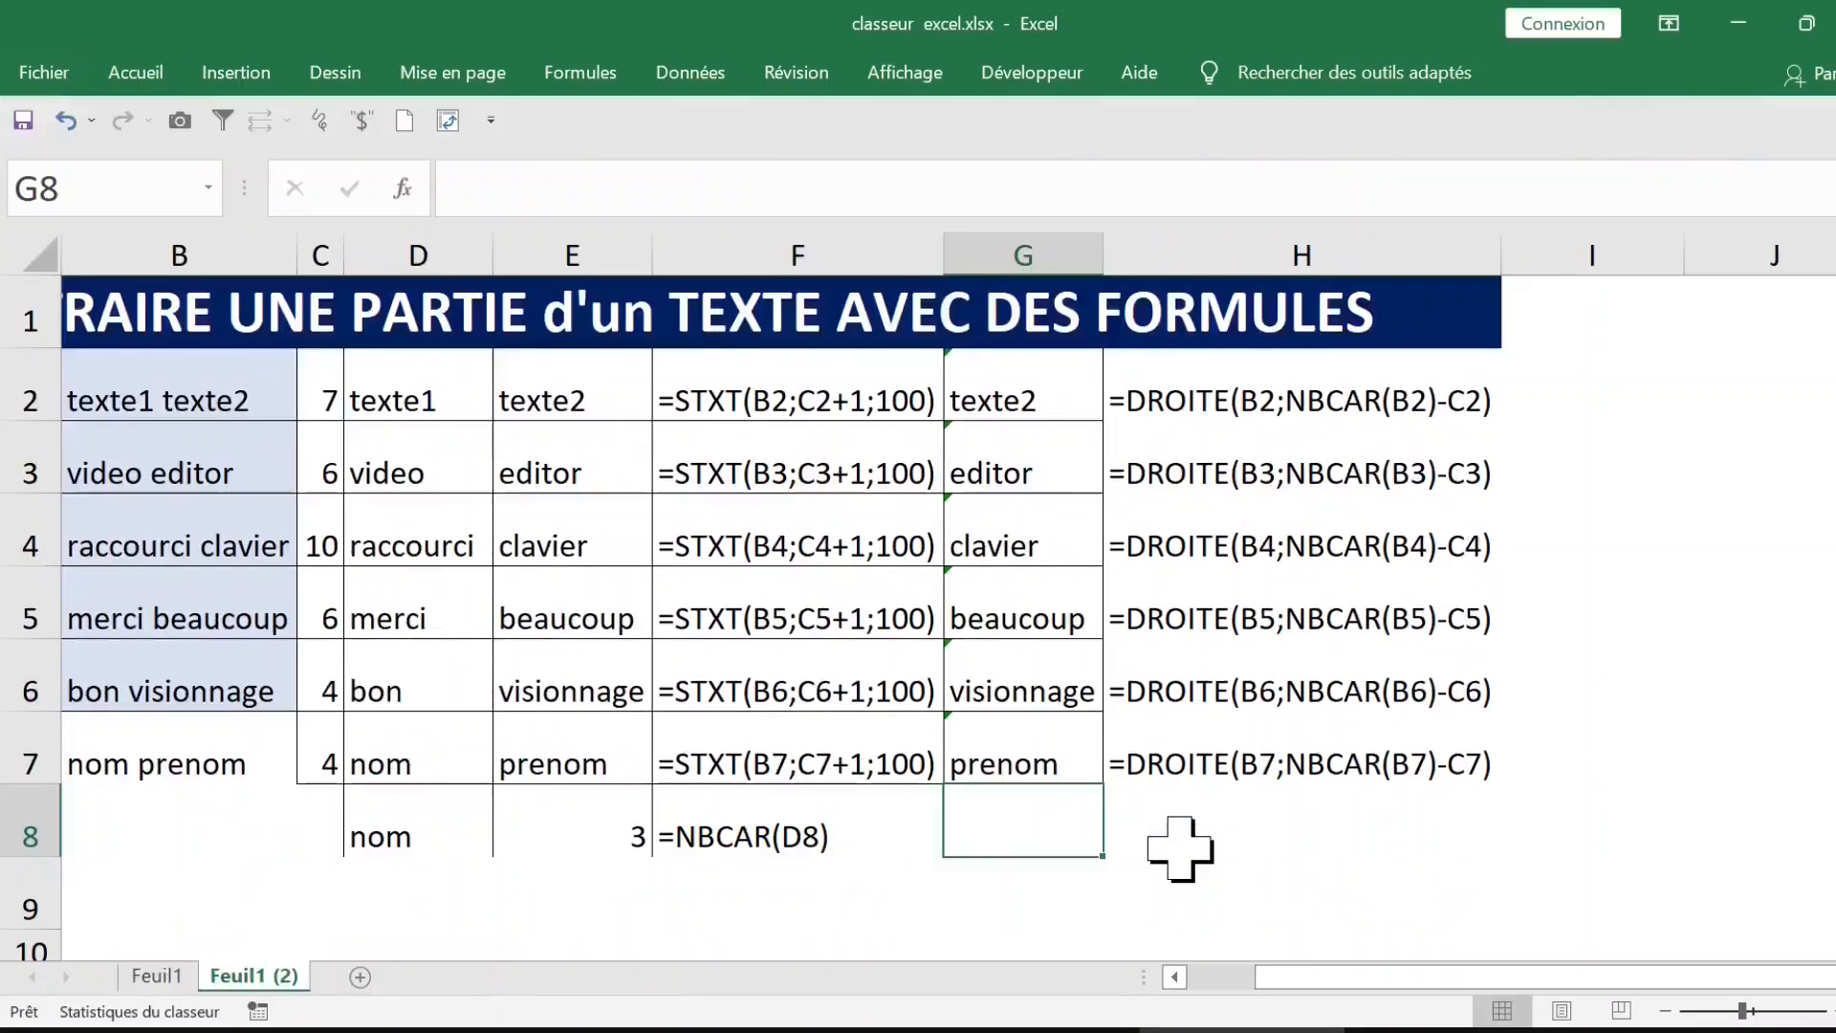
pyautogui.hotkey('ctrl', 'F1')
pyautogui.hotkey('ctrl', 'F1')
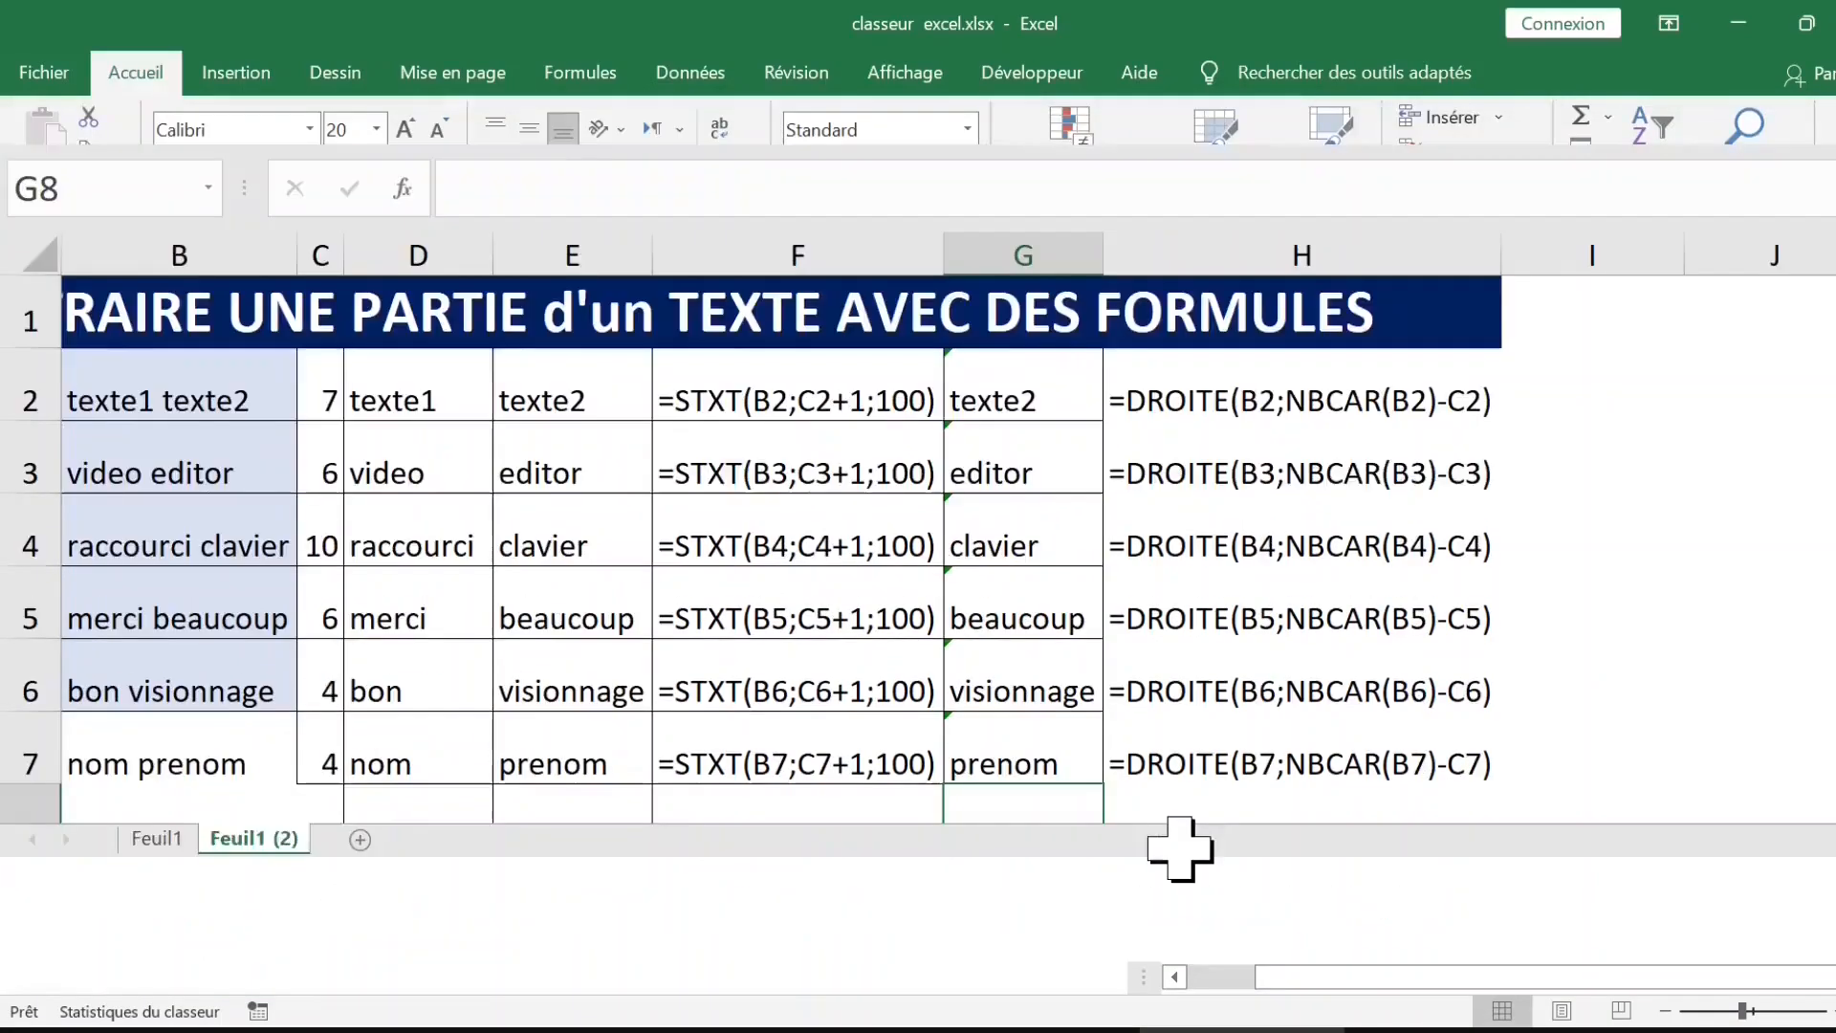
# Step: Switch the worksheet to full-screen display with the ribbon and title bar hidden
pyautogui.hotkey('ctrl', 'shift', 'F1')
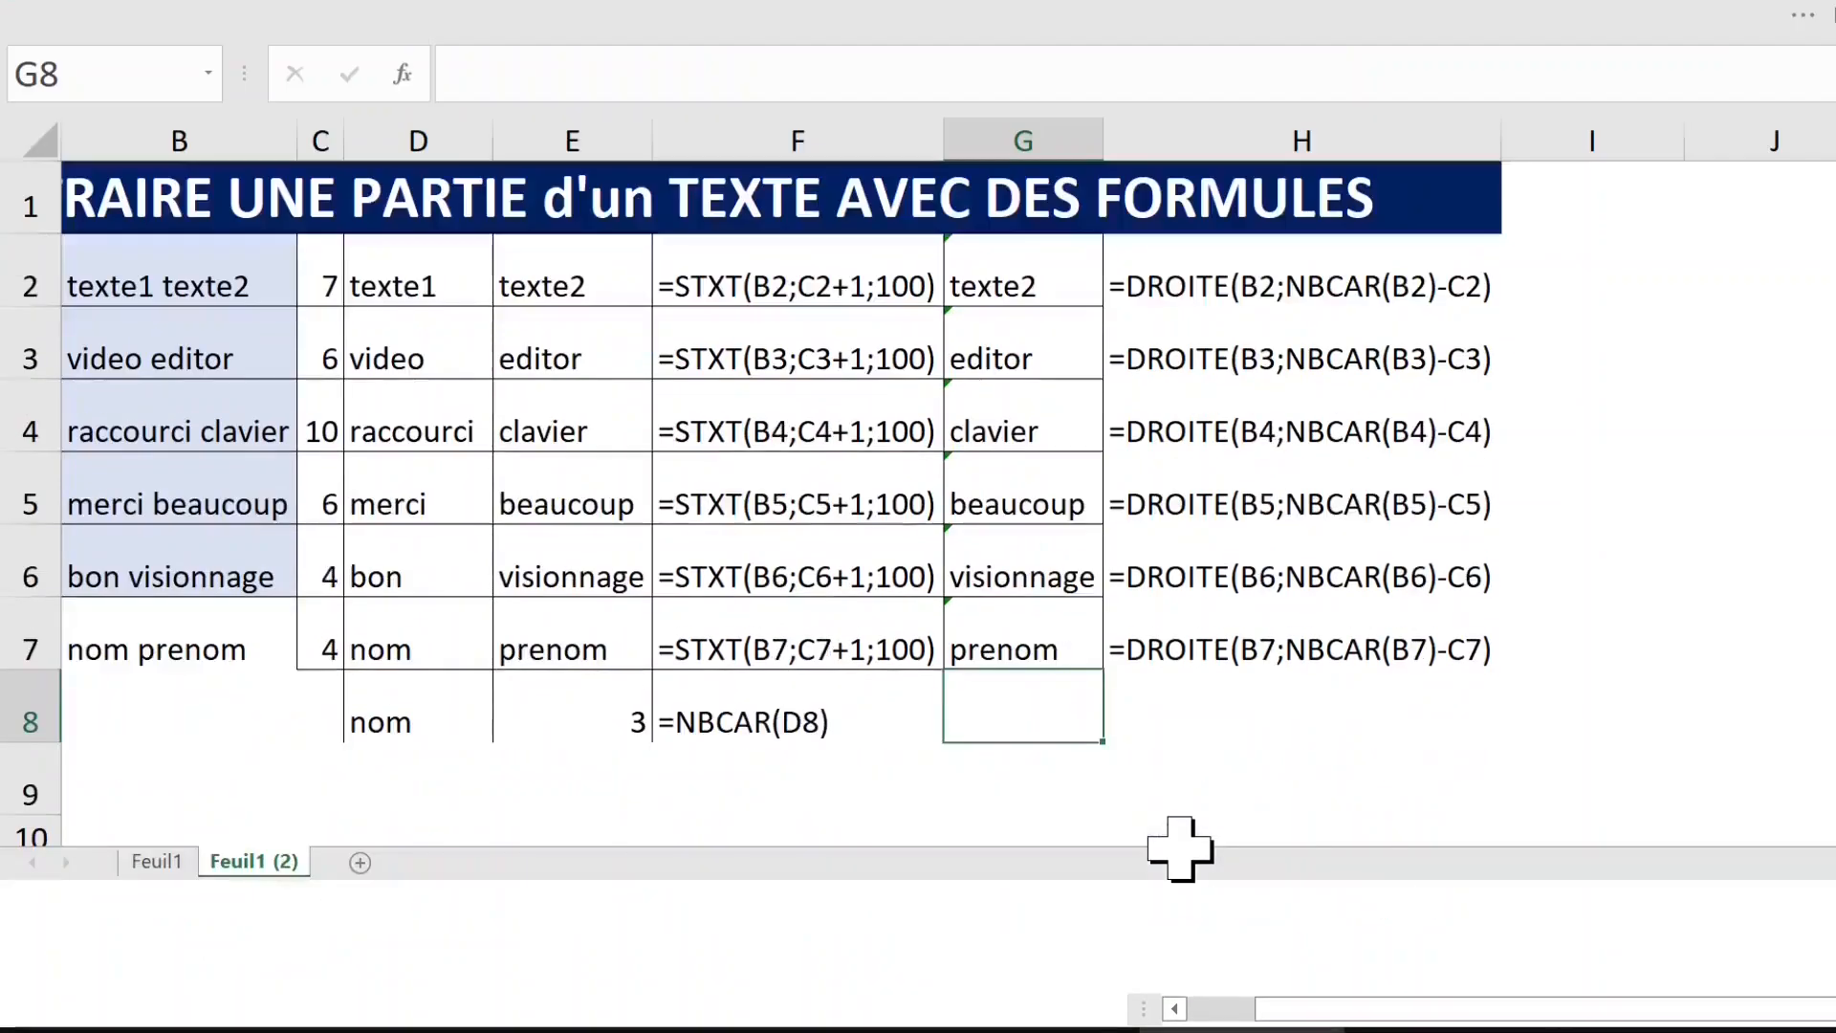
pyautogui.click(1195, 289)
pyautogui.click(1197, 413)
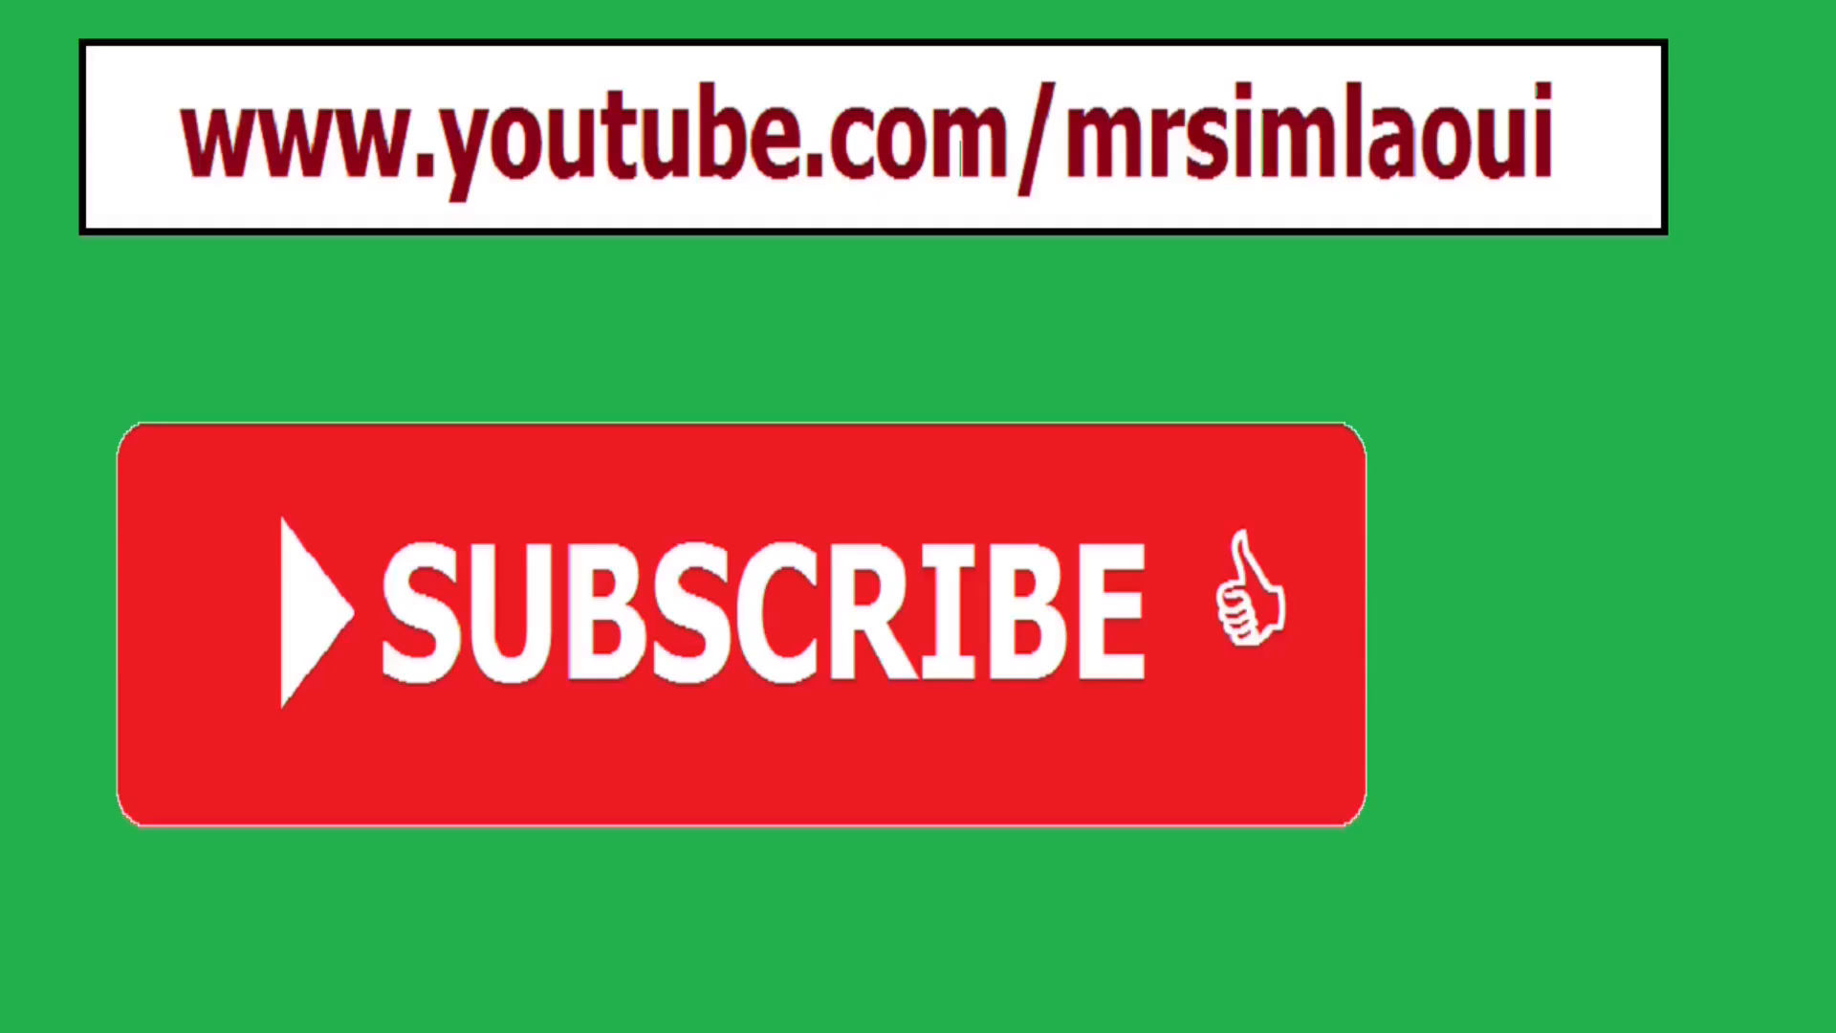